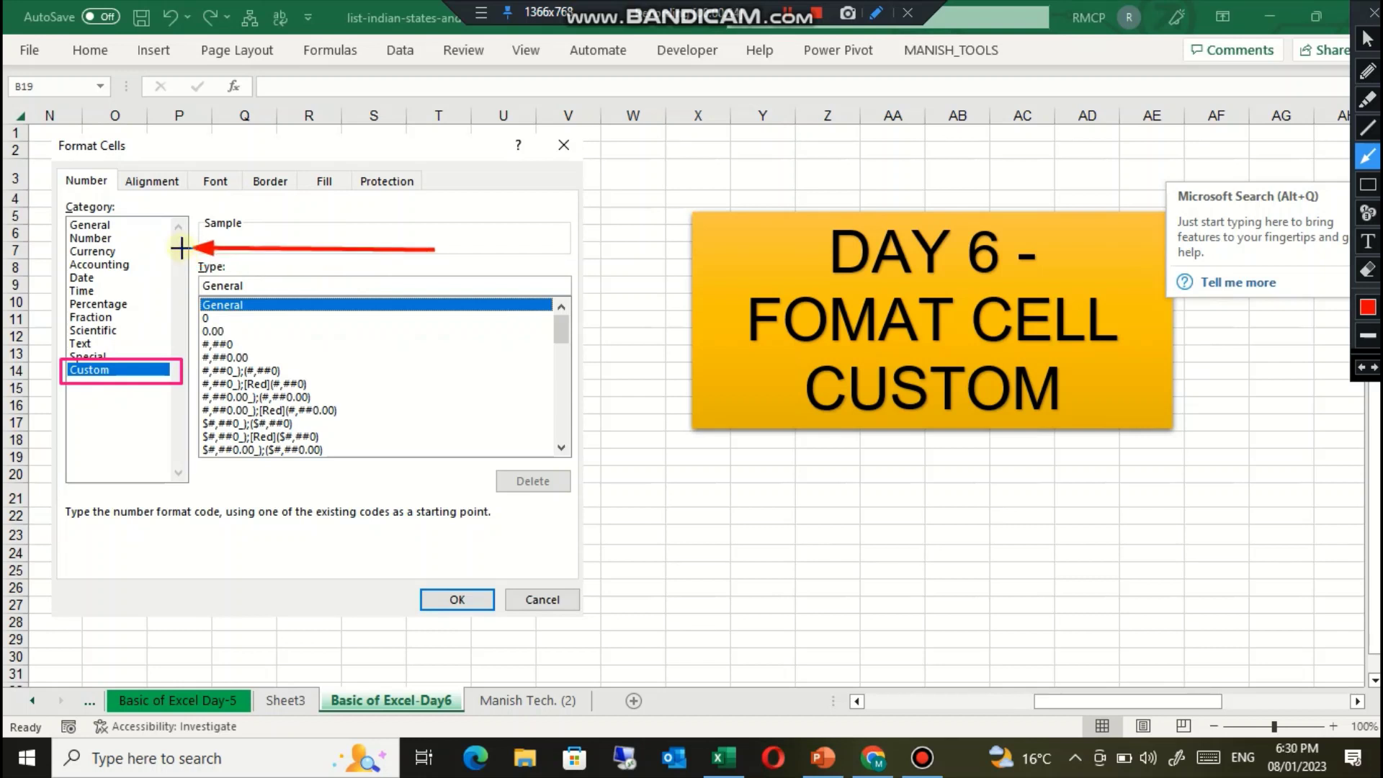
left_click_drag(137, 342, 206, 242)
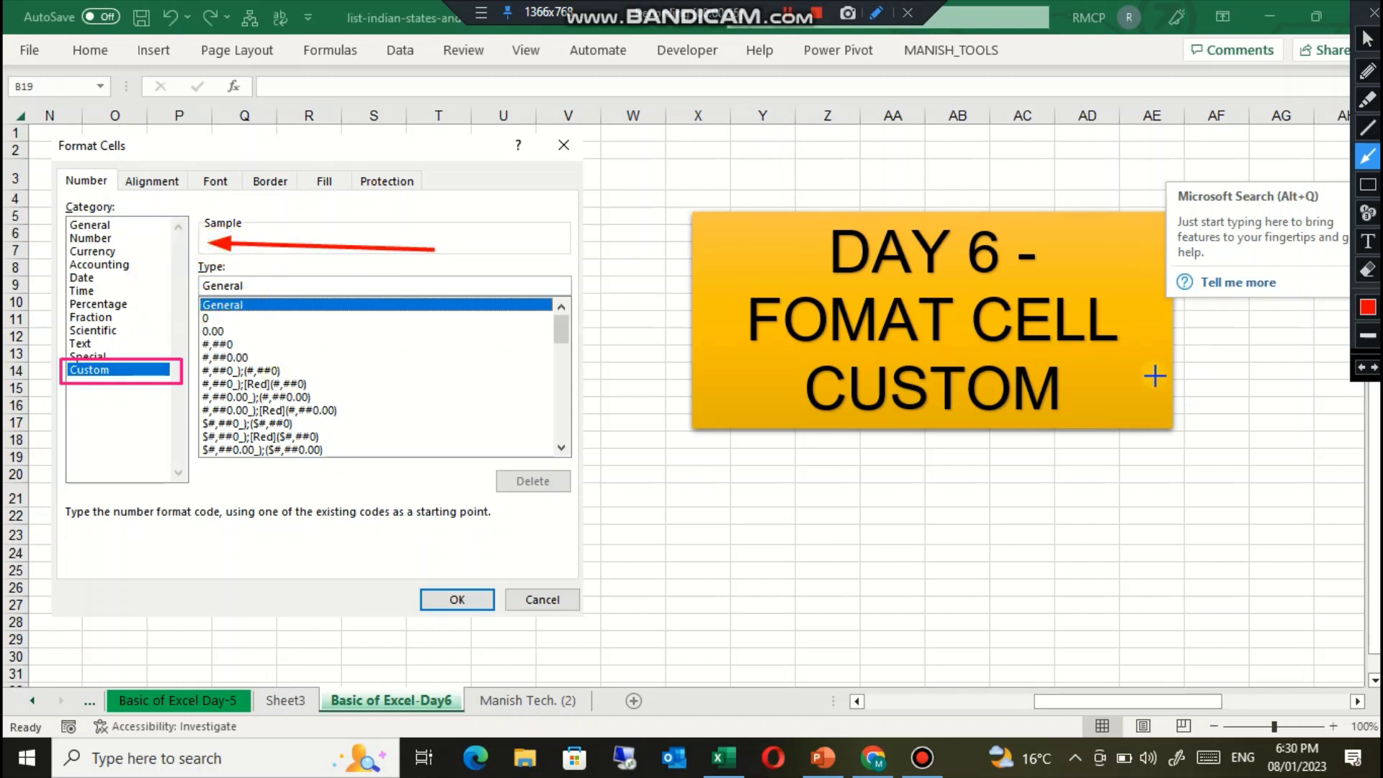
left_click(1363, 369)
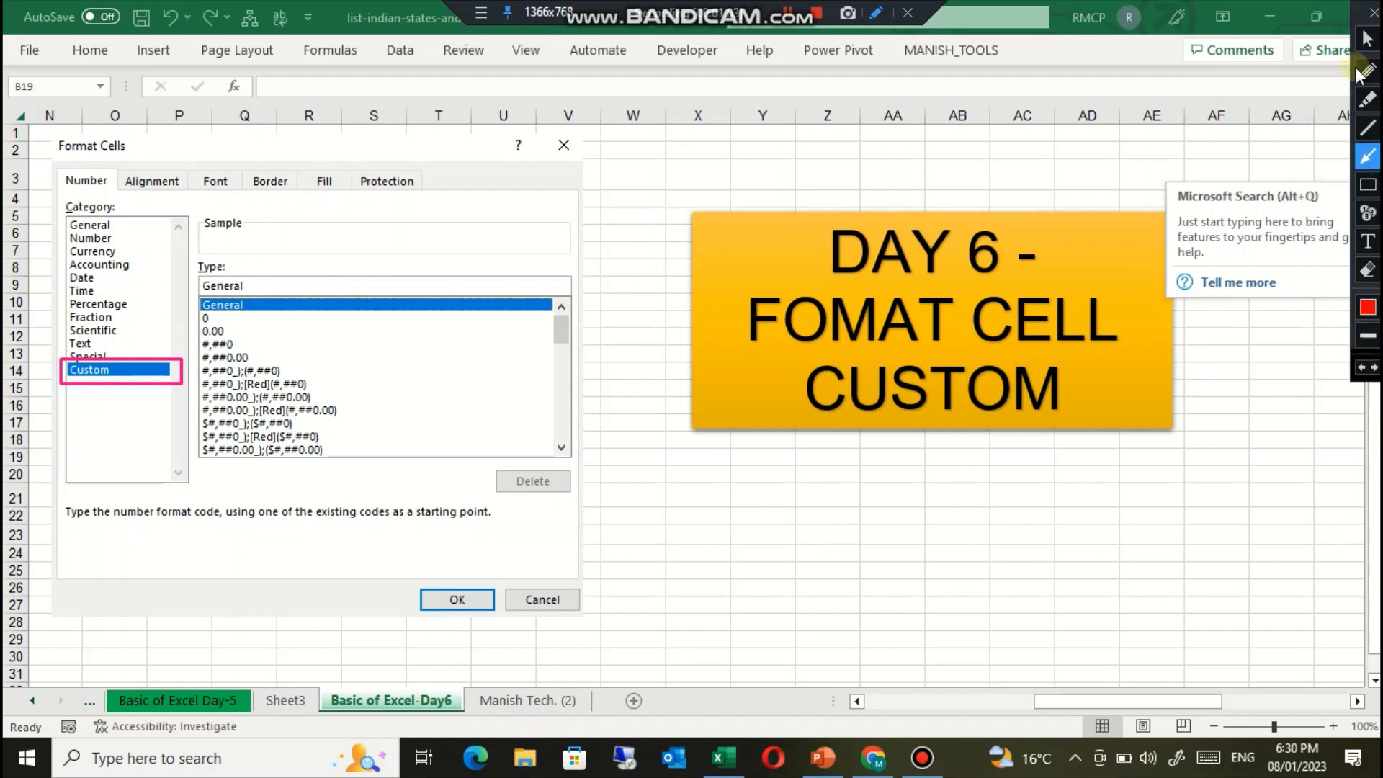
left_click(1362, 43)
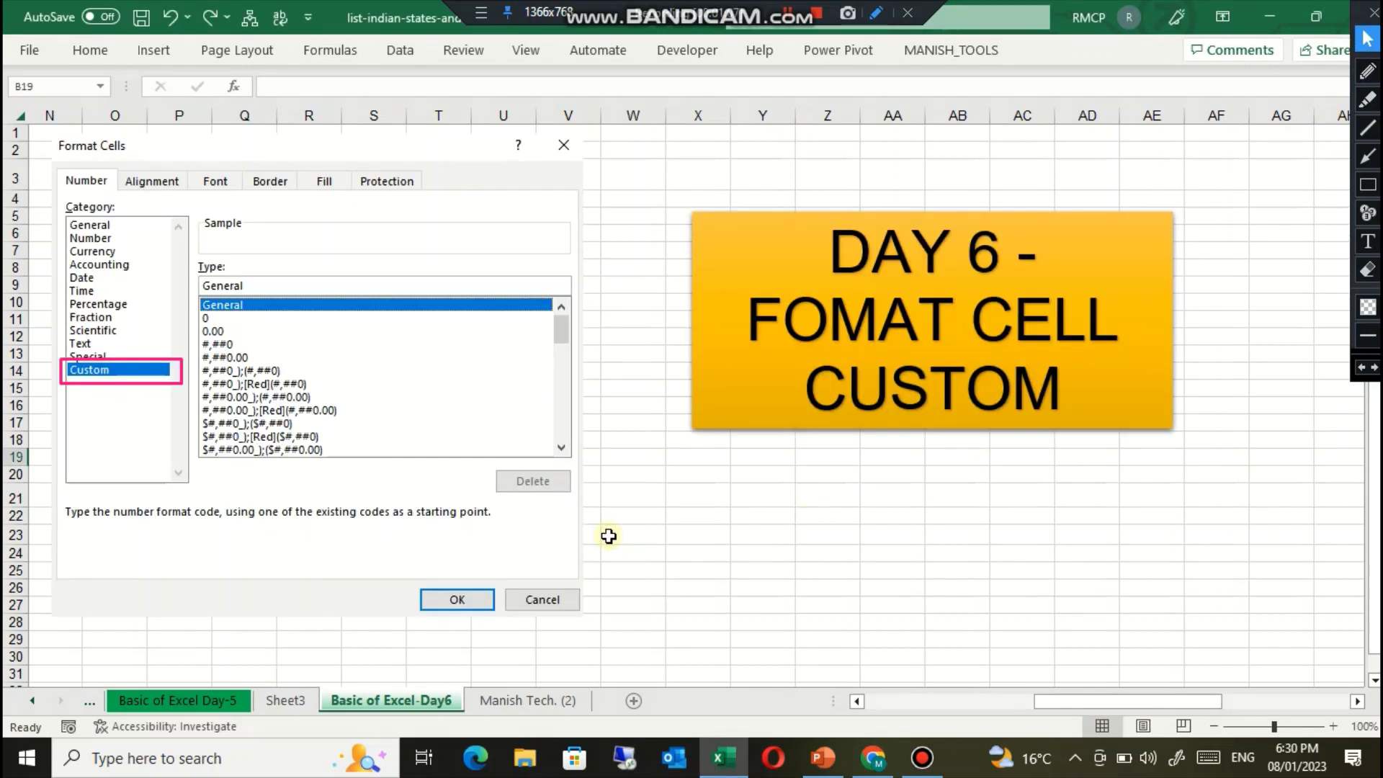
Step: Browse across the Day 6 sheet, past the Format Cells image and title banner, to the heading table in columns AM to AQ
key("Right")
key("Right")
key("Right")
key("Right")
key("Right")
key("Right")
key("Right")
key("Right")
key("Right")
key("Right")
key("Right")
key("Right")
key("Right")
key("Right")
key("Right")
key("Right")
key("Right")
key("Right")
key("Right")
key("Right")
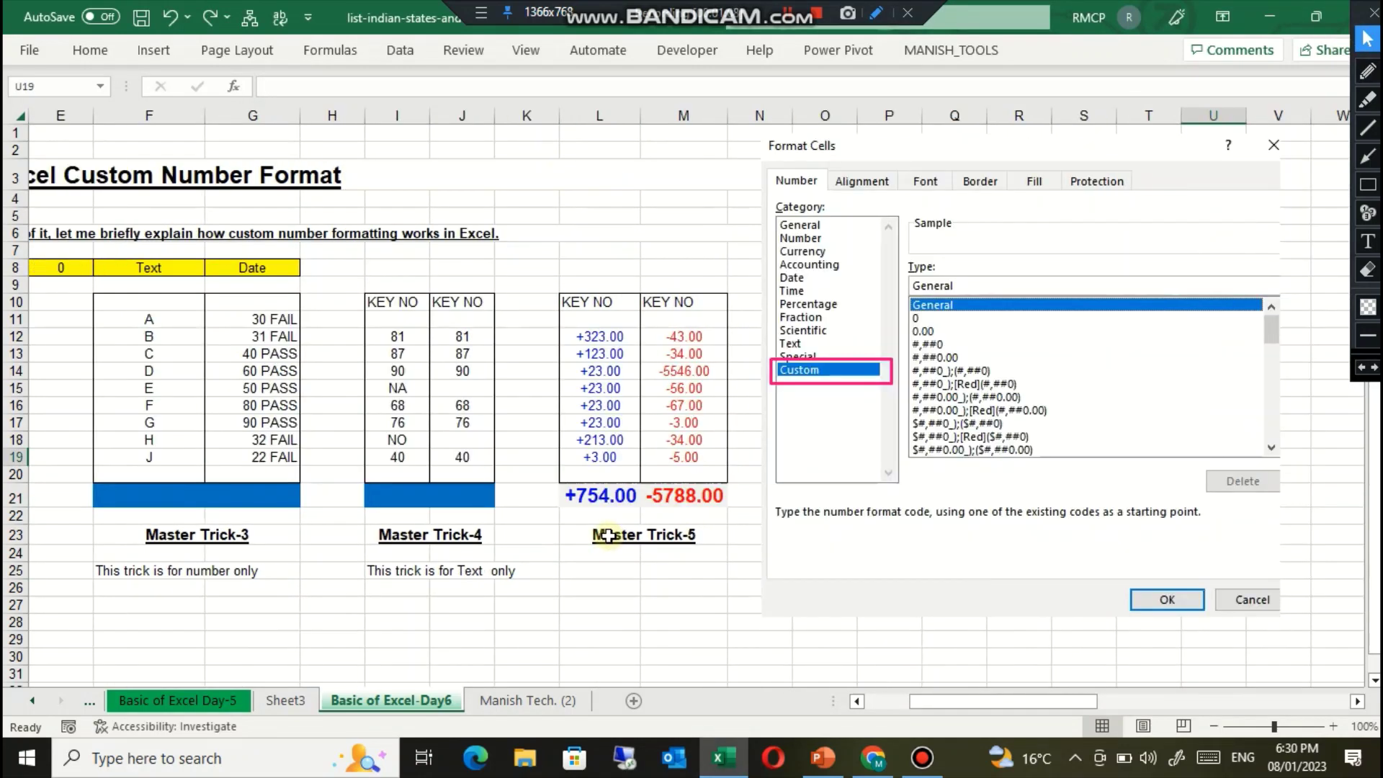
key("Right")
key("Right")
key("Right")
key("Right")
key("Right")
key("Right")
key("Right")
key("Right")
key("Right")
key("Right")
key("Right")
key("Right")
key("Right")
key("Right")
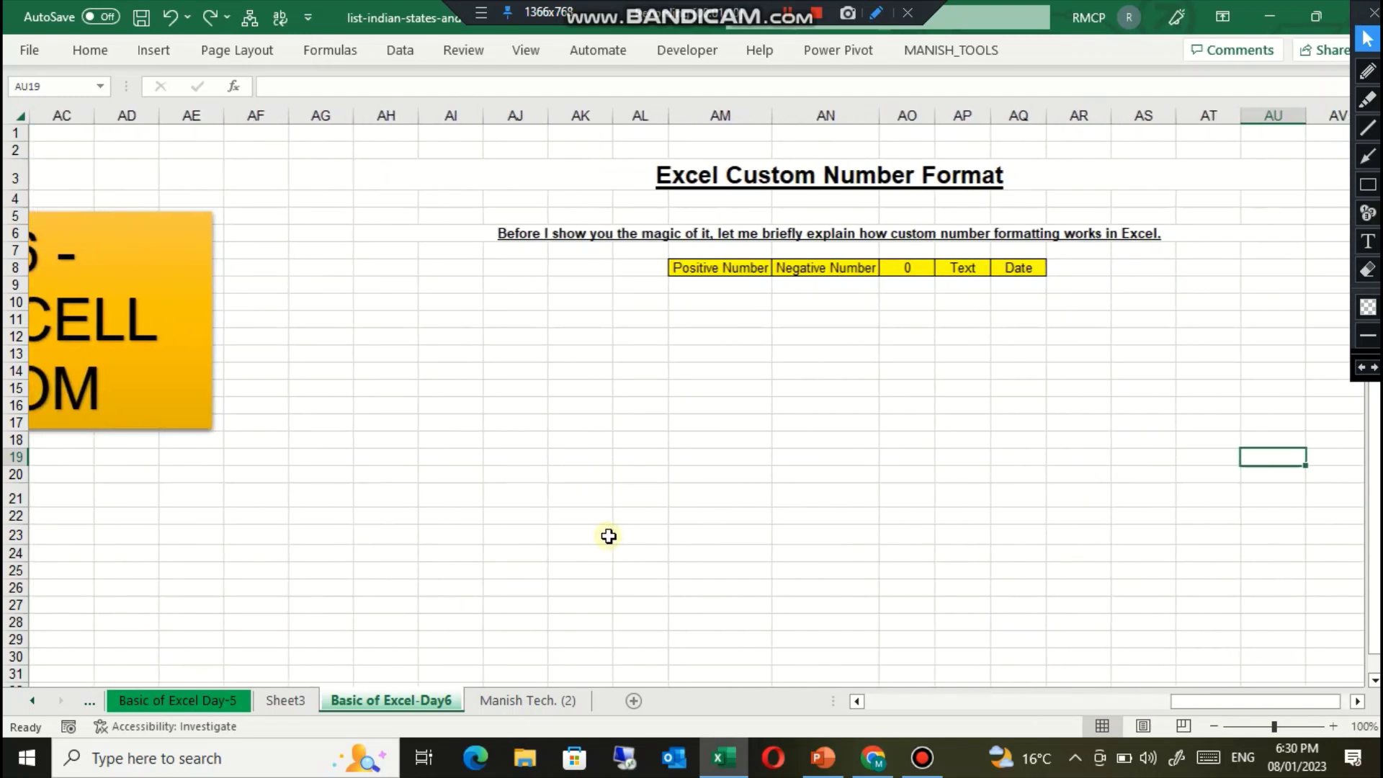
key("Right")
key("Right")
key("Left")
key("Left")
key("Left")
key("Left")
key("Left")
key("Left")
key("Left")
key("Left")
key("Left")
key("Left")
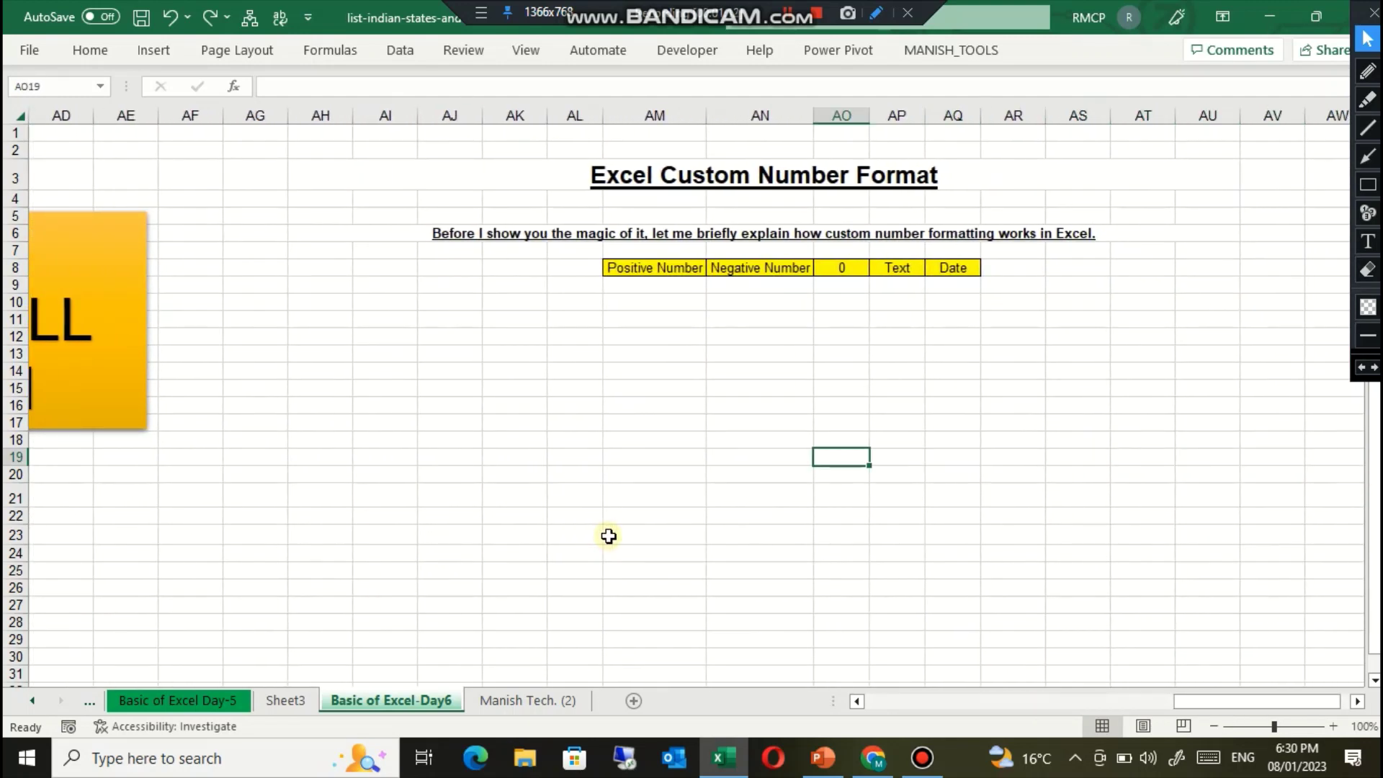
Step: Examine the custom number format headings Positive Number, Negative Number, 0, Text and Date in cells AM8 to AQ8
key("Up")
key("Up")
key("Up")
key("Up")
key("Up")
key("Up")
key("Up")
key("Up")
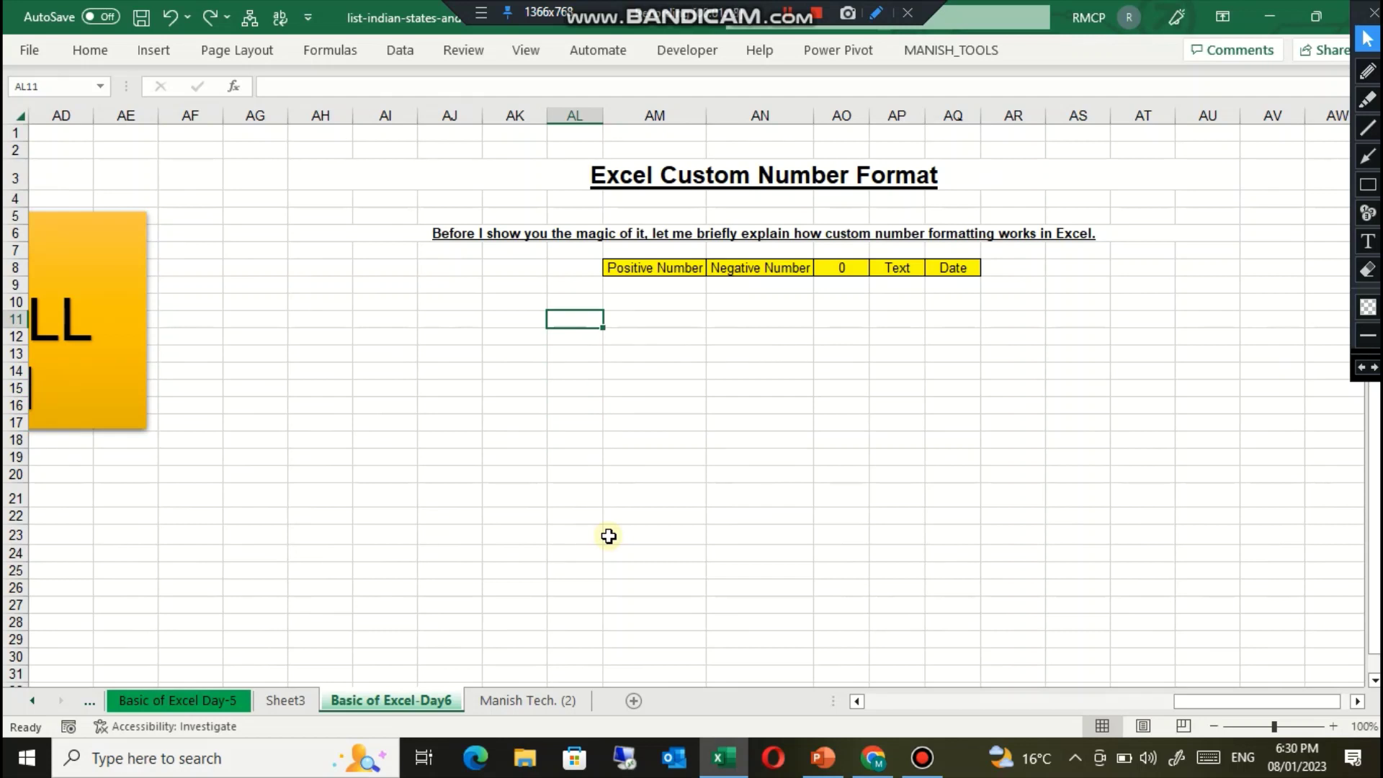
key("Right")
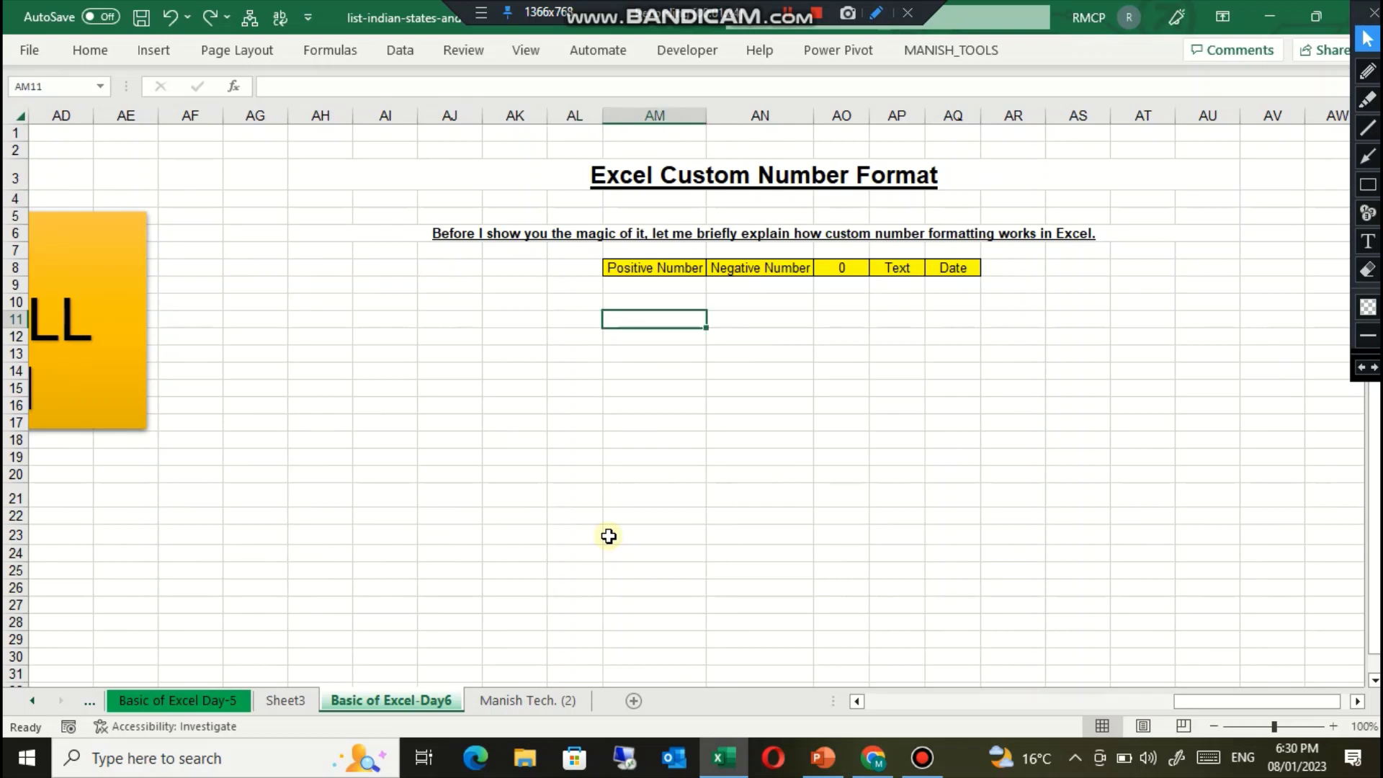
key("Up")
key("Up")
key("Up")
key("Down")
key("Up")
key("Right")
key("Right")
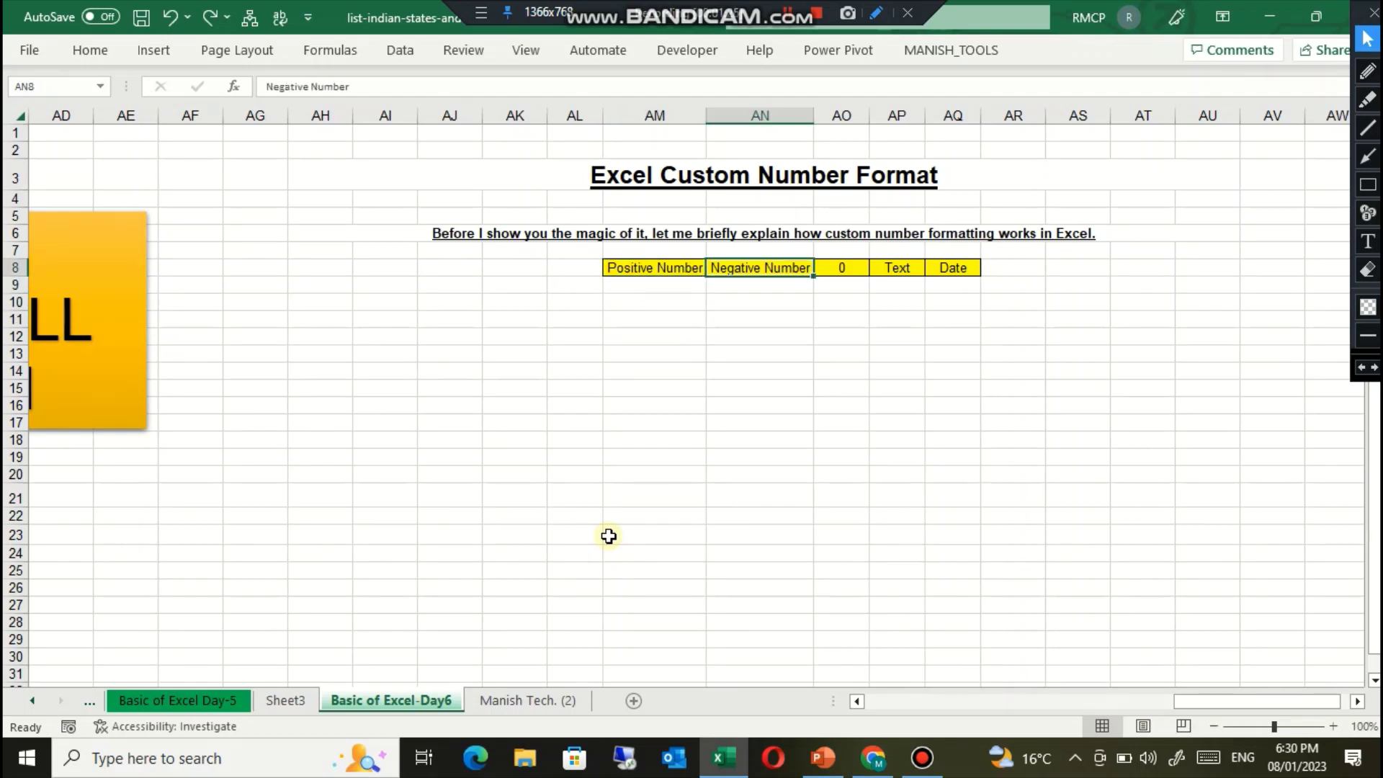
key("Right")
key("Down")
key("Down")
key("Down")
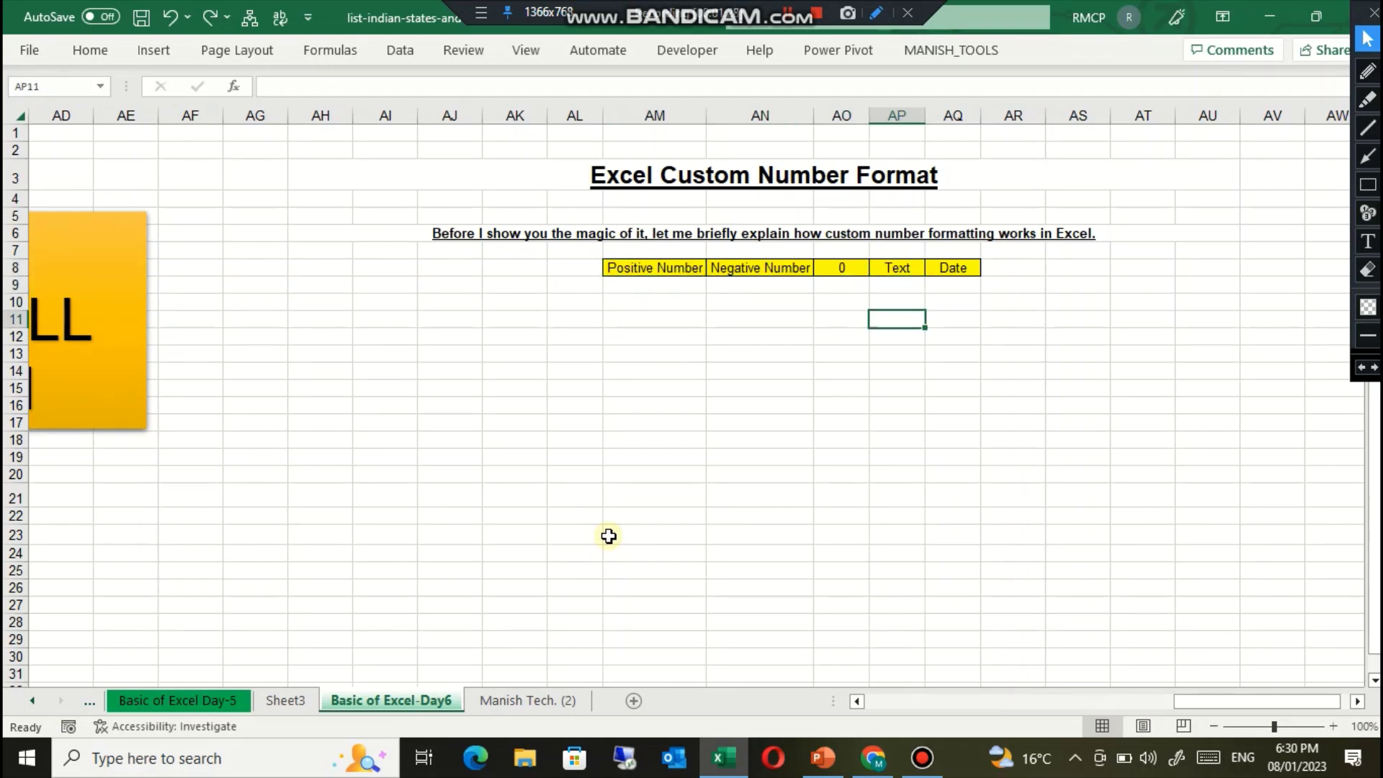
key("Up")
key("Up")
key("Up")
key("Left")
key("Left")
key("Left")
key("Down")
key("Down")
key("Down")
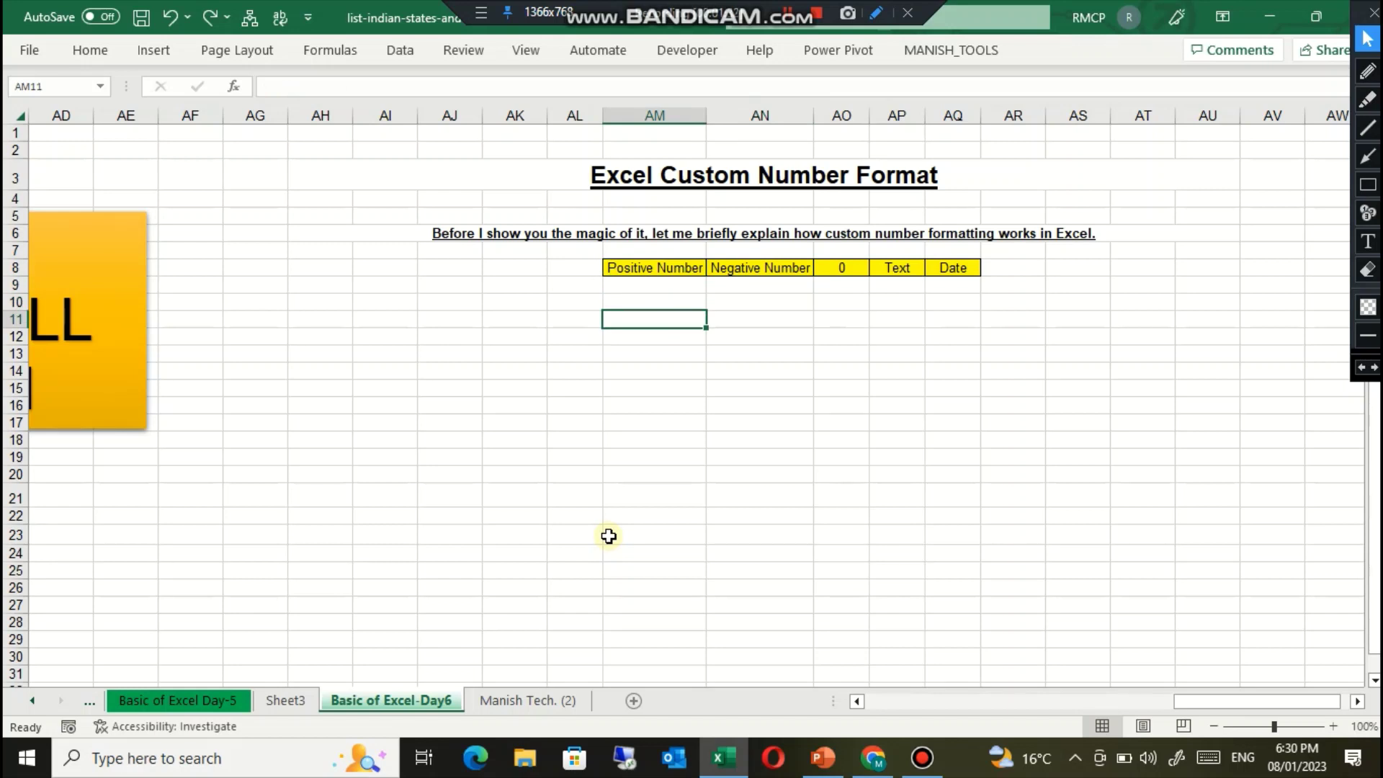
key("Down")
key("Up")
key("Up")
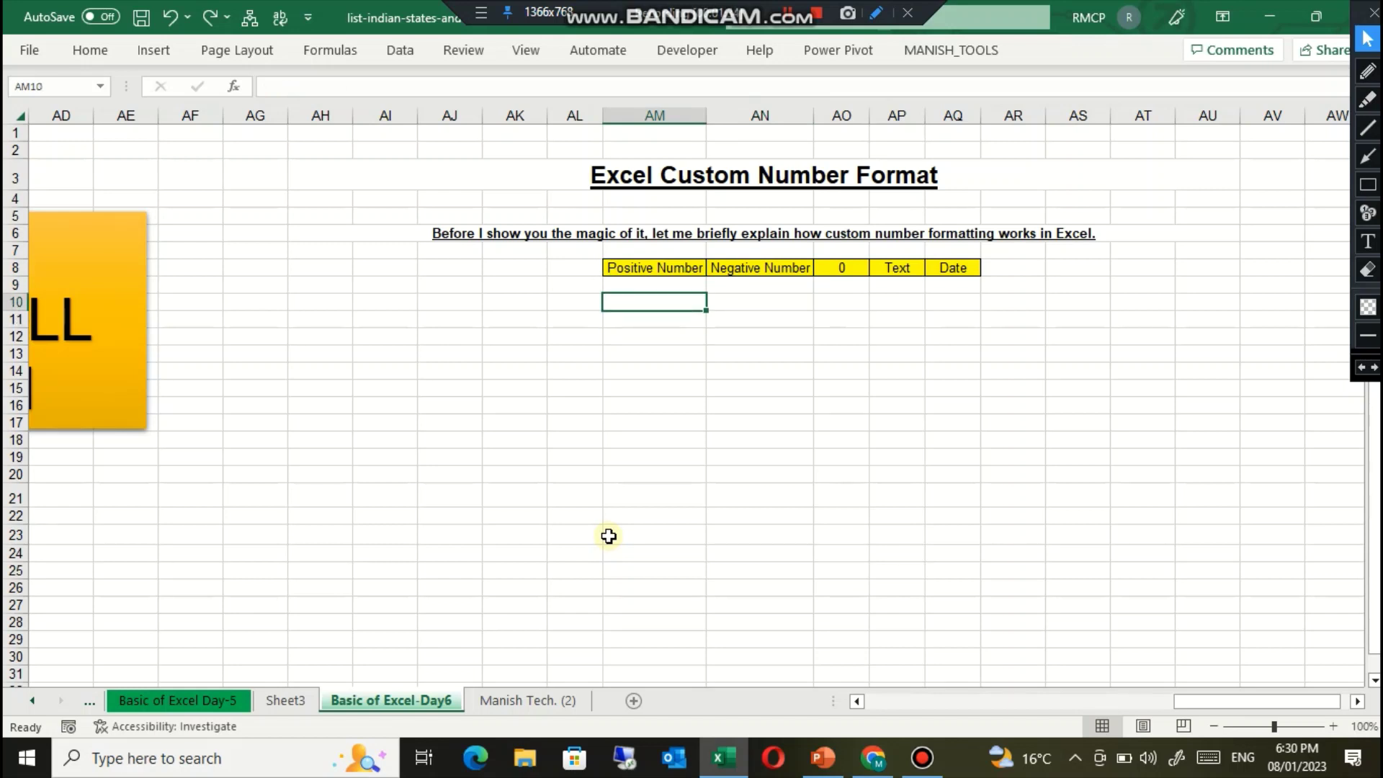
key("Down")
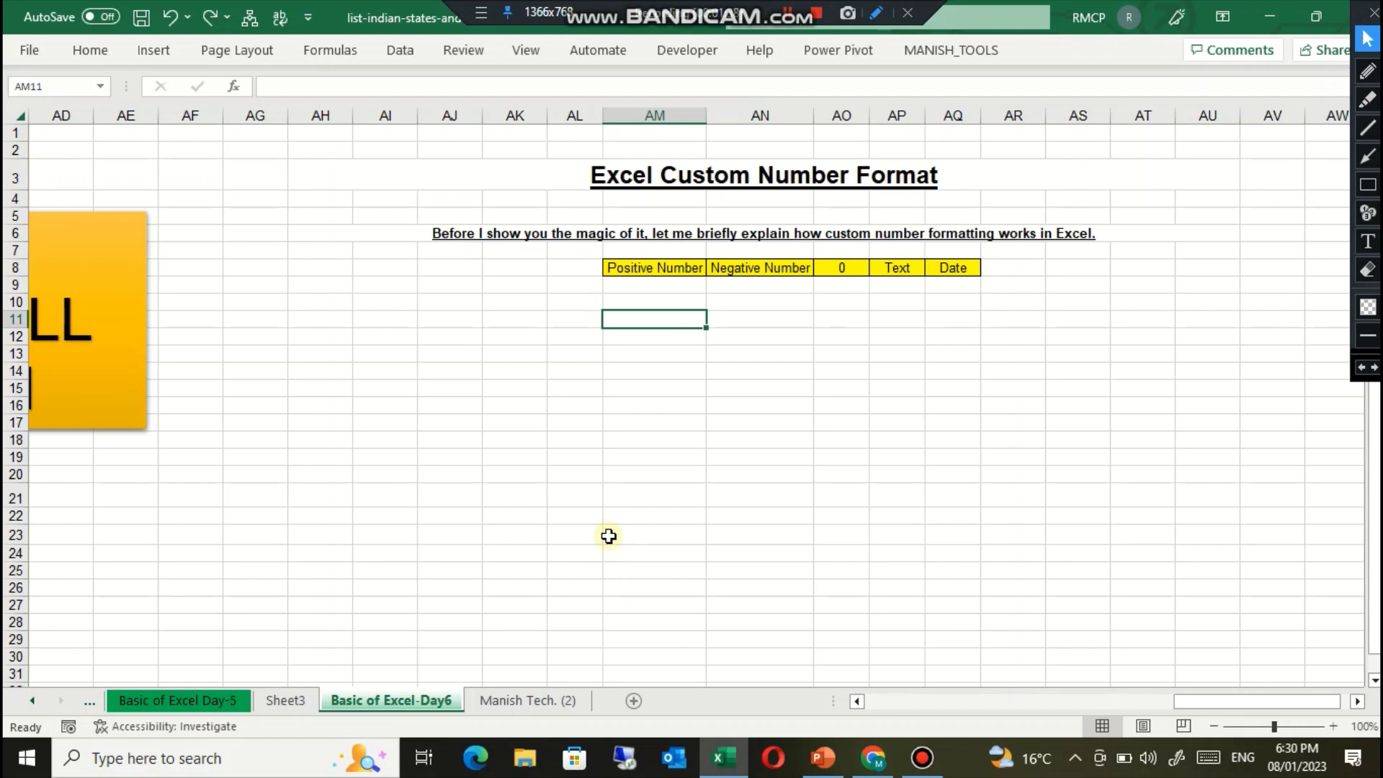
key("Up")
key("Up")
key("Up")
key("Up")
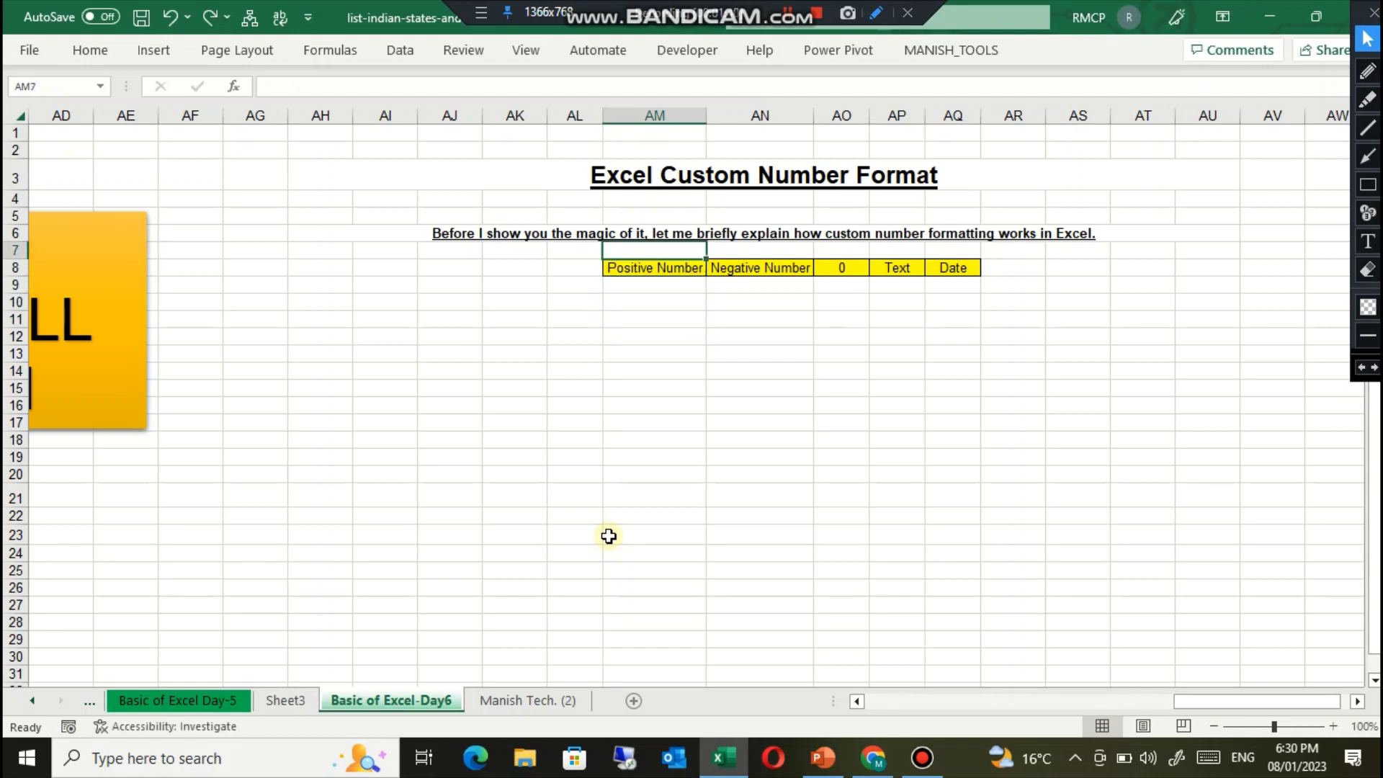
key("Down")
key("Right")
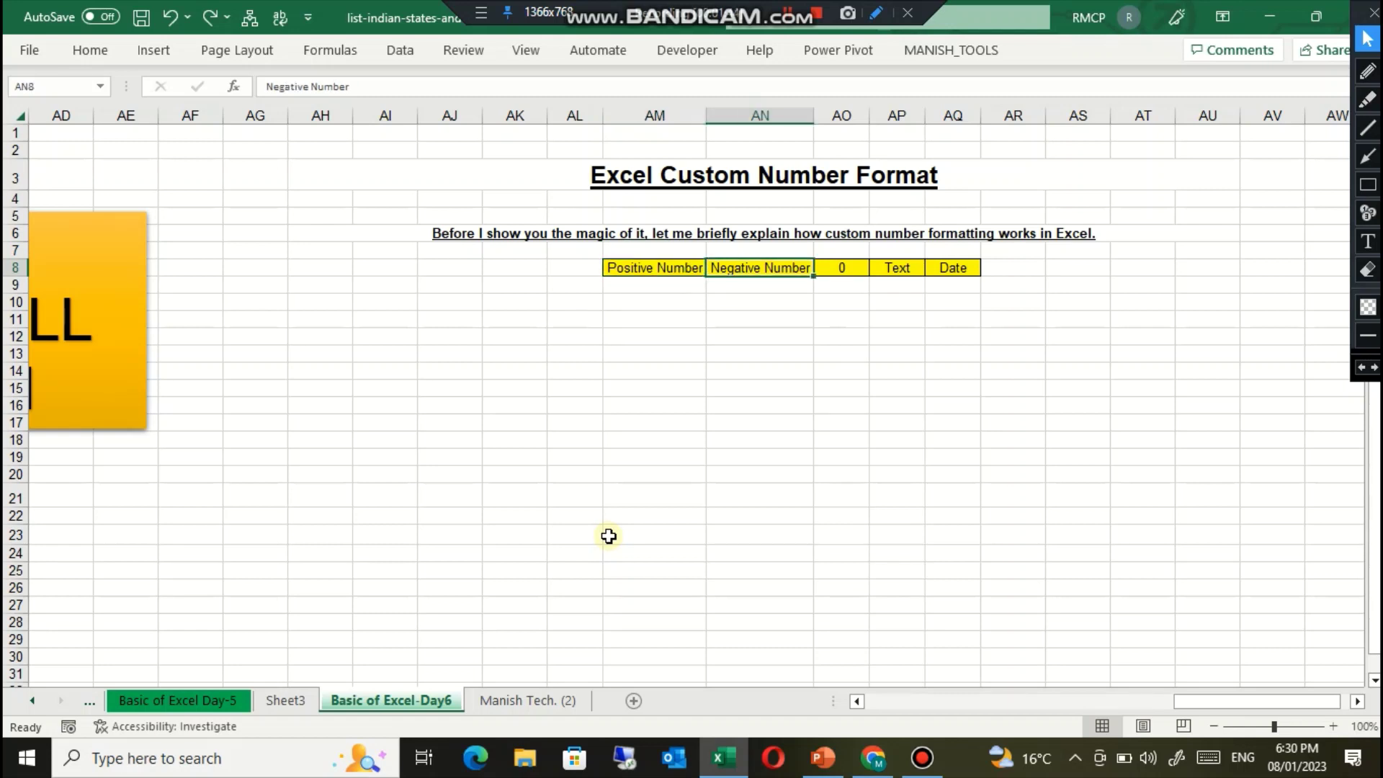
key("Right")
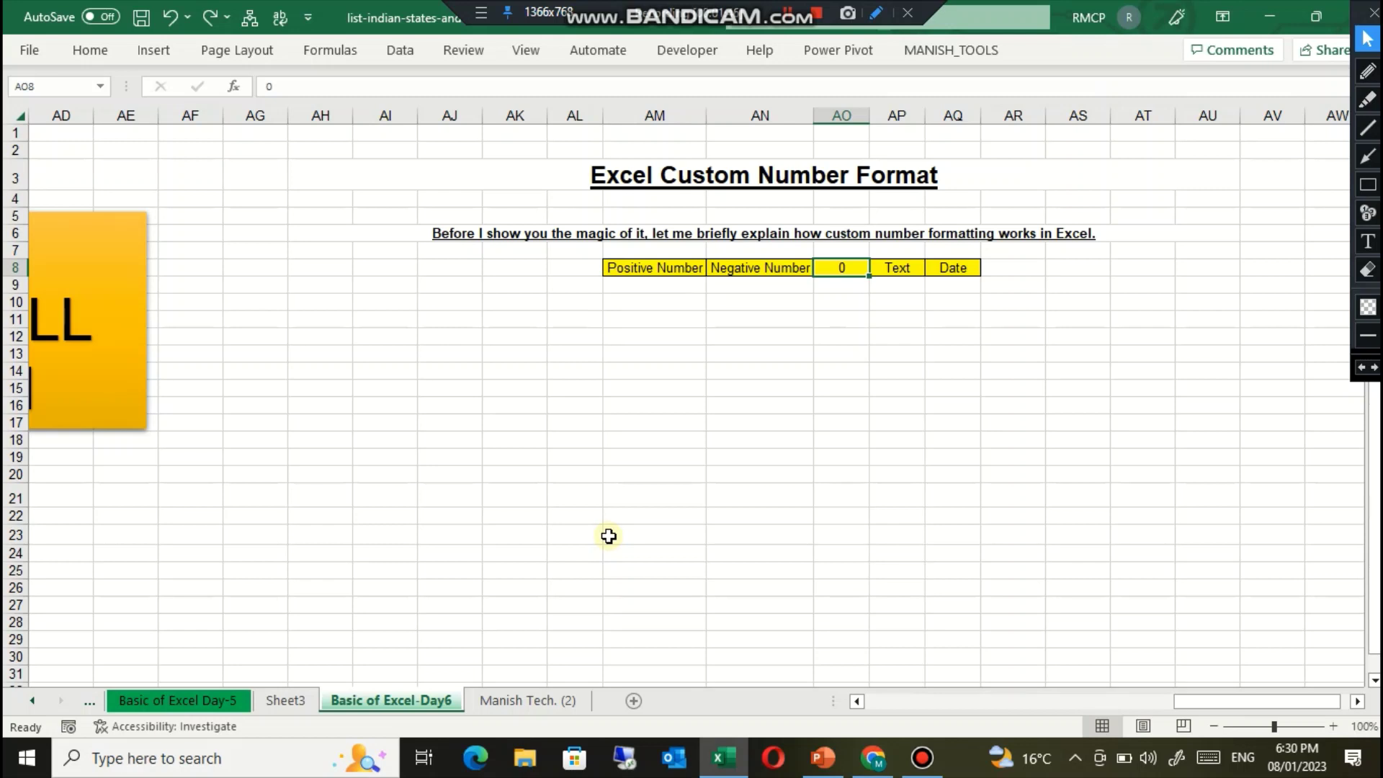
key("Right")
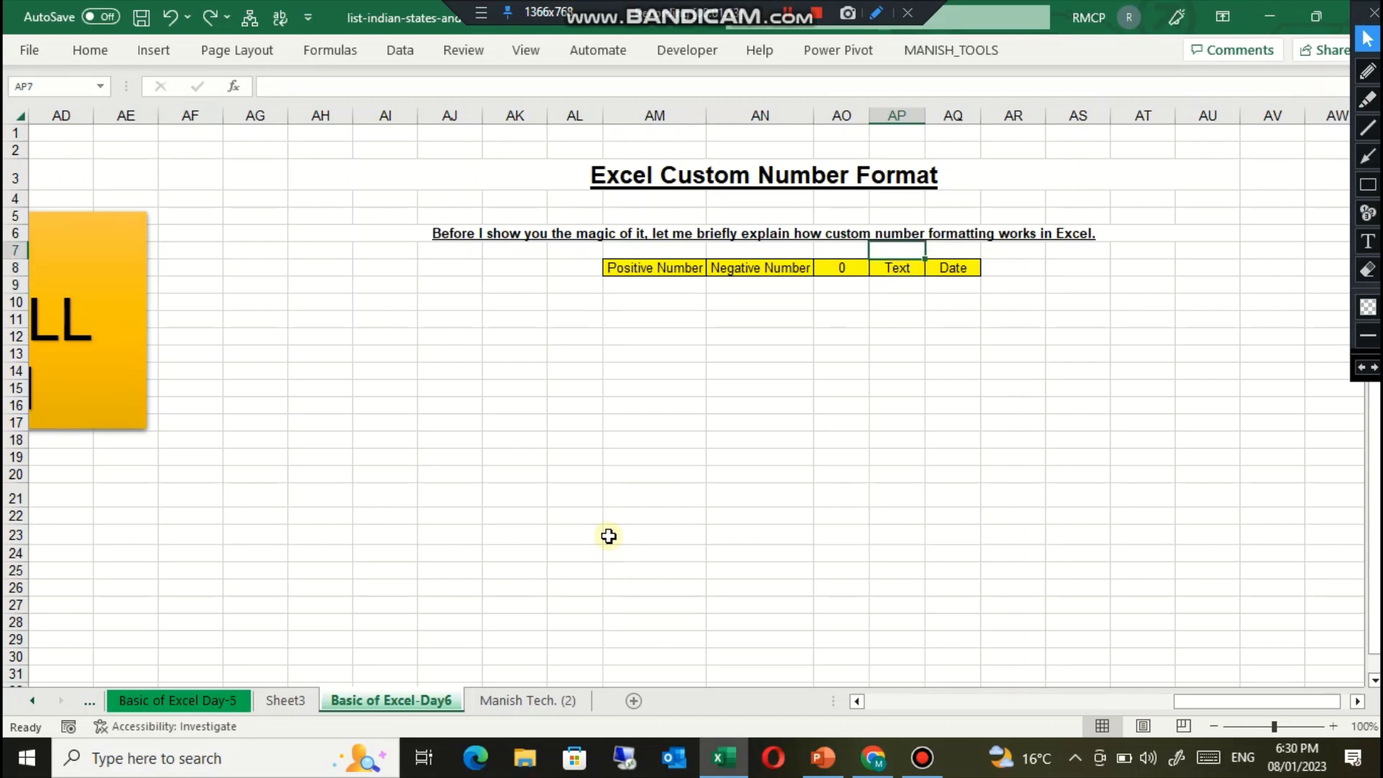
key("Right")
key("Down")
key("Down")
key("Down")
key("Left")
key("Left")
key("Left")
key("Left")
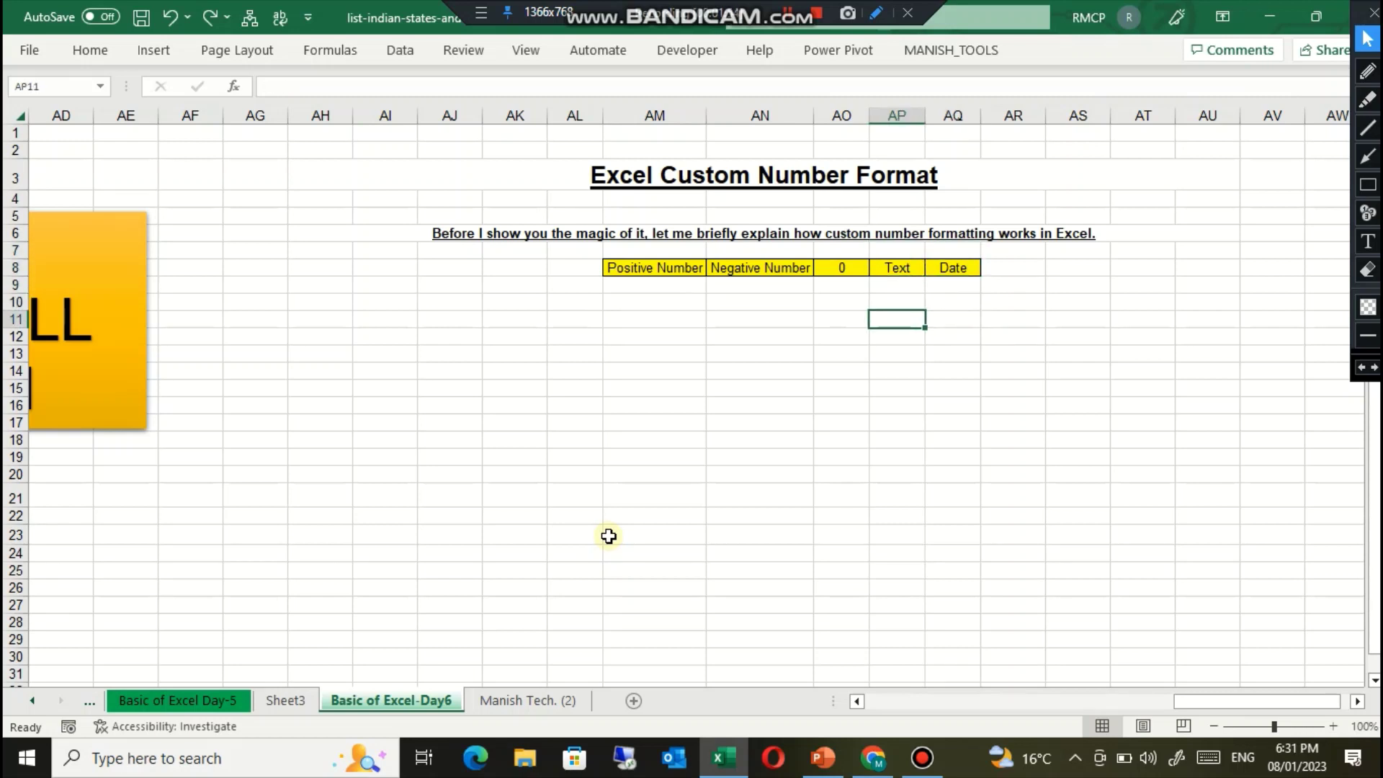
key("Right")
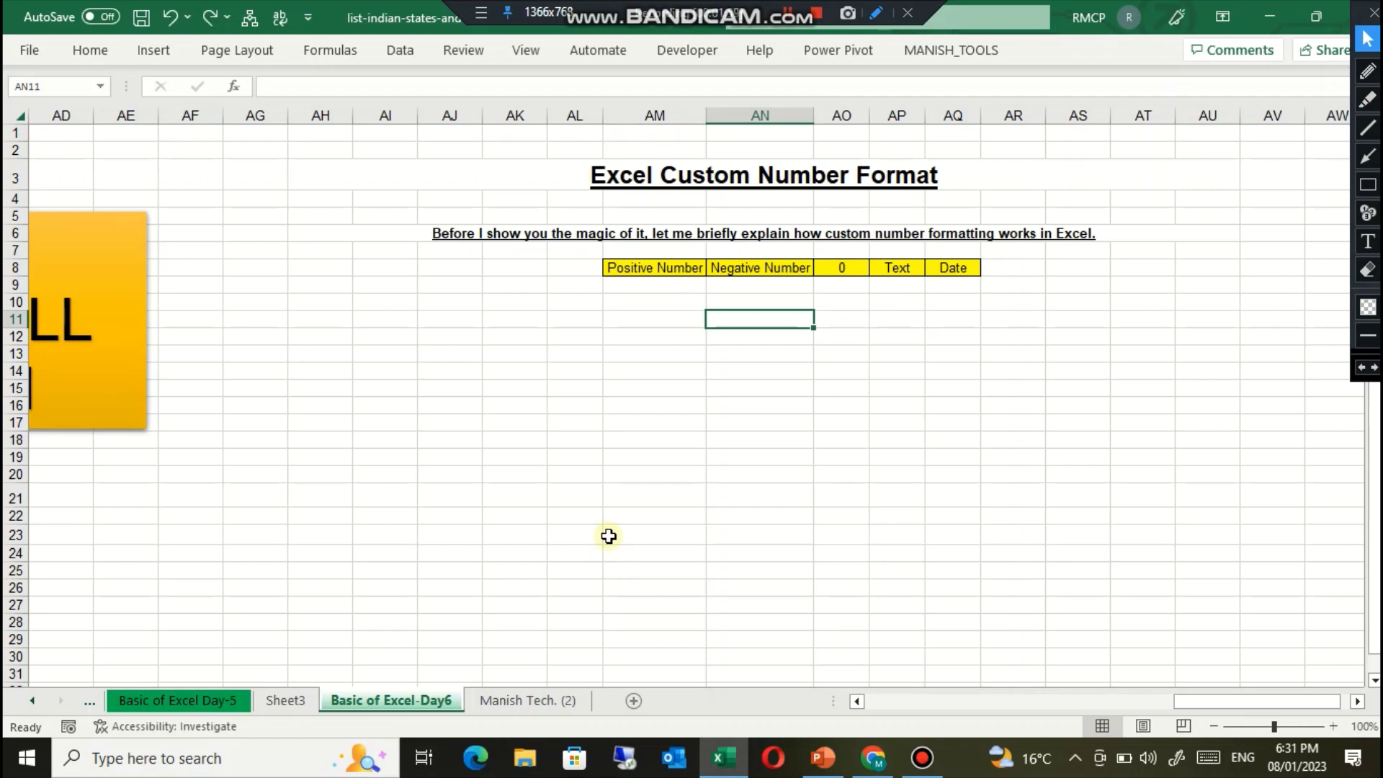
key("Left")
key("Up")
key("Up")
key("Up")
key("Right")
key("Right")
key("Right")
key("Right")
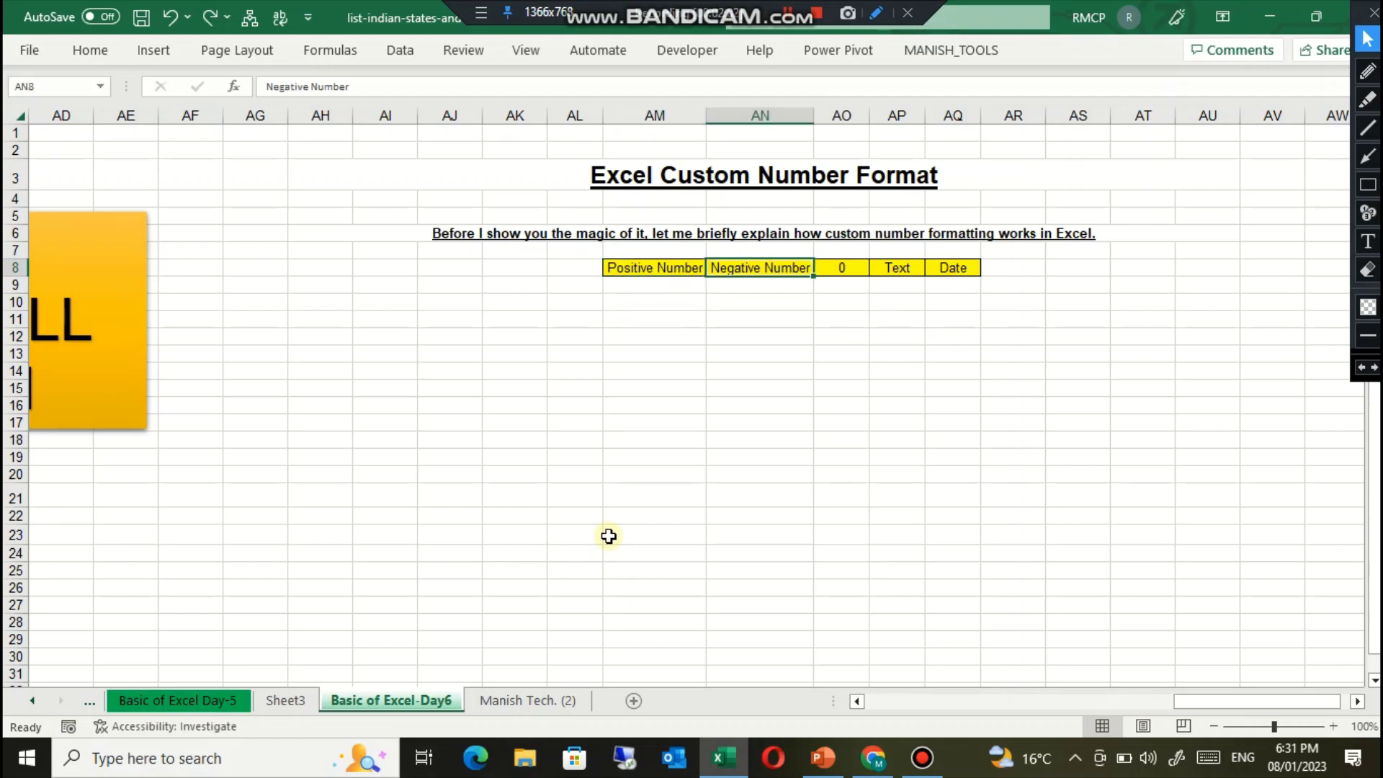
key("Left")
key("Left")
key("Left")
key("Left")
key("Left")
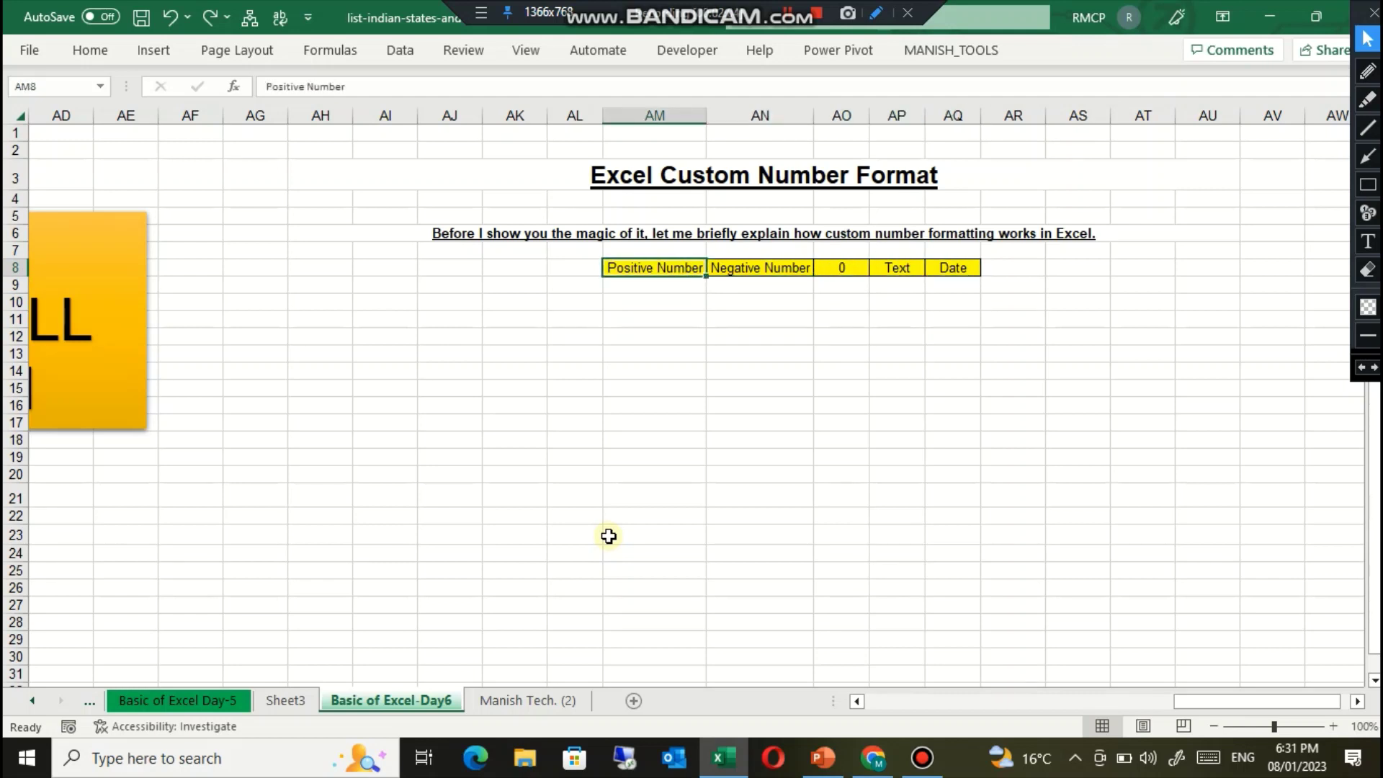
key("Down")
key("Right")
key("Up")
key("Right")
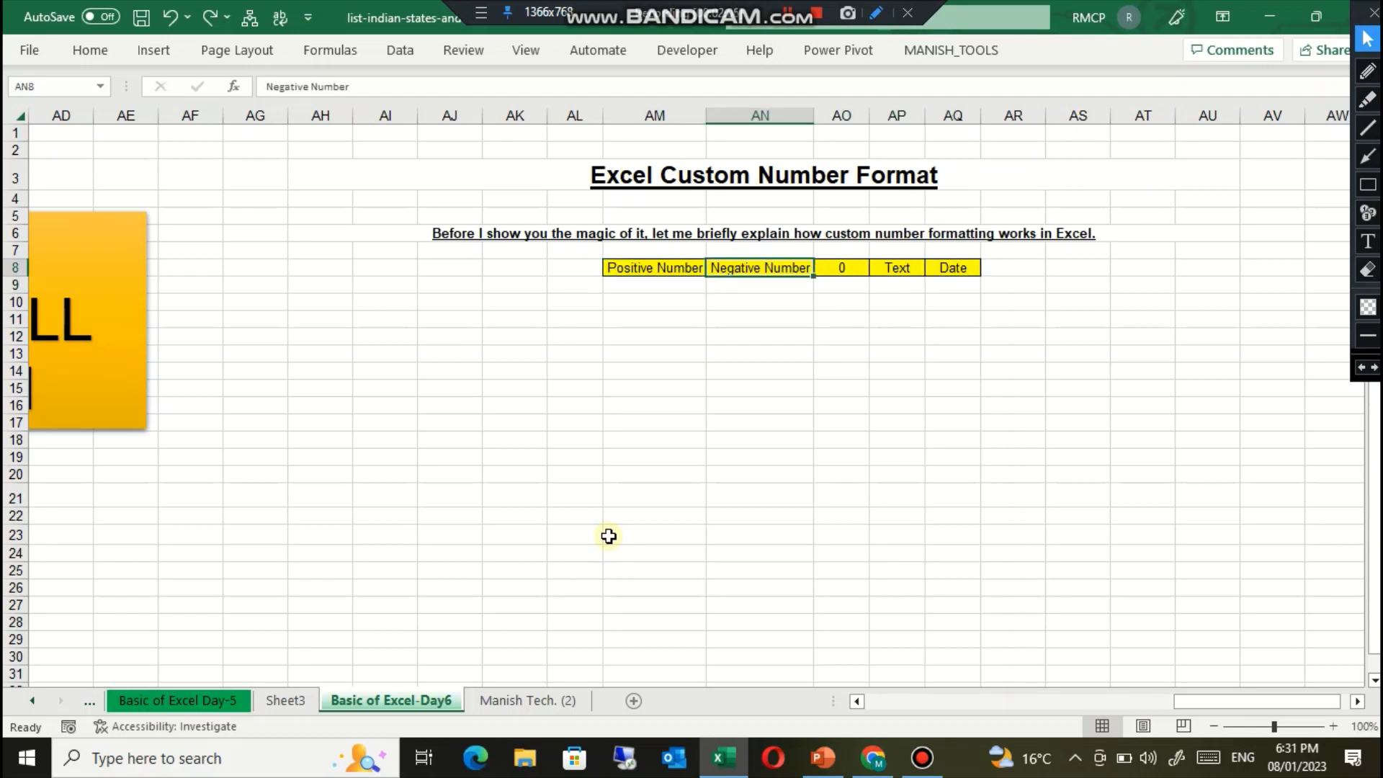
key("Right")
key("Right")
key("Right")
key("Left")
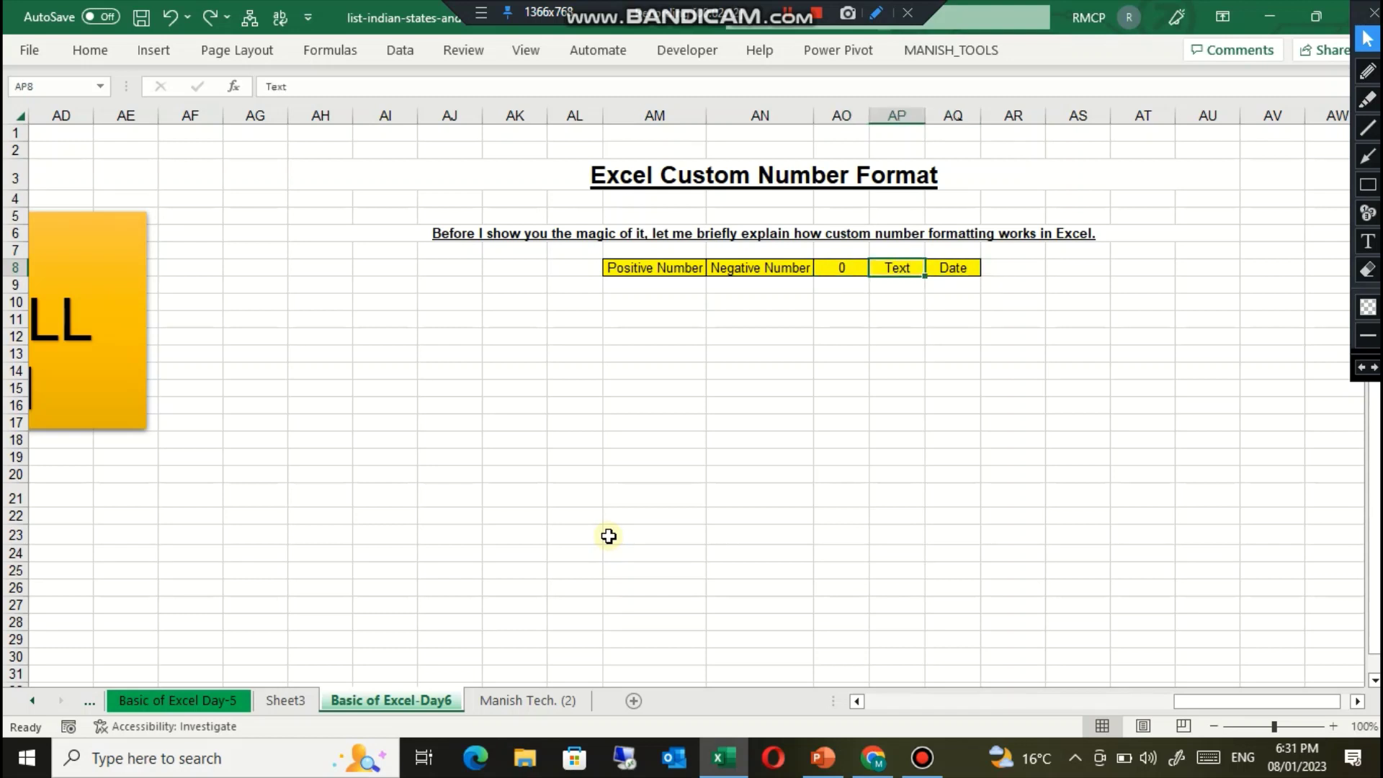
key("Left")
key("Left")
key("Left")
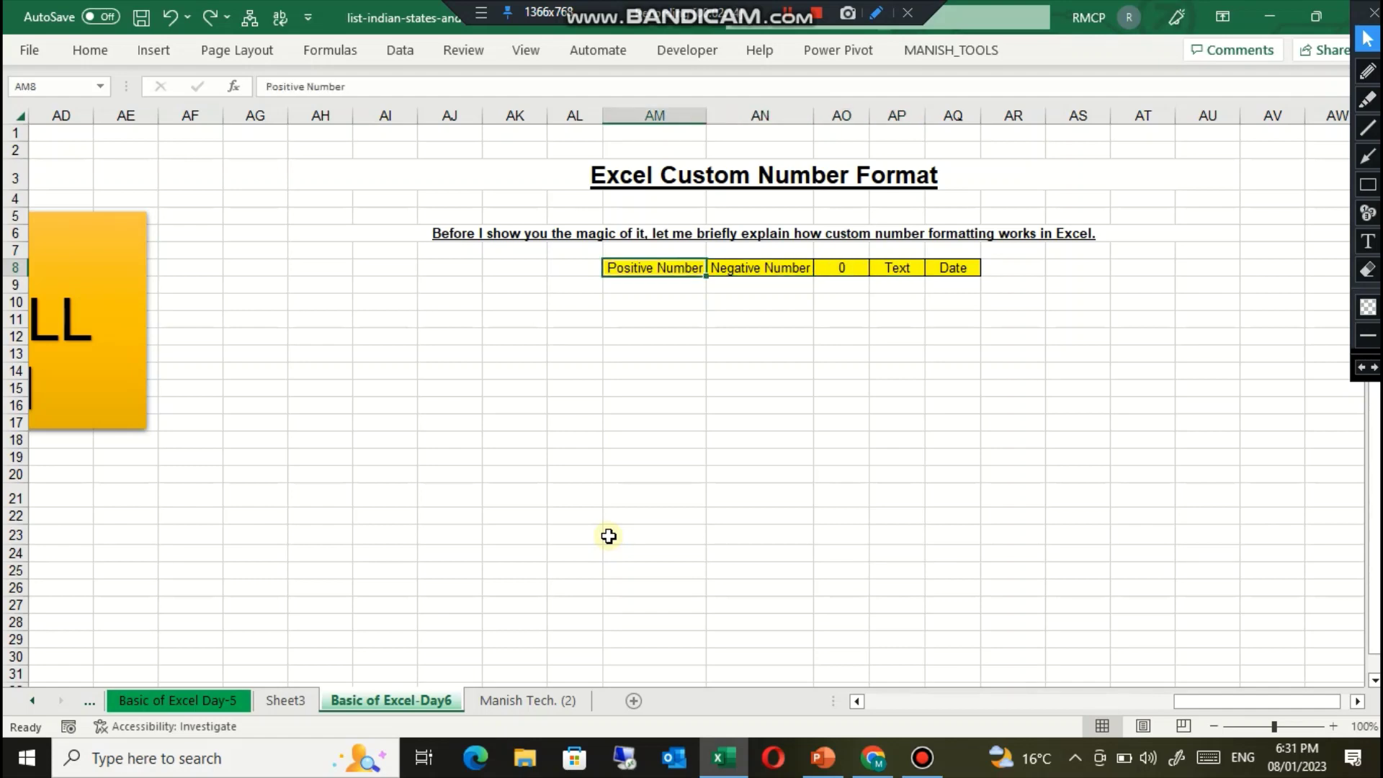
Step: Return to the start of the sheet and examine the Master Trick example tables, ending at the hidden-values column of Master Trick-1
key("Left")
key("Left")
key("Left")
key("Left")
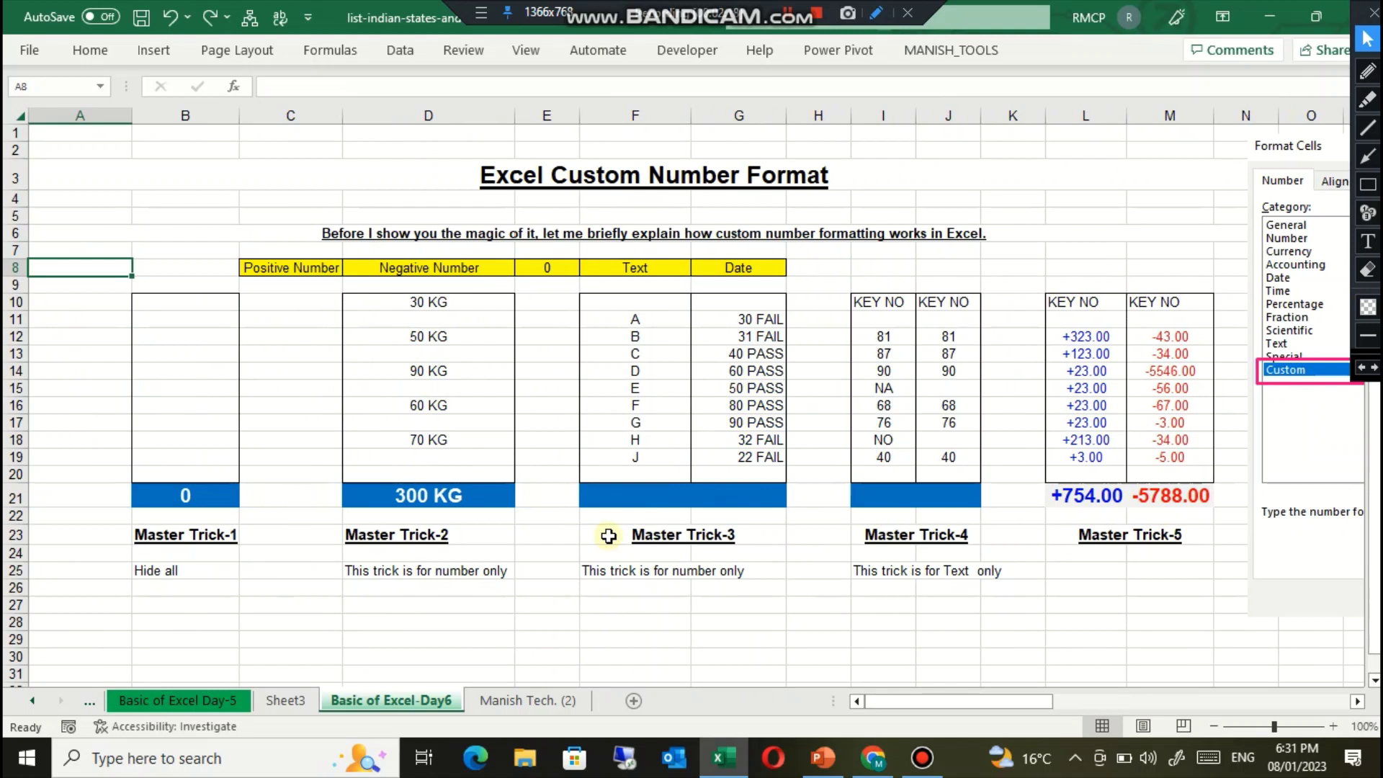
key("Right")
key("Right")
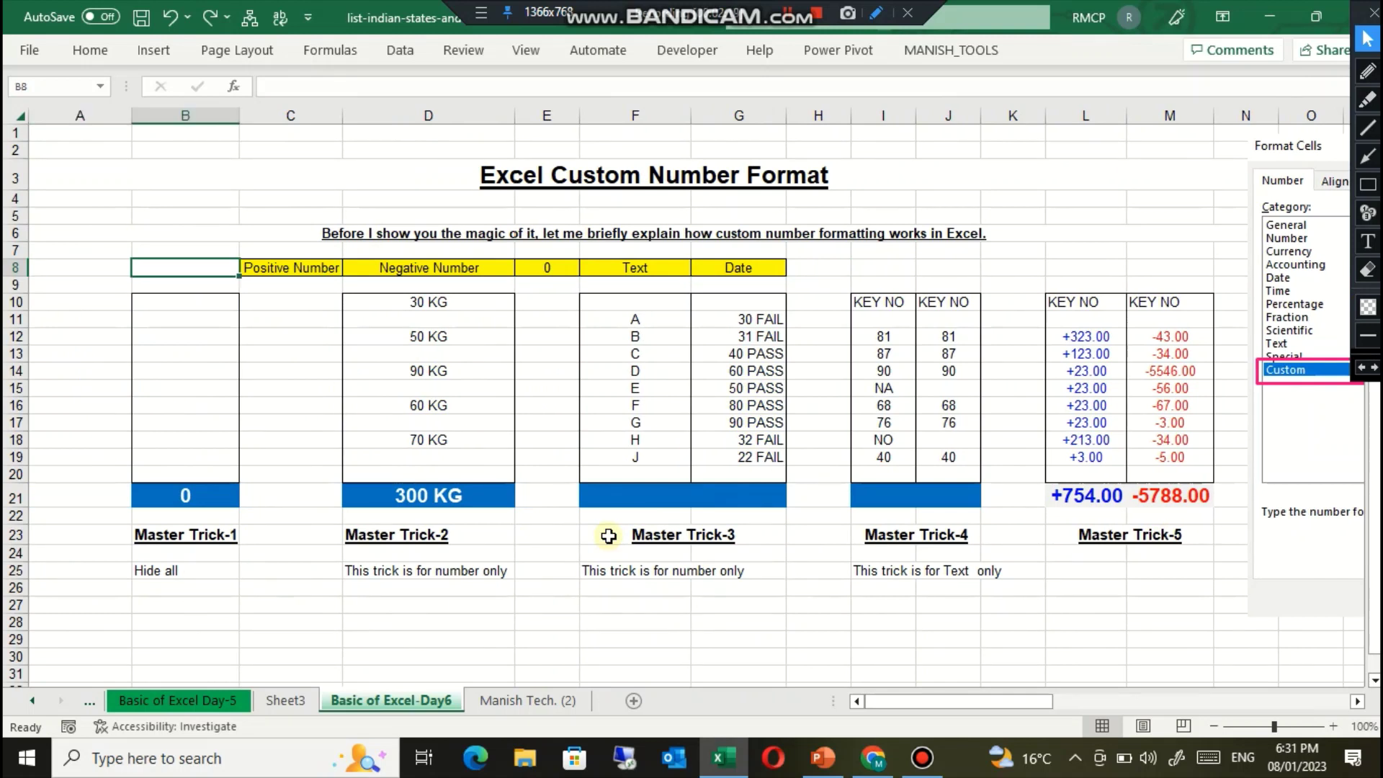
key("Up")
key("Down")
key("Down")
key("Down")
key("Down")
key("Down")
key("Down")
key("Down")
key("Down")
key("Down")
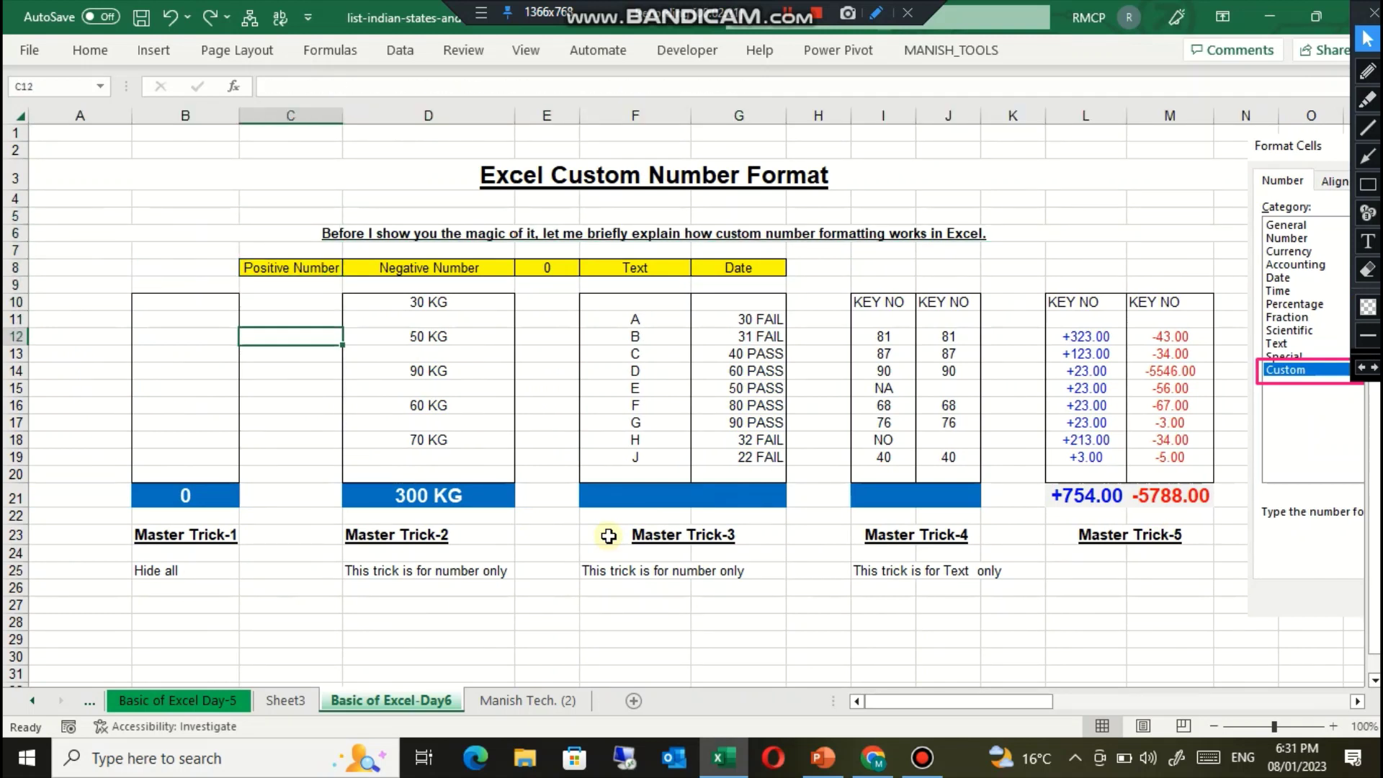
key("Down")
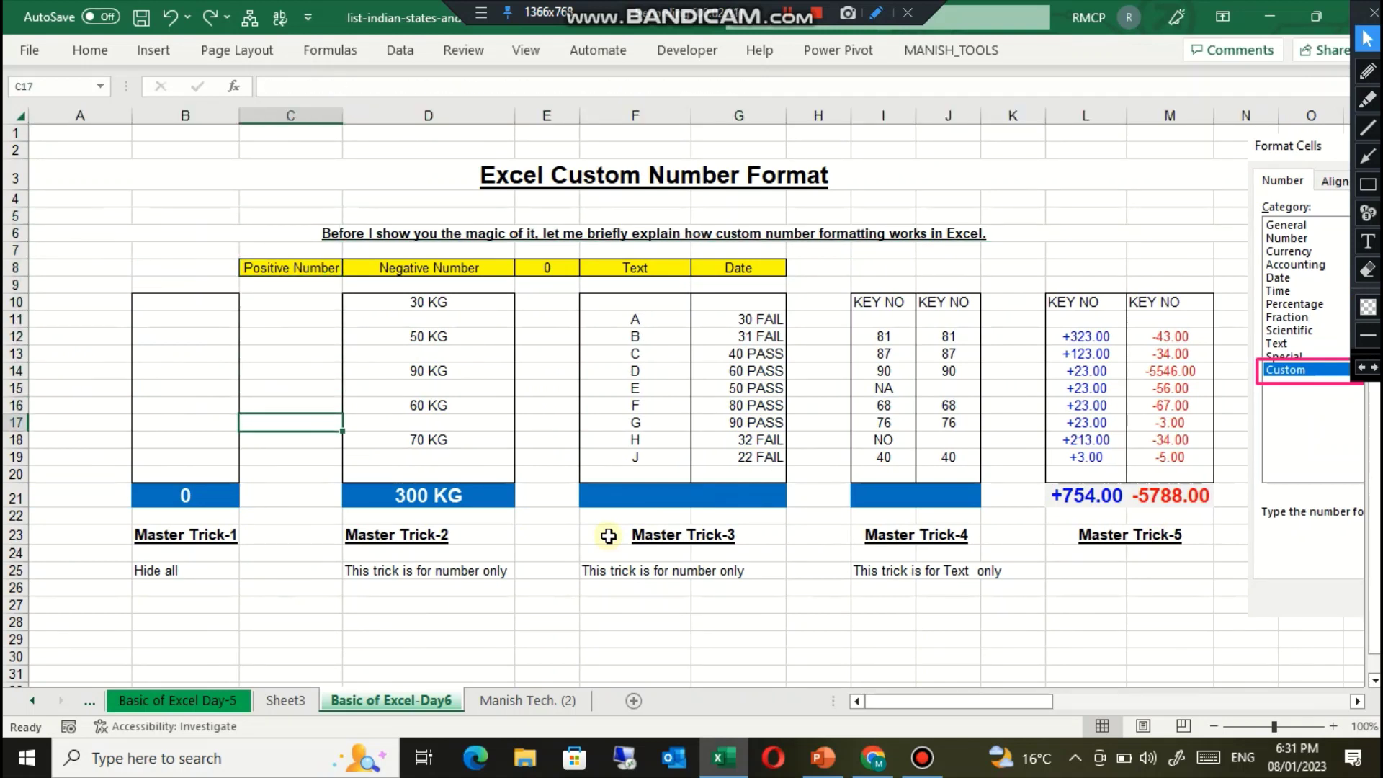
key("Left")
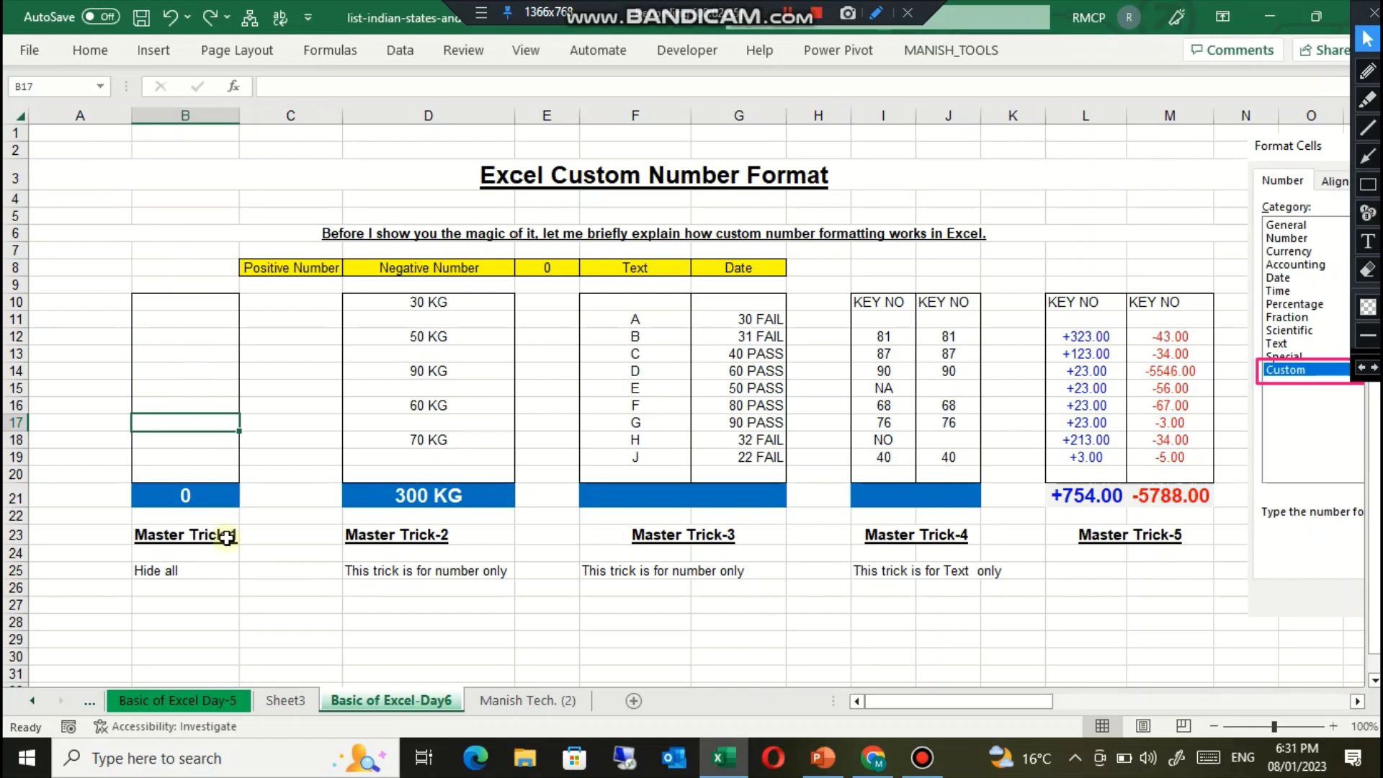
left_click(180, 609)
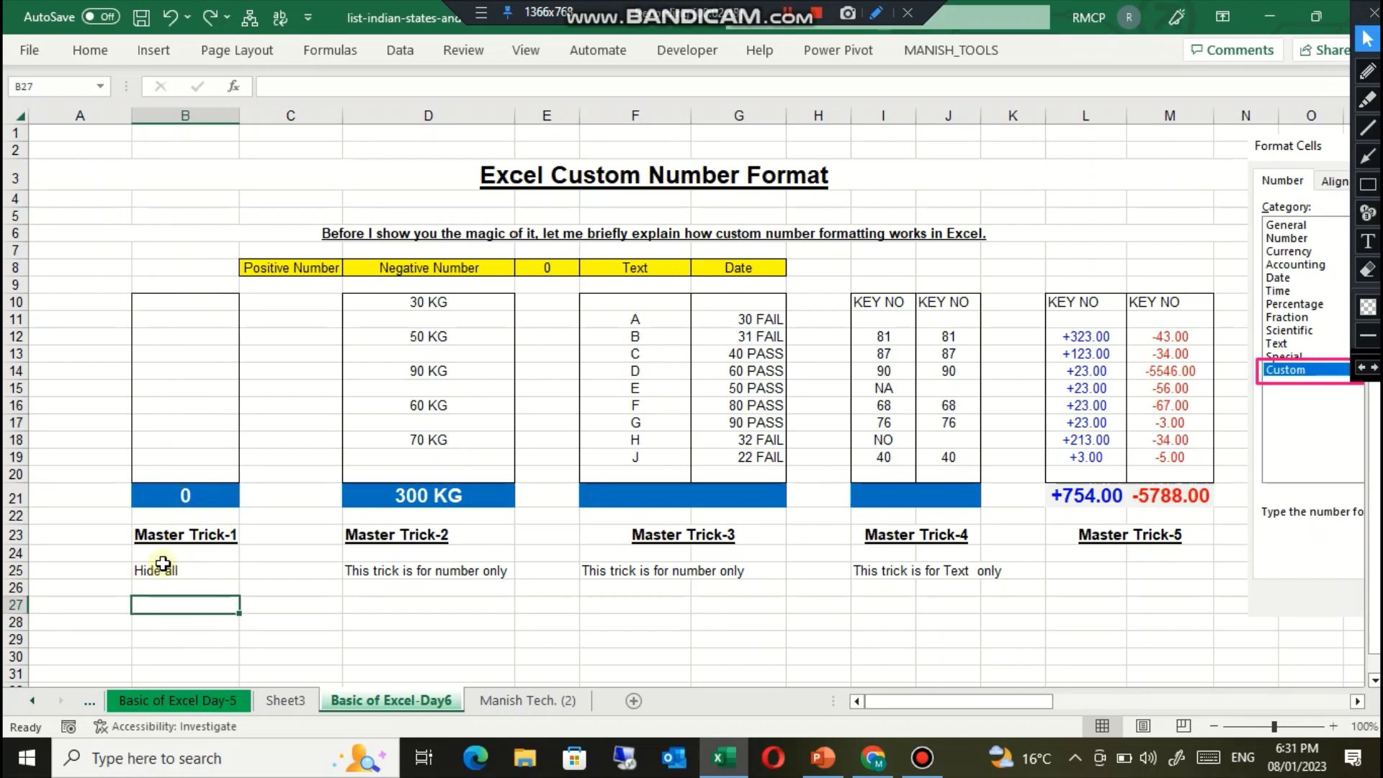
Step: Enter single-digit numbers from 6 to 9 down the Master Trick-1 column, within cells B10 to B18
left_click(200, 308)
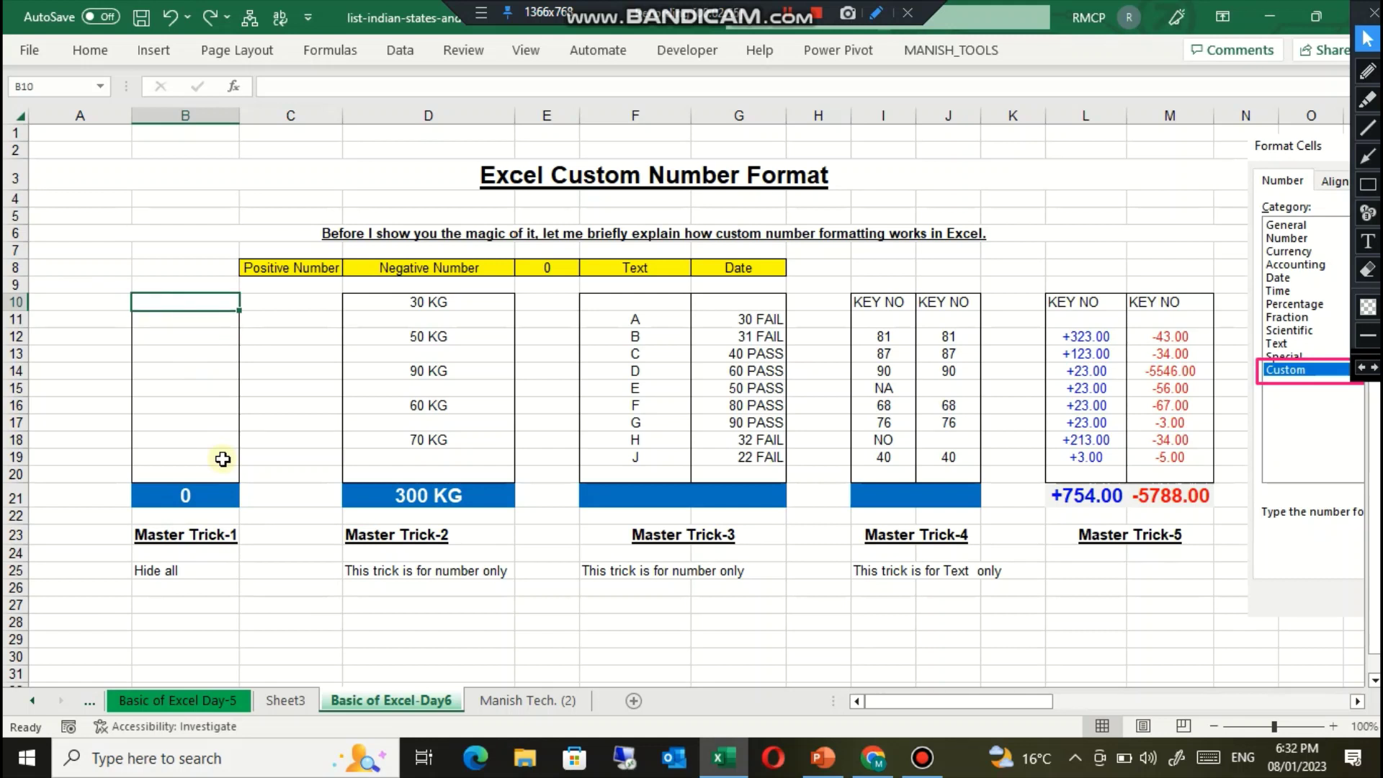
type("6")
key("Return")
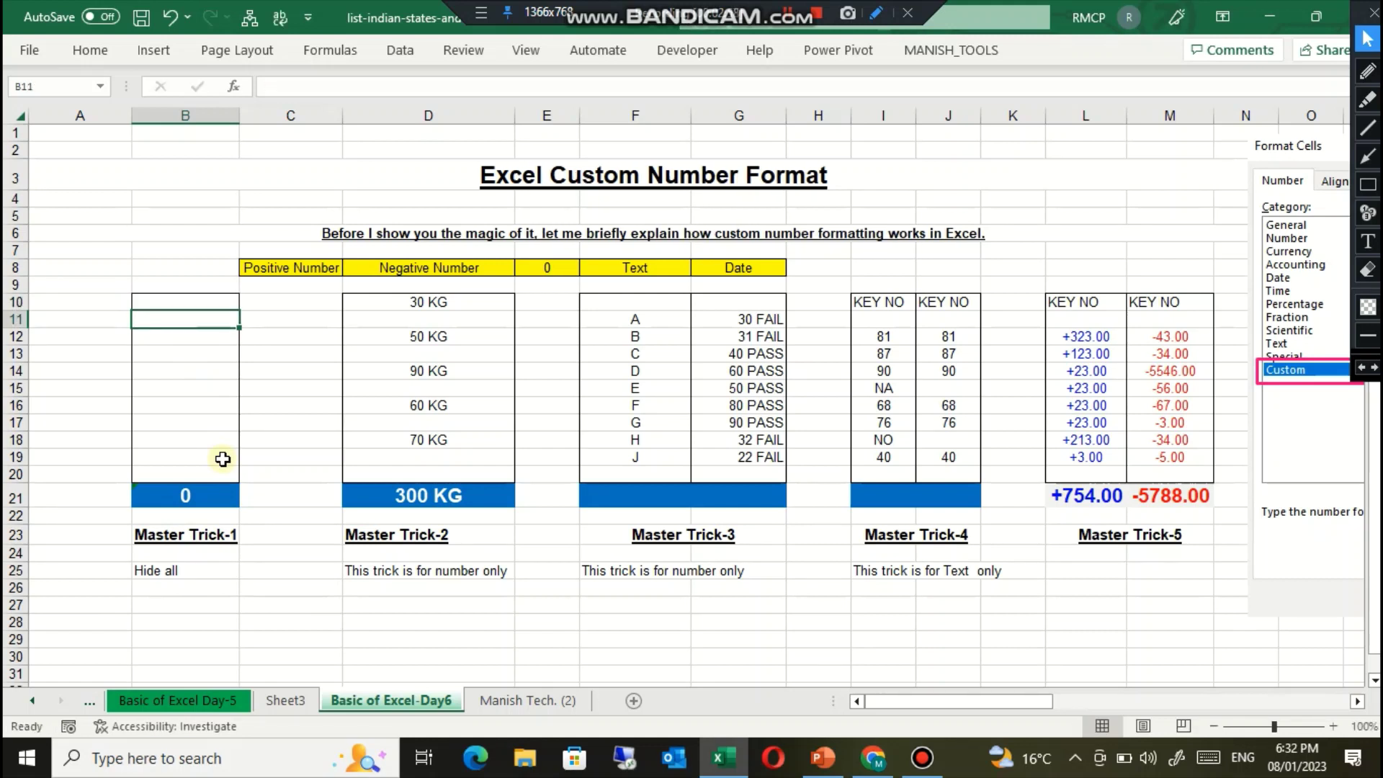
type("7")
key("Return")
type("7")
key("Return")
type("7")
key("Return")
type("8")
key("Return")
key("Return")
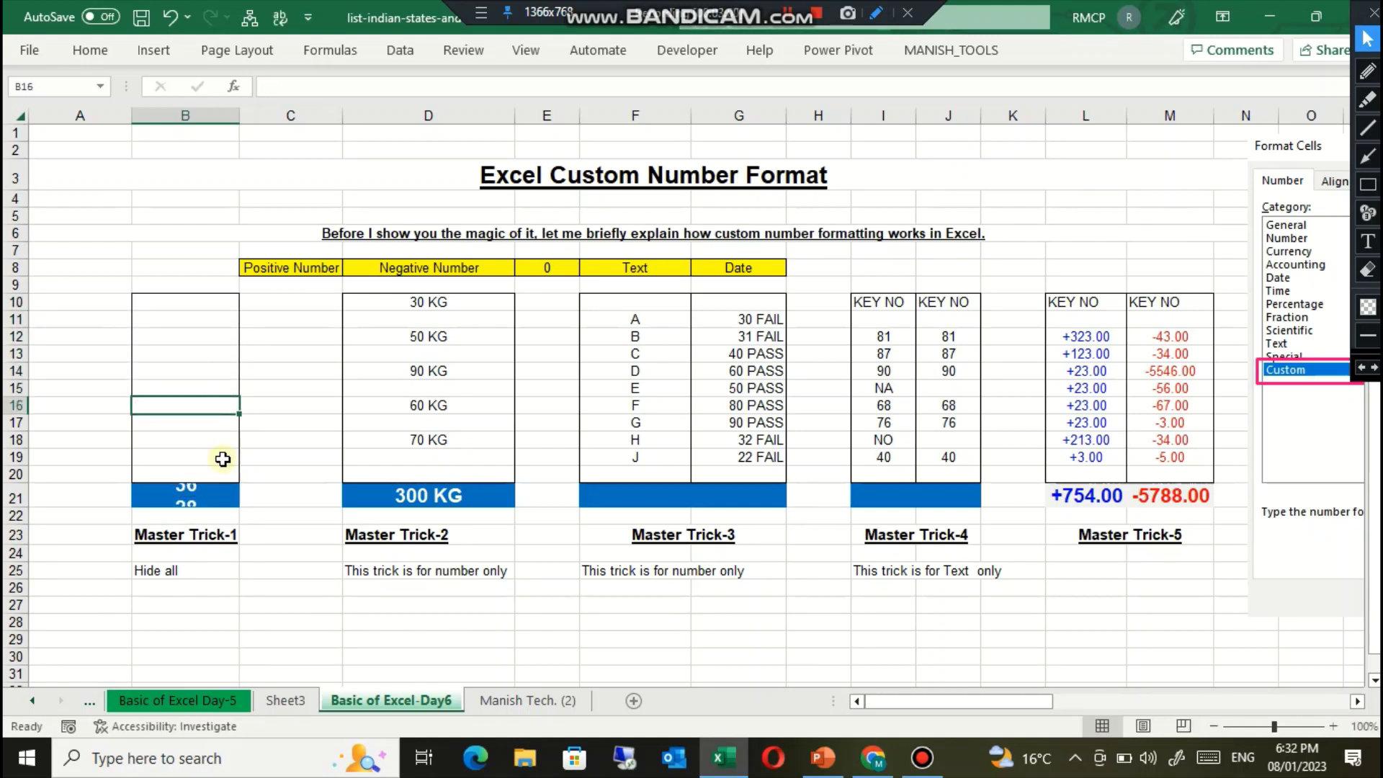
type("17")
key("Return")
type("9")
key("Return")
type("9")
key("Return")
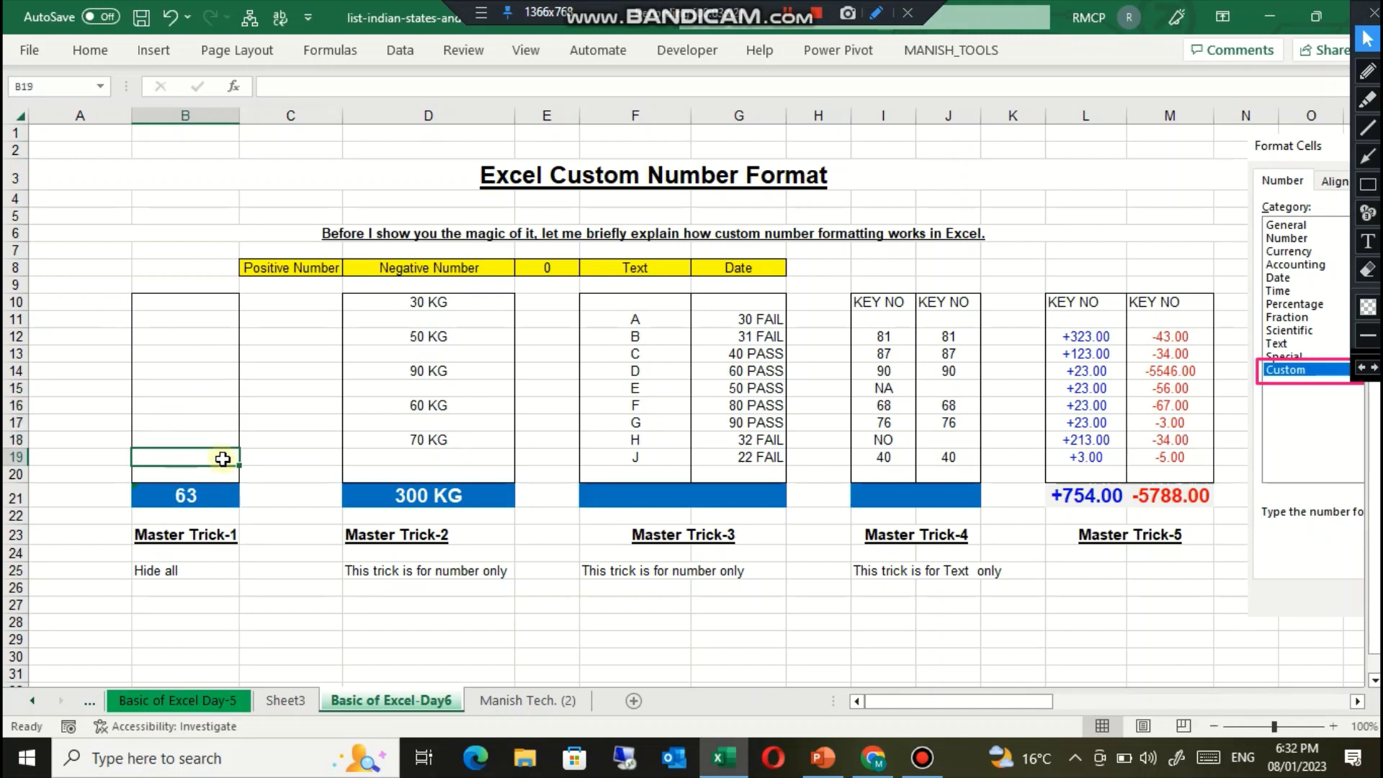
Step: Enter 9 in cell B19 to continue the hidden entries in the Master Trick-1 column
type("9")
key("Return")
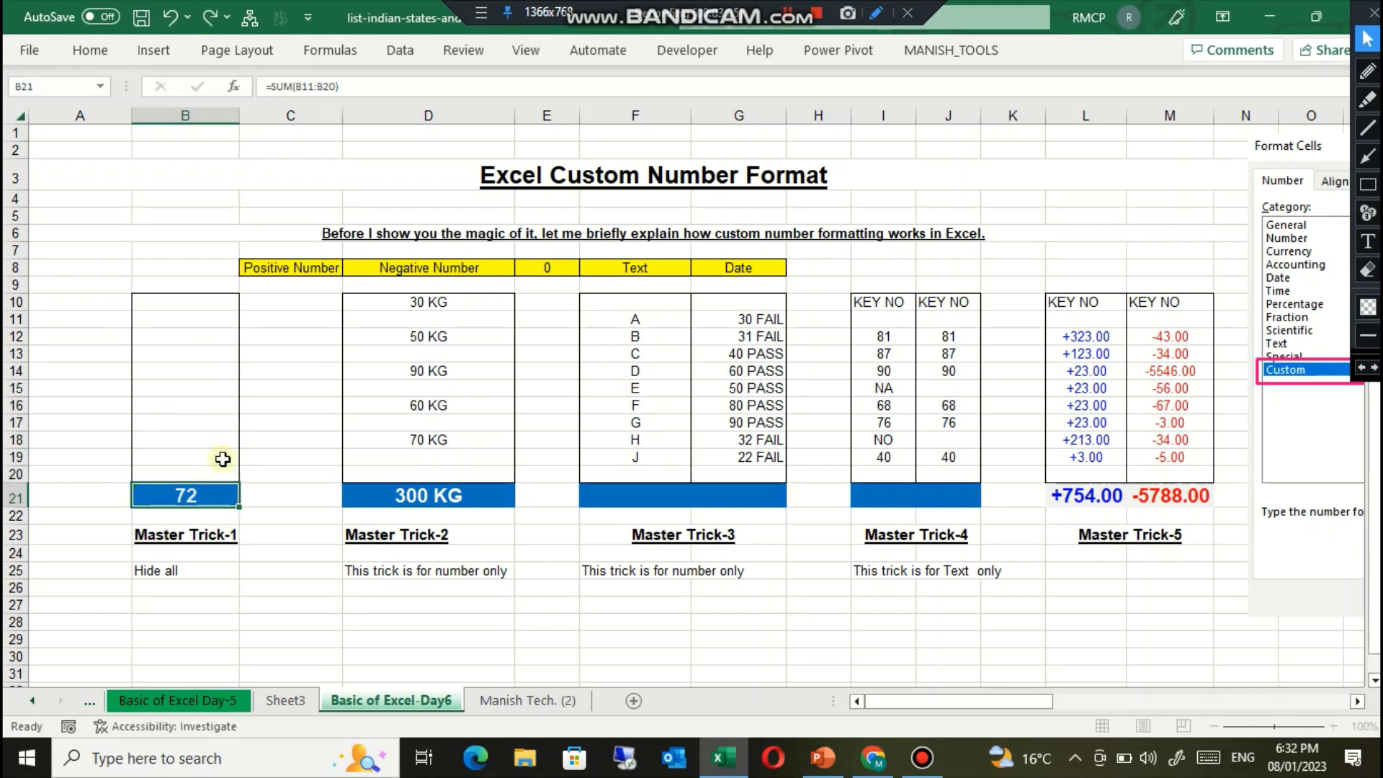
Step: Examine the hidden values in cells B10 to B20 of the Master Trick-1 column and the total formula below them
key("Up")
key("Up")
key("Up")
key("Up")
key("Up")
key("Up")
key("Up")
key("Up")
key("Up")
key("Up")
key("shift+Down")
key("shift+Down")
key("shift+Down")
key("shift+Down")
key("shift+Down")
key("shift+Down")
key("shift+Down")
key("shift+Down")
key("shift+Down")
key("shift+Down")
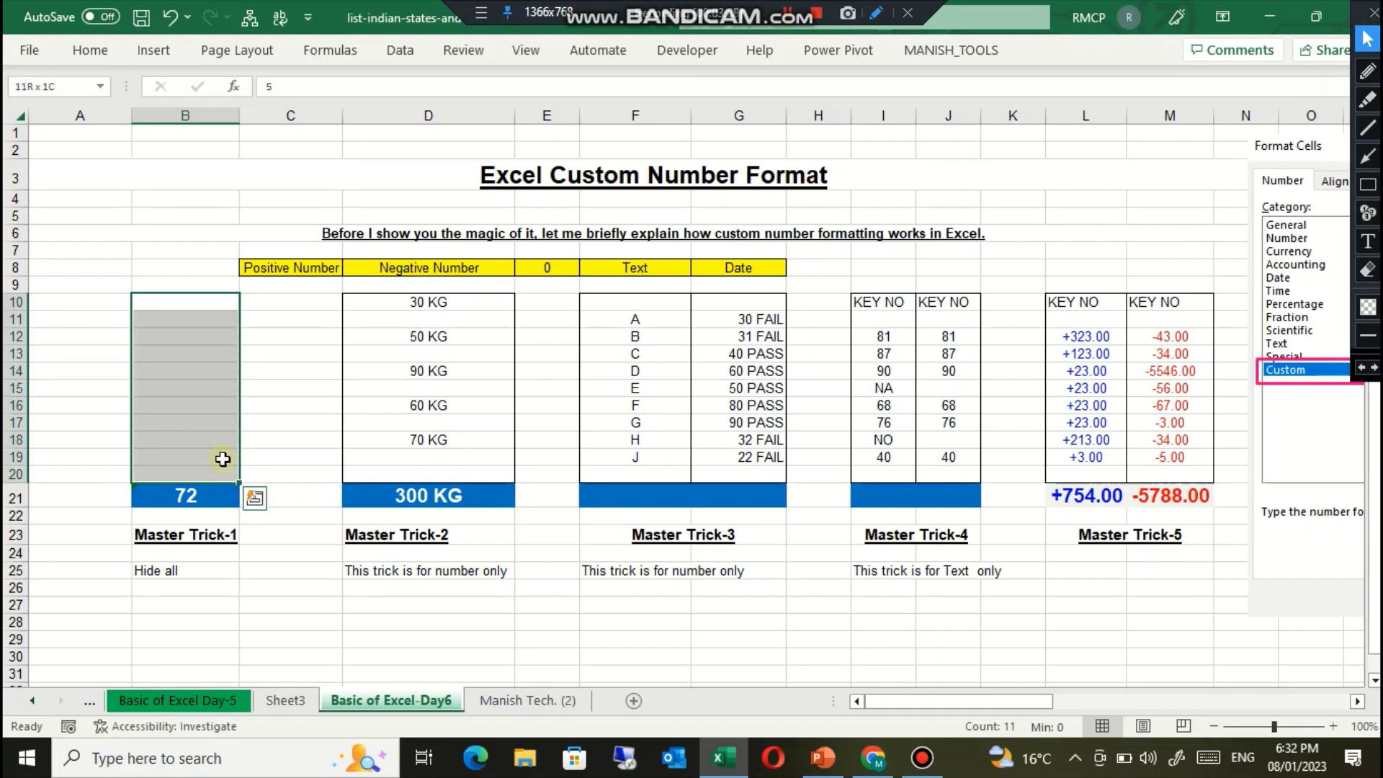
key("shift+Up")
key("shift+Up")
key("shift+Up")
key("shift+Up")
key("shift+Up")
key("shift+Up")
key("shift+Up")
key("shift+Up")
key("shift+Up")
key("shift+Up")
key("shift+Down")
key("shift+Down")
key("shift+Down")
key("shift+Down")
key("shift+Down")
key("shift+Down")
key("shift+Down")
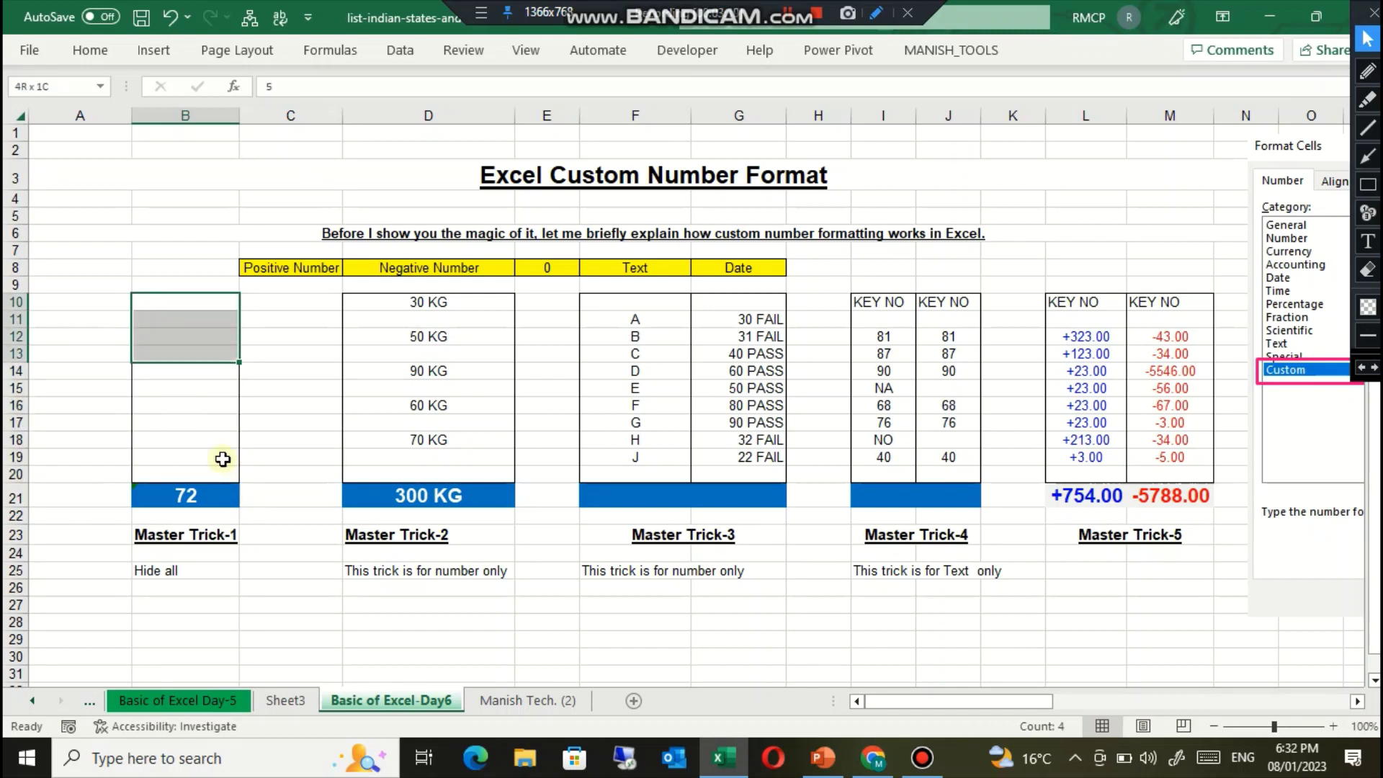
key("Down")
key("Down")
key("Down")
key("Down")
key("Down")
key("Down")
key("Down")
key("Down")
key("Down")
key("Down")
key("Down")
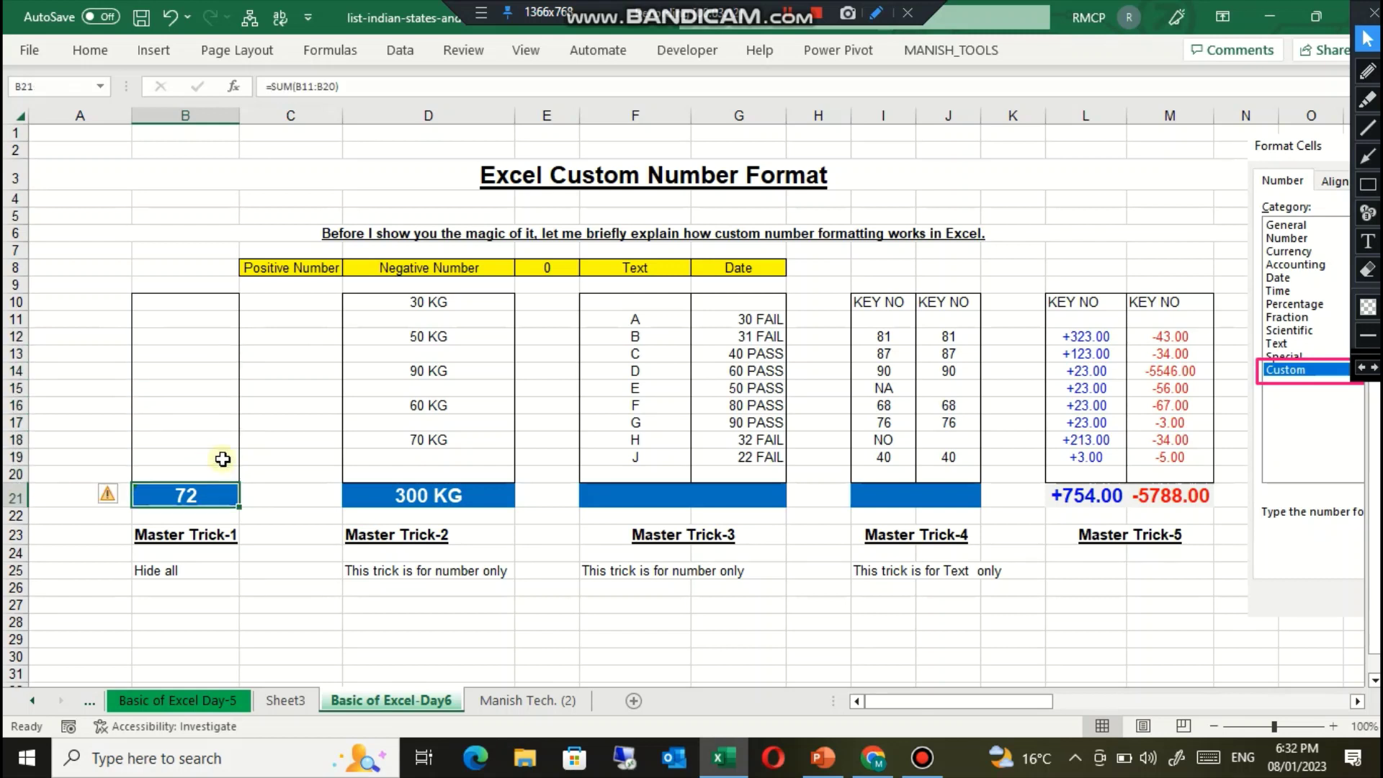
key("Up")
key("shift+Up")
key("Down")
key("Up")
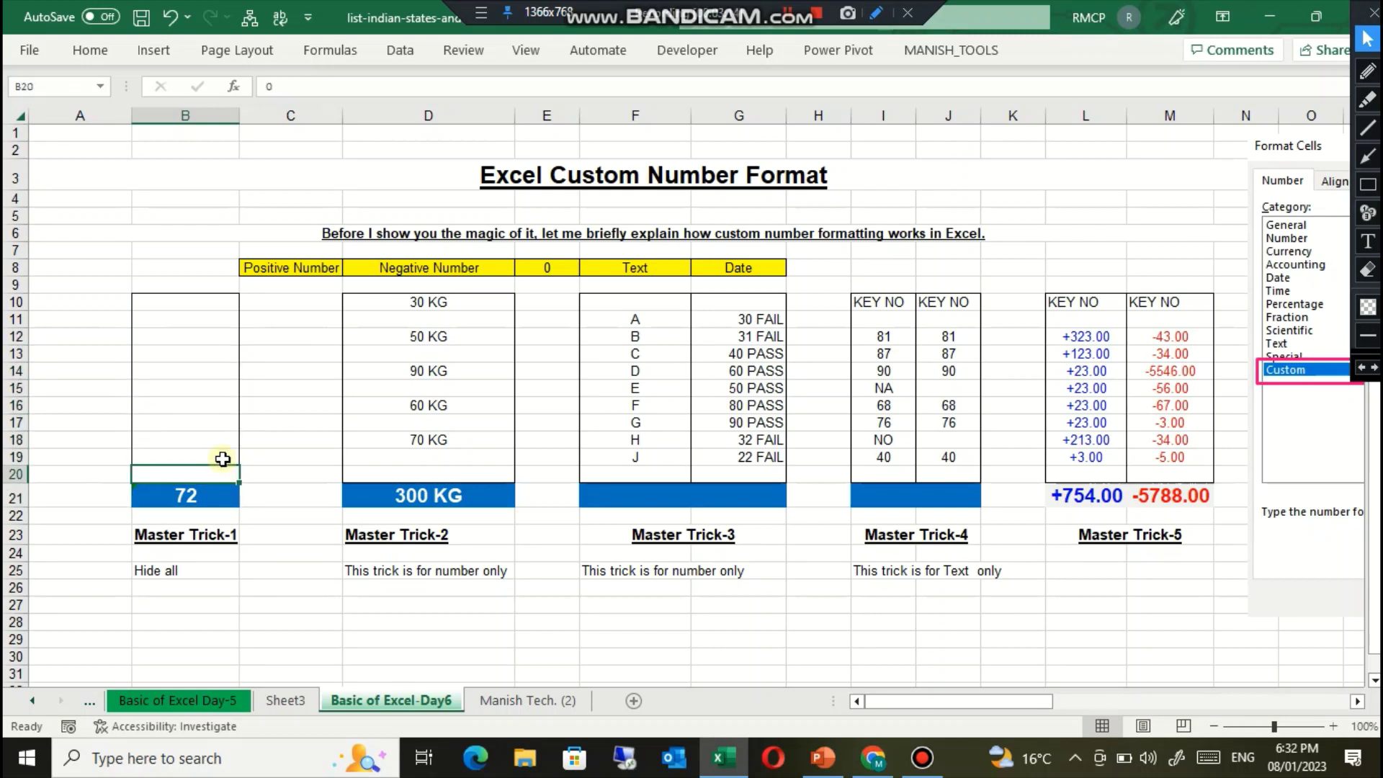
key("shift+Up")
key("shift+Up")
key("shift+Up")
key("shift+Up")
key("shift+Up")
key("shift+Up")
key("shift+Up")
key("shift+Up")
key("shift+Up")
key("shift+Up")
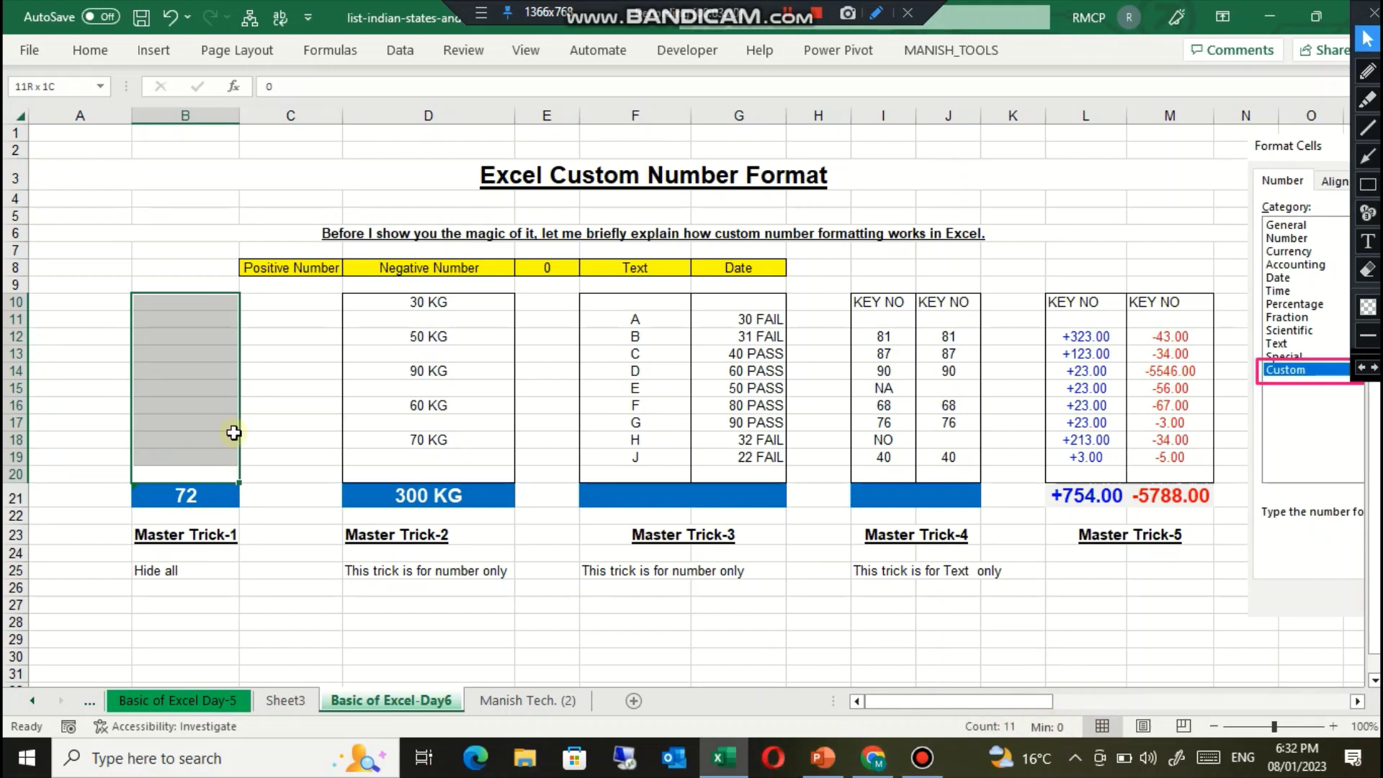
left_click(193, 317)
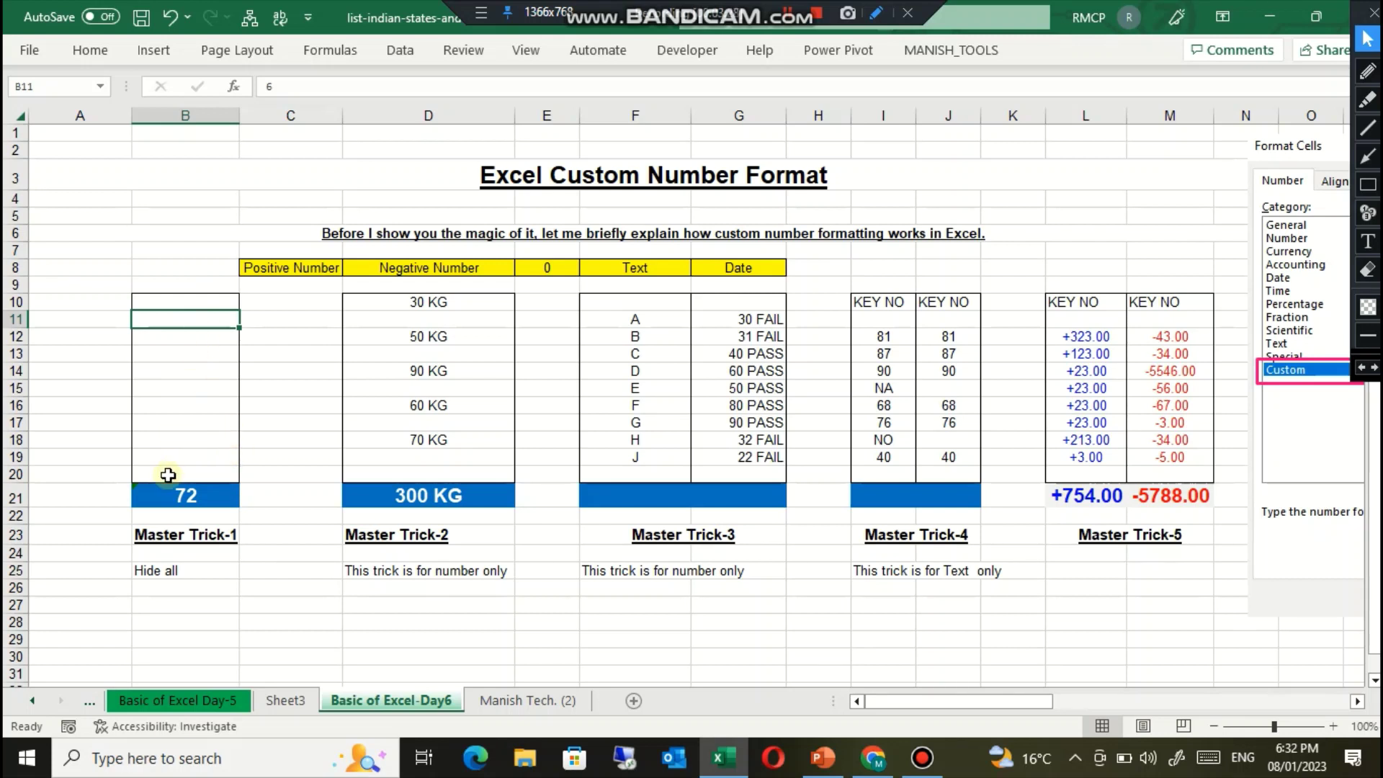
Step: Examine the underlying values of the KG entries at the start of the Master Trick-2 column
left_click(404, 441)
left_click(420, 298)
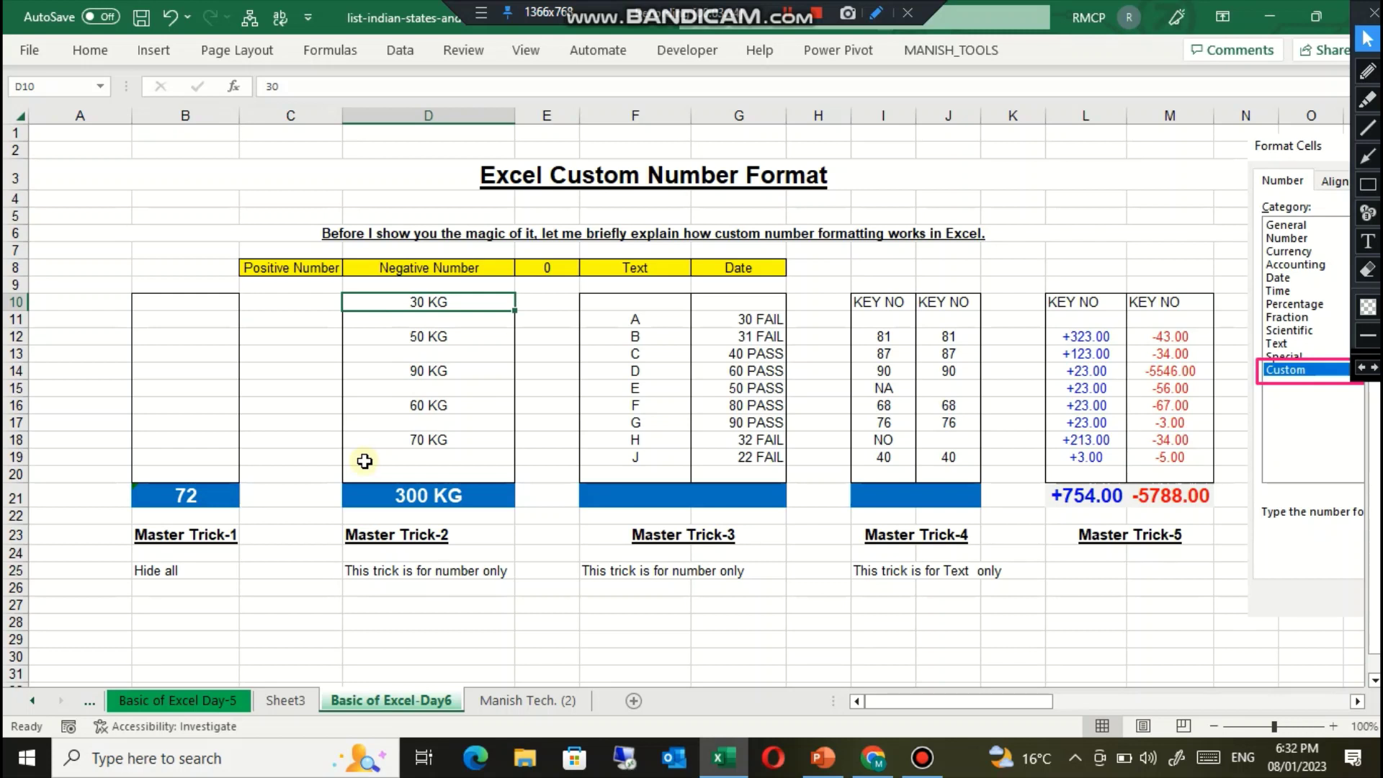
key("Down")
key("Down")
key("Up")
key("Up")
key("Up")
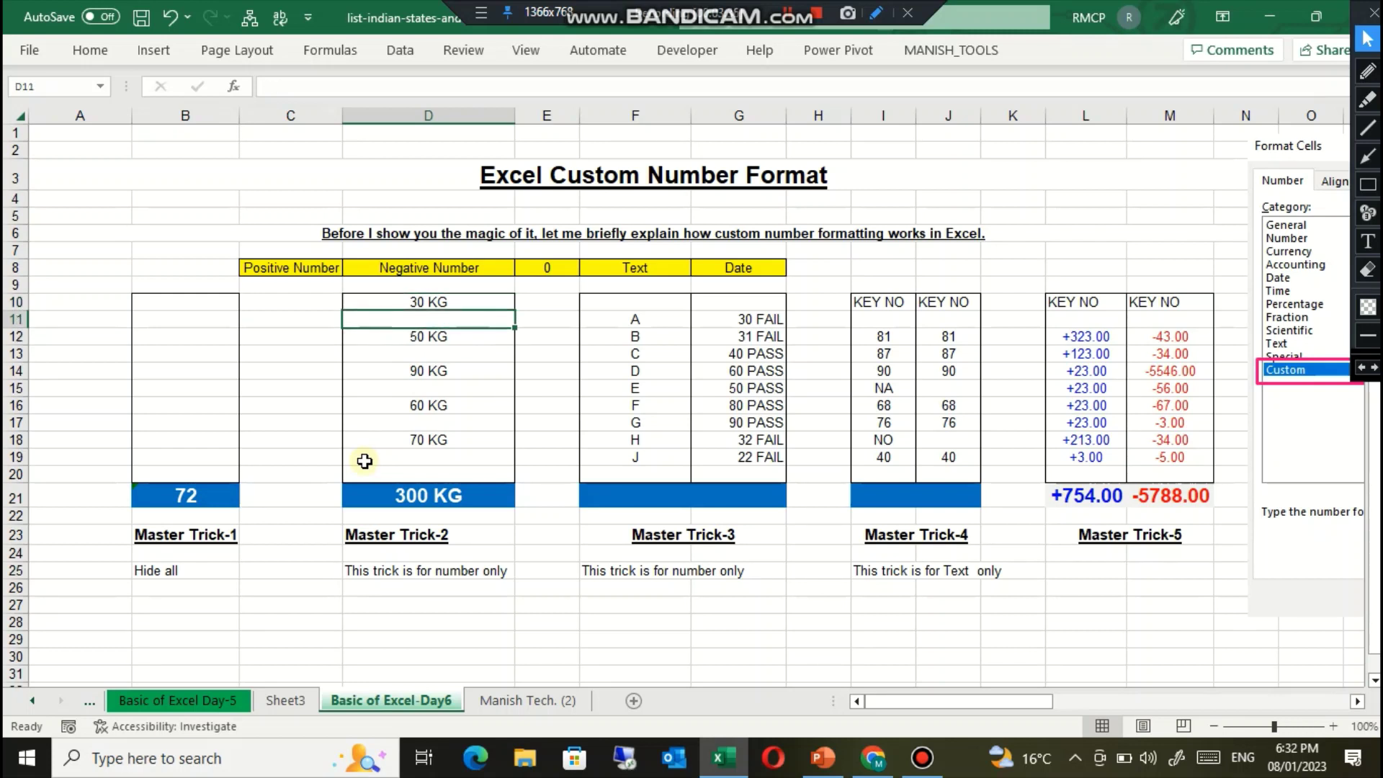
Step: Enter 30 in cell D29 below the Master Trick-2 table and replace it with the text 30 kg
key("Left")
key("Left")
key("Left")
key("Up")
key("Up")
key("Down")
key("Down")
key("Down")
key("Down")
key("Down")
key("Down")
key("Down")
key("Down")
key("Down")
key("Down")
key("Down")
key("Down")
key("Down")
key("Down")
key("Down")
key("Down")
key("Down")
key("Down")
key("Down")
key("Down")
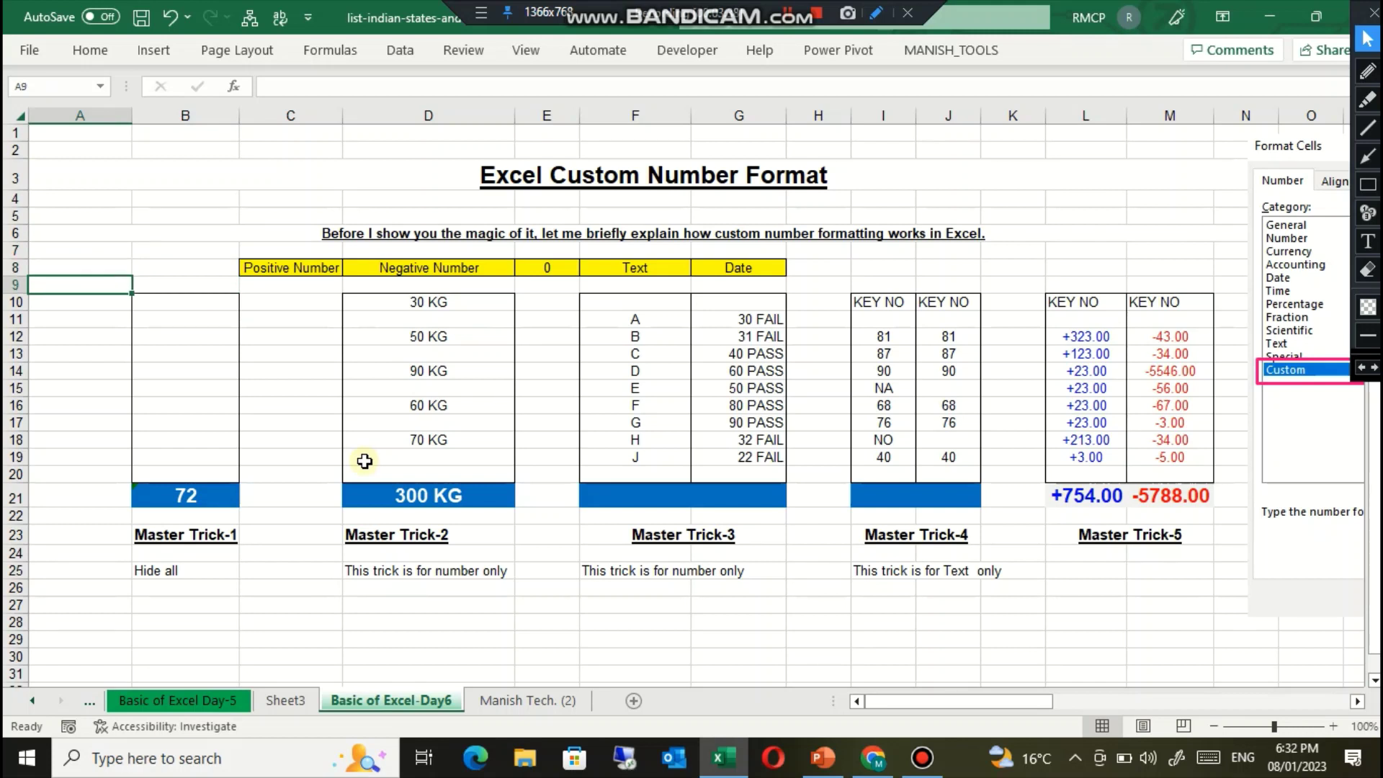
key("Right")
key("Right")
key("Right")
key("Down")
key("Down")
key("Down")
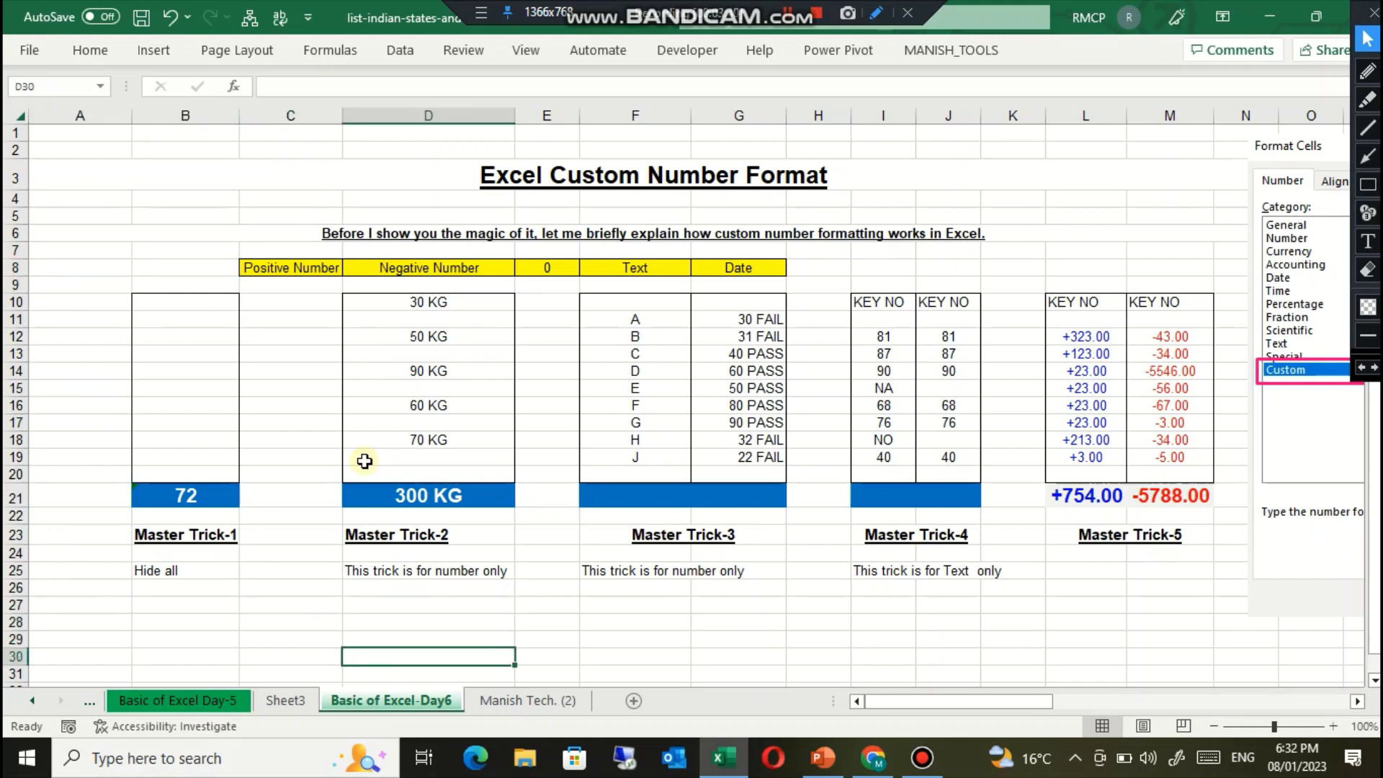
key("Up")
type("30")
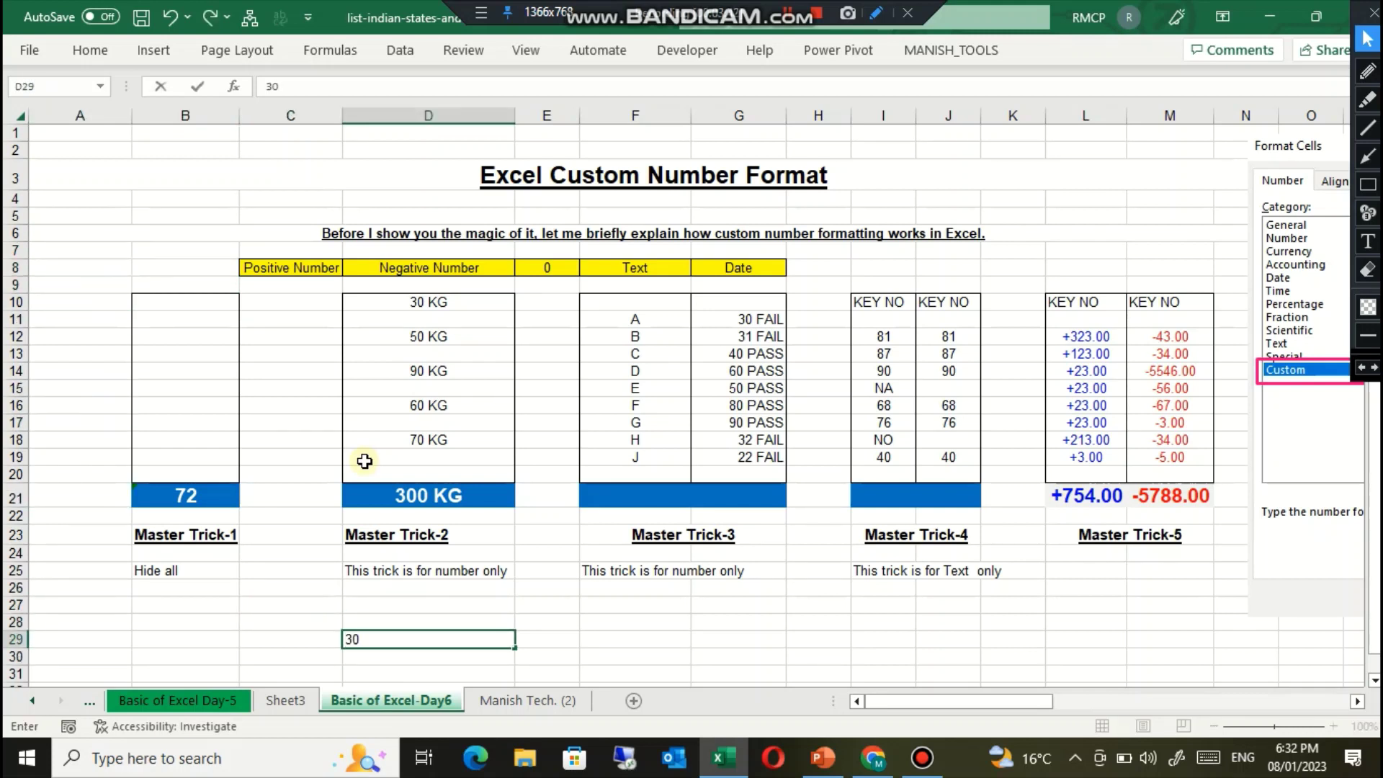
key("Return")
key("Up")
type("30 kg")
key("Return")
key("Down")
key("Down")
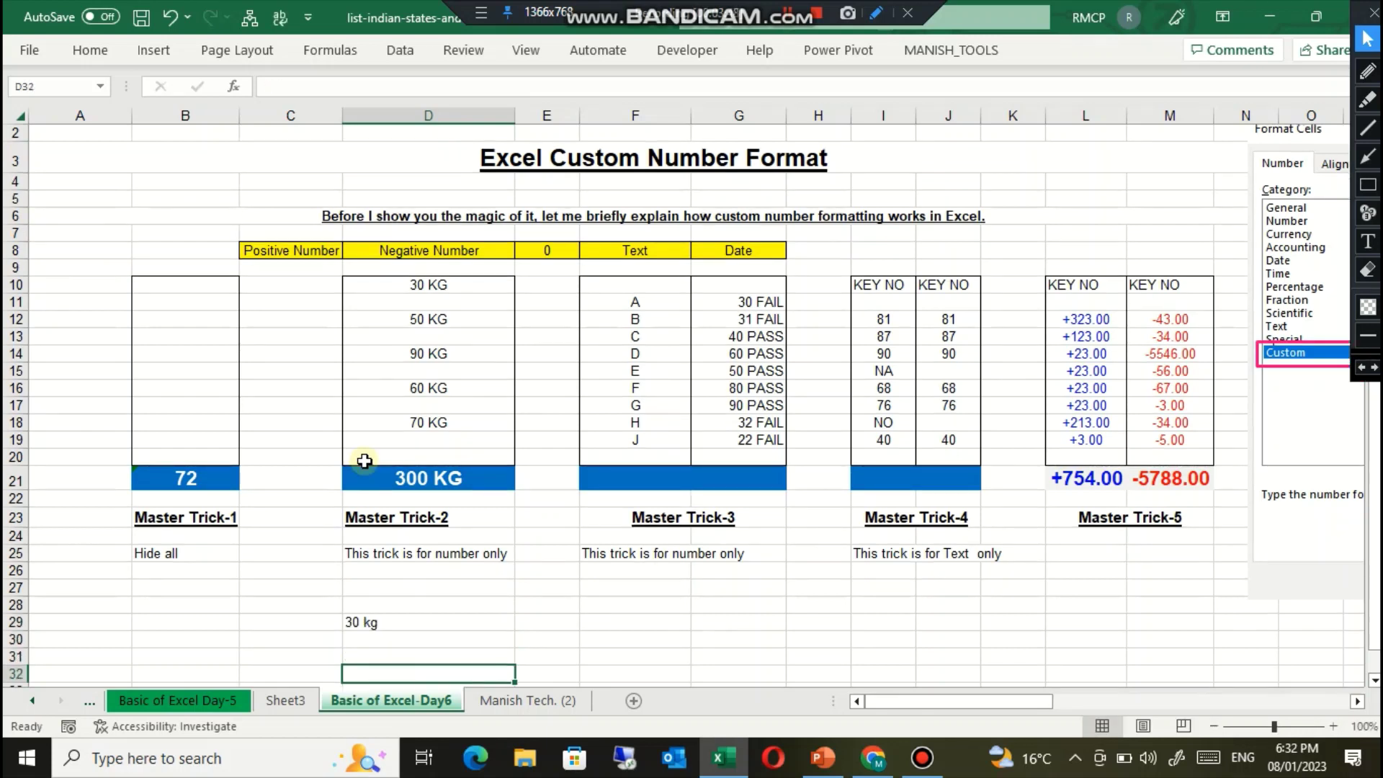
Step: Enter 40kg in cell D30 as a second manually typed weight
key("Up")
key("Up")
type("4")
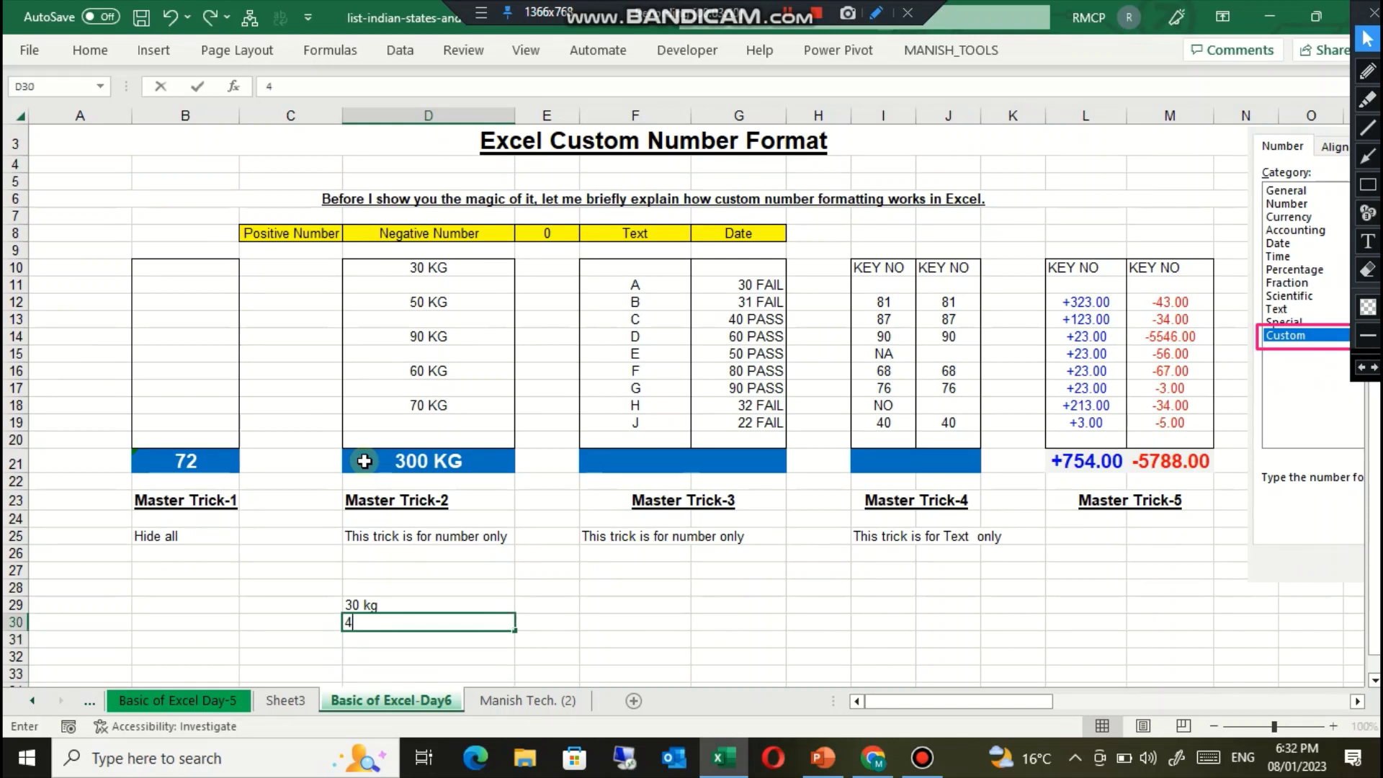
type("0kg")
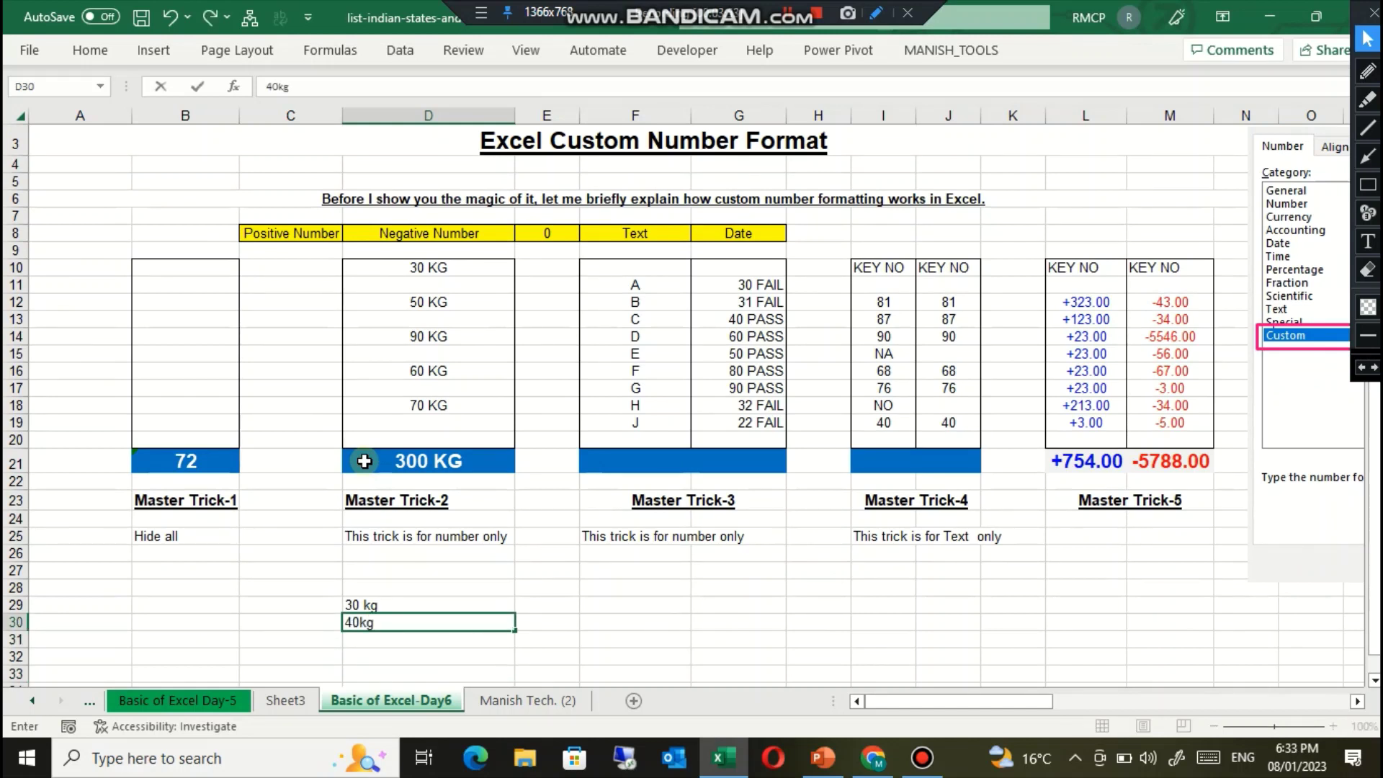
key("Return")
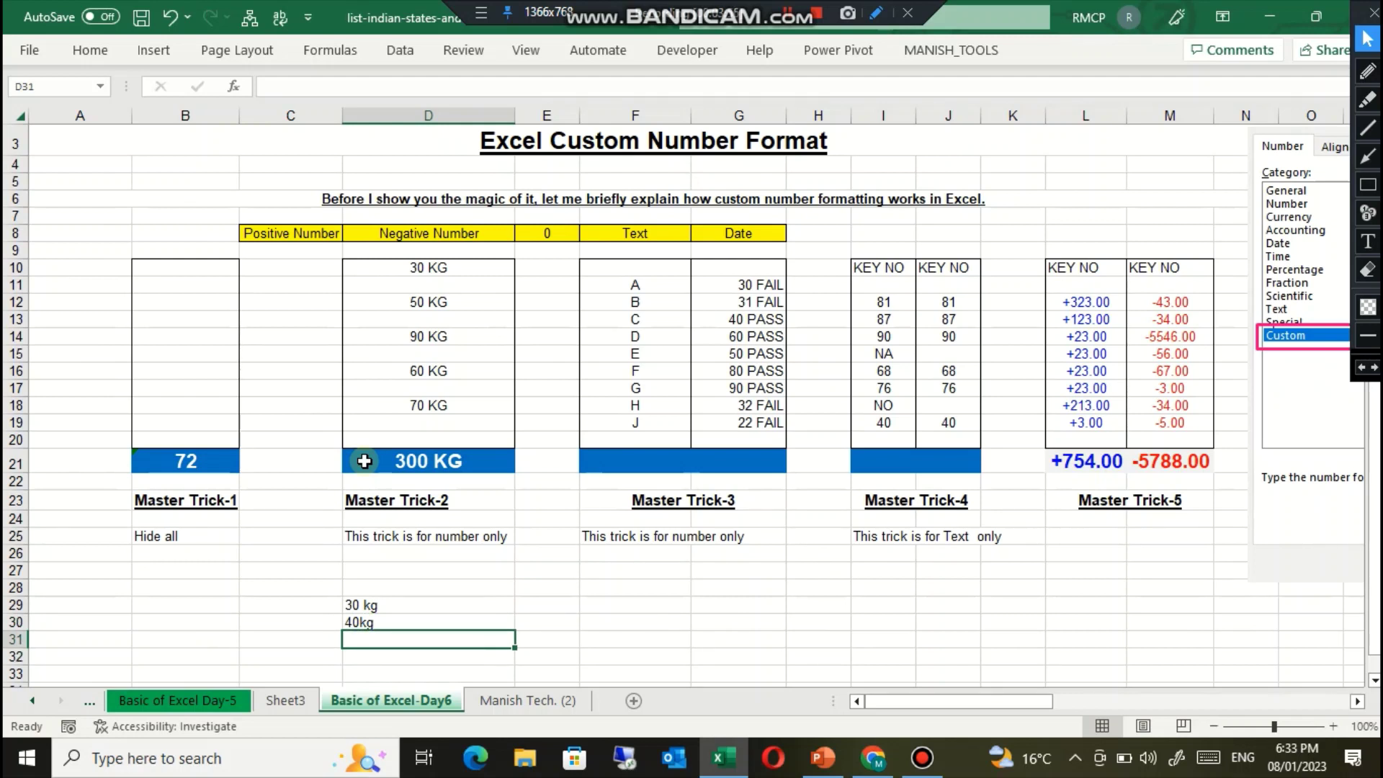
Step: Add a SUM formula in cell D31 covering the two typed weights in D29:D30
key("alt+equal")
key("Up")
key("Up")
key("Down")
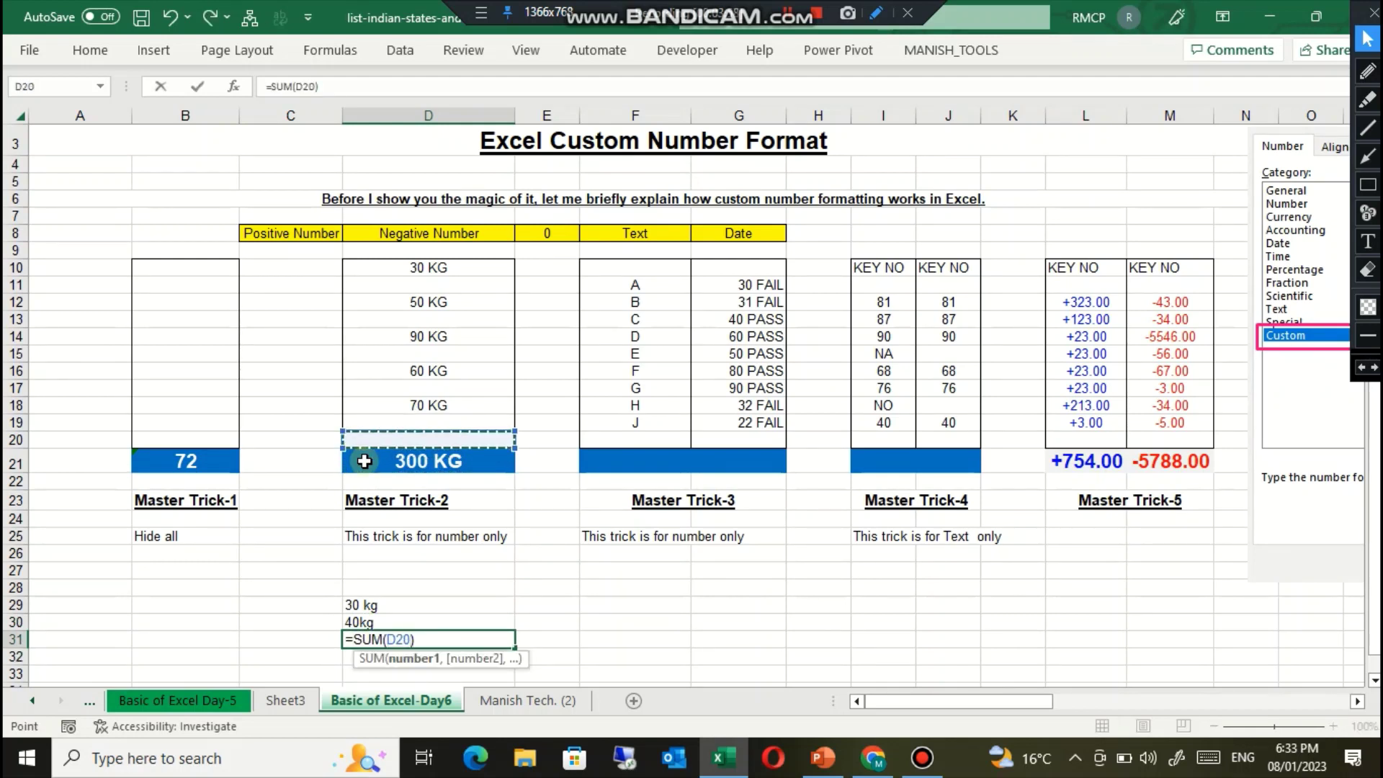
key("Down")
key("Down")
key("Down")
key("Down")
key("Down")
key("Down")
key("Down")
key("Down")
key("Down")
key("shift+Down")
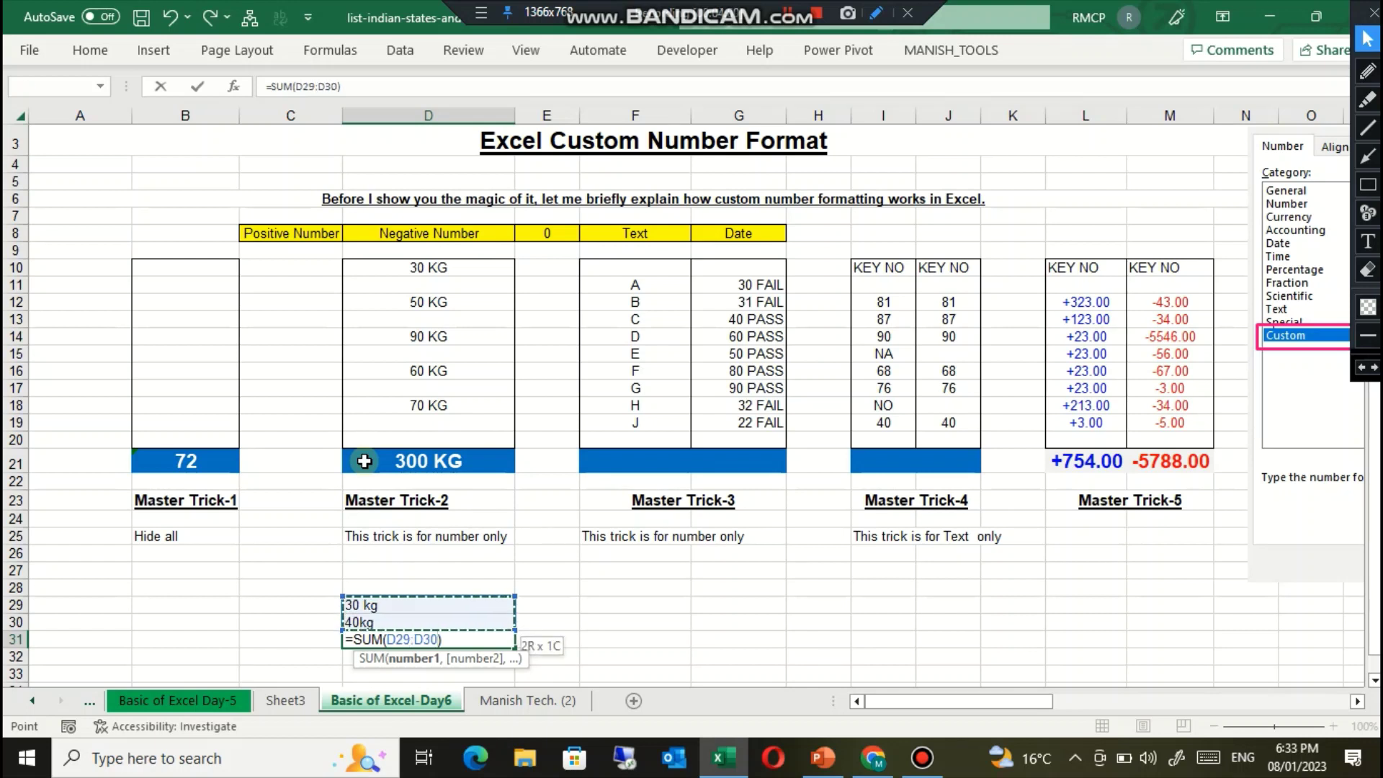
key("Return")
Step: Replace the weight in cell D29 with 30kg, without a space before the unit
key("Up")
key("Up")
key("Up")
key("Up")
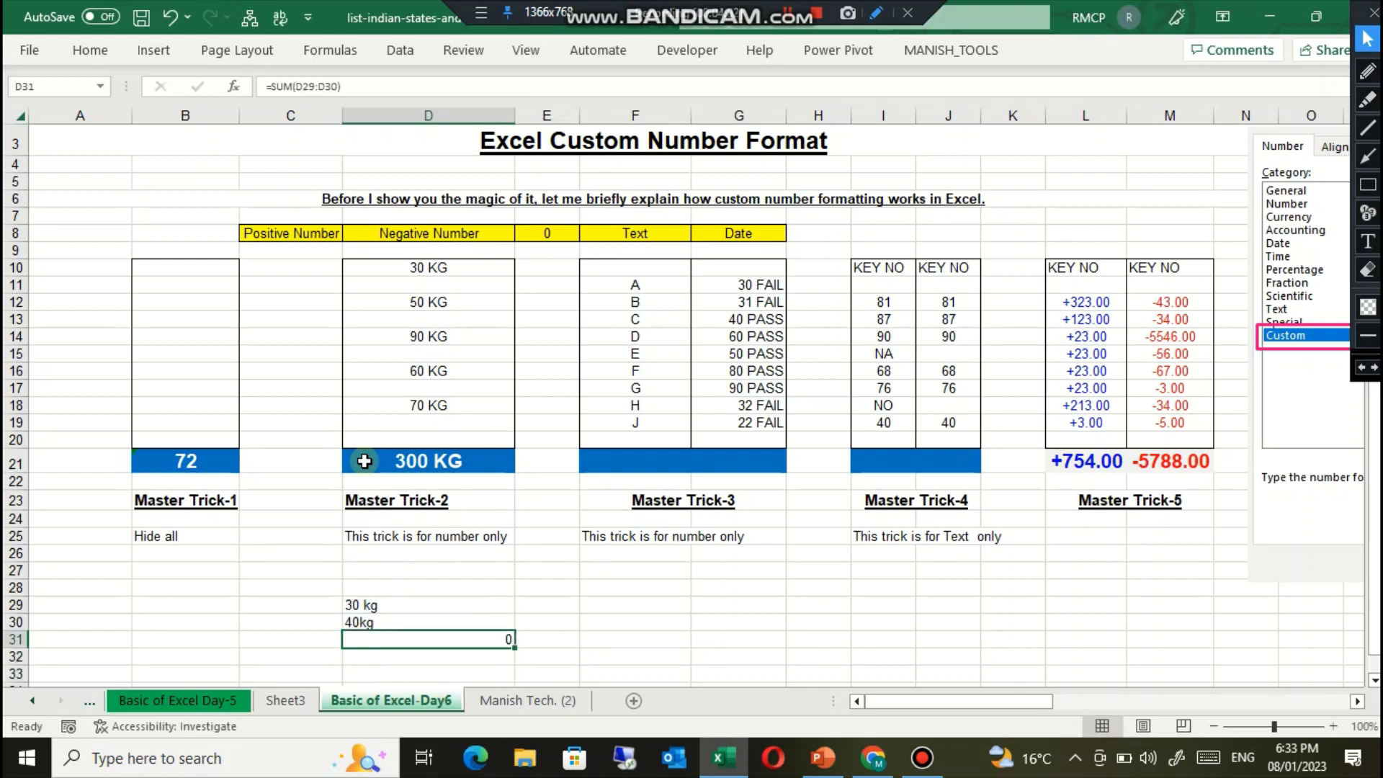
type("3")
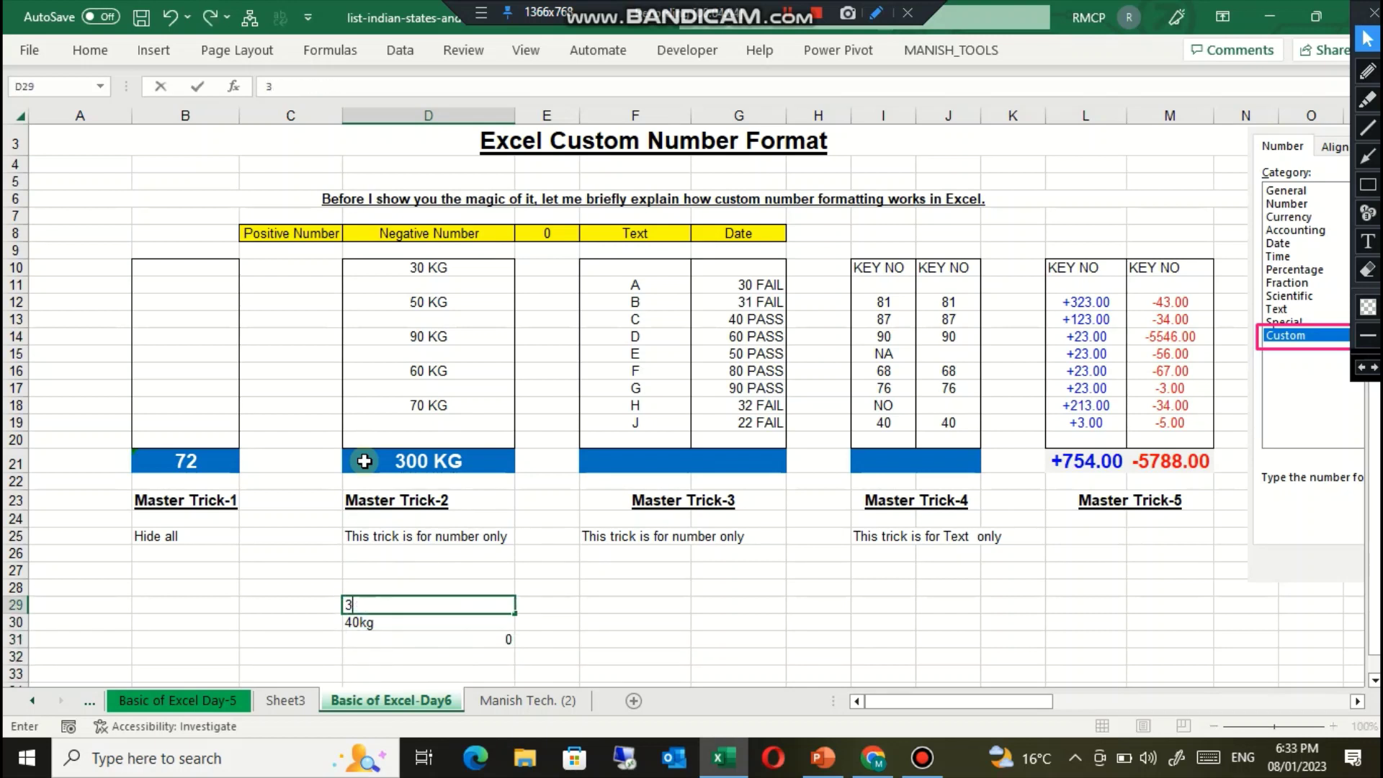
type("0kg")
key("Return")
key("Down")
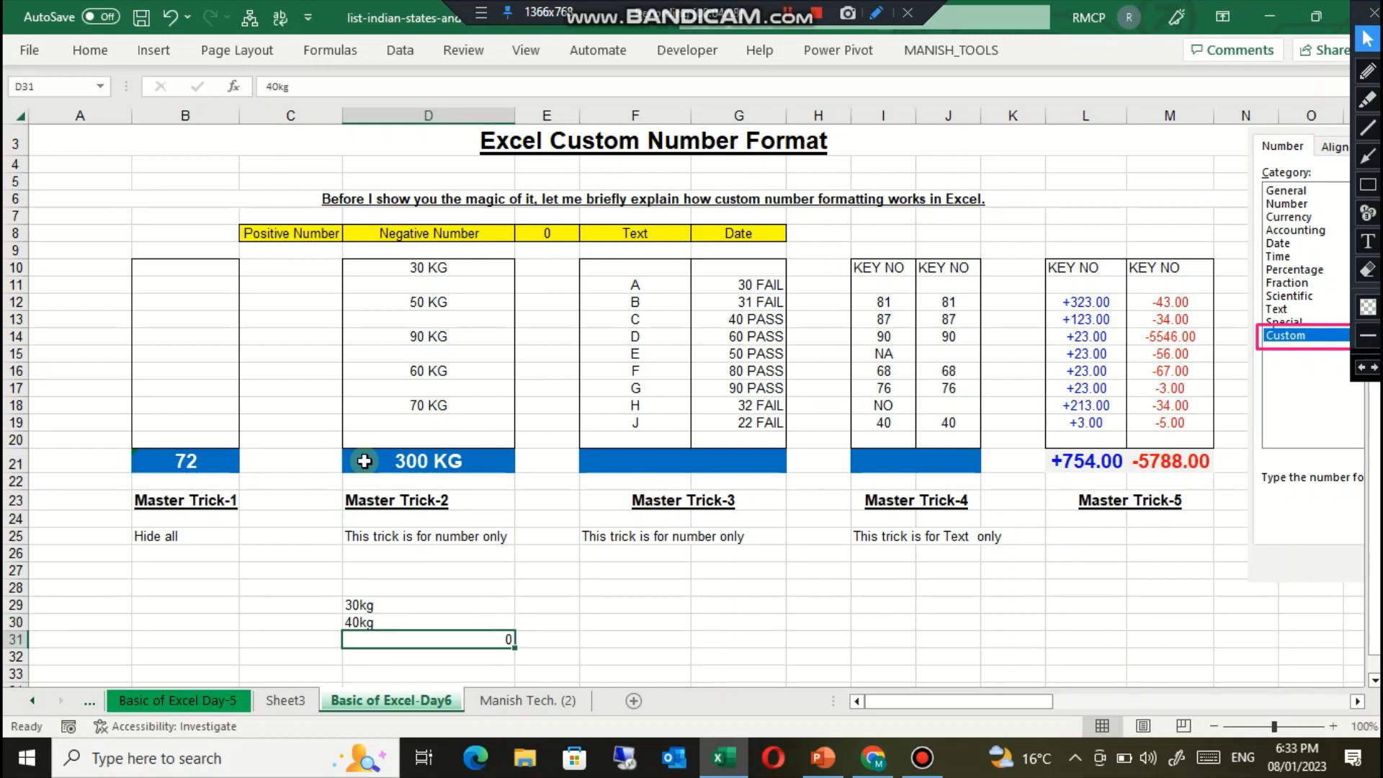
Step: Examine the typed kg entries in D29 and D30 together with the SUM formula in D31
key("Up")
key("Up")
key("shift+Down")
key("shift+Down")
key("Down")
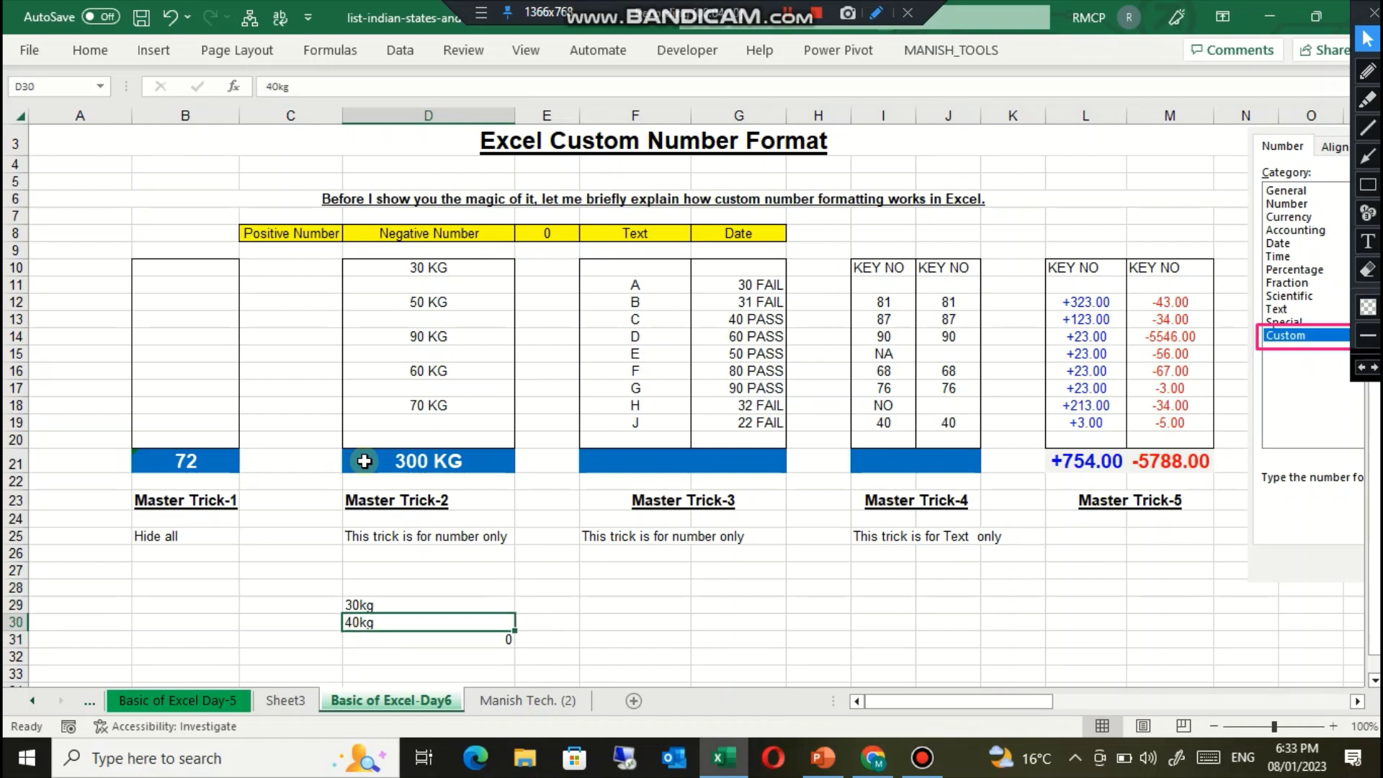
key("Down")
key("Up")
key("Up")
key("Down")
key("Down")
key("Down")
key("Up")
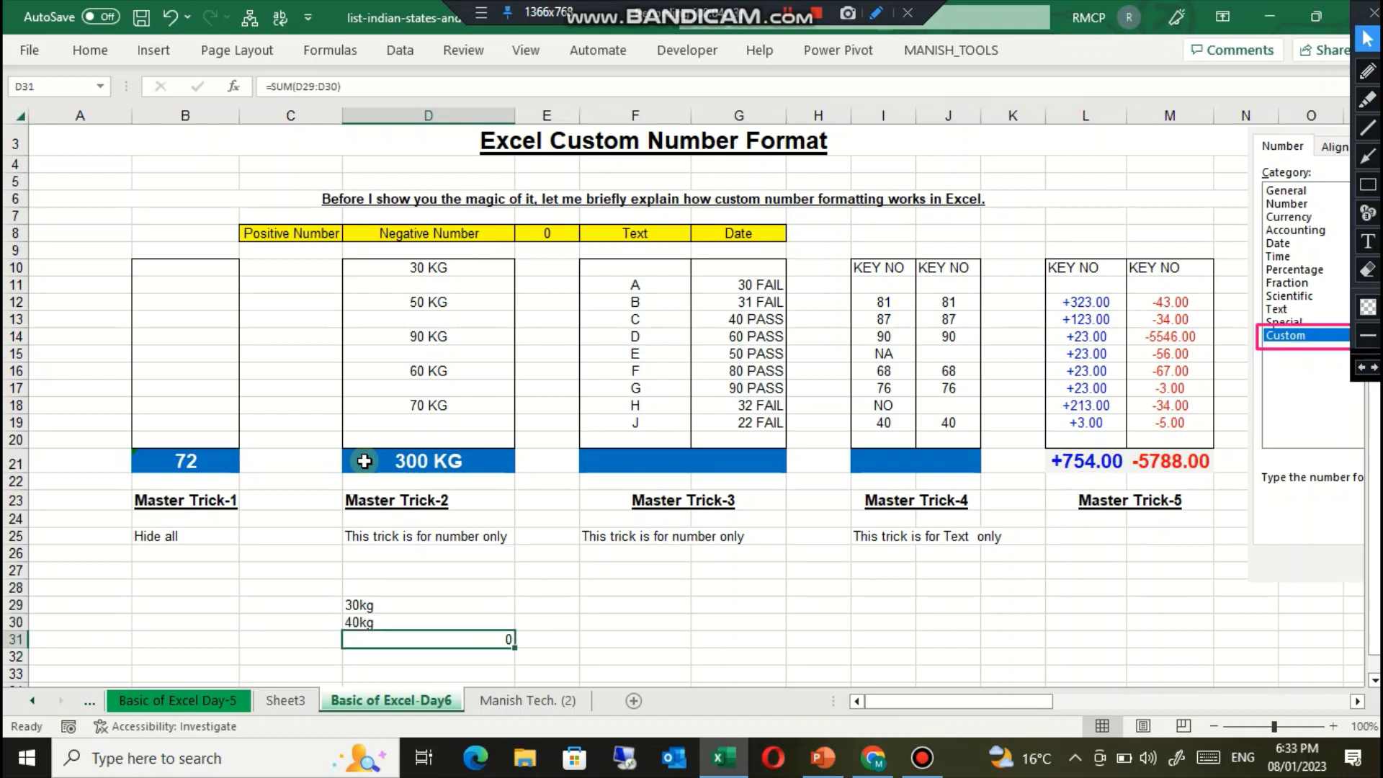
key("Up")
key("Down")
key("Down")
key("Up")
key("Up")
key("Up")
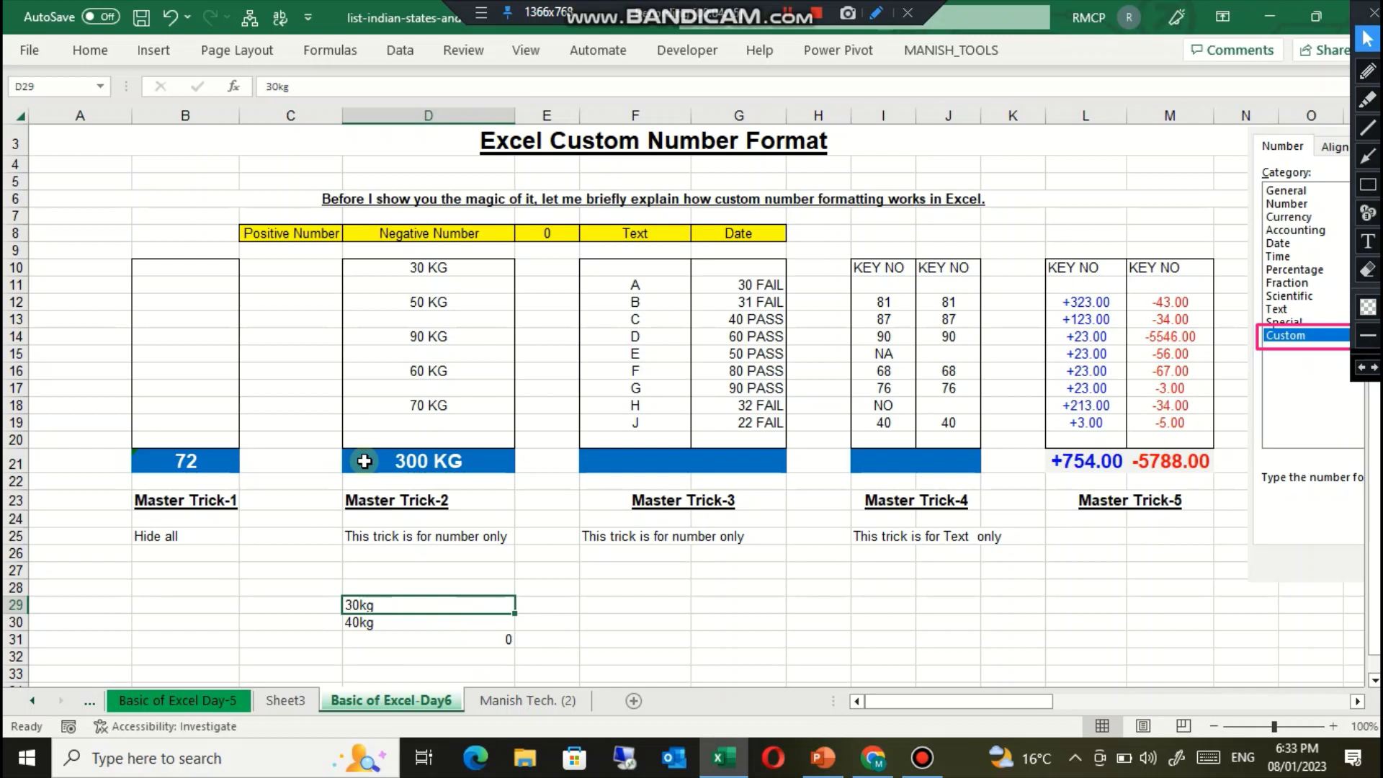
key("Down")
key("Down")
key("Down")
key("Up")
key("Up")
key("Down")
key("Up")
key("Up")
Step: Replace the weight in cell D12 of the Master Trick-2 column with 60, entering only the number without a unit
key("ctrl+Up")
key("ctrl+Up")
key("ctrl+Up")
key("ctrl+Up")
key("ctrl+Up")
key("ctrl+Up")
key("ctrl+Up")
key("ctrl+Up")
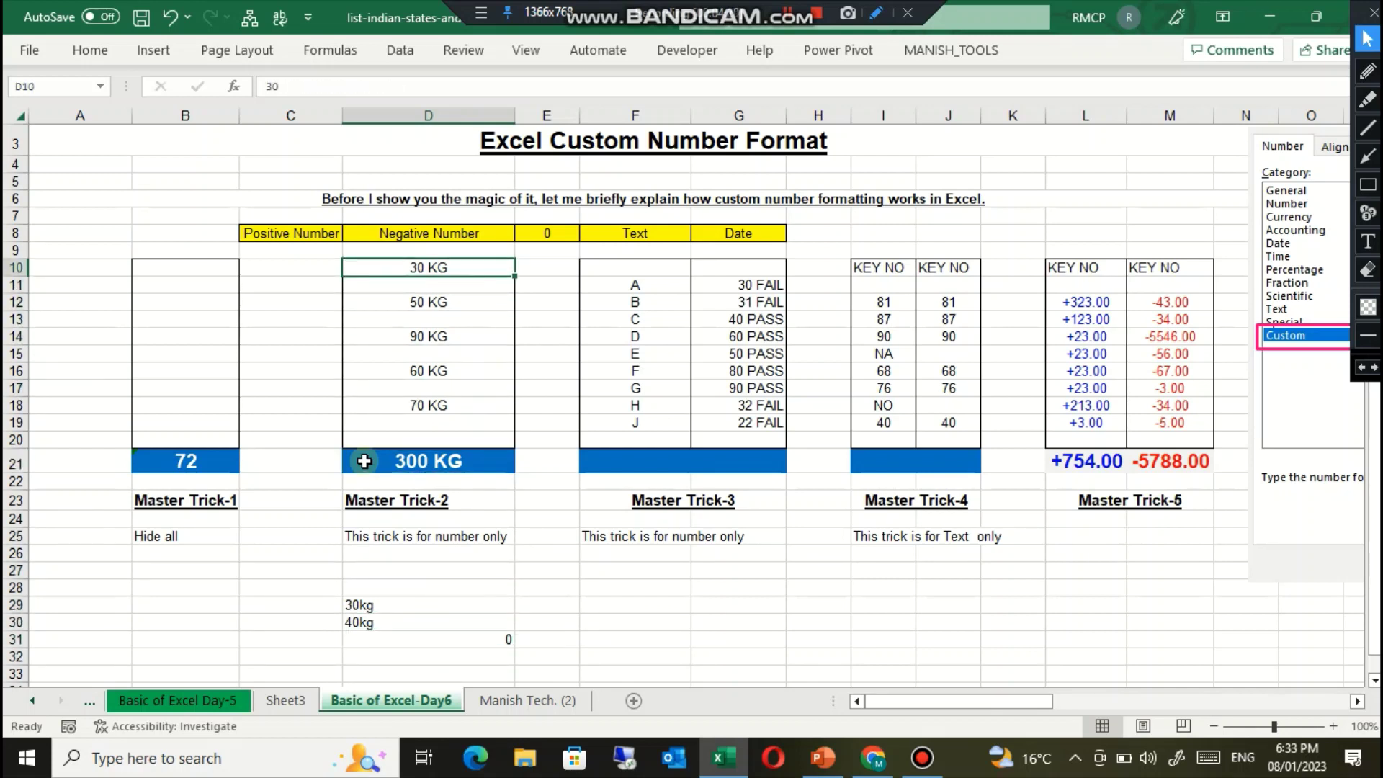
key("Down")
key("Down")
key("Up")
key("Down")
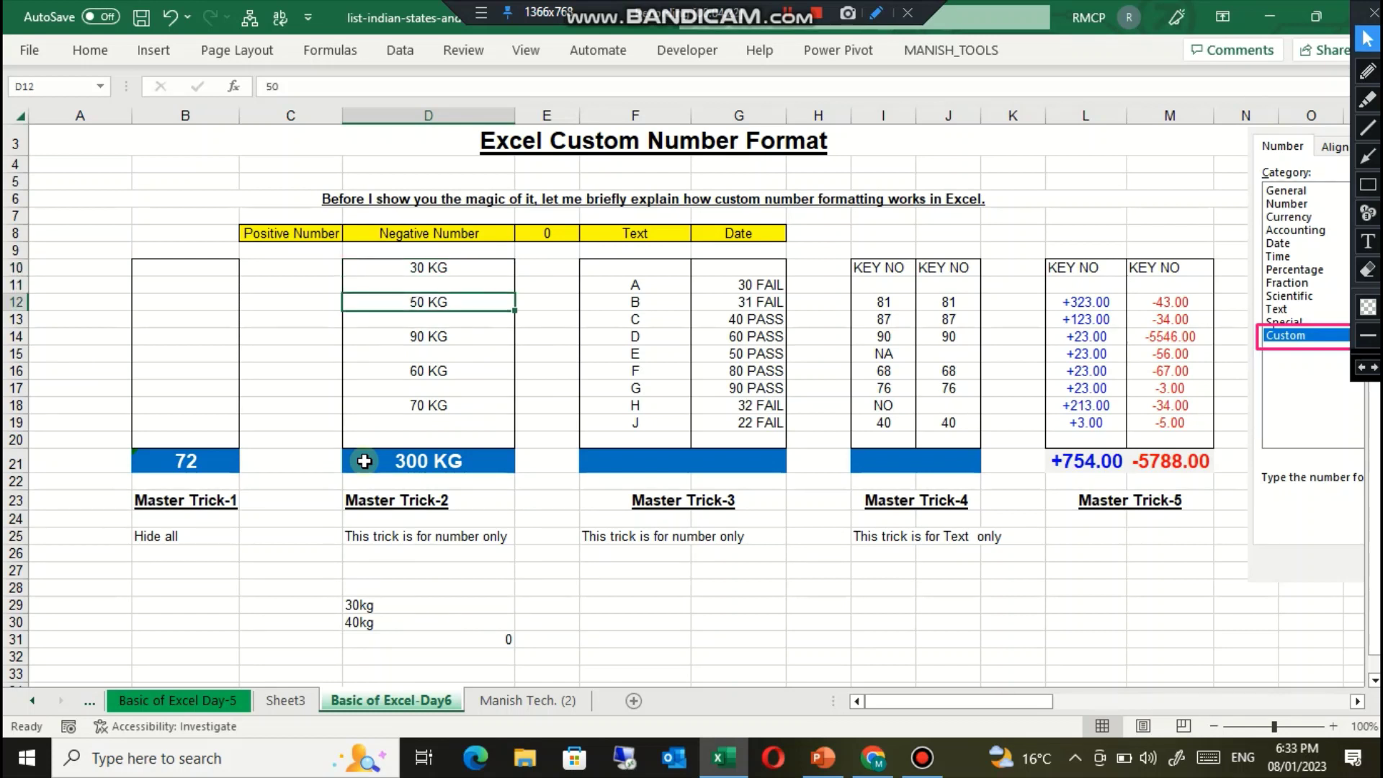
type("60")
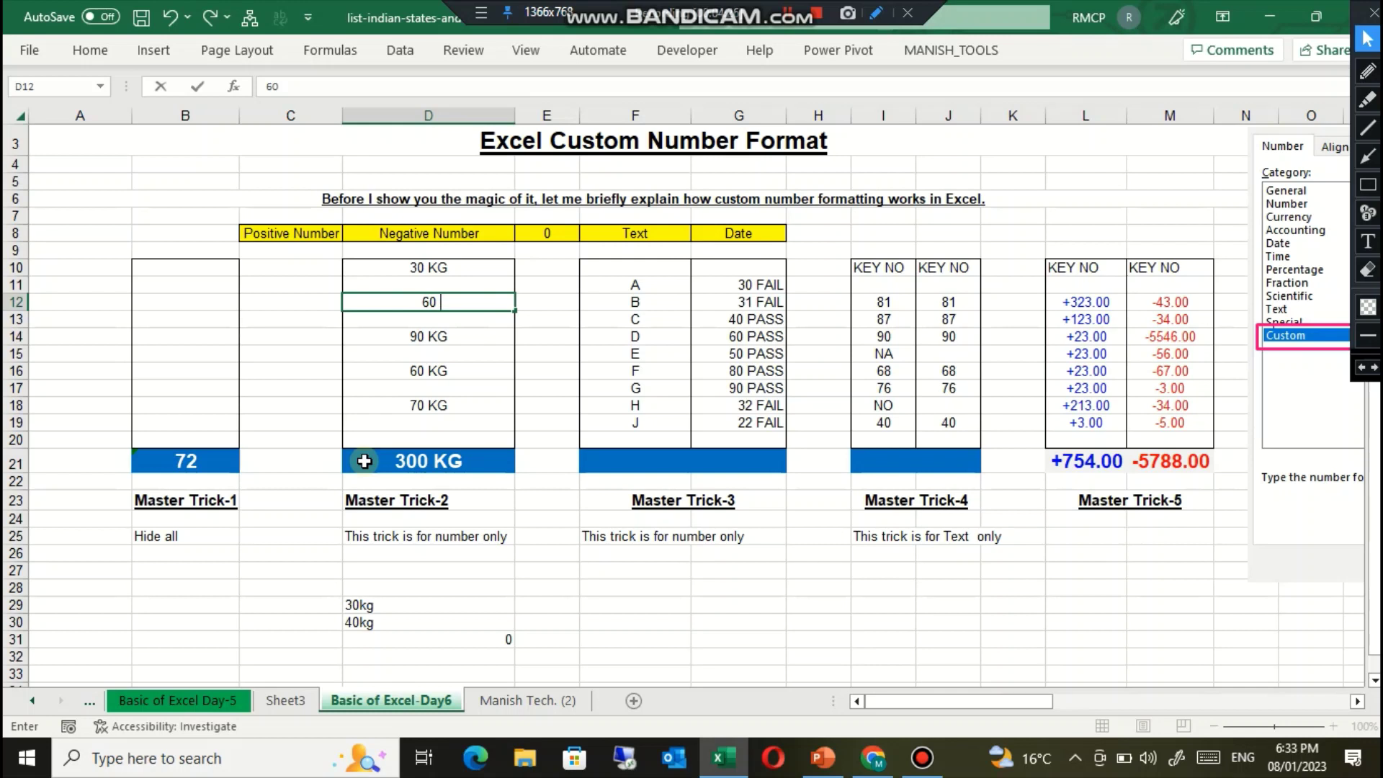
type(" k")
key("BackSpace")
key("BackSpace")
key("Return")
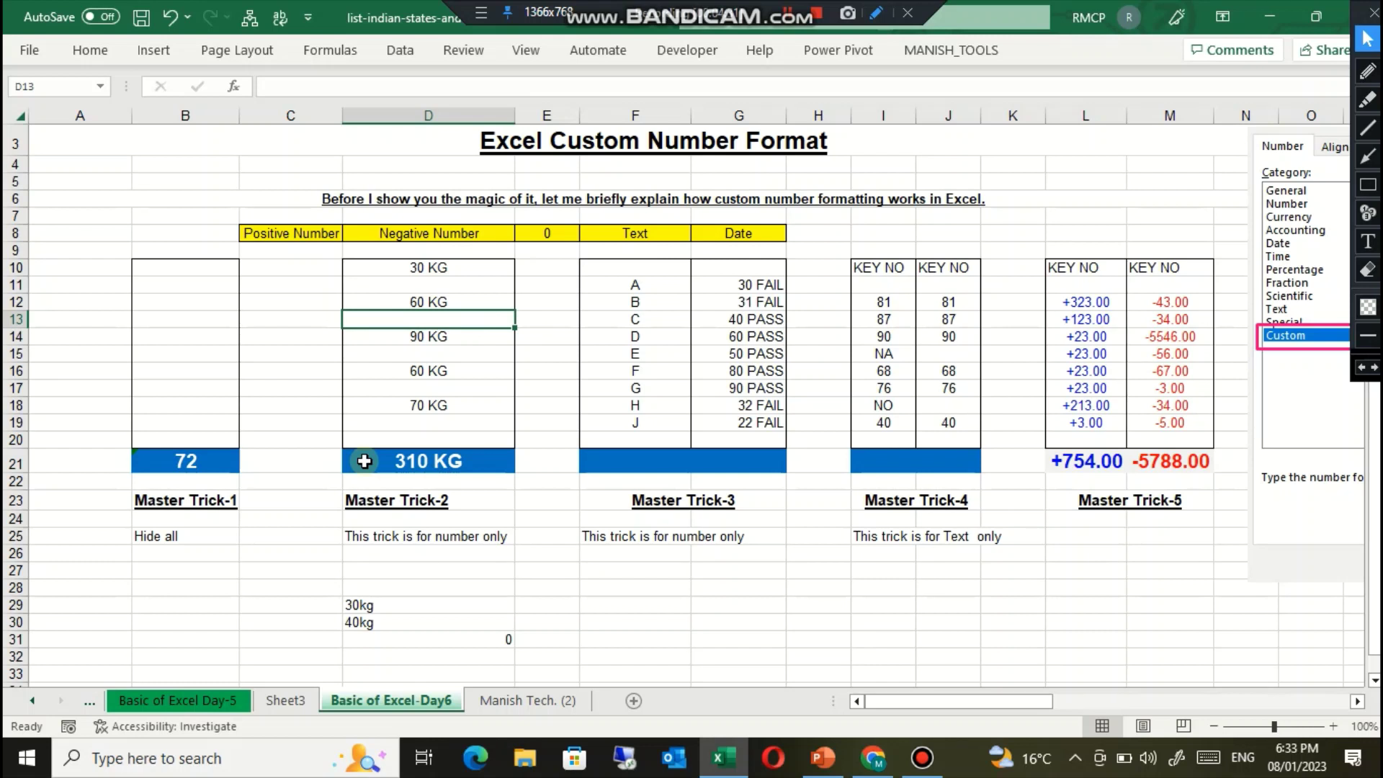
Step: Examine the letter entries in F11:F19 of the Master Trick-3 table
key("Down")
key("Down")
key("Down")
key("Down")
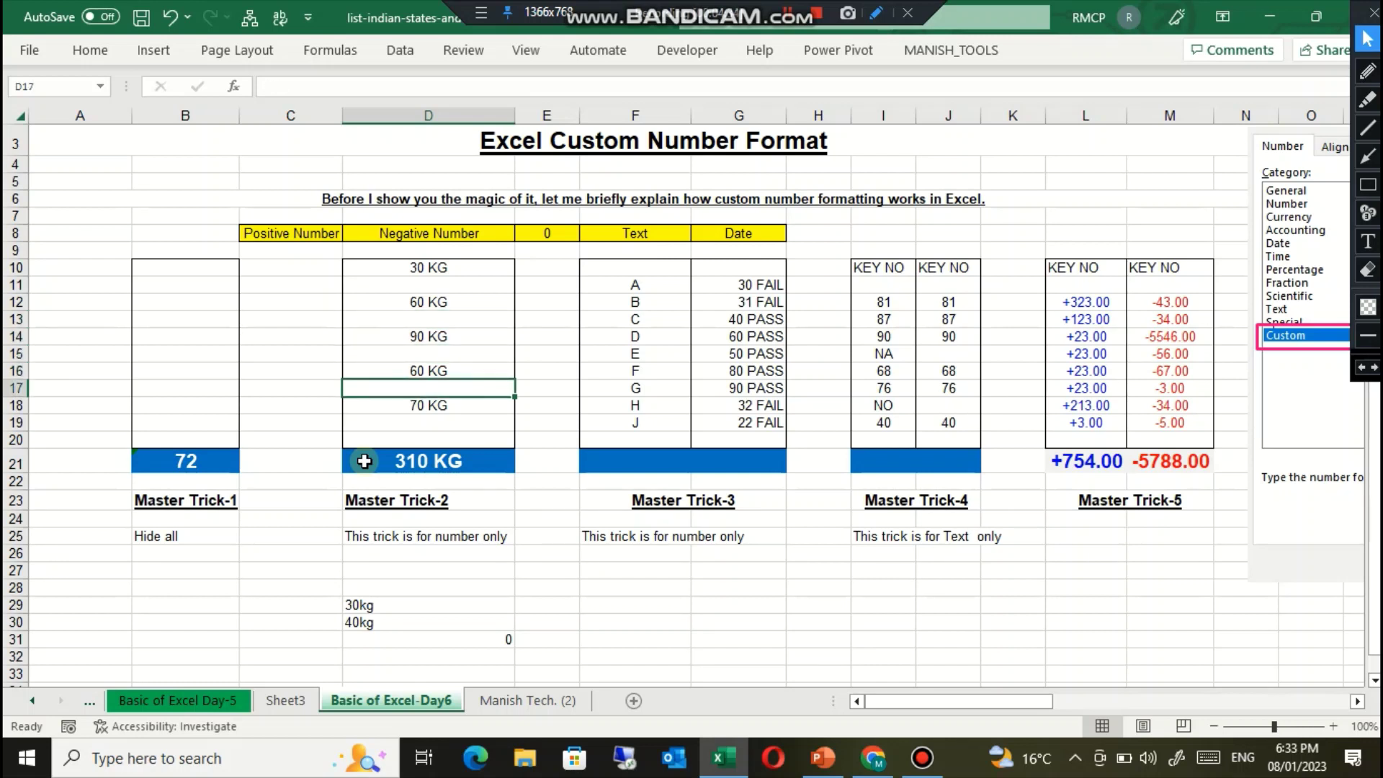
key("Up")
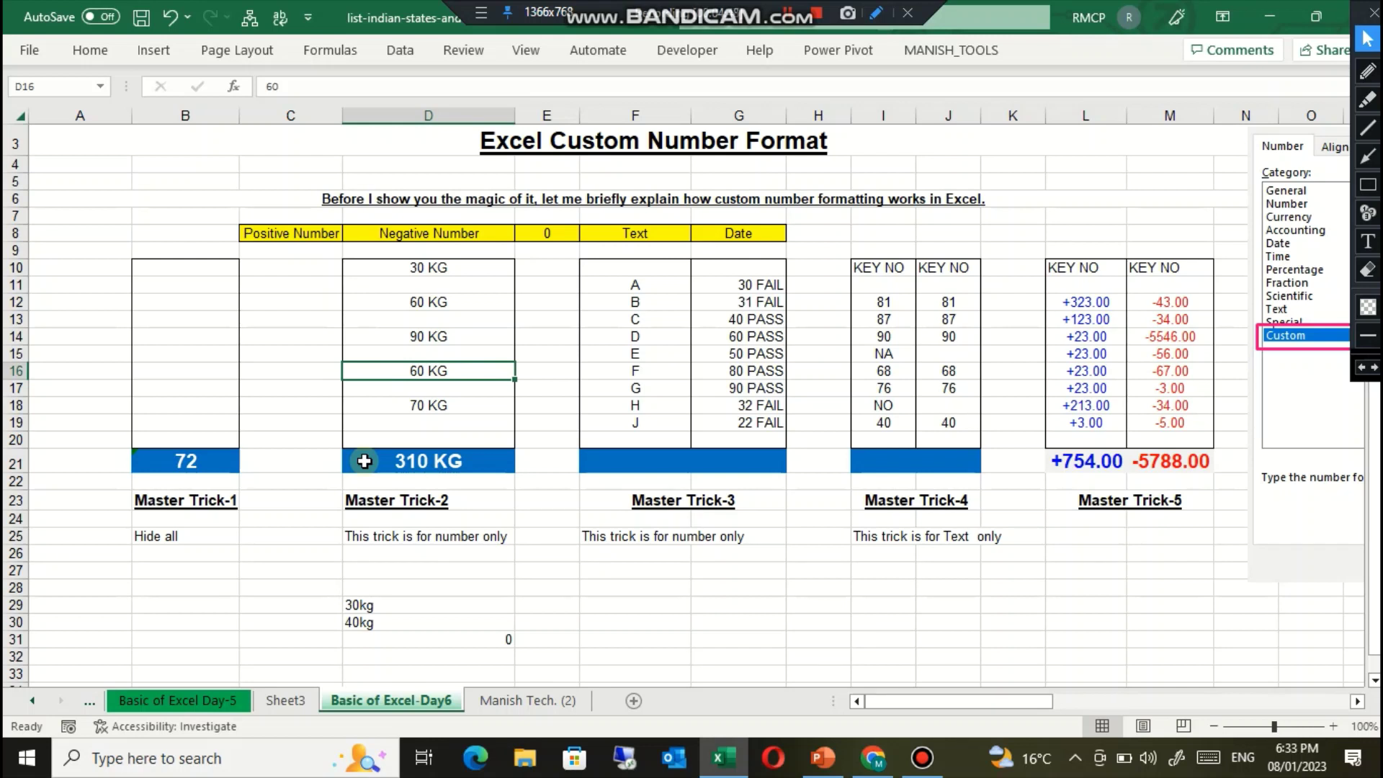
key("Right")
key("Right")
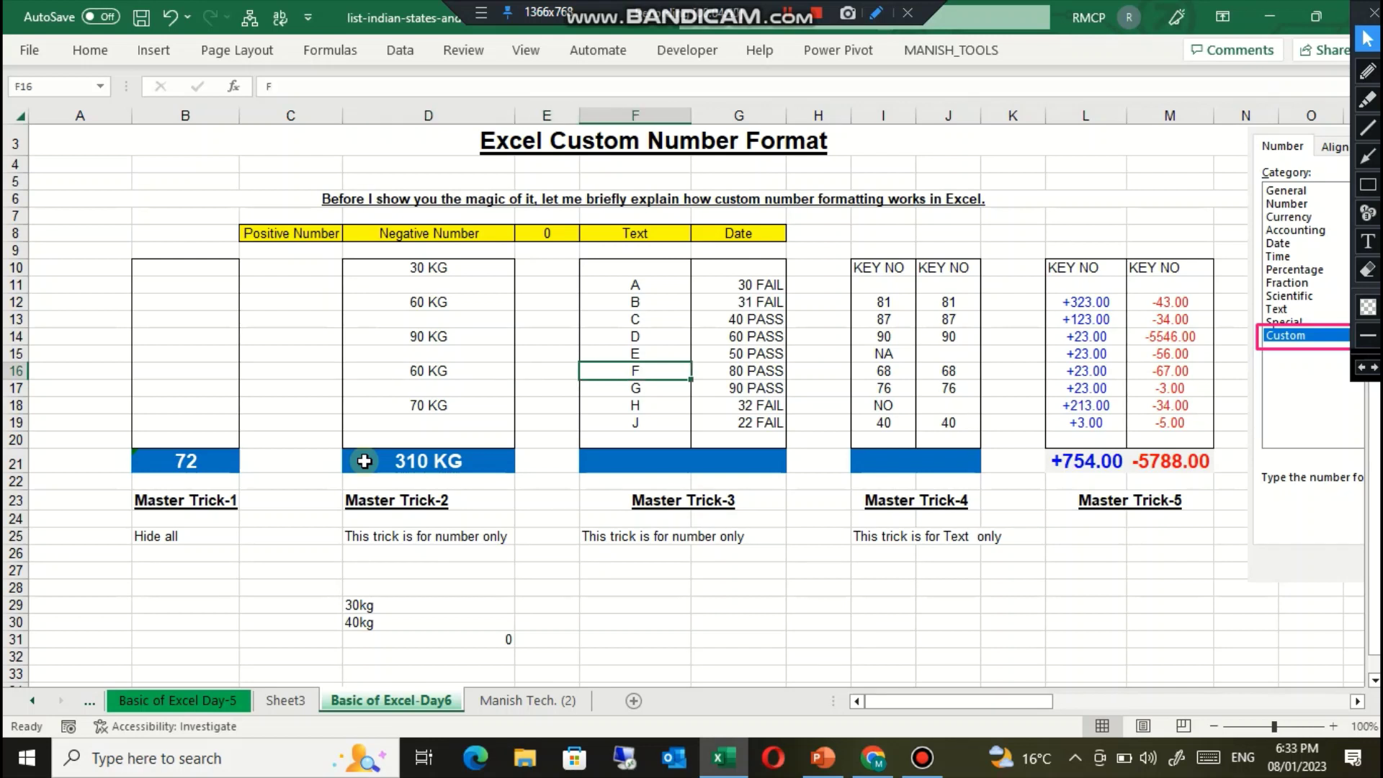
key("Up")
key("Up")
key("Up")
key("Up")
key("Up")
key("shift+Down")
key("shift+Down")
key("shift+Down")
key("shift+Down")
key("shift+Down")
key("shift+Down")
key("shift+Down")
key("shift+Down")
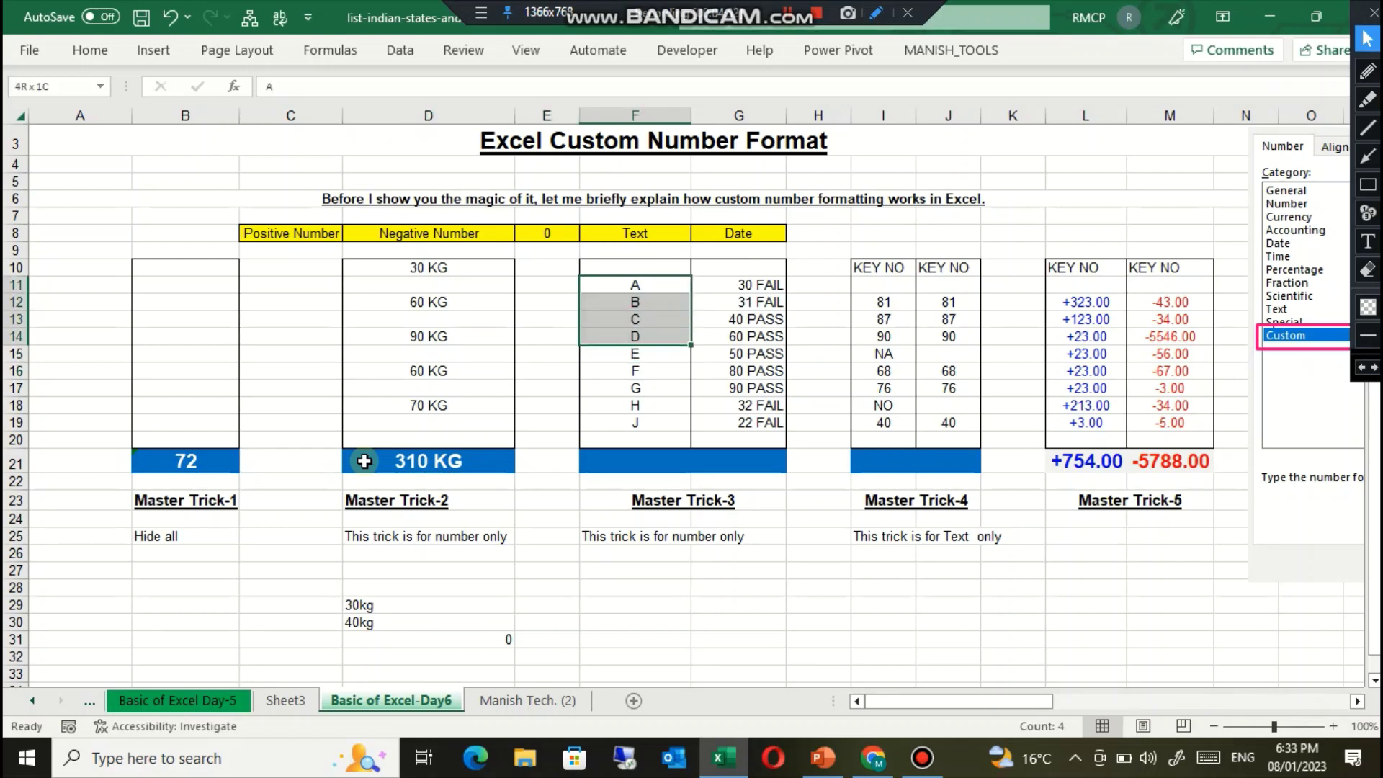
key("Down")
key("Down")
key("Down")
key("Down")
key("Down")
key("Down")
key("Down")
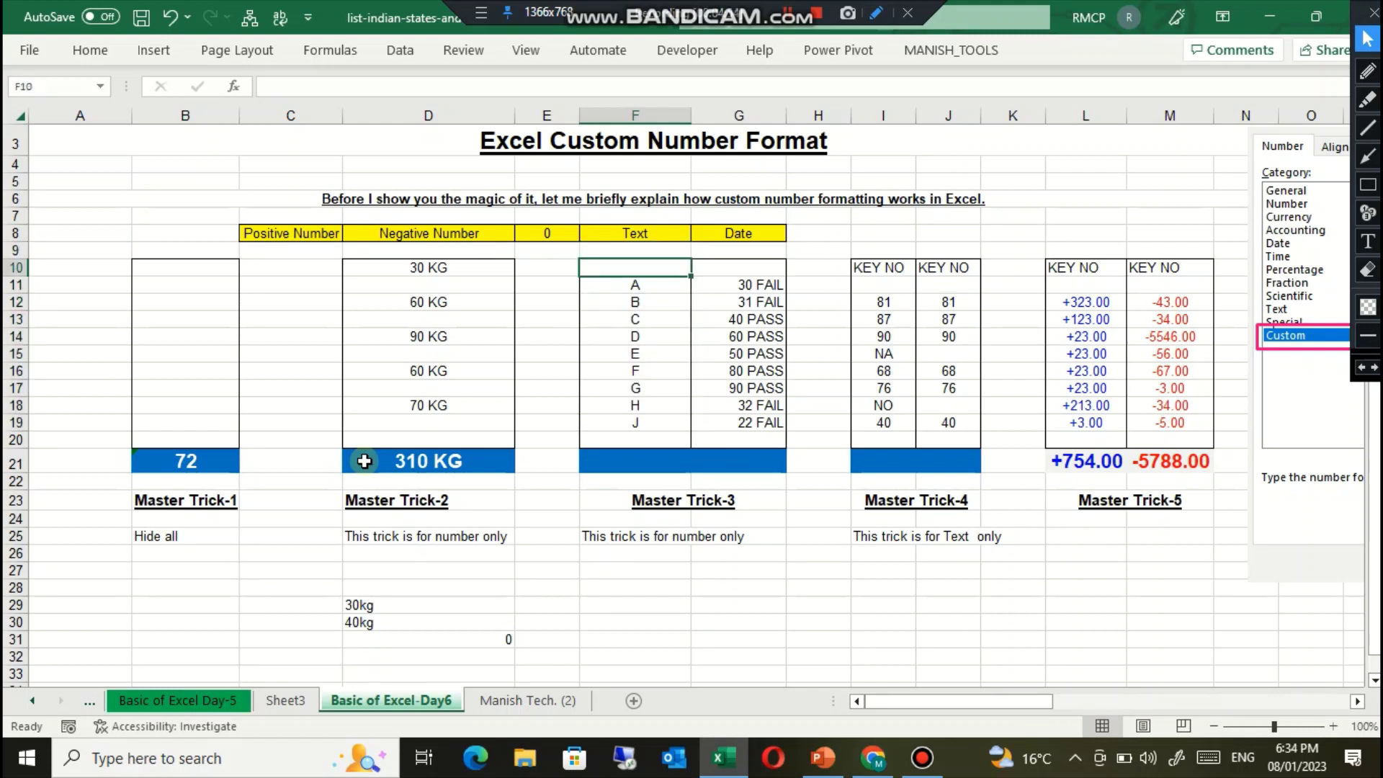
key("Up")
key("Up")
key("Up")
key("Up")
key("Up")
key("Up")
key("Up")
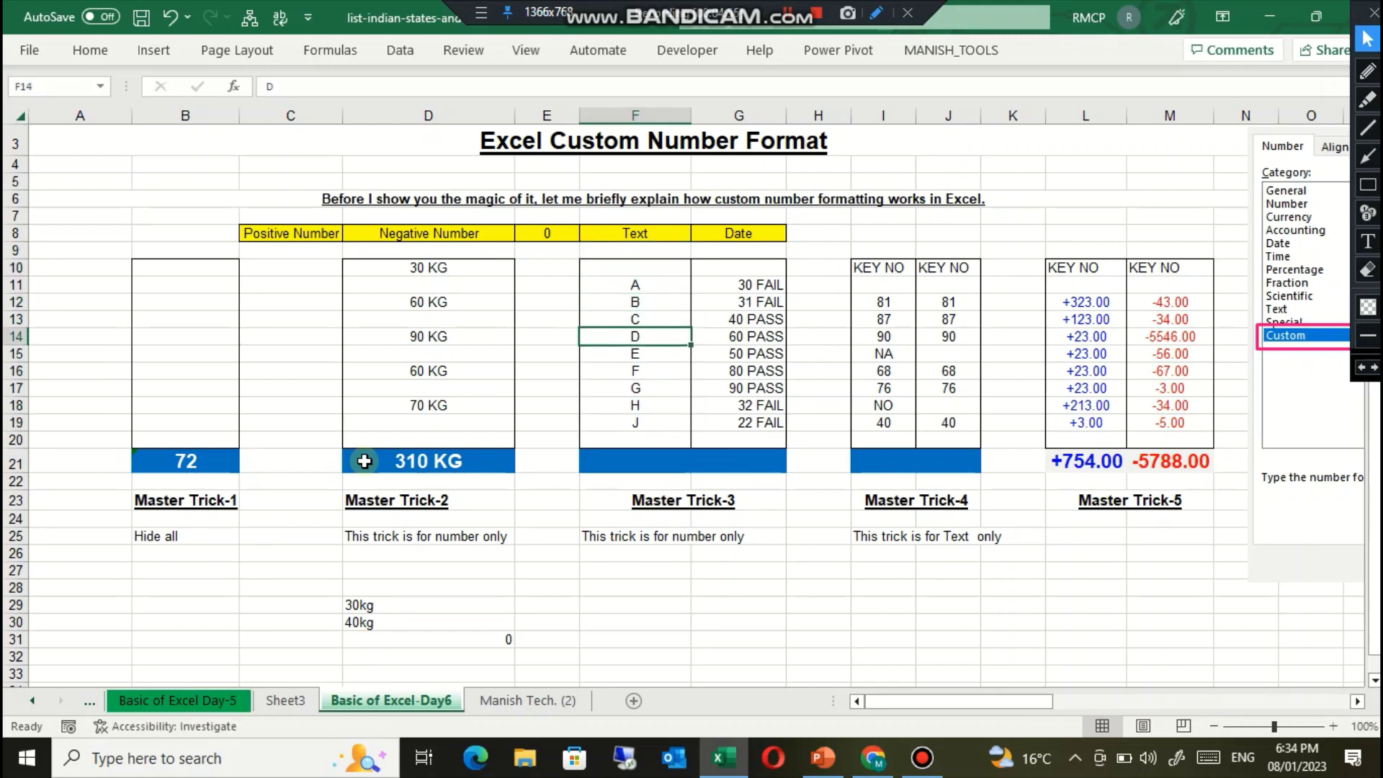
Step: Examine the marks in G11:G19, comparing each cell's PASS or FAIL display with its underlying value
key("Right")
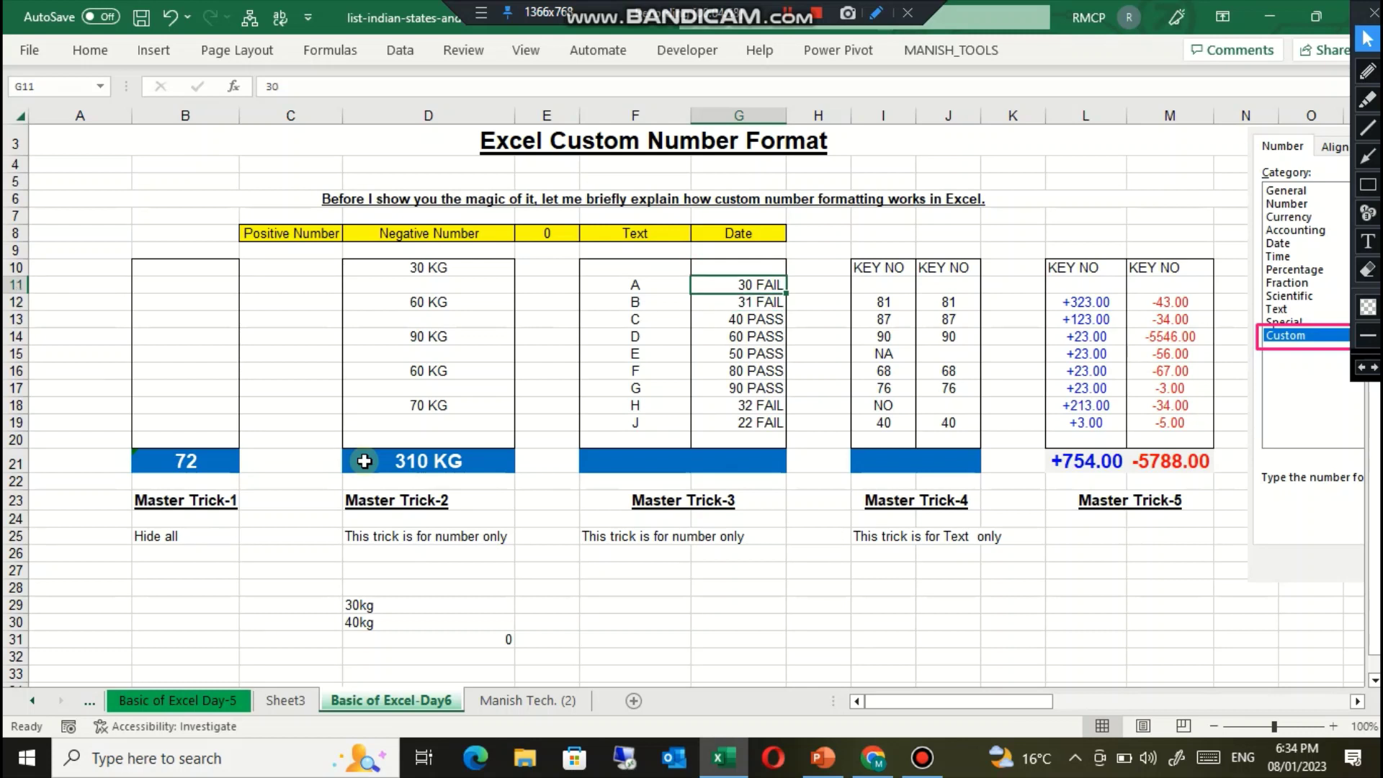
key("Down")
key("Down")
key("Down")
key("Down")
key("Down")
key("Down")
key("Down")
key("Down")
key("Up")
key("Up")
key("Up")
key("Up")
key("Up")
key("Up")
key("Up")
key("Up")
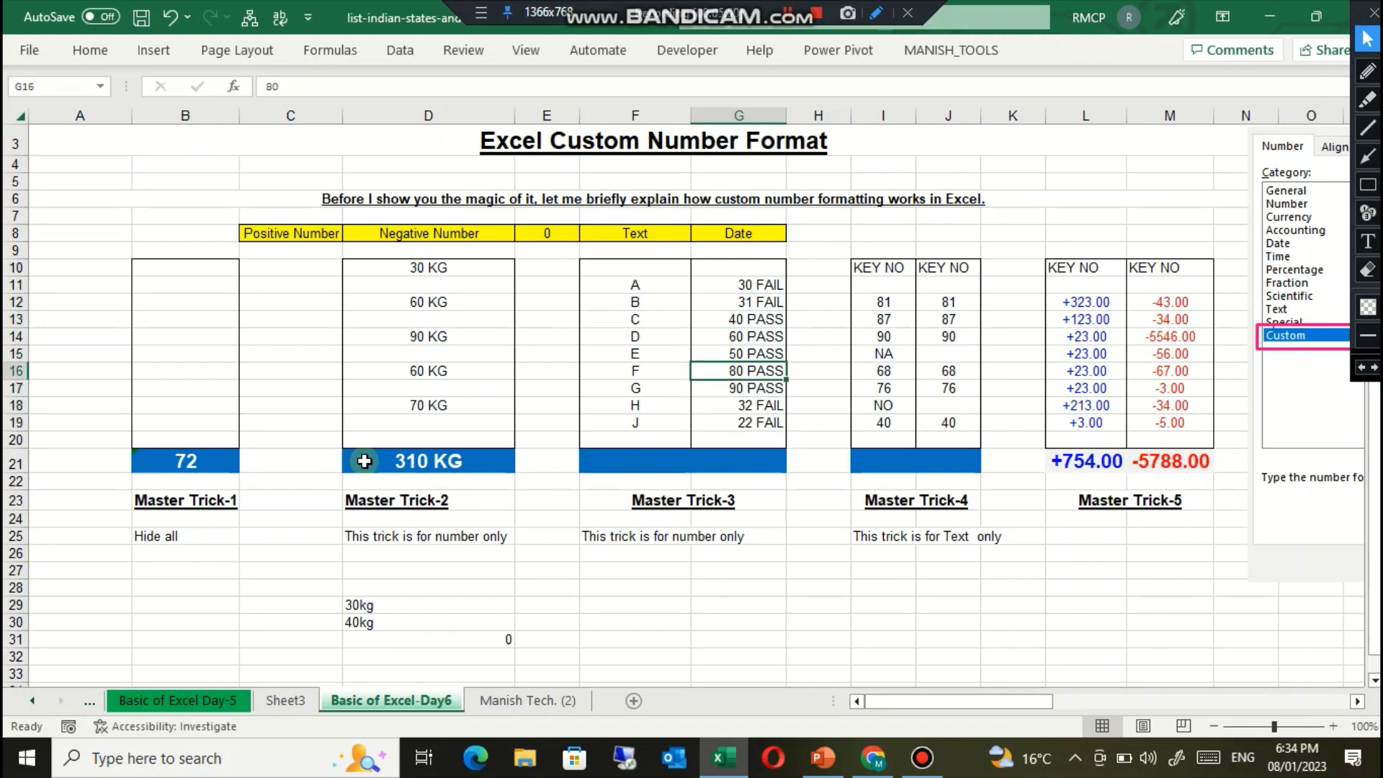
key("Down")
key("Down")
key("Down")
key("Down")
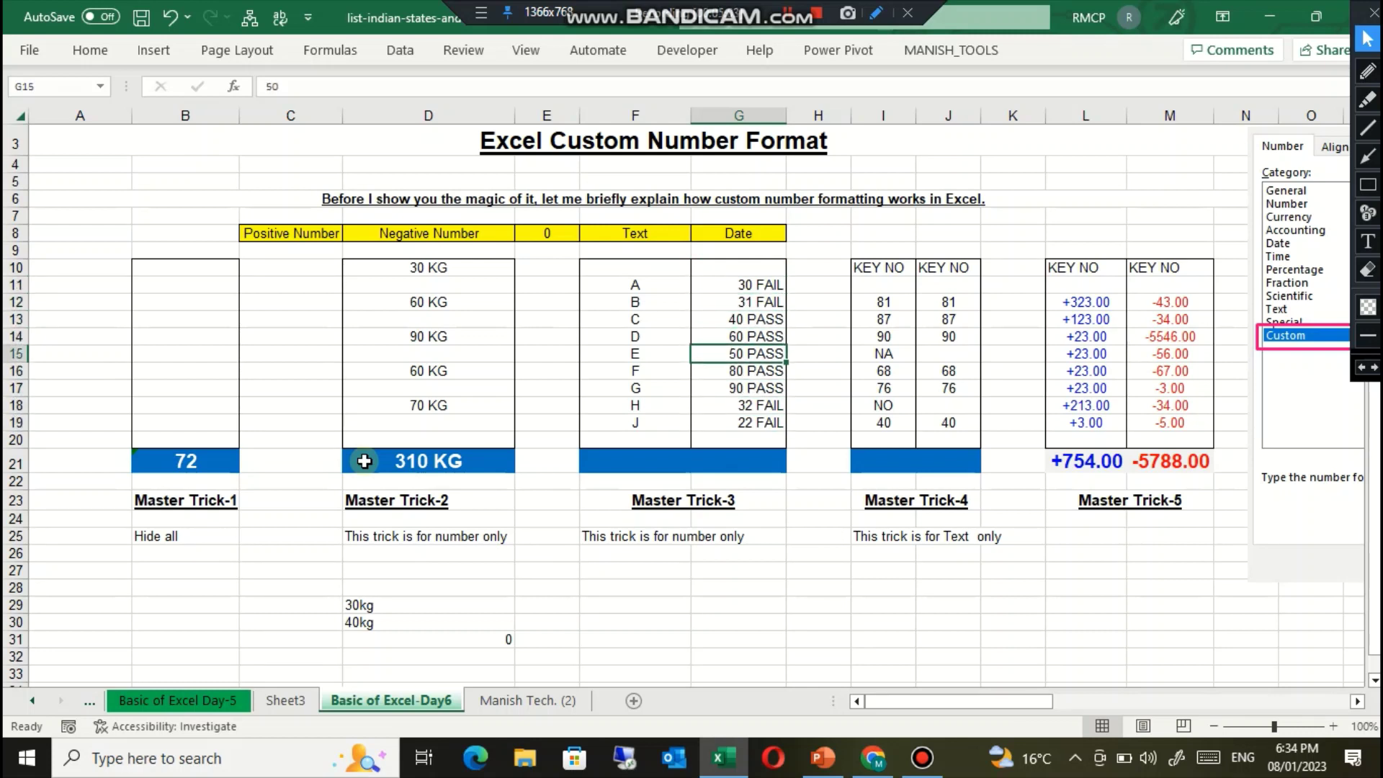
key("Up")
key("Up")
key("Up")
key("Up")
key("Down")
key("Down")
key("Down")
key("Down")
key("Down")
key("Down")
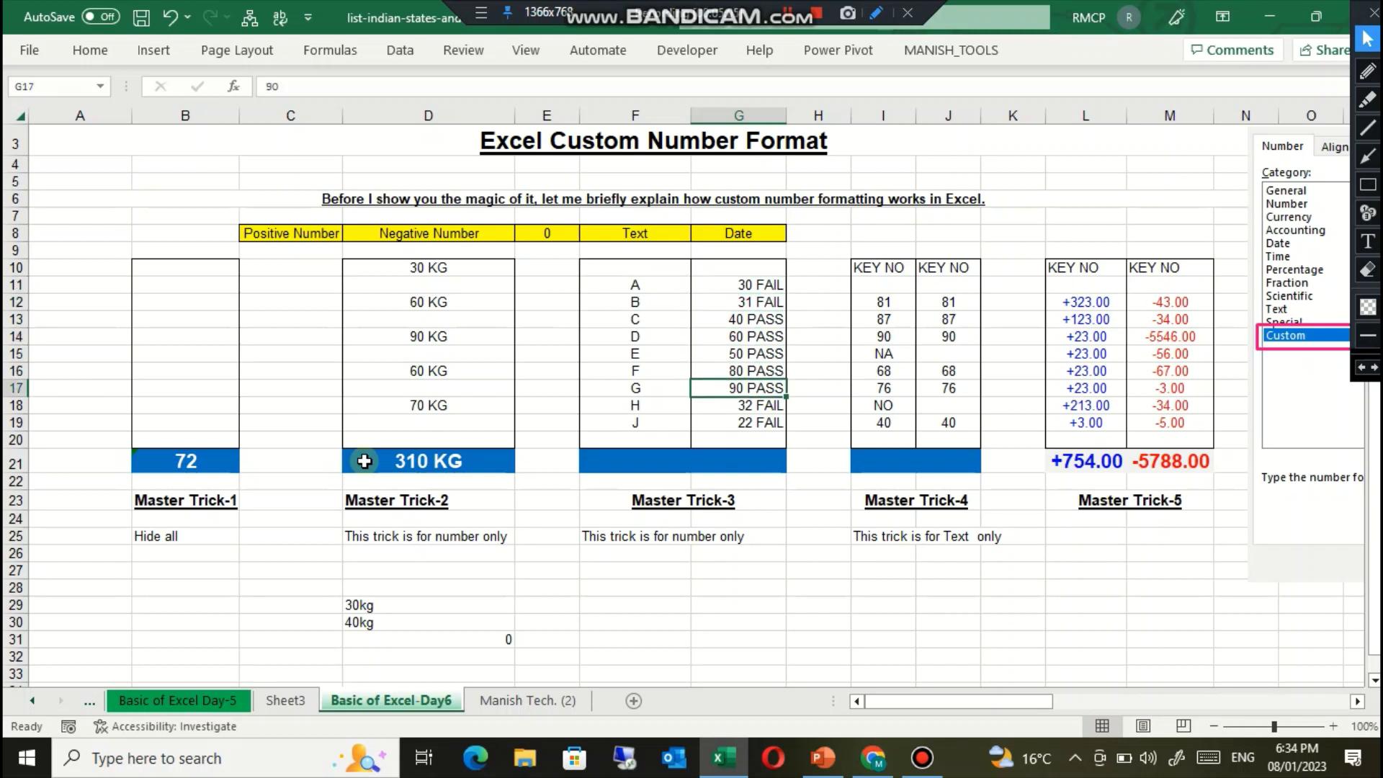
key("Up")
key("Up")
key("Up")
key("Up")
key("Up")
key("Down")
key("Down")
key("Down")
key("Down")
key("Down")
key("Down")
key("Down")
key("Down")
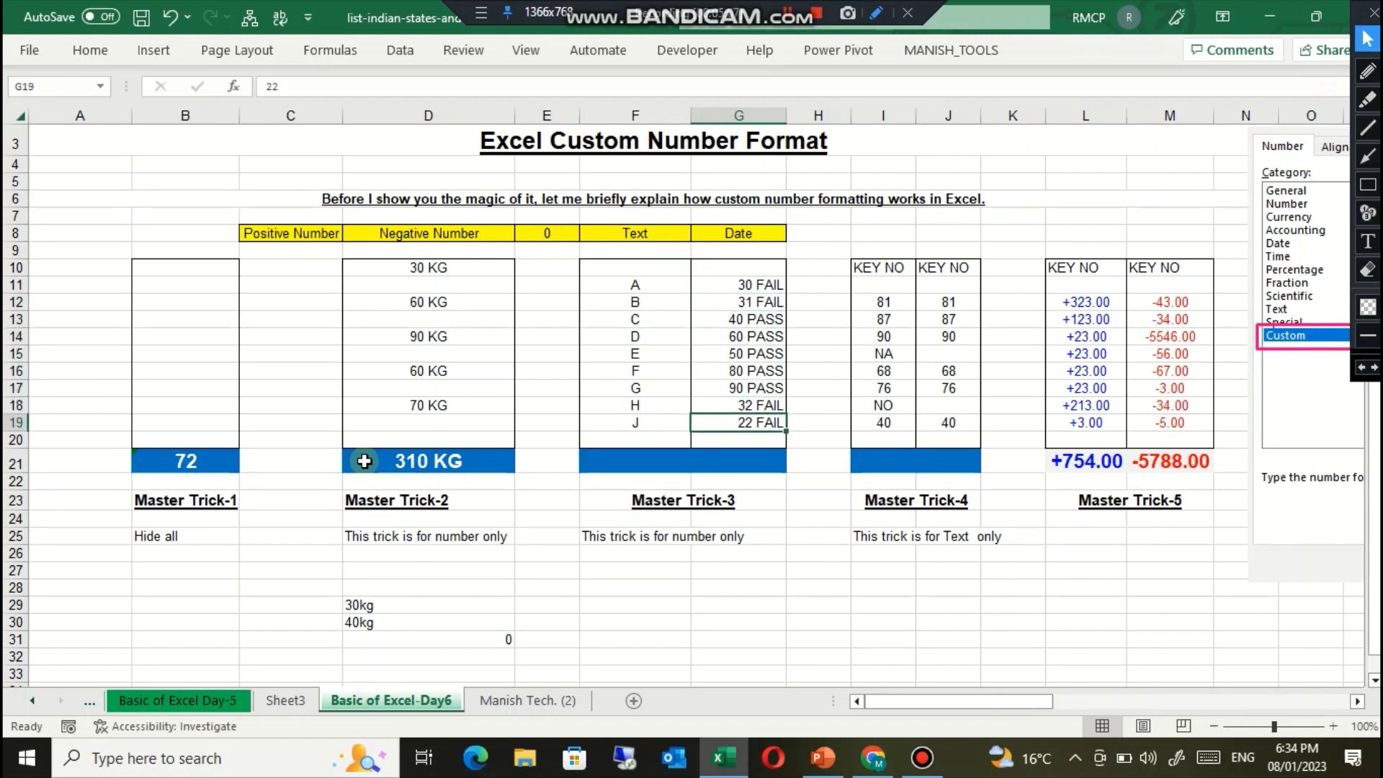
key("Up")
key("Up")
key("Up")
key("Up")
key("Up")
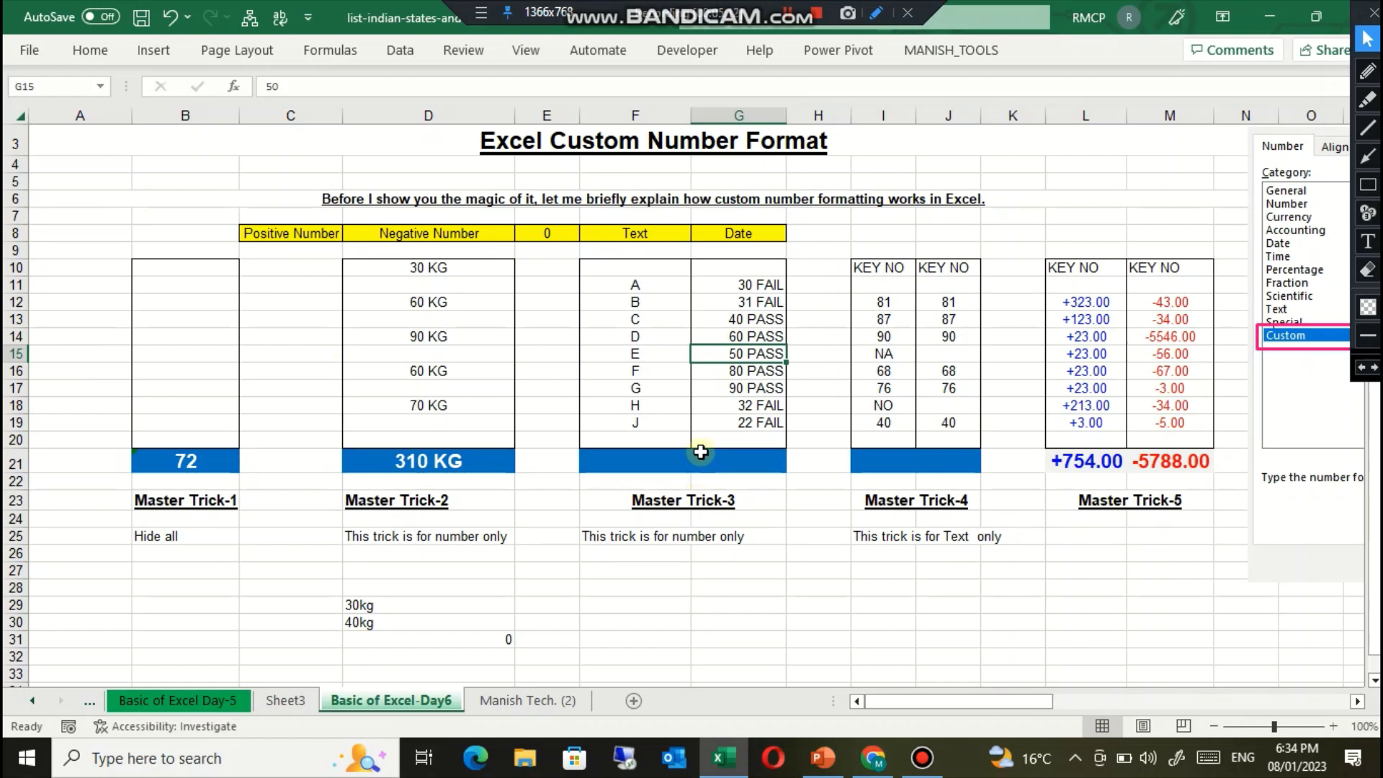
Step: Inspect the stored content of cell G12 in edit mode, leave it unedited, and check the neighbouring marks in column G
scroll(700, 451, "up", 2, "ctrl")
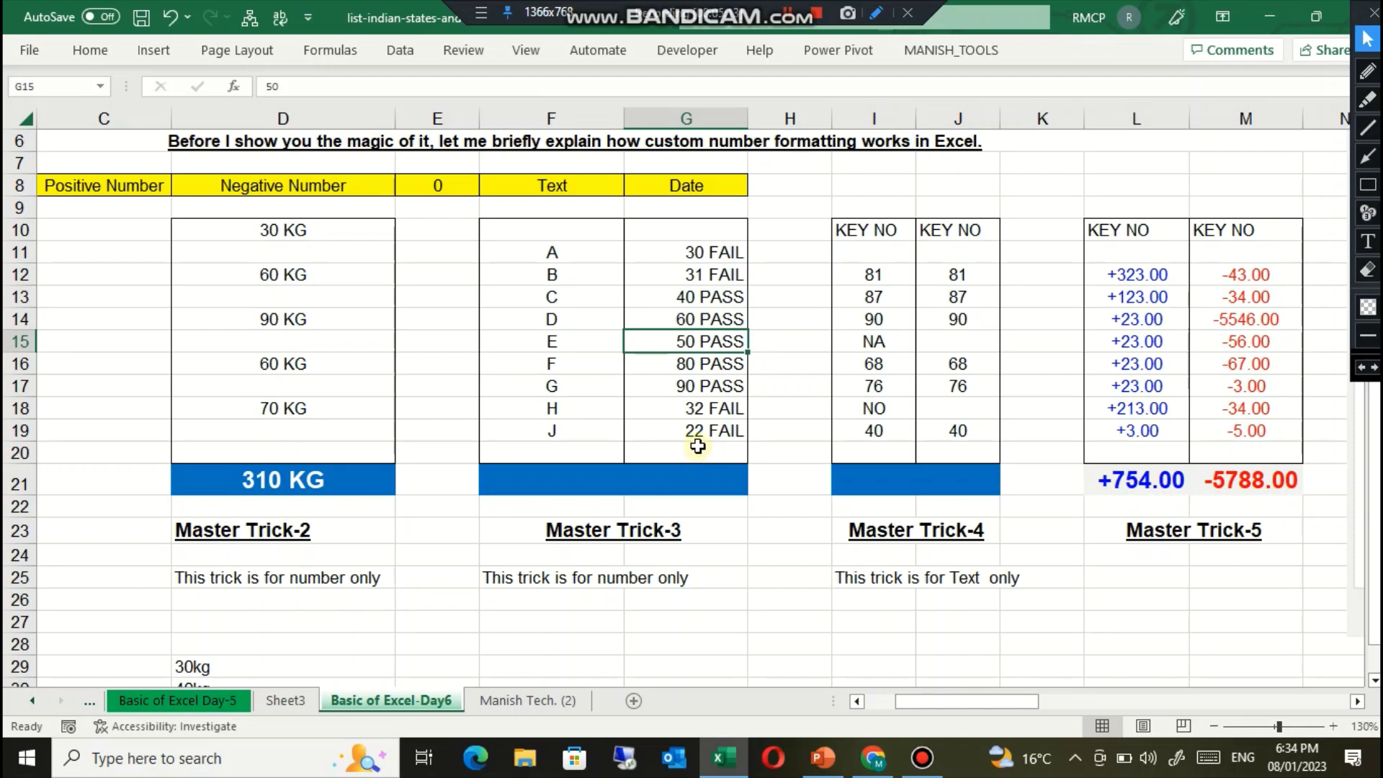
scroll(699, 441, "up", 1, "ctrl")
double_click(785, 247)
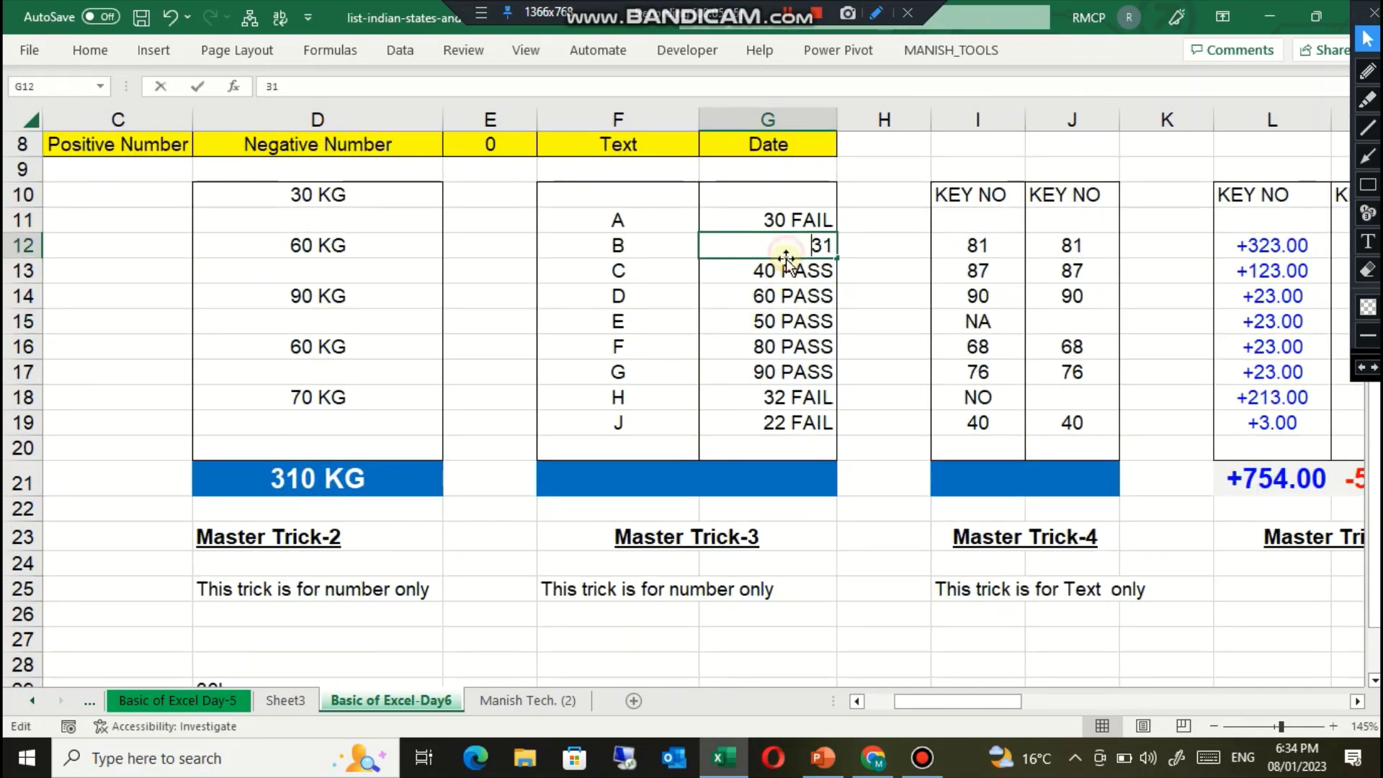
key("Escape")
key("Down")
key("Down")
key("Down")
key("Down")
key("Down")
key("Up")
key("Up")
key("Up")
key("Up")
key("Up")
key("Up")
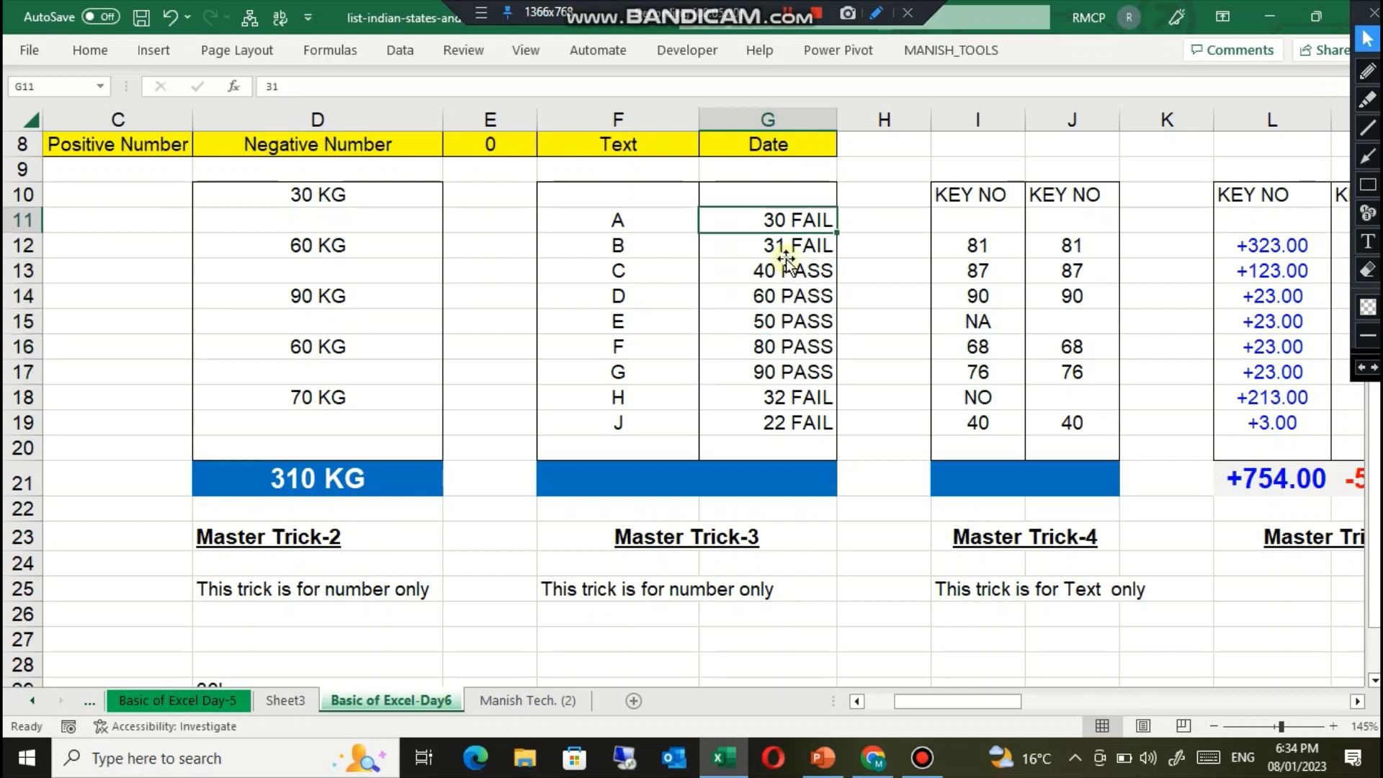
Step: Set the mark for entry A in cell G11 to 33
key("Down")
key("Down")
key("Up")
key("Up")
type("33")
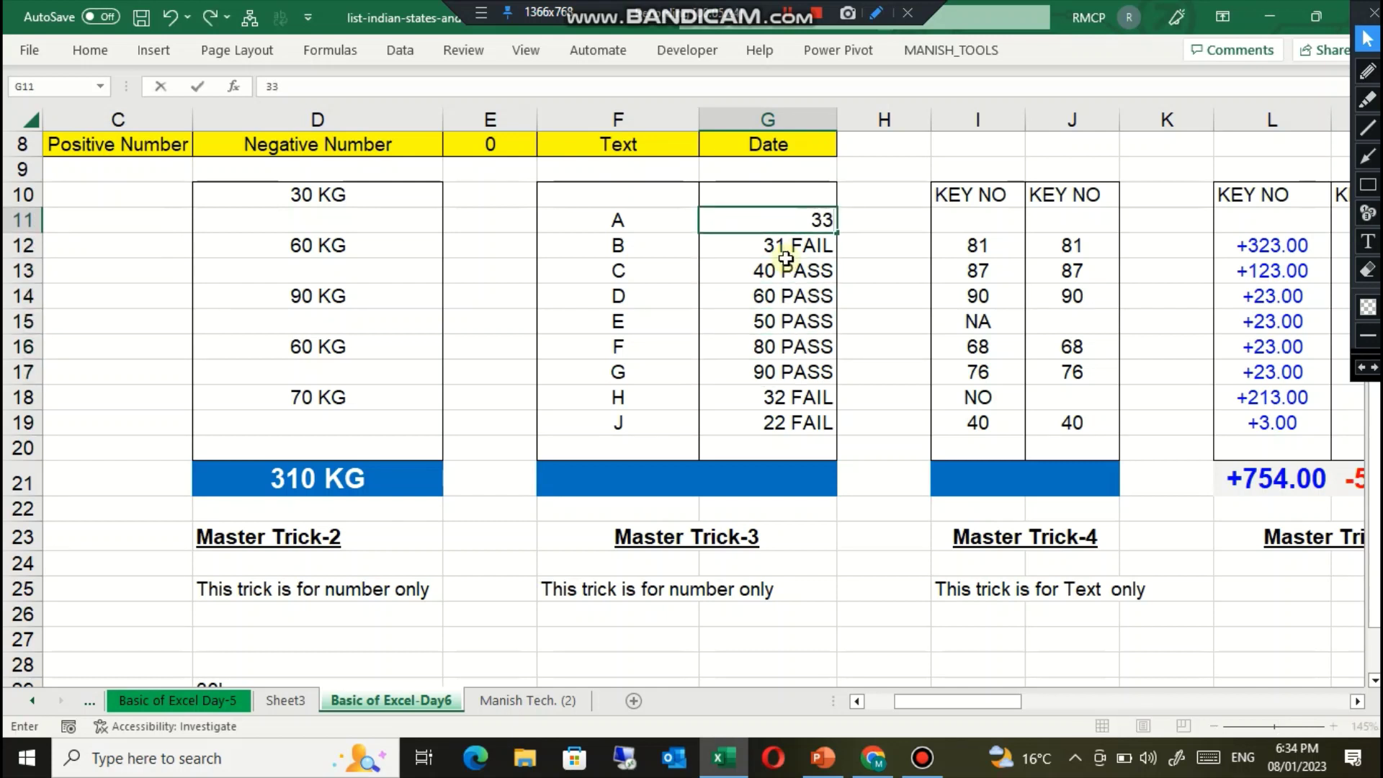
key("Return")
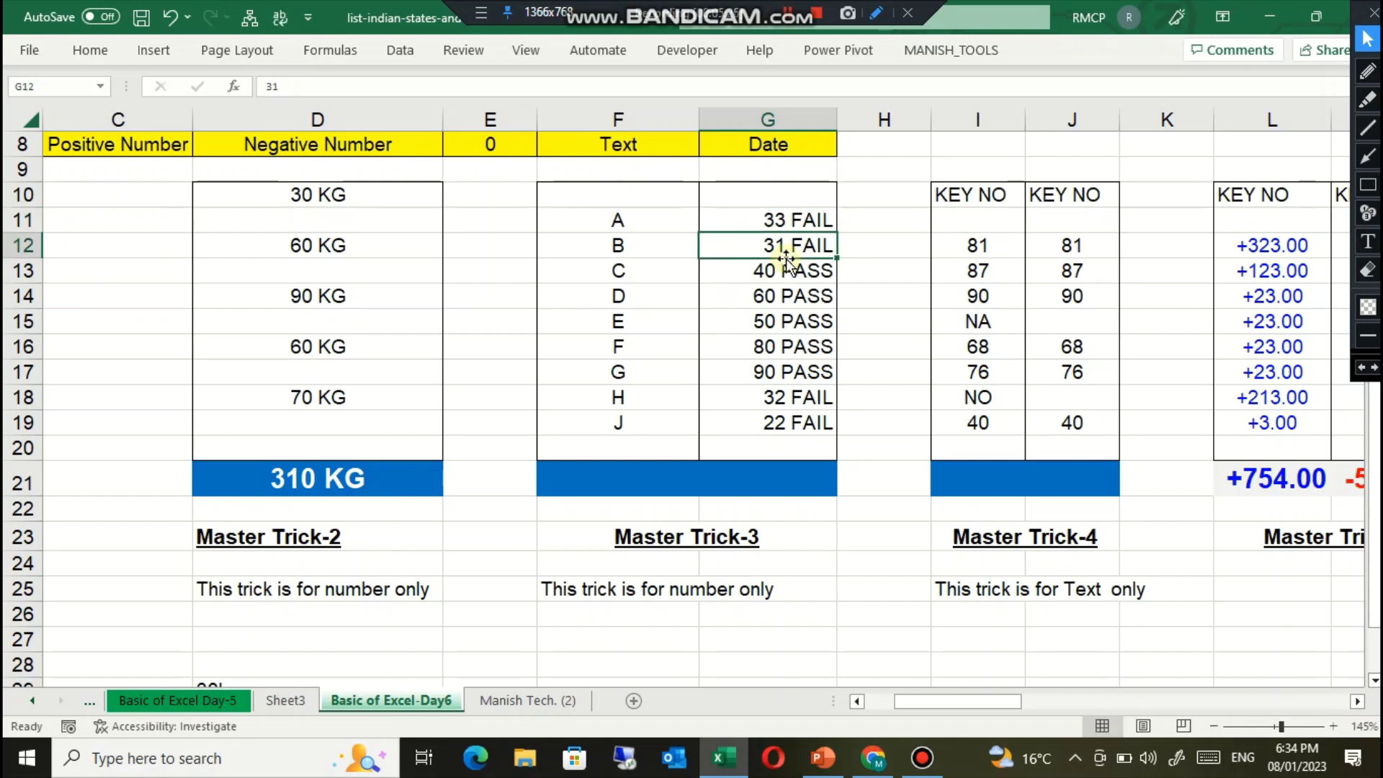
Step: Set the mark for entry D in cell G14 to 70
key("Down")
key("Down")
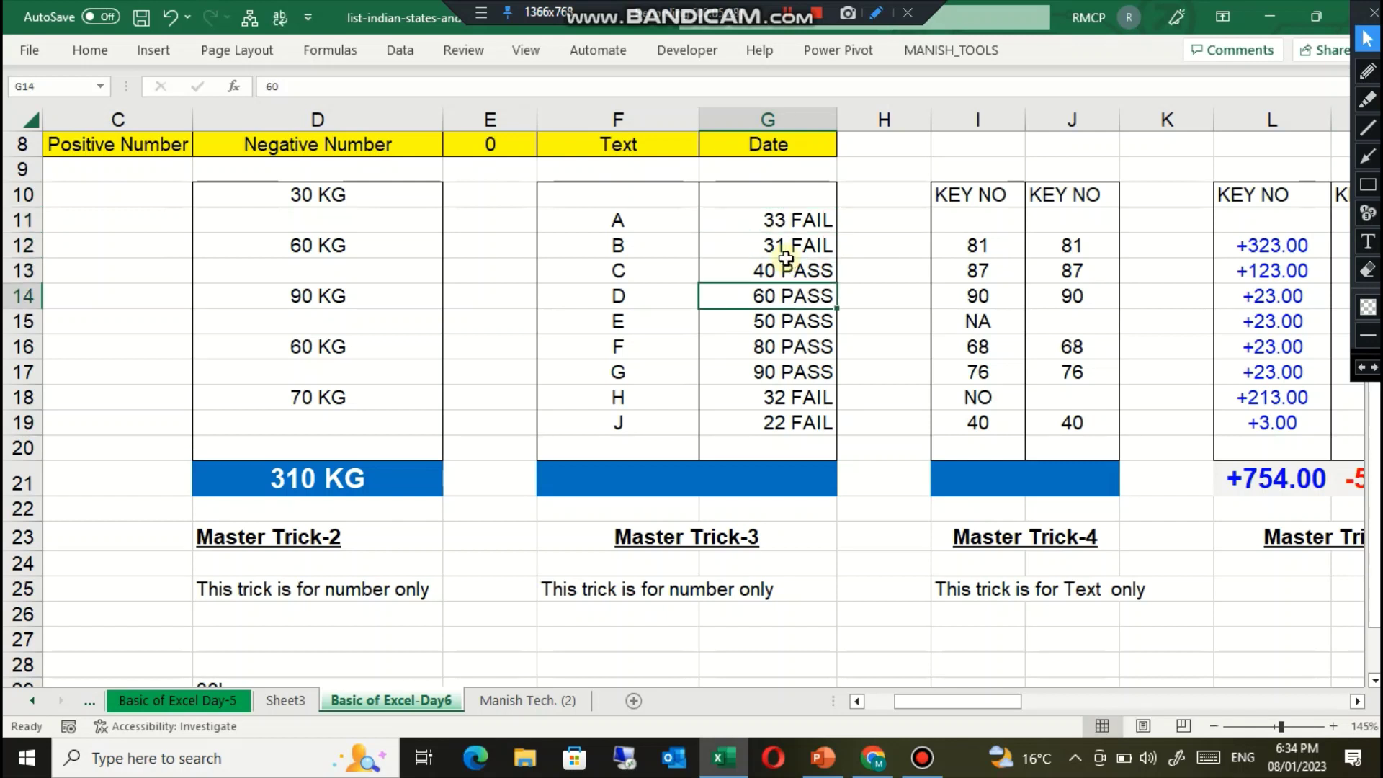
type("70")
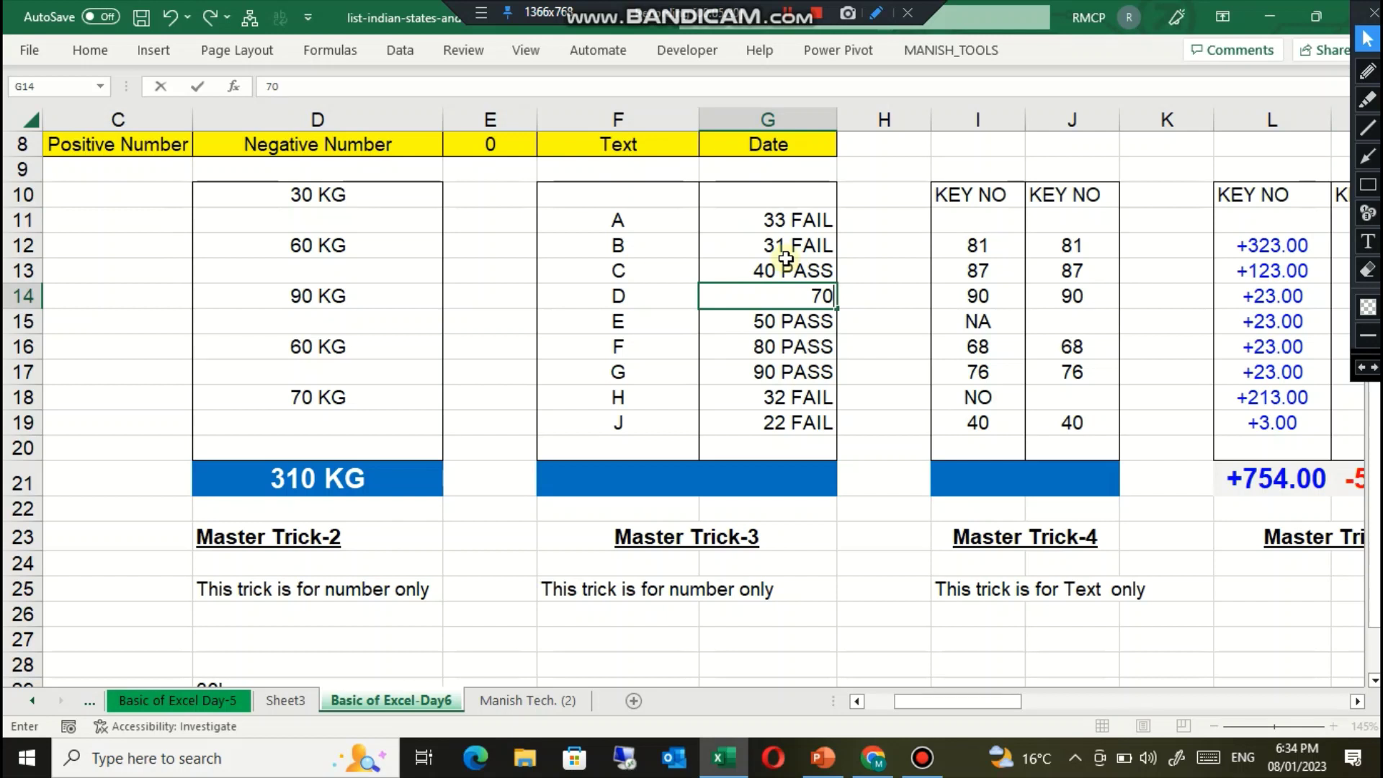
key("Return")
Step: Review the PASS and FAIL labels of the marks throughout G11:G19 after the two edits
key("Down")
key("Down")
key("Down")
key("Down")
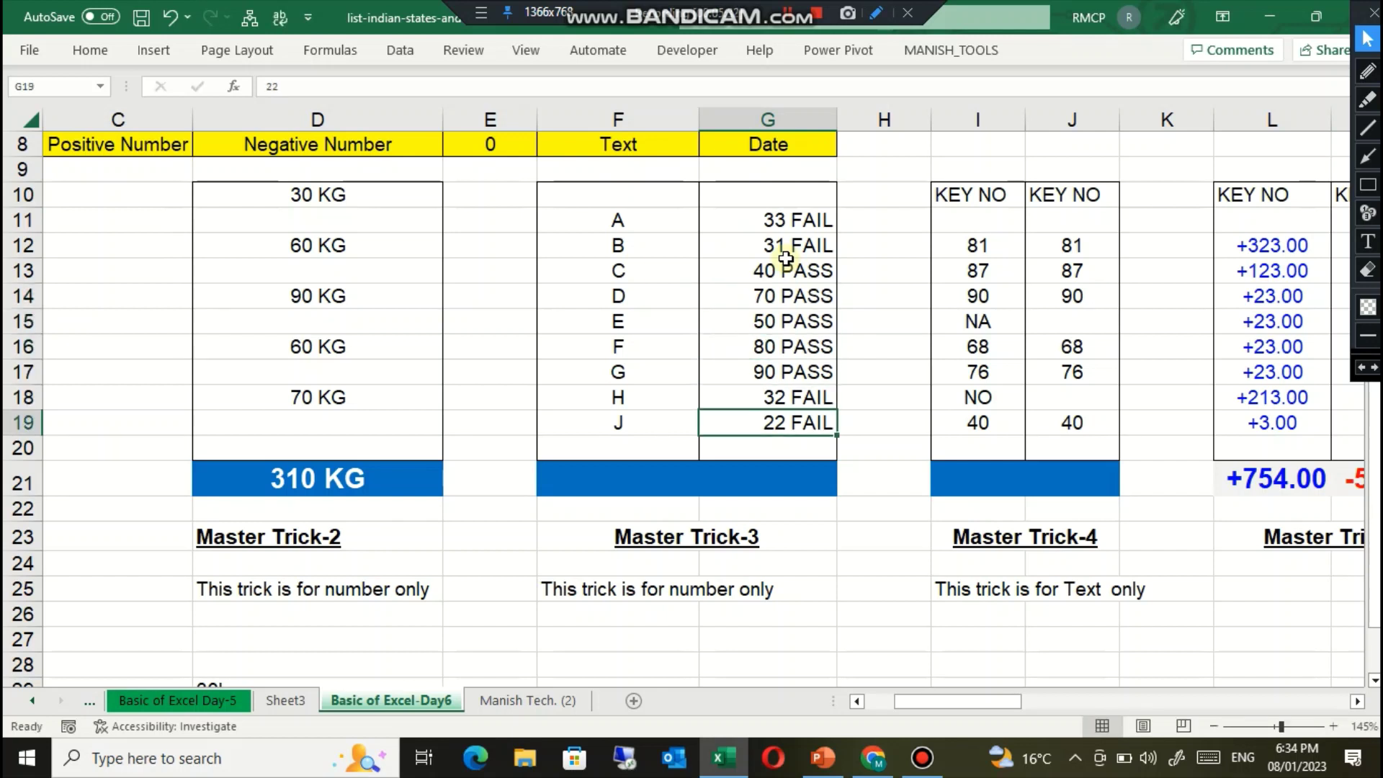
key("Up")
key("Up")
key("Up")
key("Up")
key("Up")
key("Up")
key("Up")
key("Up")
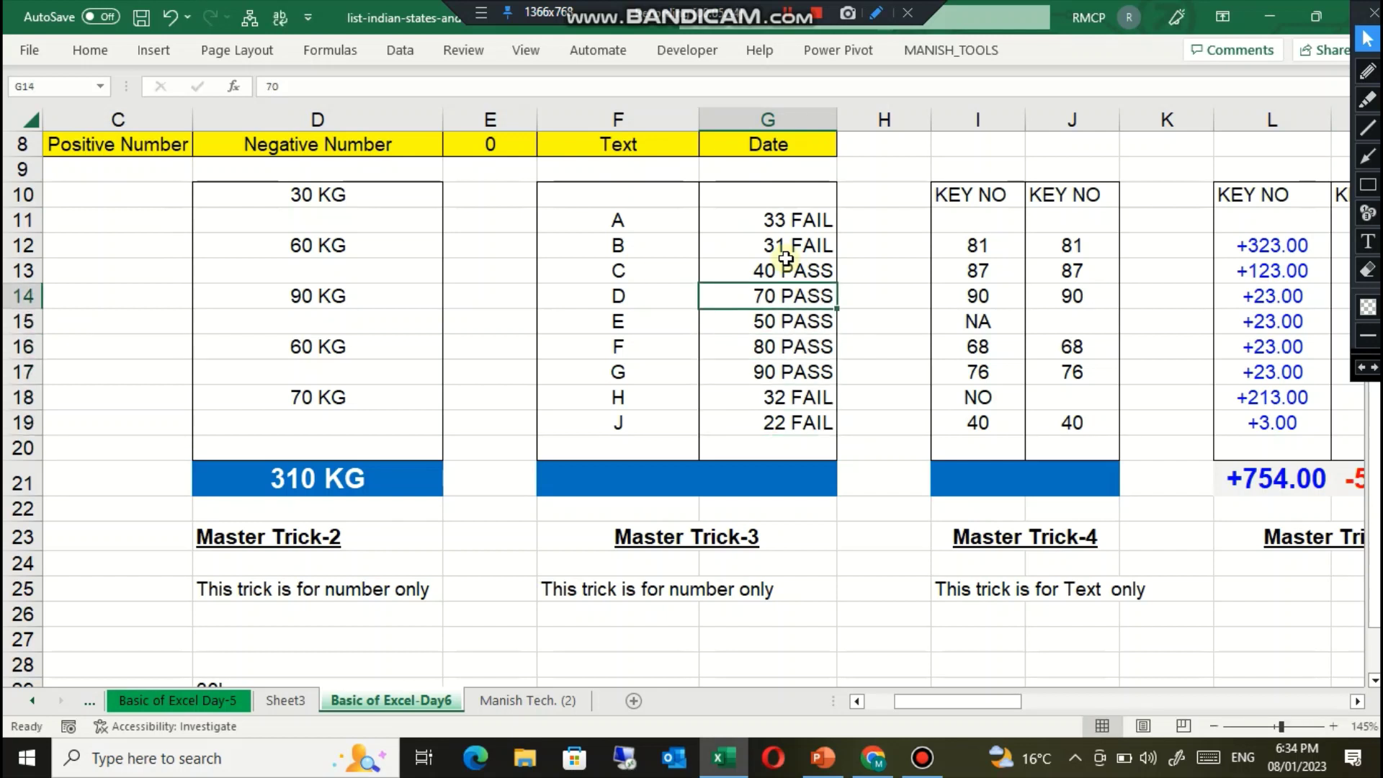
key("Down")
key("Down")
key("Down")
key("Down")
key("Down")
key("Down")
key("Down")
key("Down")
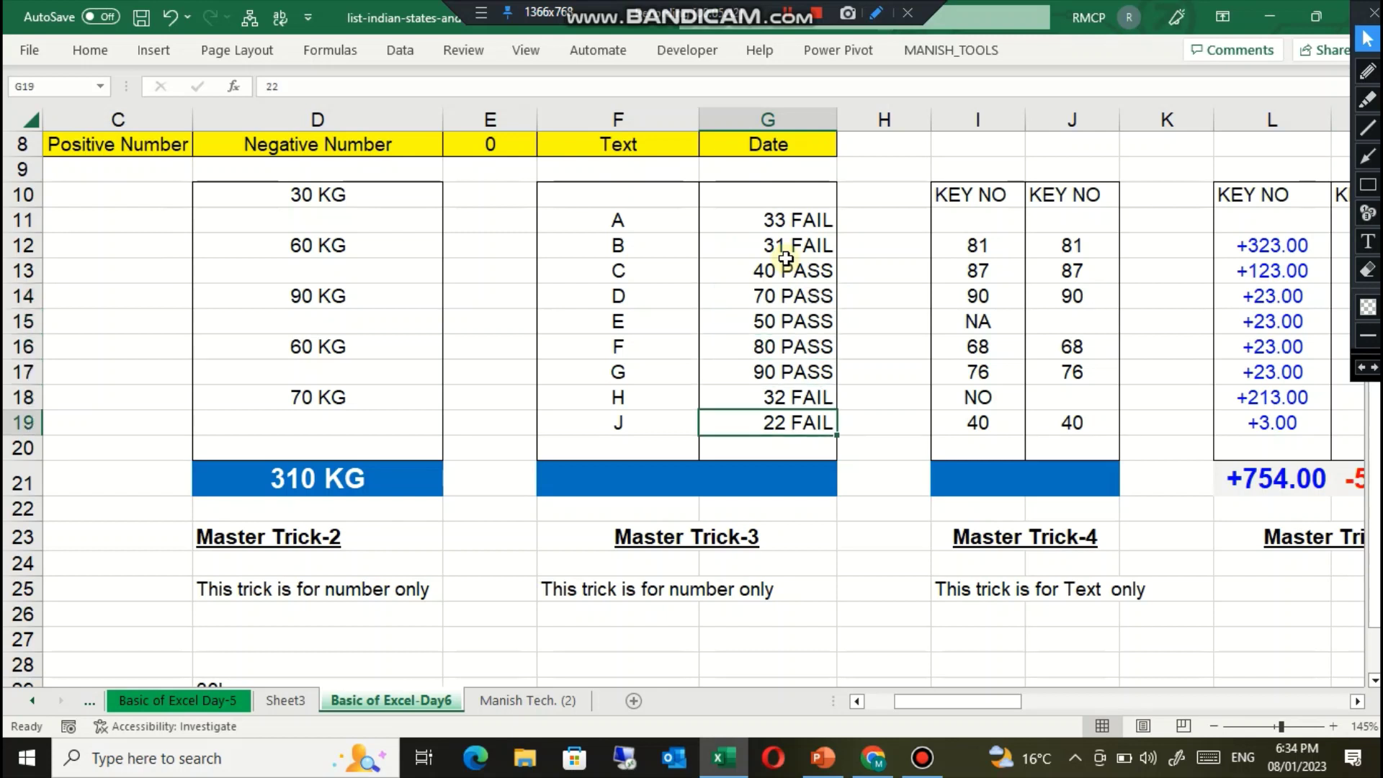
Step: Examine the Master Trick-4 KEY NO entries in column I from I12 through I19
key("Up")
key("Up")
key("Up")
key("Up")
key("Up")
key("Right")
key("Right")
key("Right")
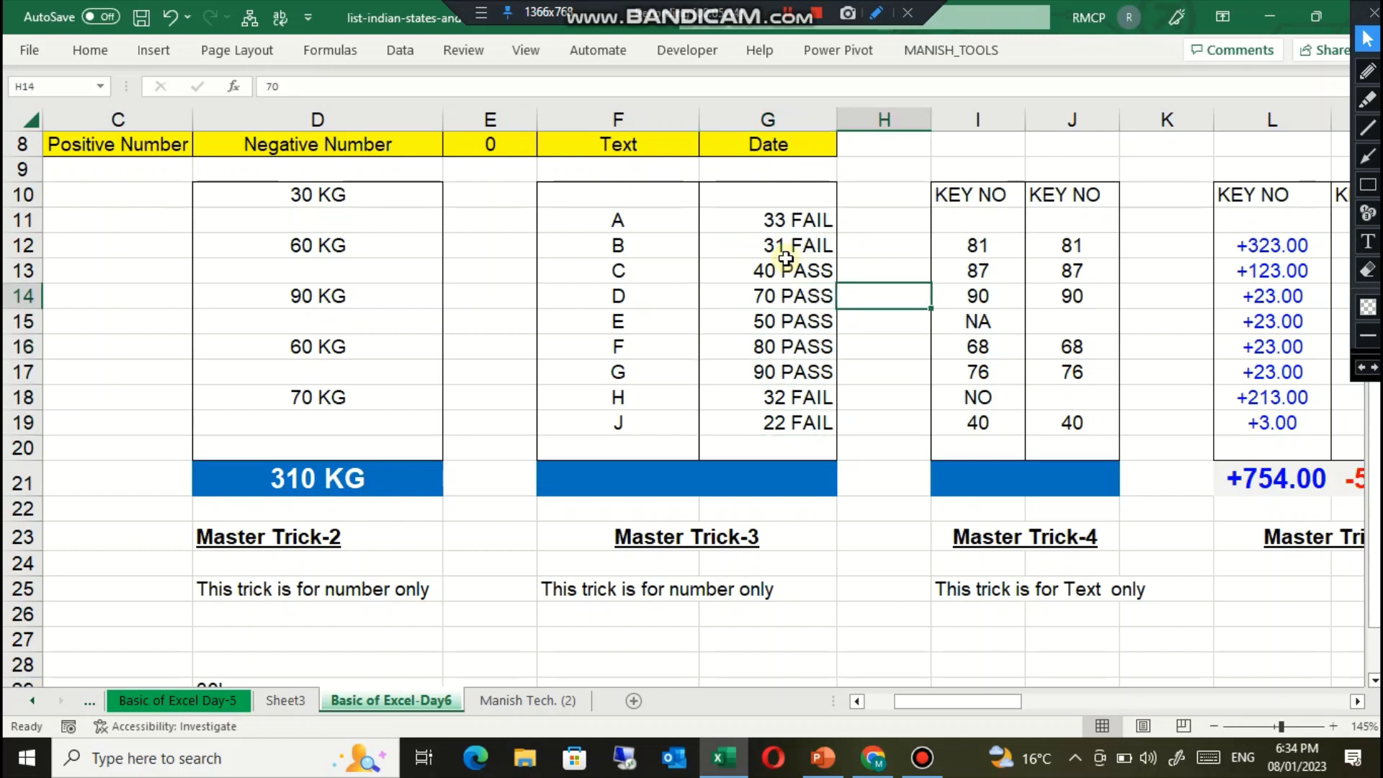
key("Up")
key("Up")
key("Up")
key("Down")
key("Down")
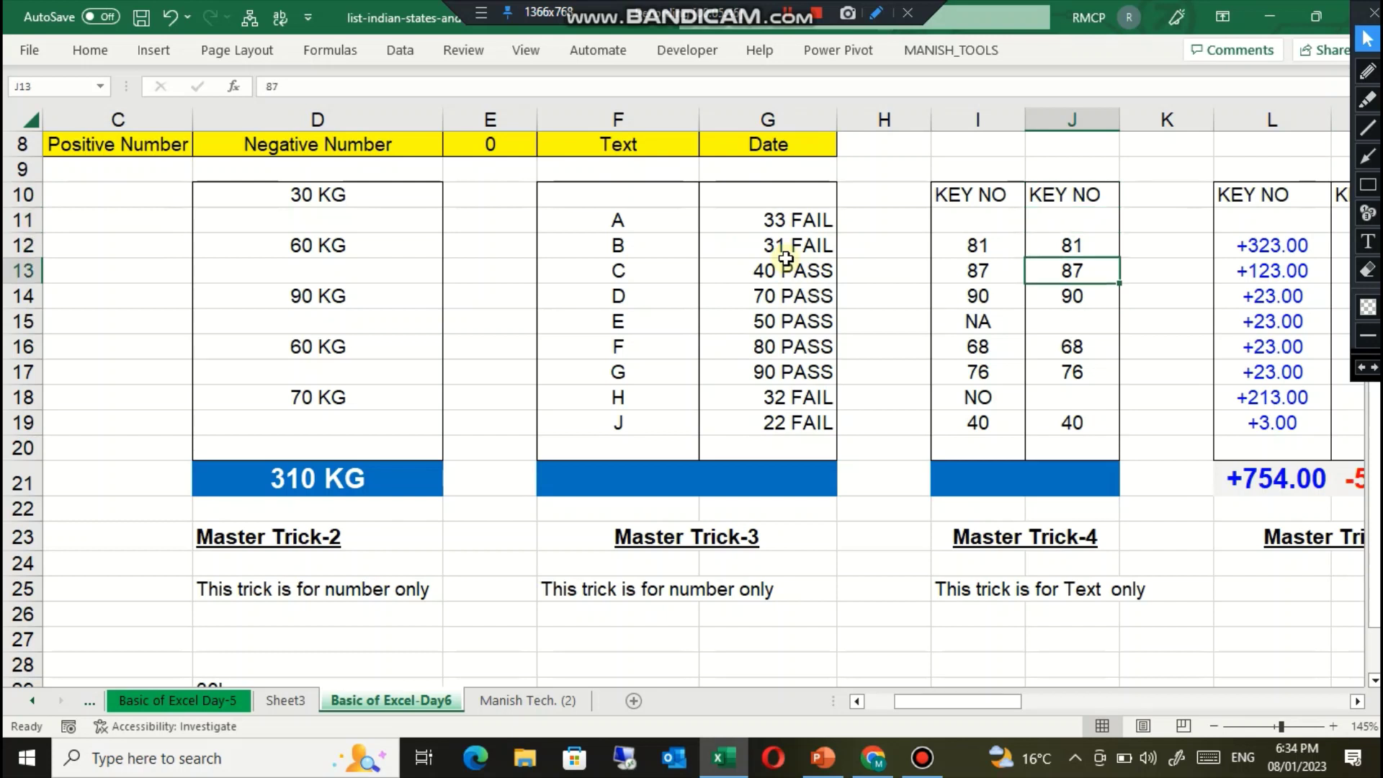
key("Left")
key("Up")
key("Down")
key("Down")
key("Down")
key("Down")
key("Down")
key("Down")
key("Down")
key("Down")
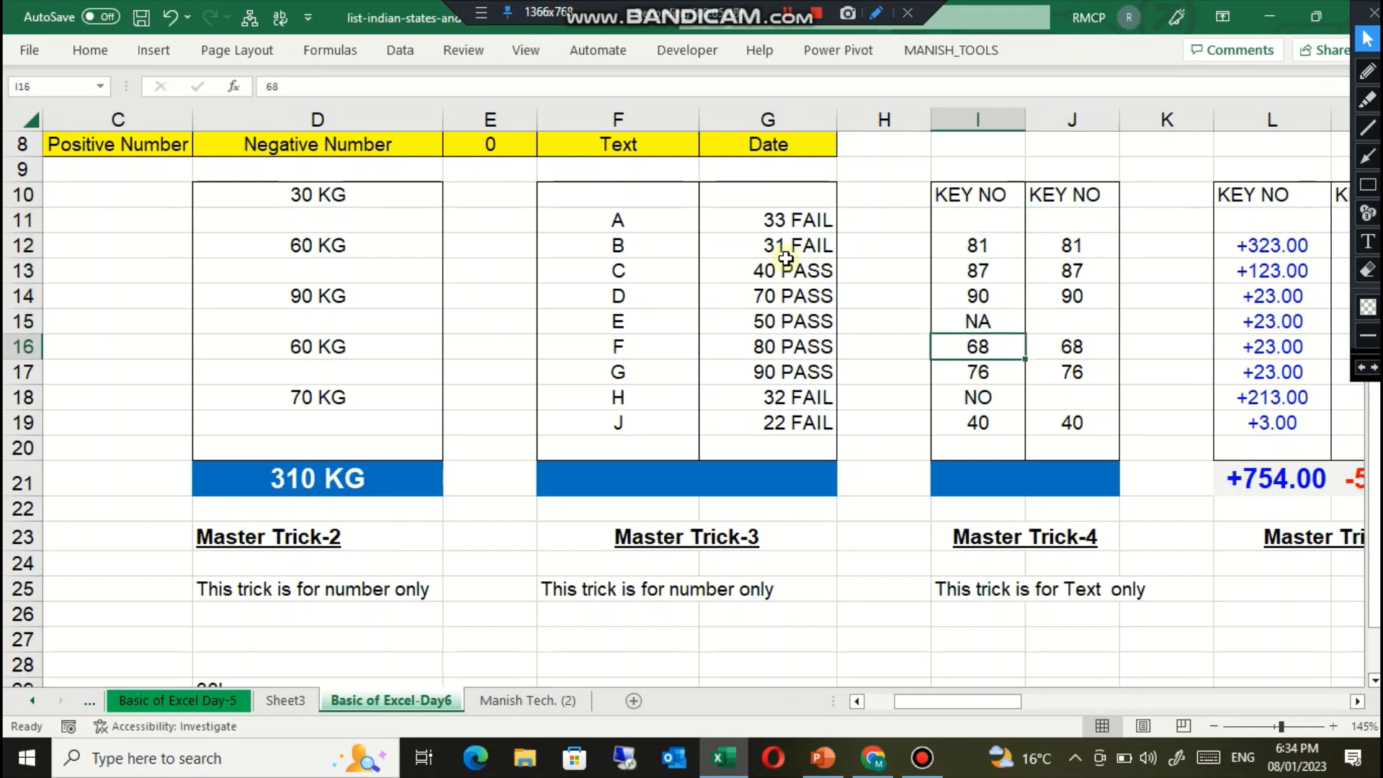
key("Up")
key("Up")
key("Up")
key("Up")
key("Up")
key("Up")
key("Up")
key("Up")
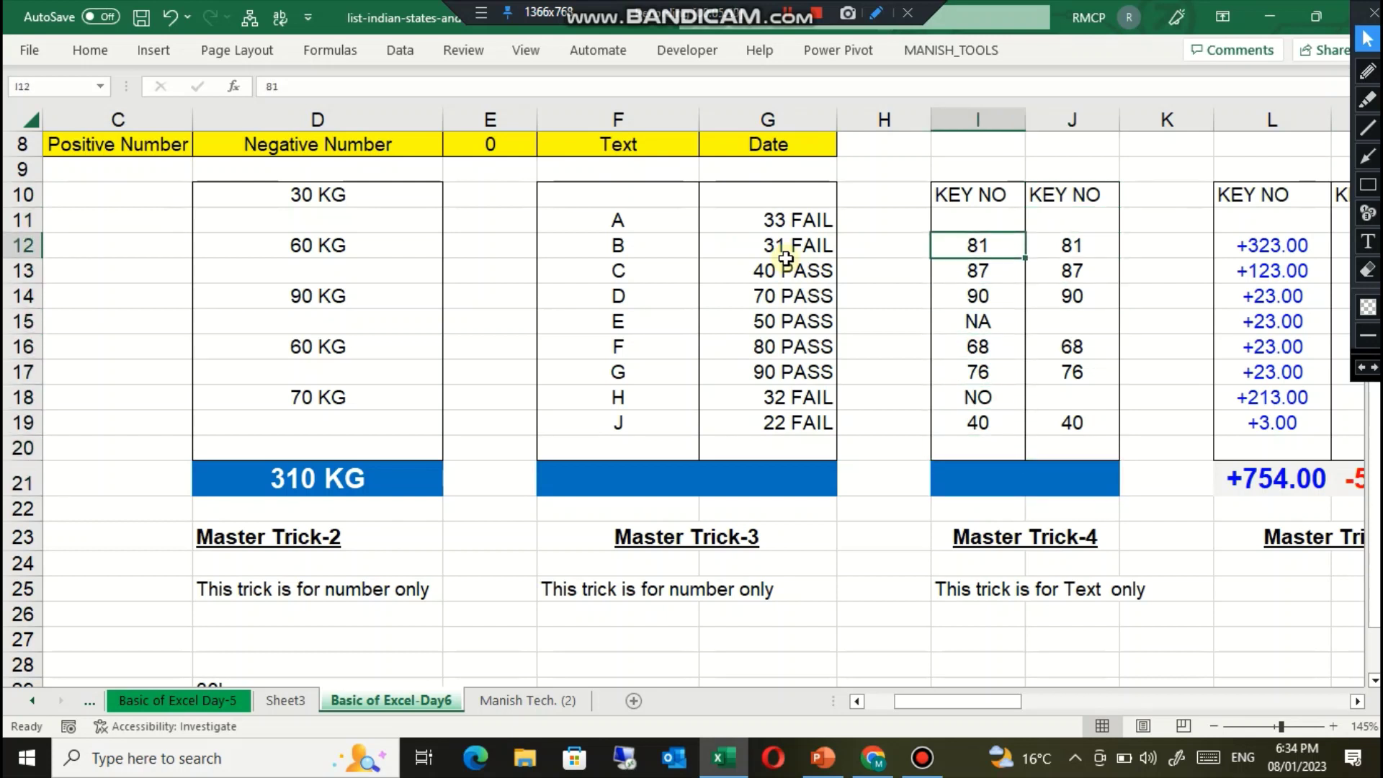
key("Down")
key("Down")
key("Down")
key("Down")
key("Down")
key("Down")
key("Down")
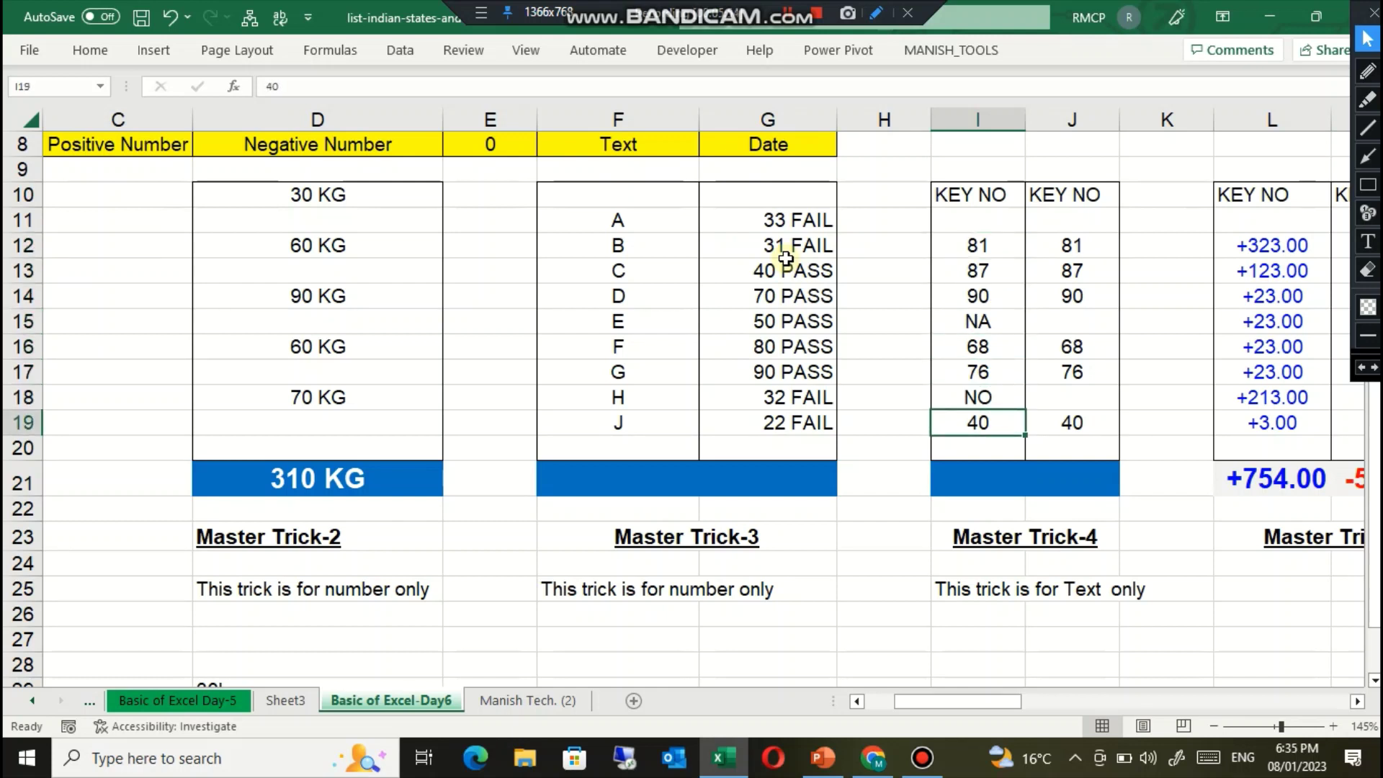
Step: Compare the text entries in I15 and I18 with the numeric KEY NO entries around them in column I
key("Up")
key("Up")
key("Up")
key("Up")
key("Up")
key("Up")
key("Down")
key("Down")
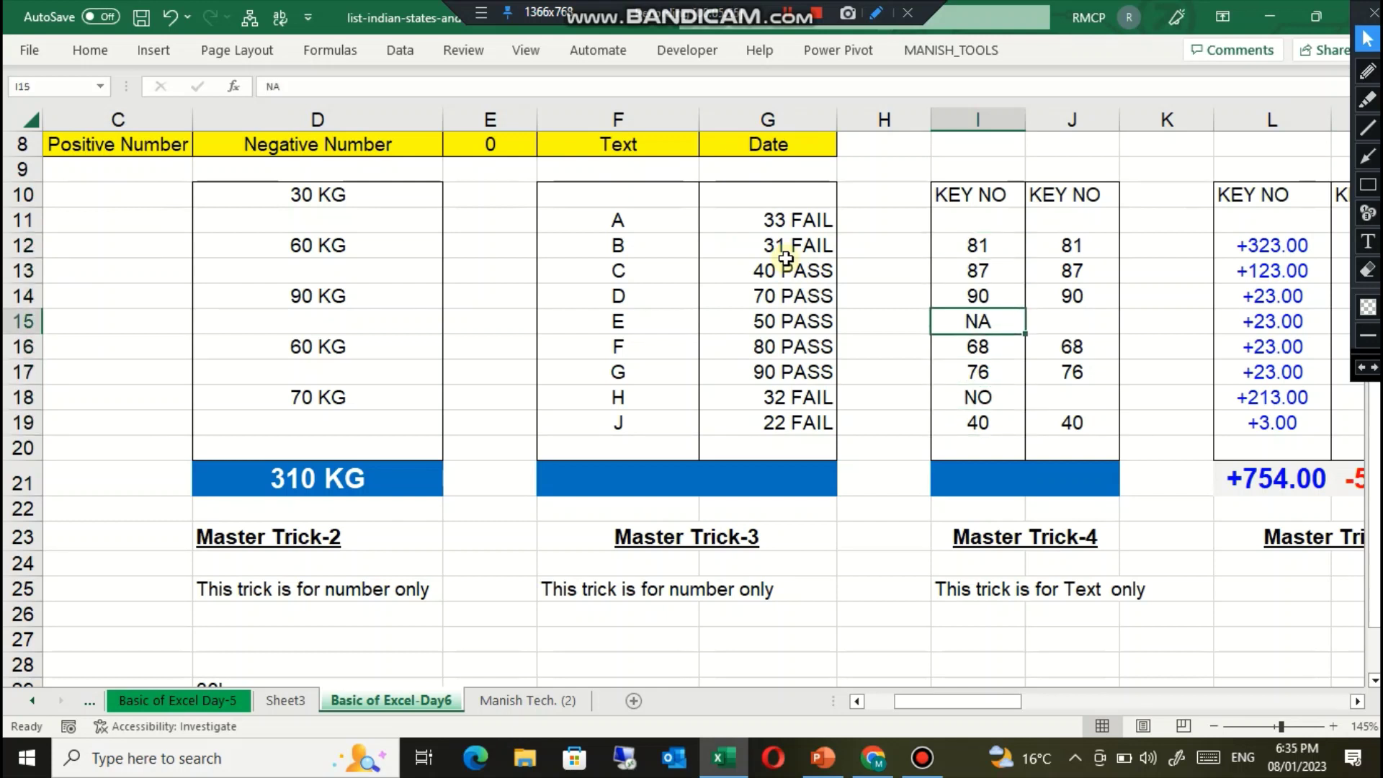
key("Down")
key("Down")
key("Down")
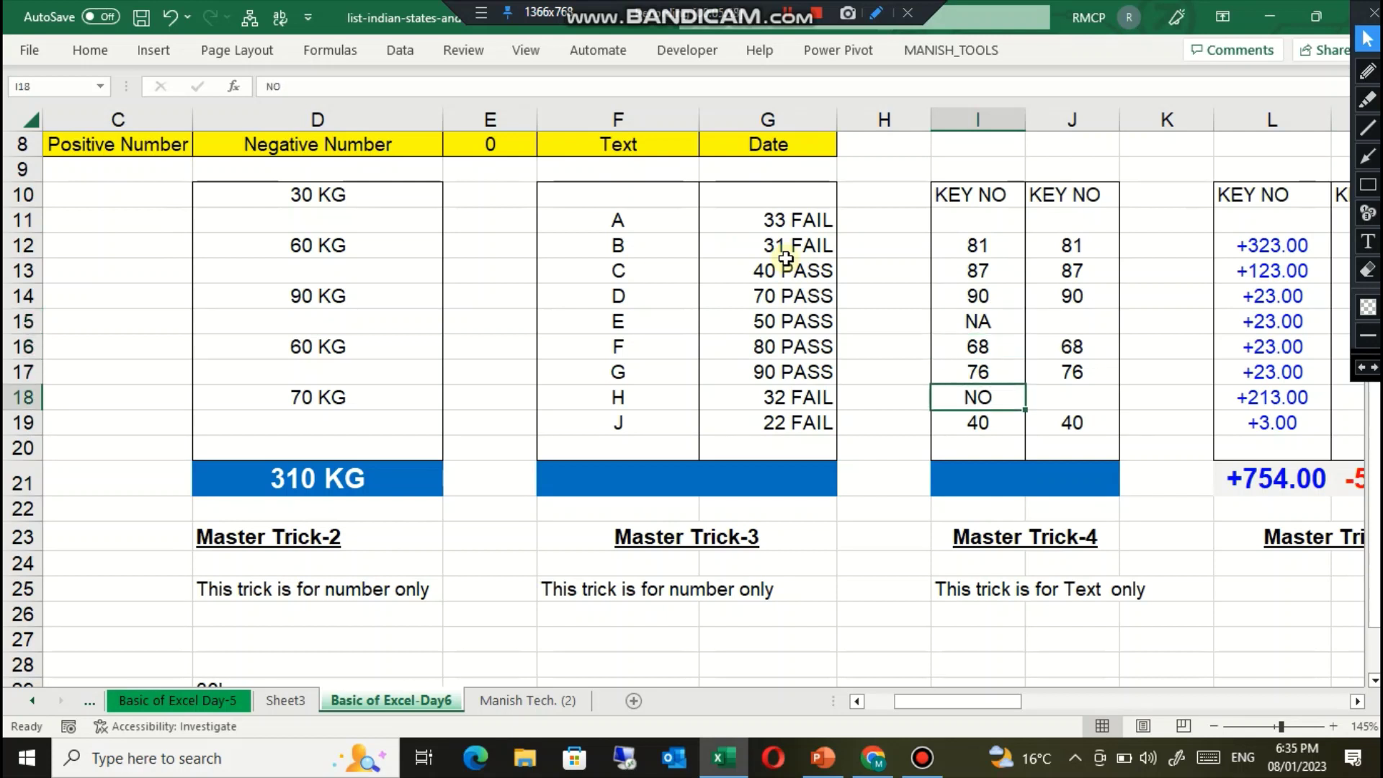
key("Up")
key("Up")
key("Down")
key("Down")
key("Down")
key("Up")
key("Up")
key("Up")
key("Up")
key("Up")
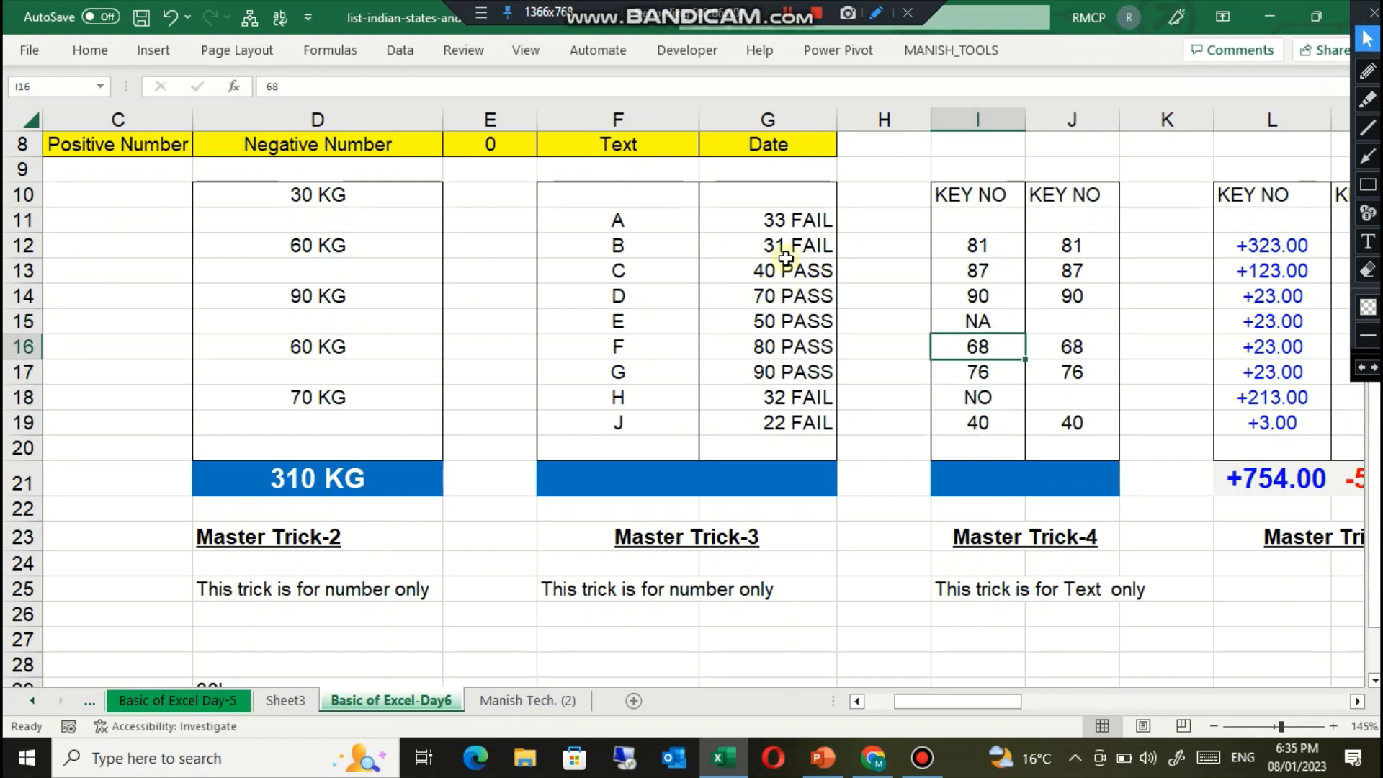
key("Up")
Step: Examine the stored content of the KEY NO cells J12:J19, including the blank-looking J15 and J18
key("Right")
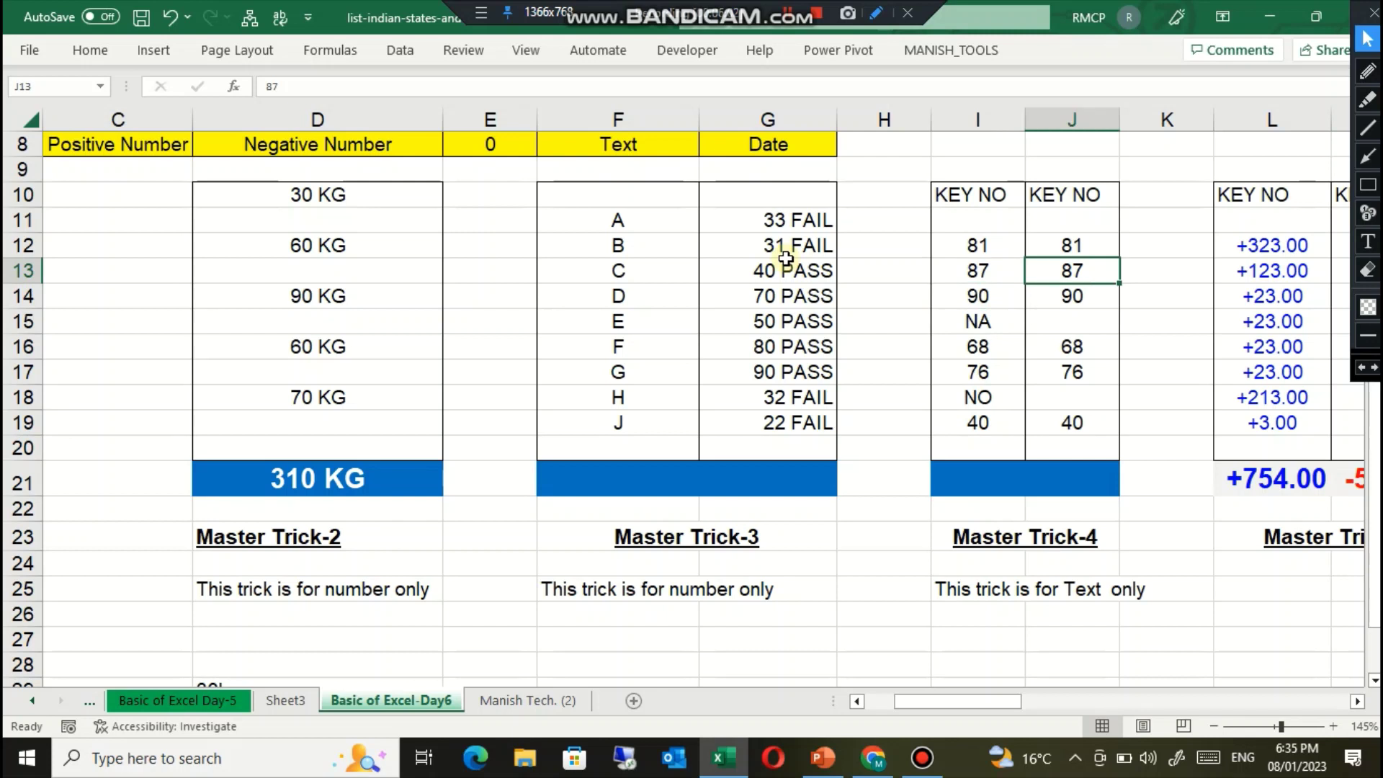
key("Up")
key("Down")
key("Down")
key("Down")
key("Down")
key("Down")
key("Down")
key("Down")
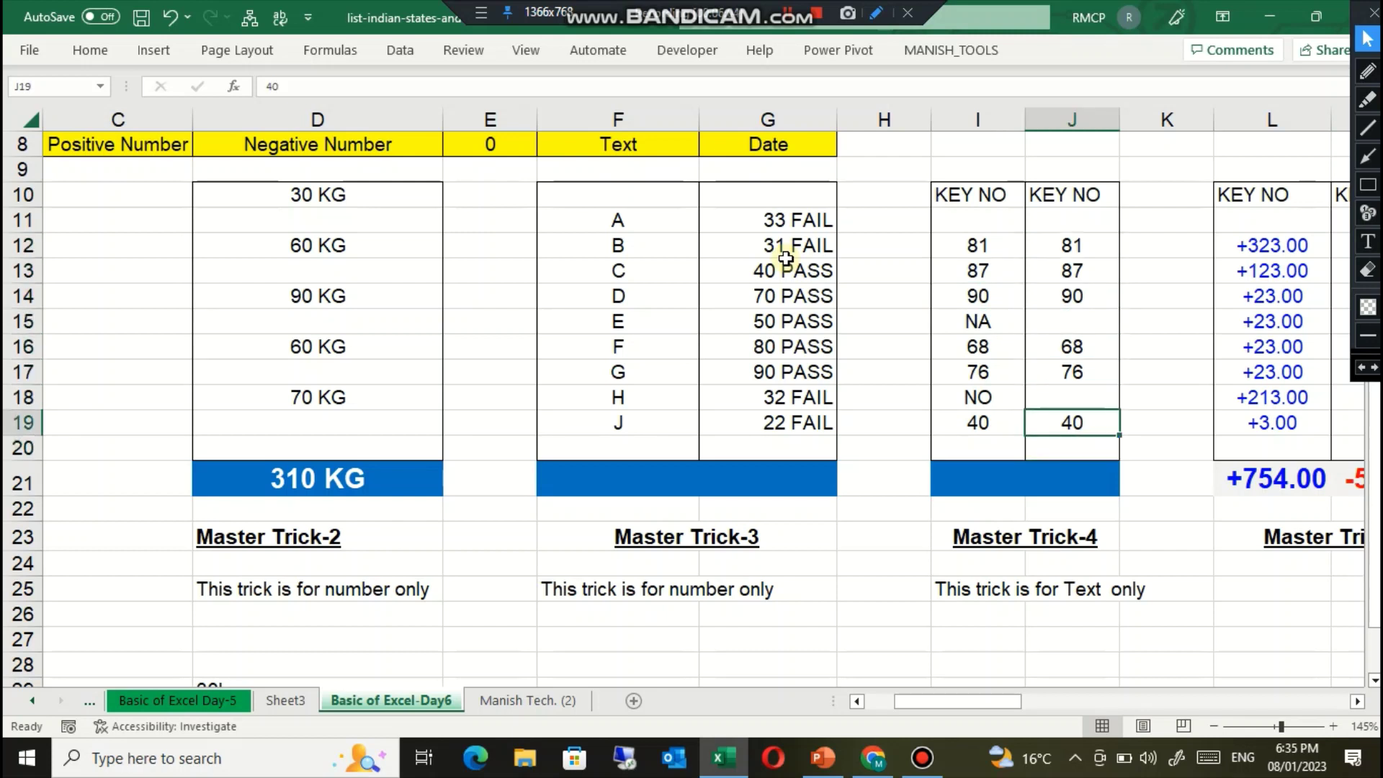
key("Up")
key("Up")
key("Up")
key("Up")
key("Up")
key("Up")
key("Up")
key("Up")
key("Down")
key("Down")
key("Down")
key("Down")
key("Down")
key("Down")
key("Down")
key("Down")
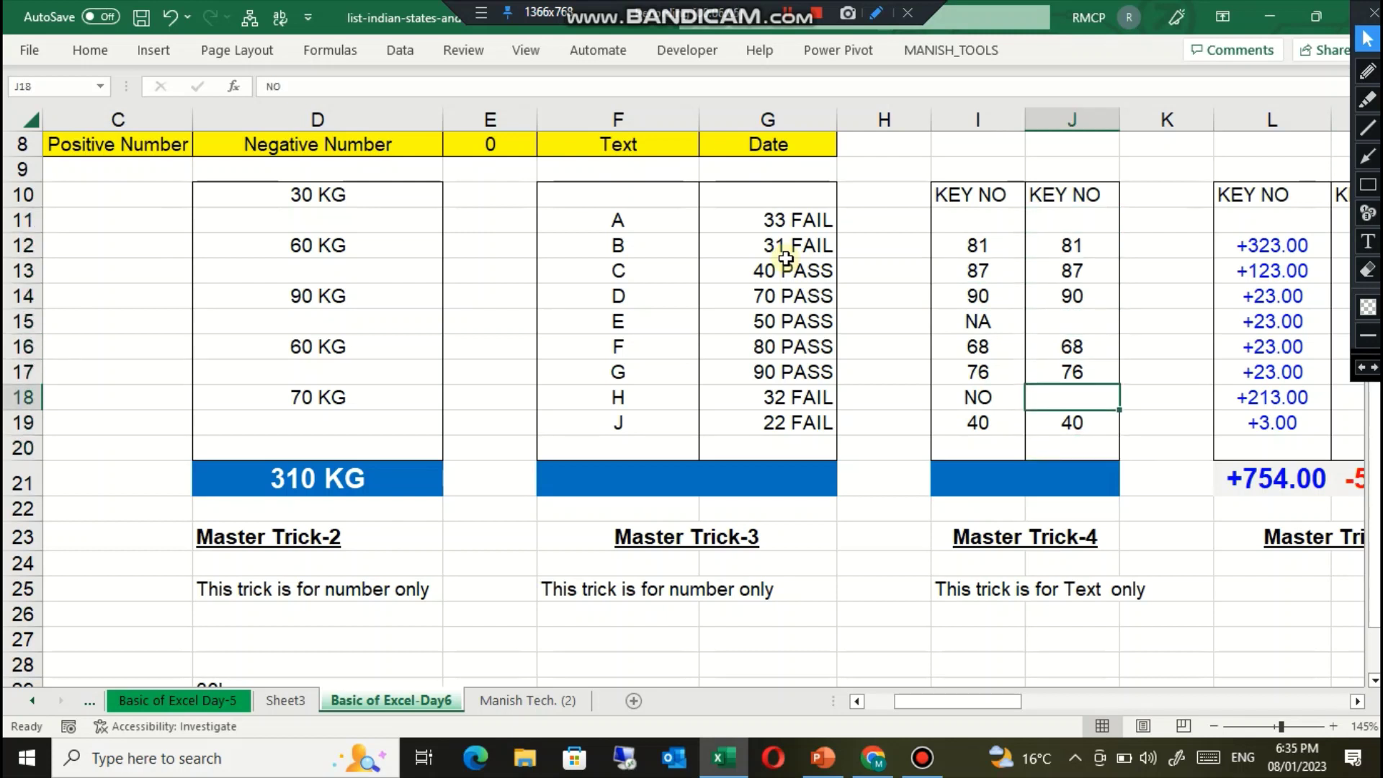
key("Up")
key("Up")
key("Up")
key("Up")
key("Up")
key("Up")
key("Up")
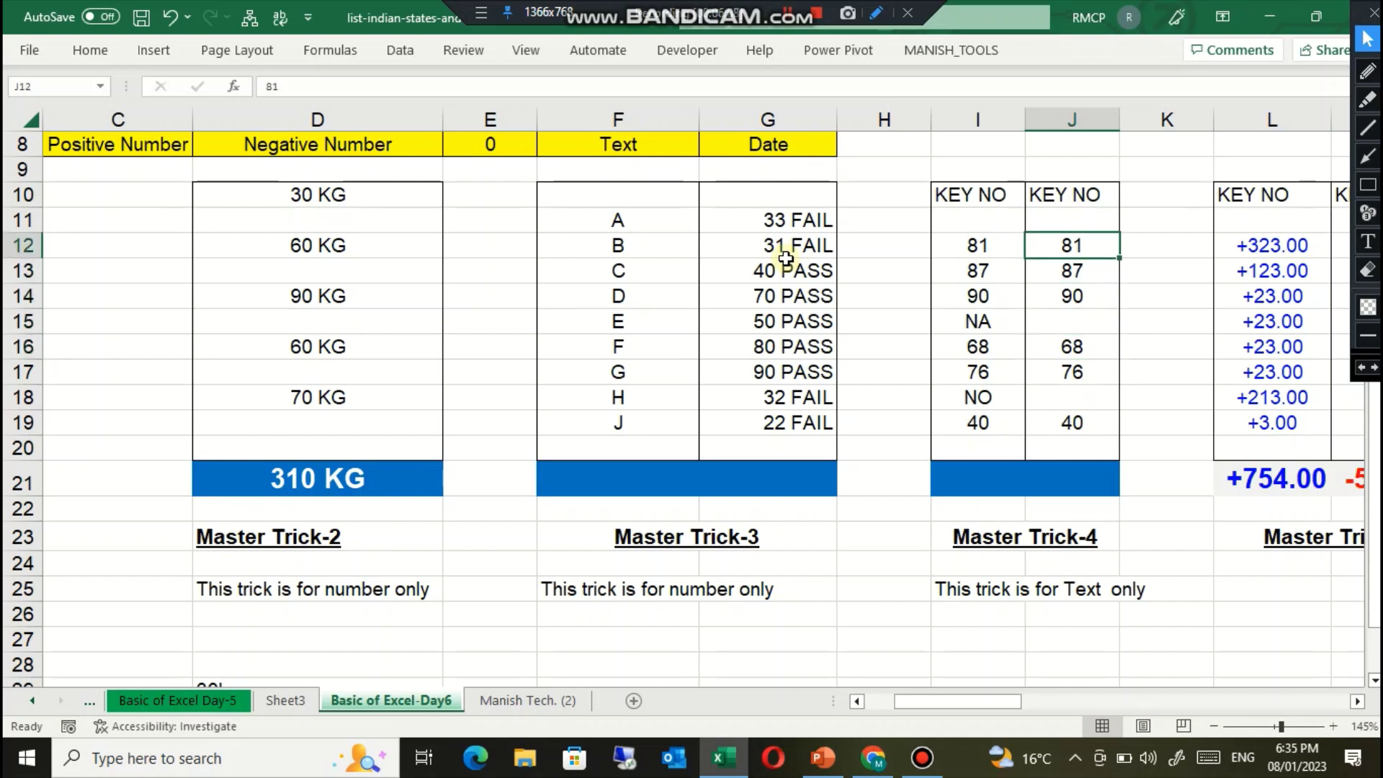
Step: Replace the number in the KEY NO cell J13 with the text "a"
key("Down")
key("Down")
key("Down")
key("Up")
key("Up")
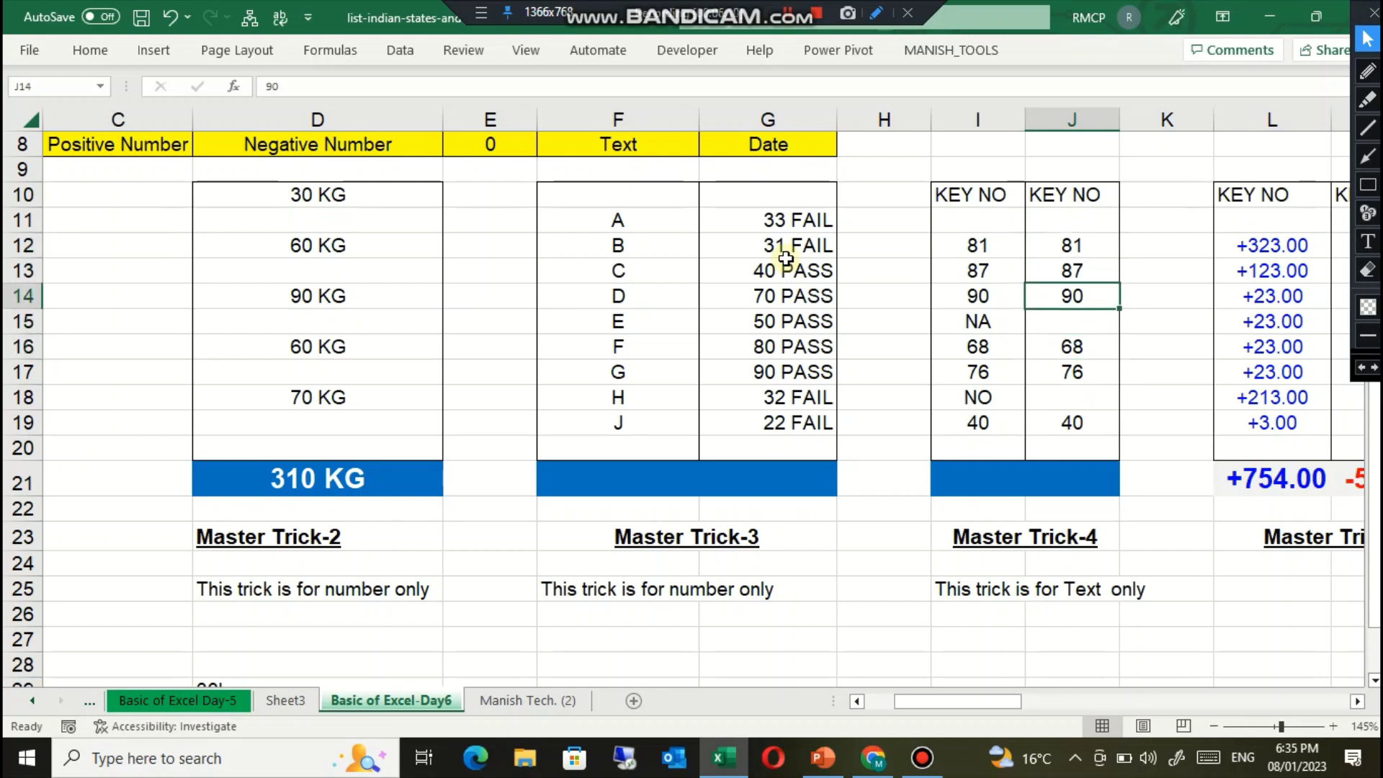
key("Down")
key("Up")
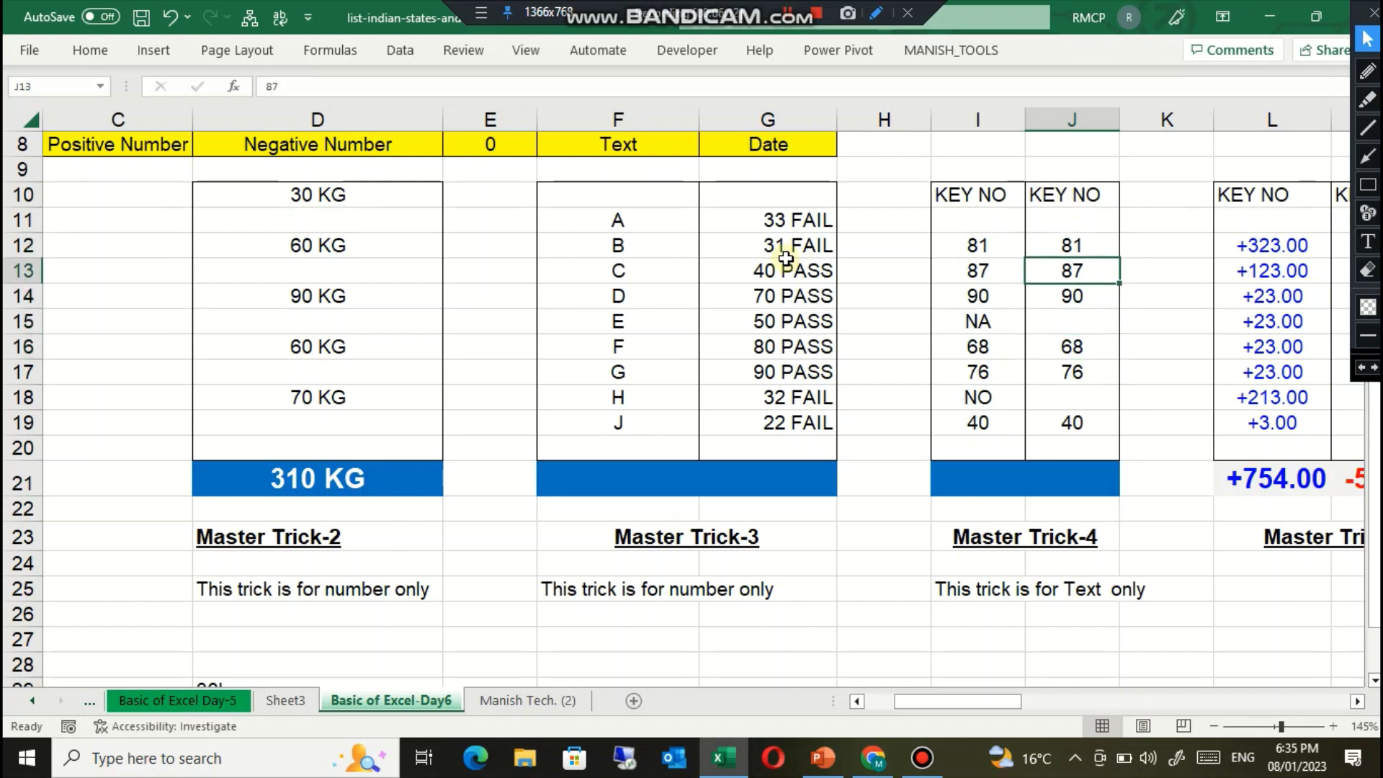
key("BackSpace")
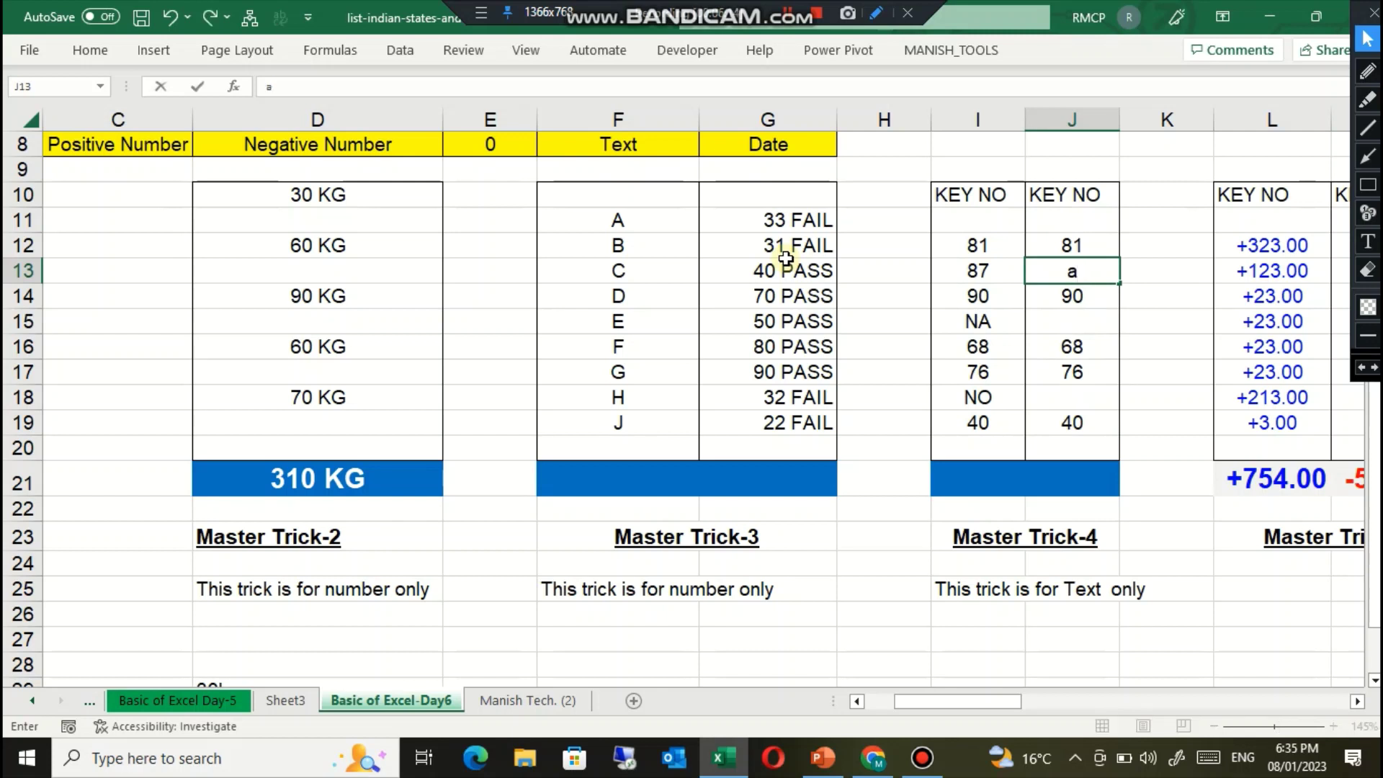
key("Return")
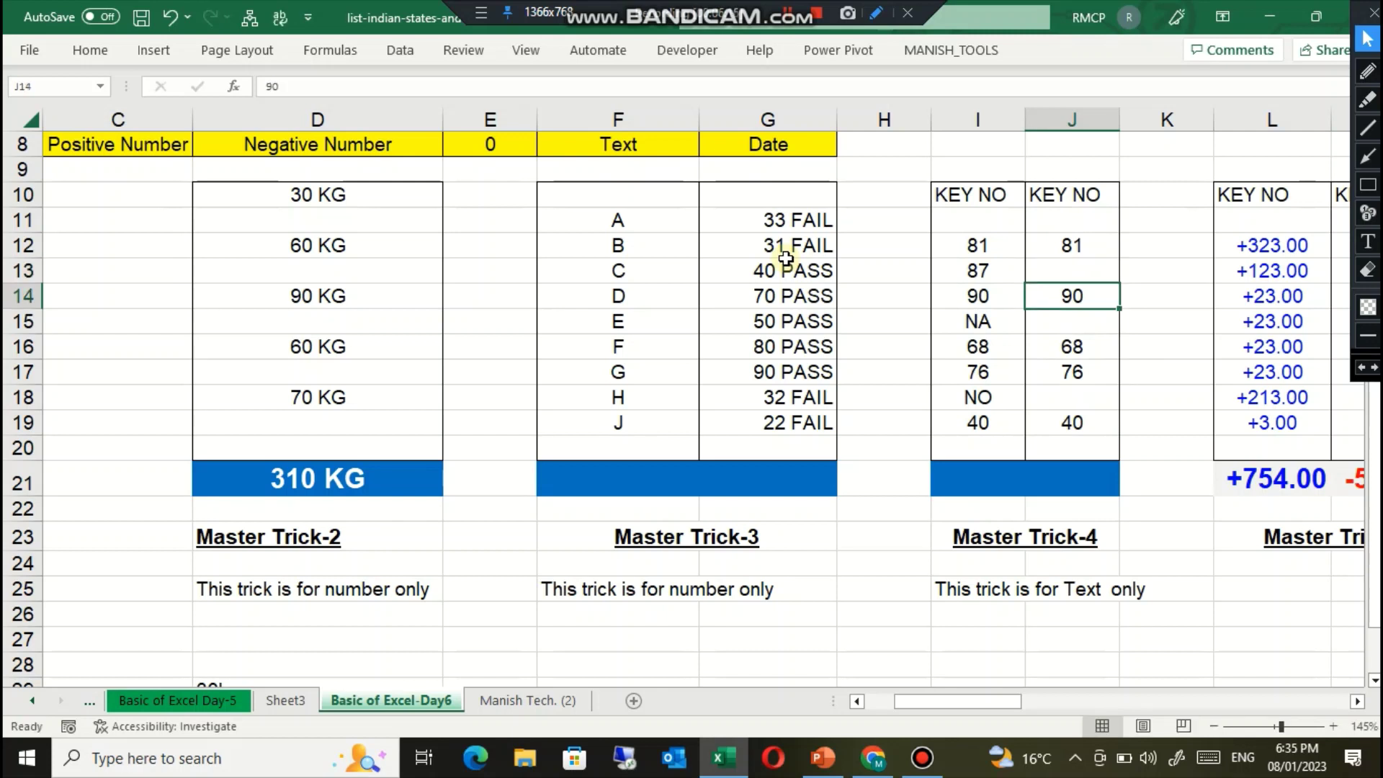
Step: Check the stored content of J13 and set the cell to 65
key("Up")
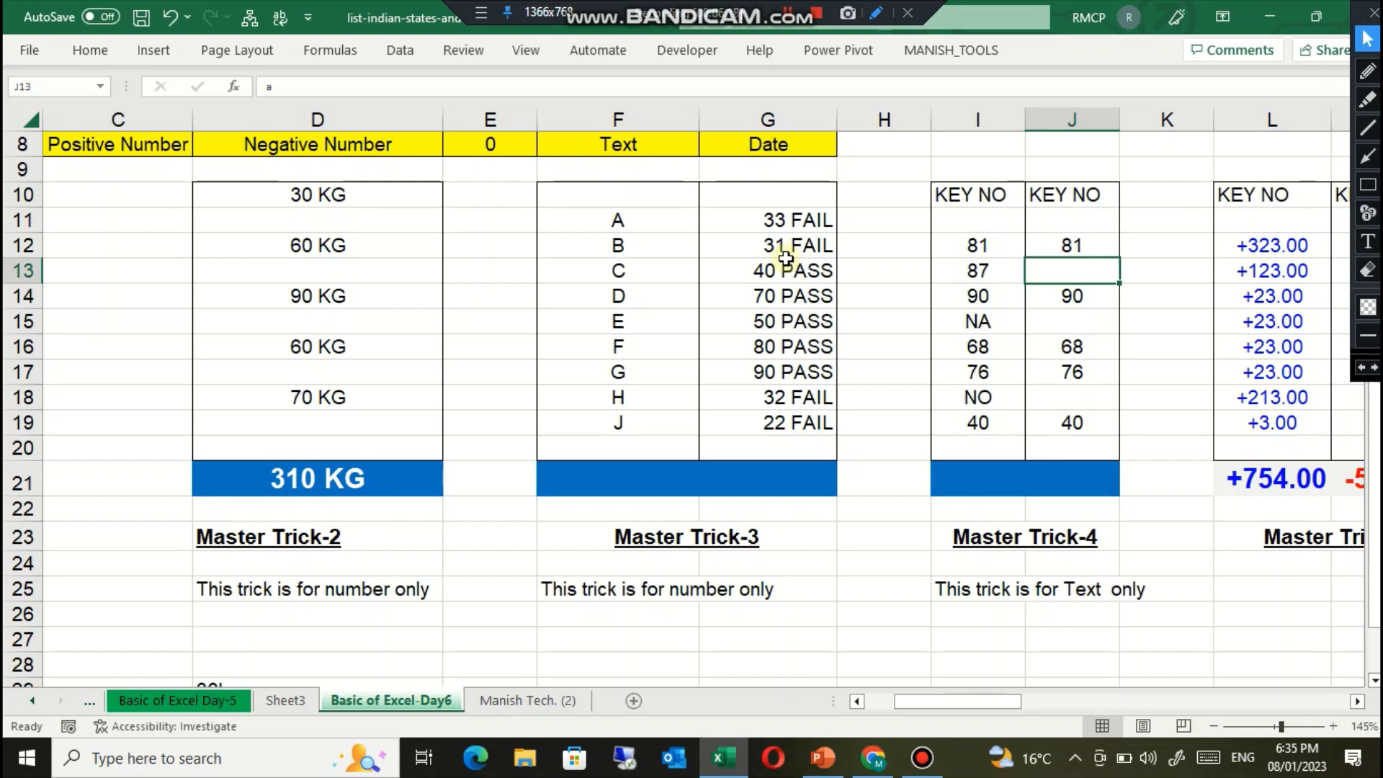
type("65")
key("Return")
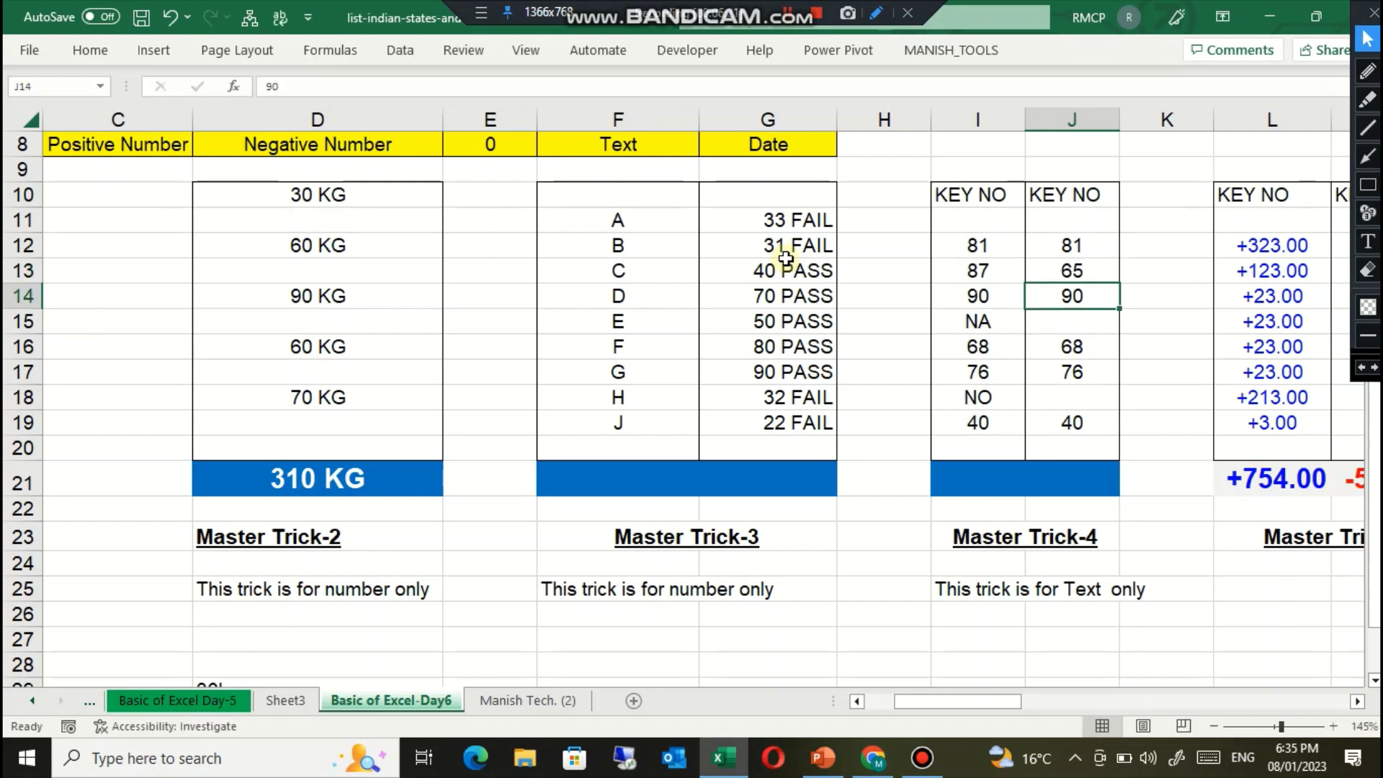
Step: Examine the Master Trick-5 total formula in M21 and the red negative numbers above it in column M
key("Down")
key("Down")
key("Down")
key("Down")
key("Down")
key("Down")
key("Down")
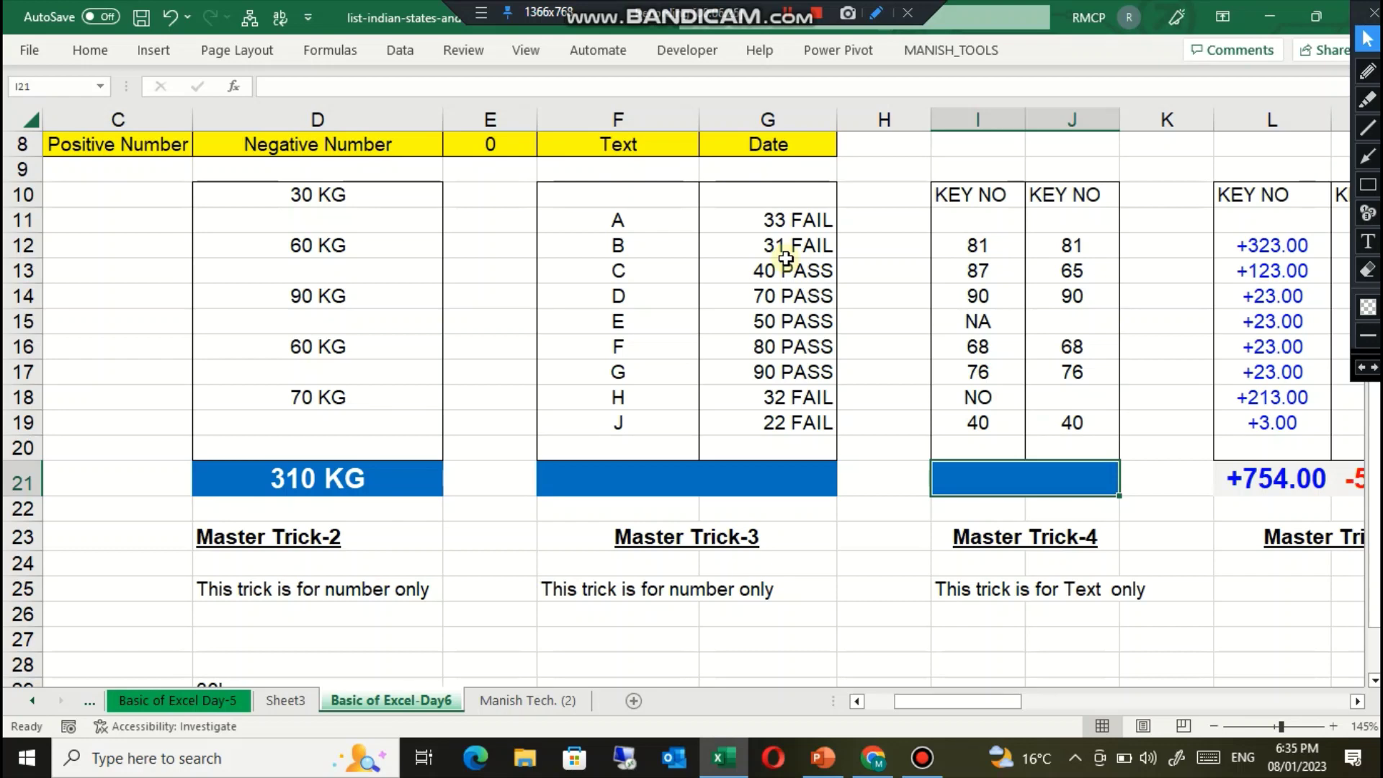
key("Right")
key("Right")
key("Right")
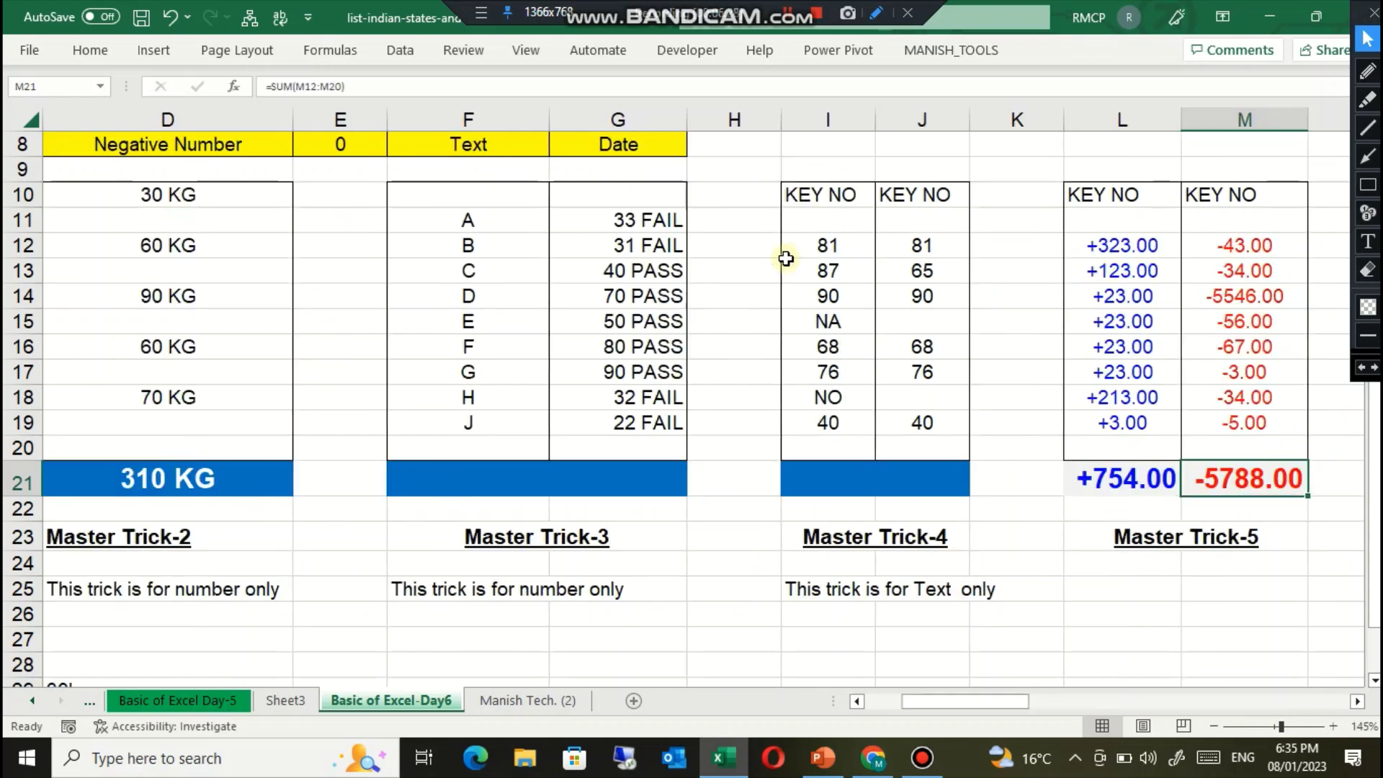
key("ctrl+1")
key("Up")
key("Up")
key("Up")
key("Up")
key("Up")
key("Up")
key("Up")
key("Up")
key("Up")
key("Up")
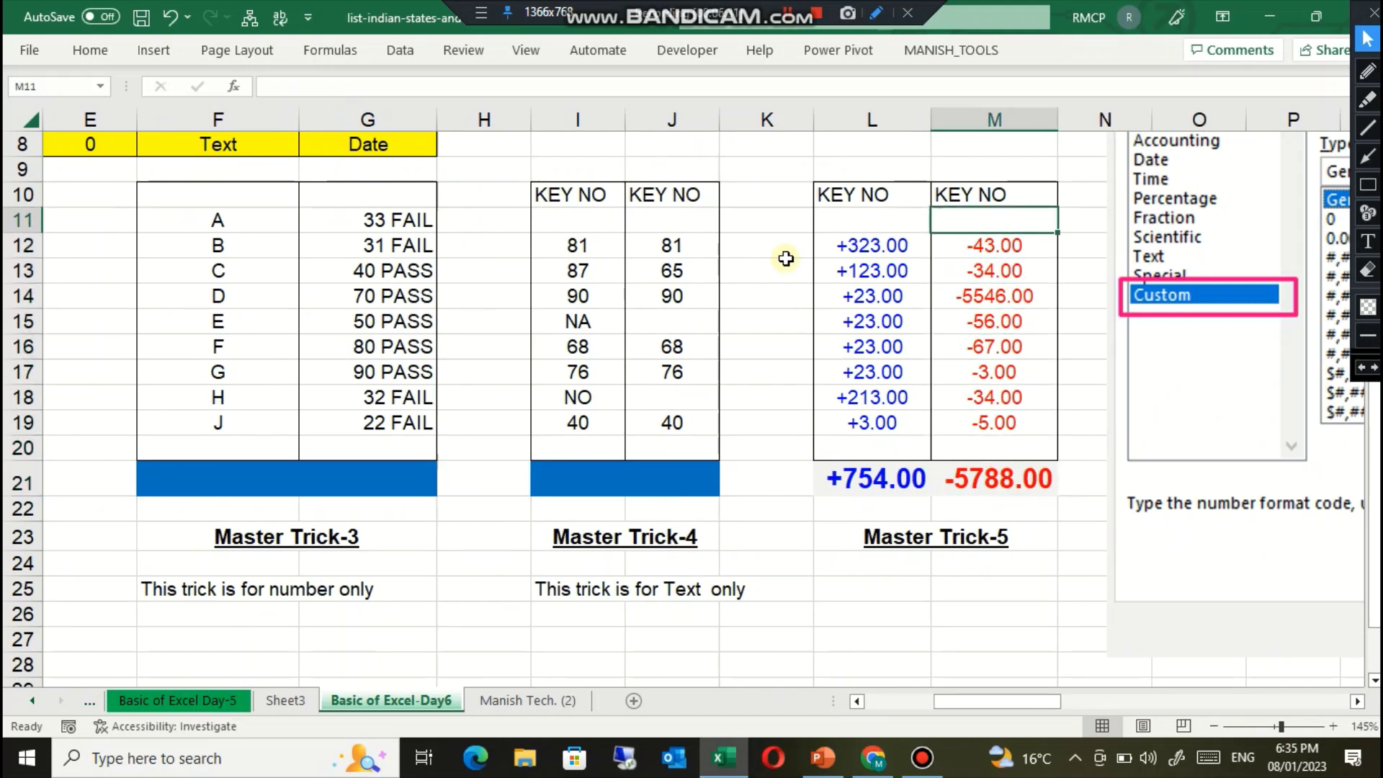
Step: Examine the stored values behind the blue plus-signed numbers in L12:L19 of Master Trick-5
key("Down")
key("Left")
key("Up")
key("Down")
key("Down")
key("Down")
key("Down")
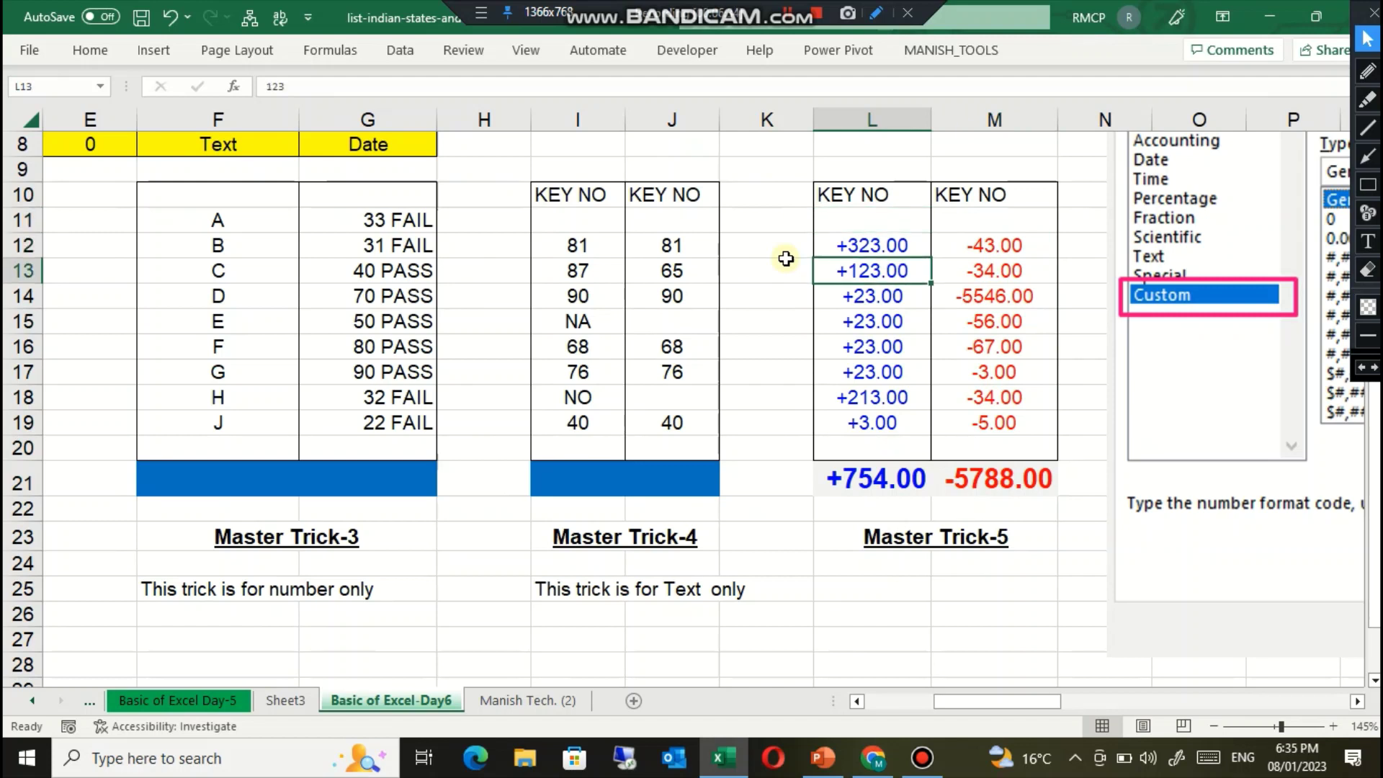
key("Down")
key("Down")
key("Down")
key("Up")
key("Up")
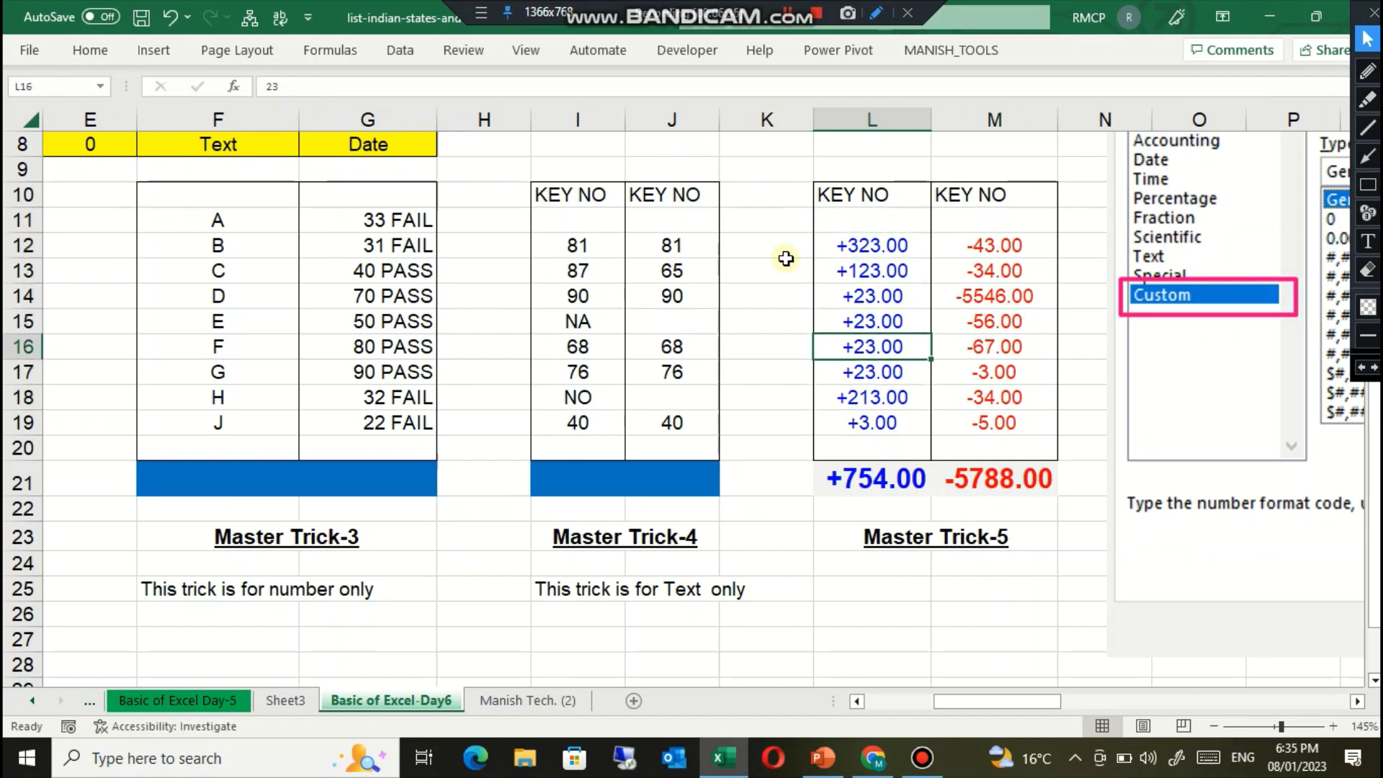
key("Up")
key("Up")
key("Up")
key("Up")
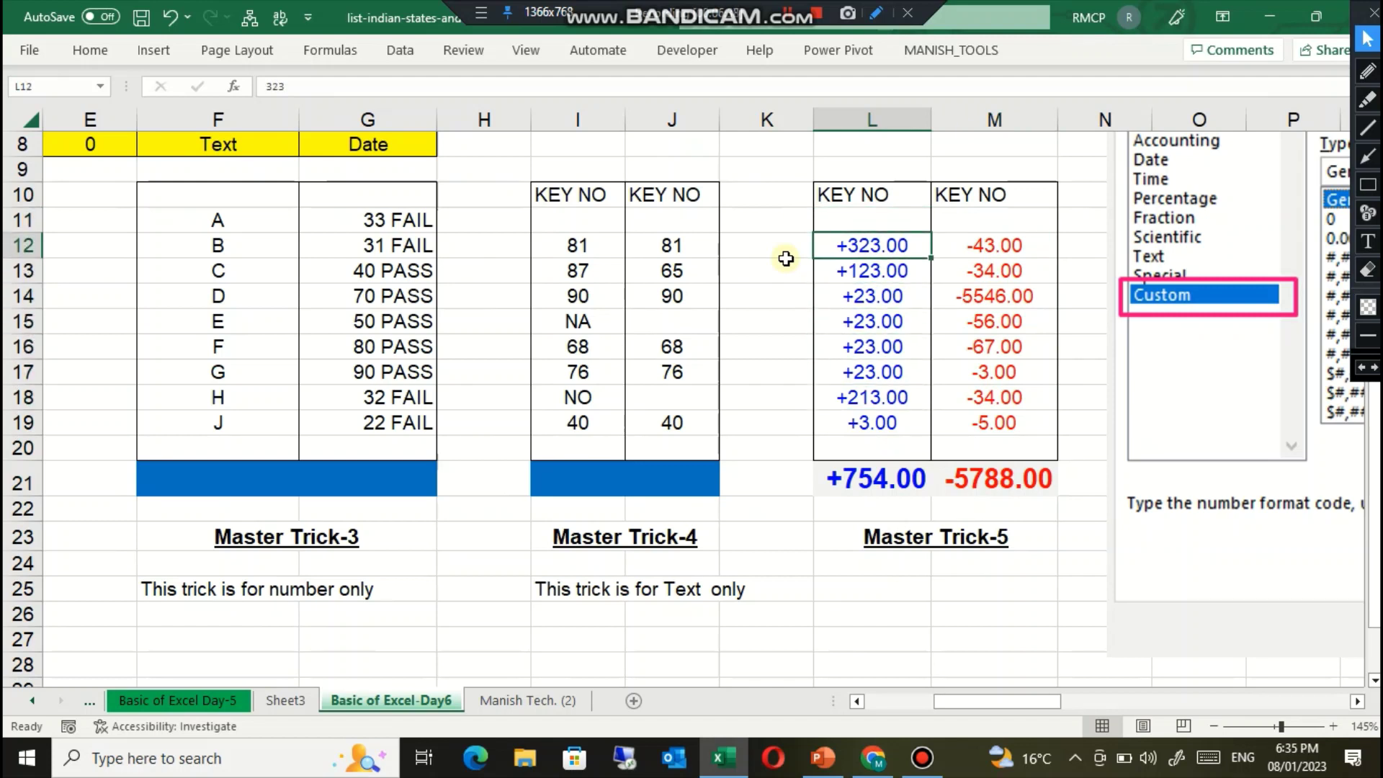
key("Right")
key("Left")
key("Up")
key("Down")
key("Down")
key("Down")
key("Down")
key("Down")
key("Down")
key("Down")
key("Down")
key("Up")
key("Up")
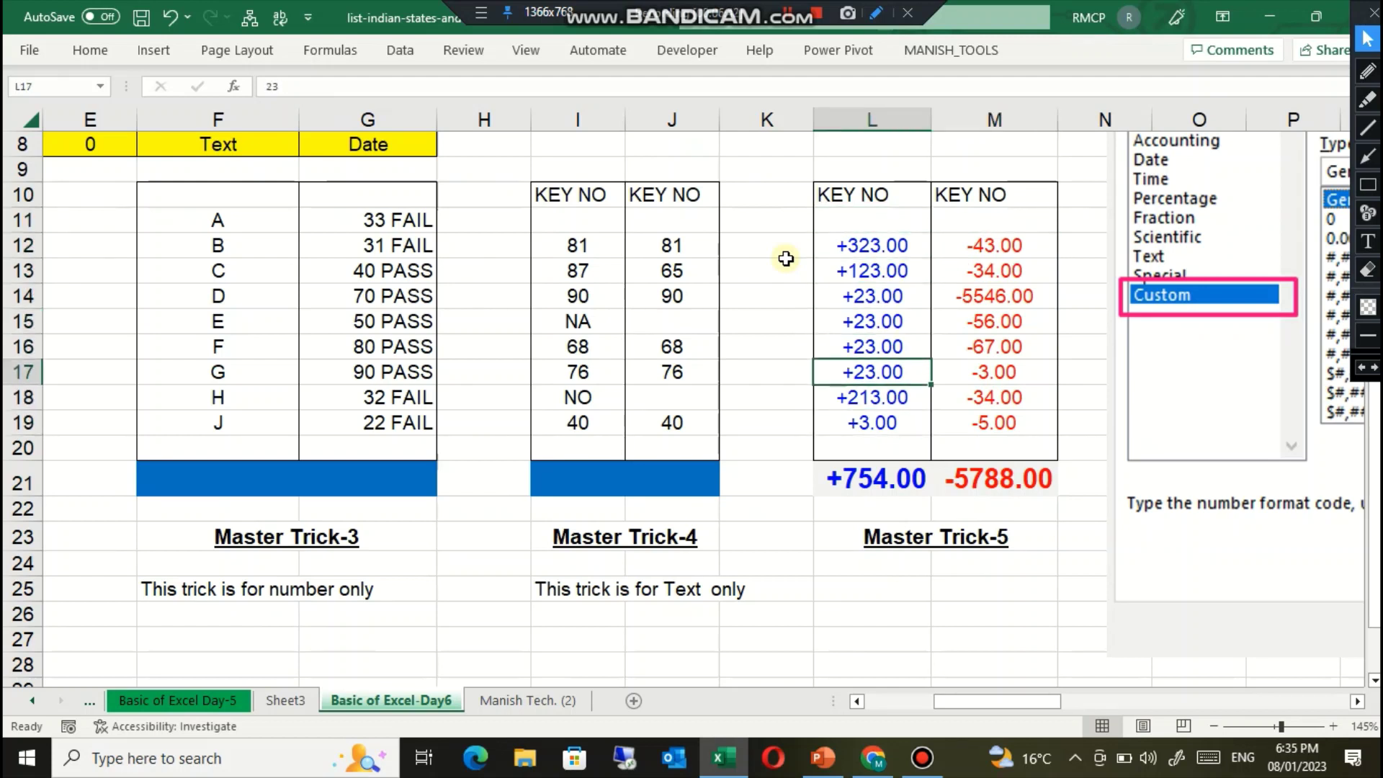
Step: Compare the stored values of L12:L17 with their plus-signed, two-decimal display in Master Trick-5
key("Up")
key("Up")
key("Up")
key("Up")
key("Up")
key("Down")
key("Down")
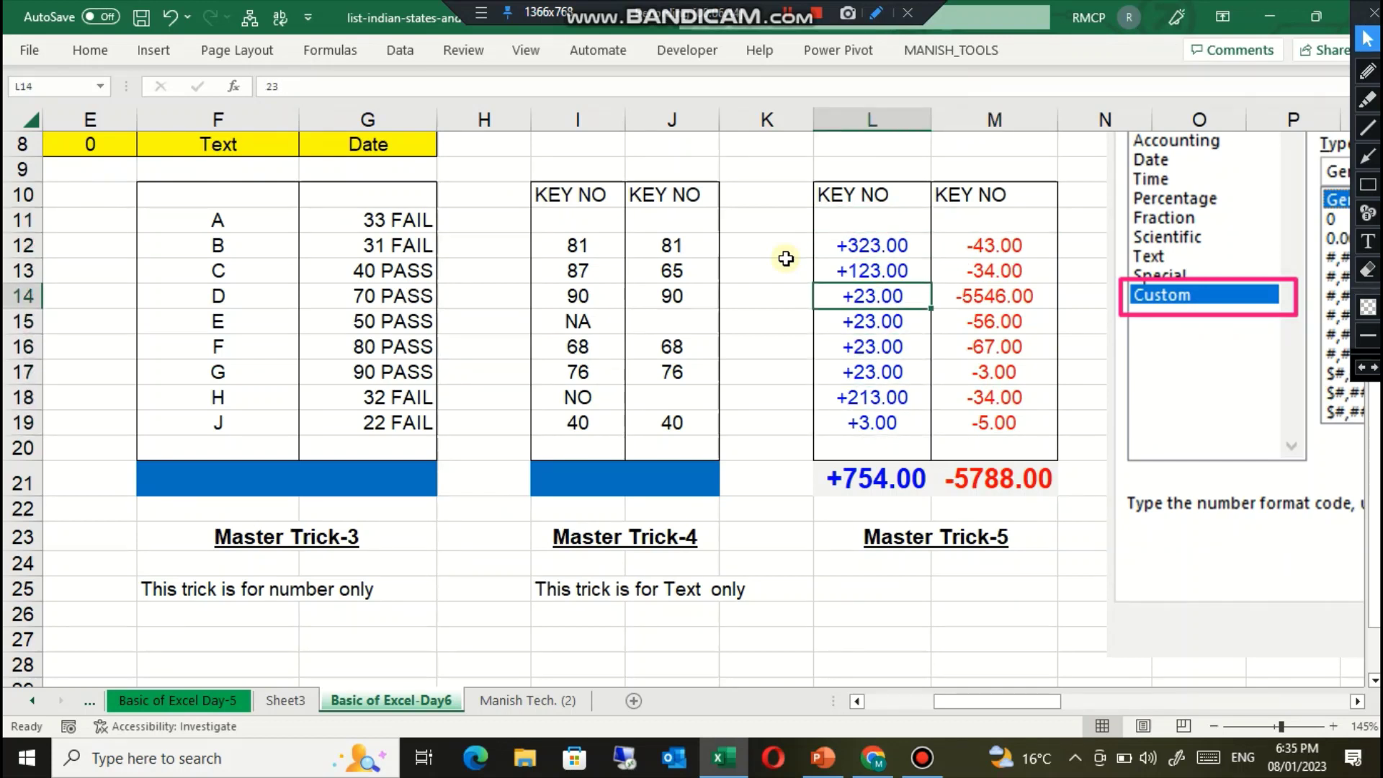
key("Up")
key("Up")
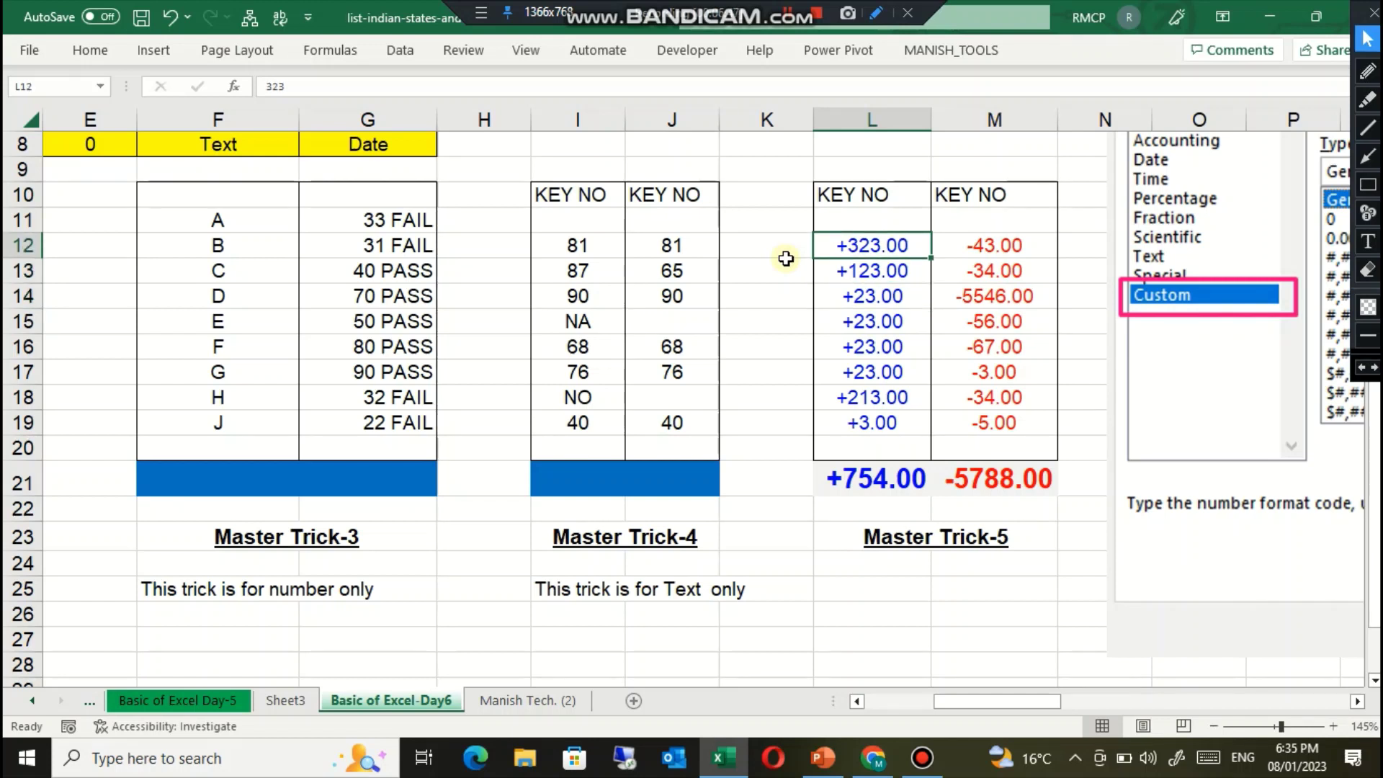
key("Down")
key("Down")
key("Down")
key("Down")
key("Down")
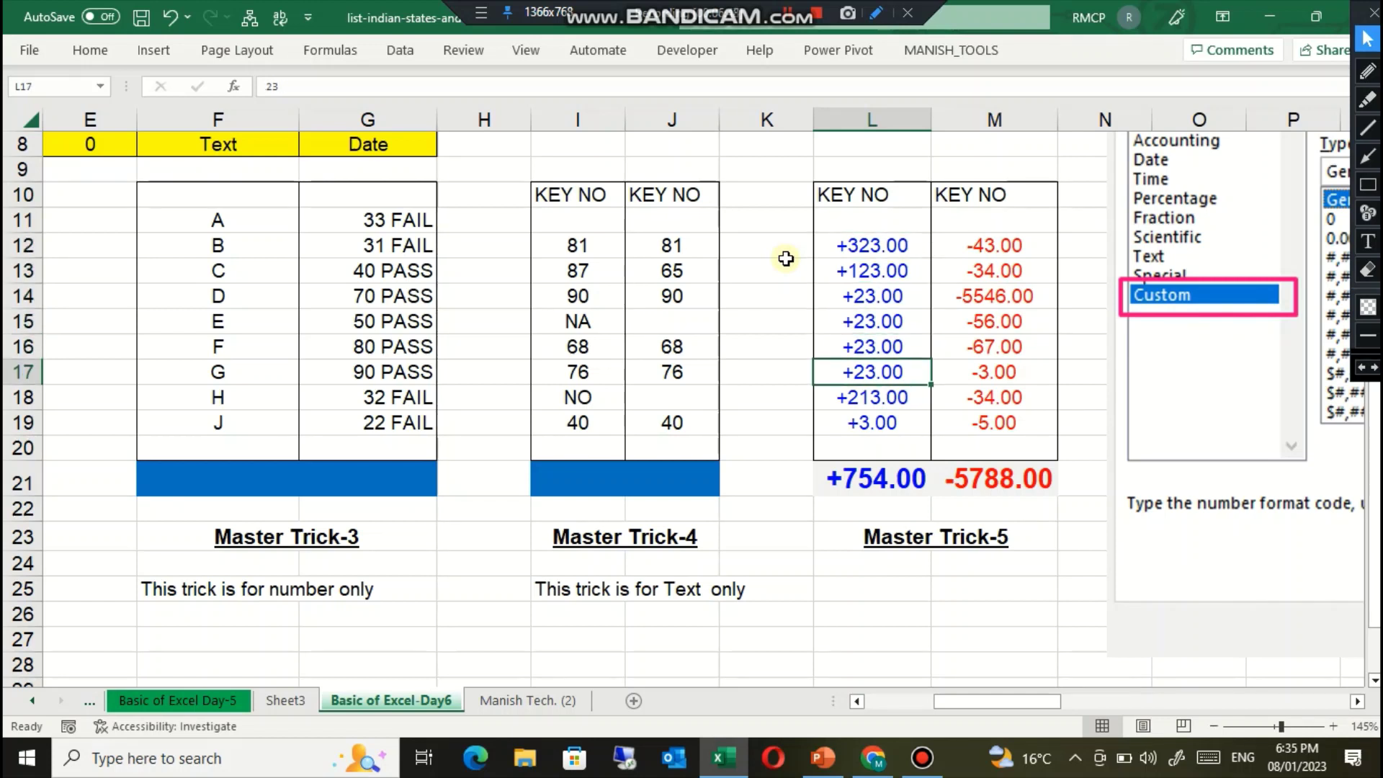
key("Up")
key("Up")
key("Up")
key("Up")
key("Up")
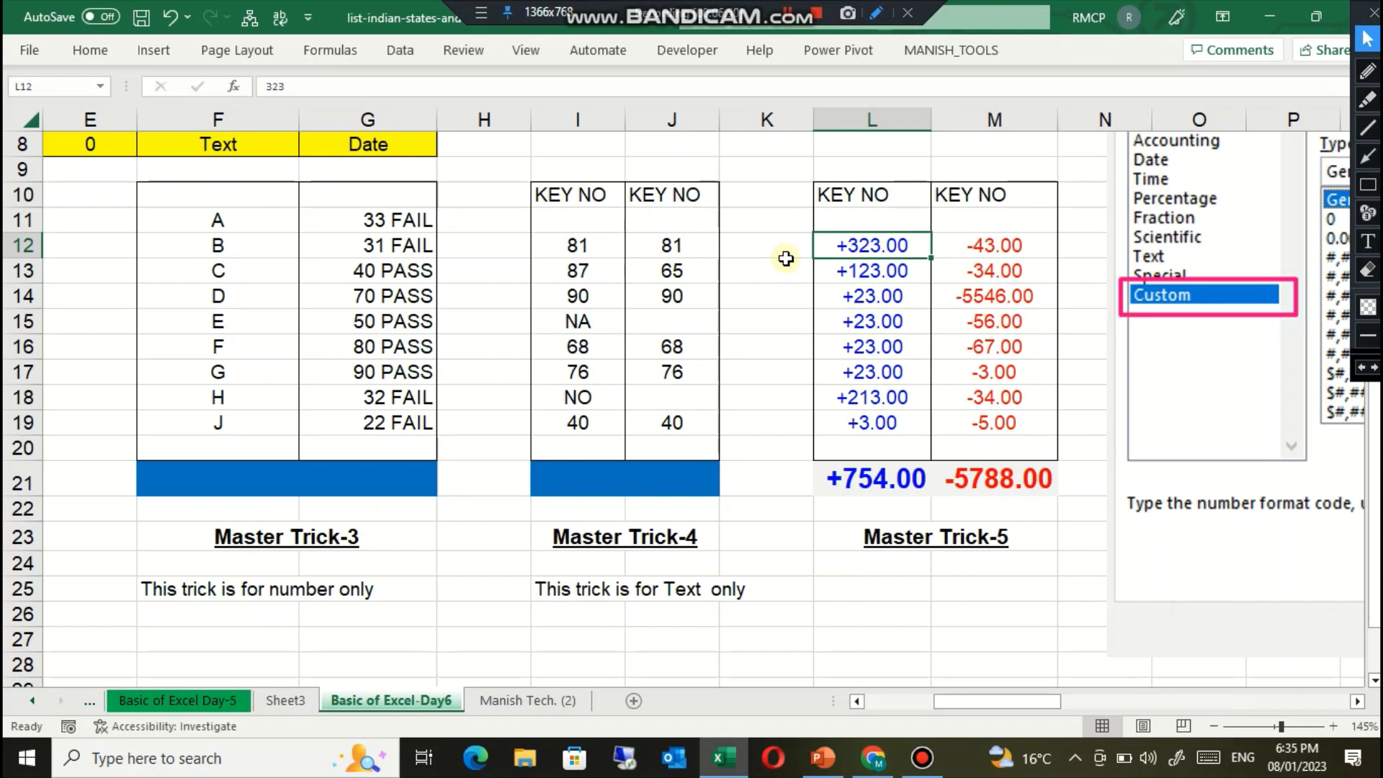
Step: Set L14 in Master Trick-5 to 345 and widen column L so the total in L21 fits
key("Down")
key("Down")
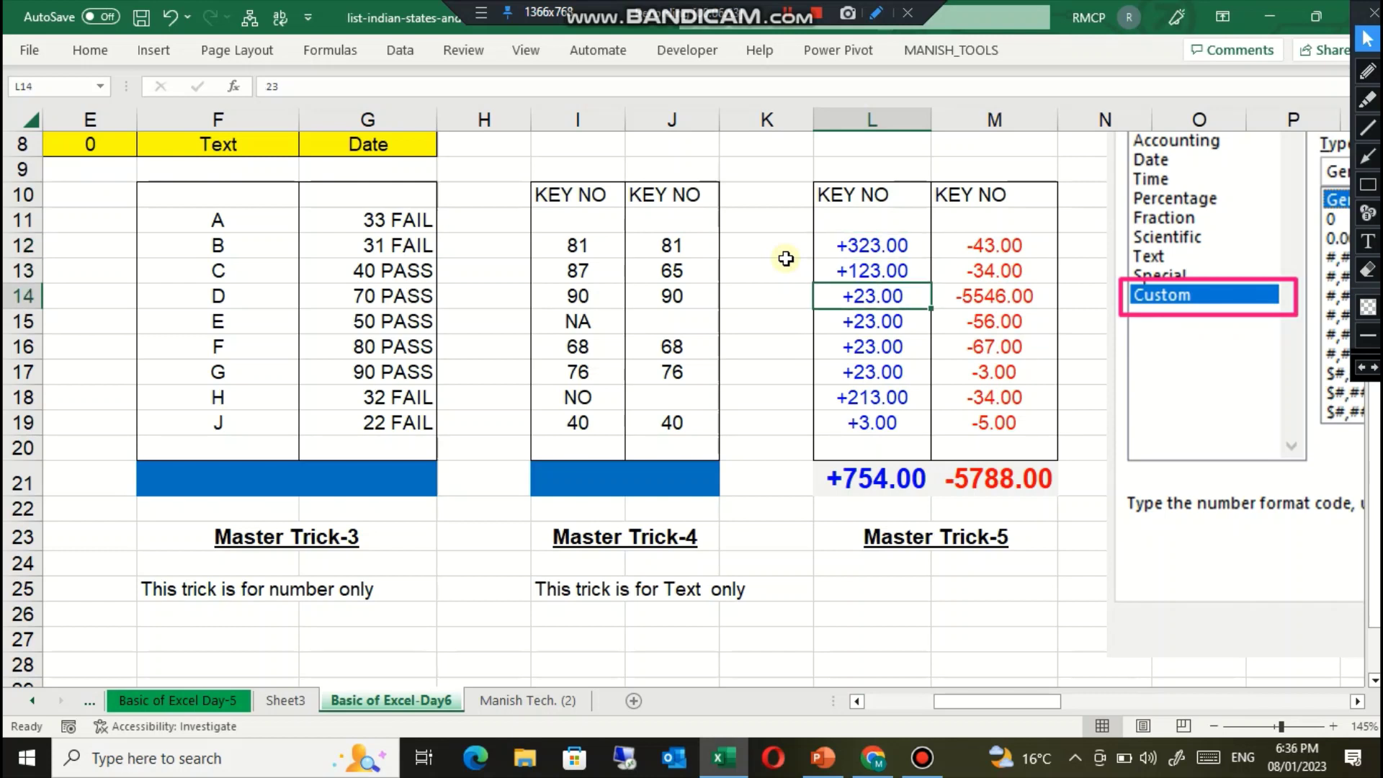
type("345")
key("Return")
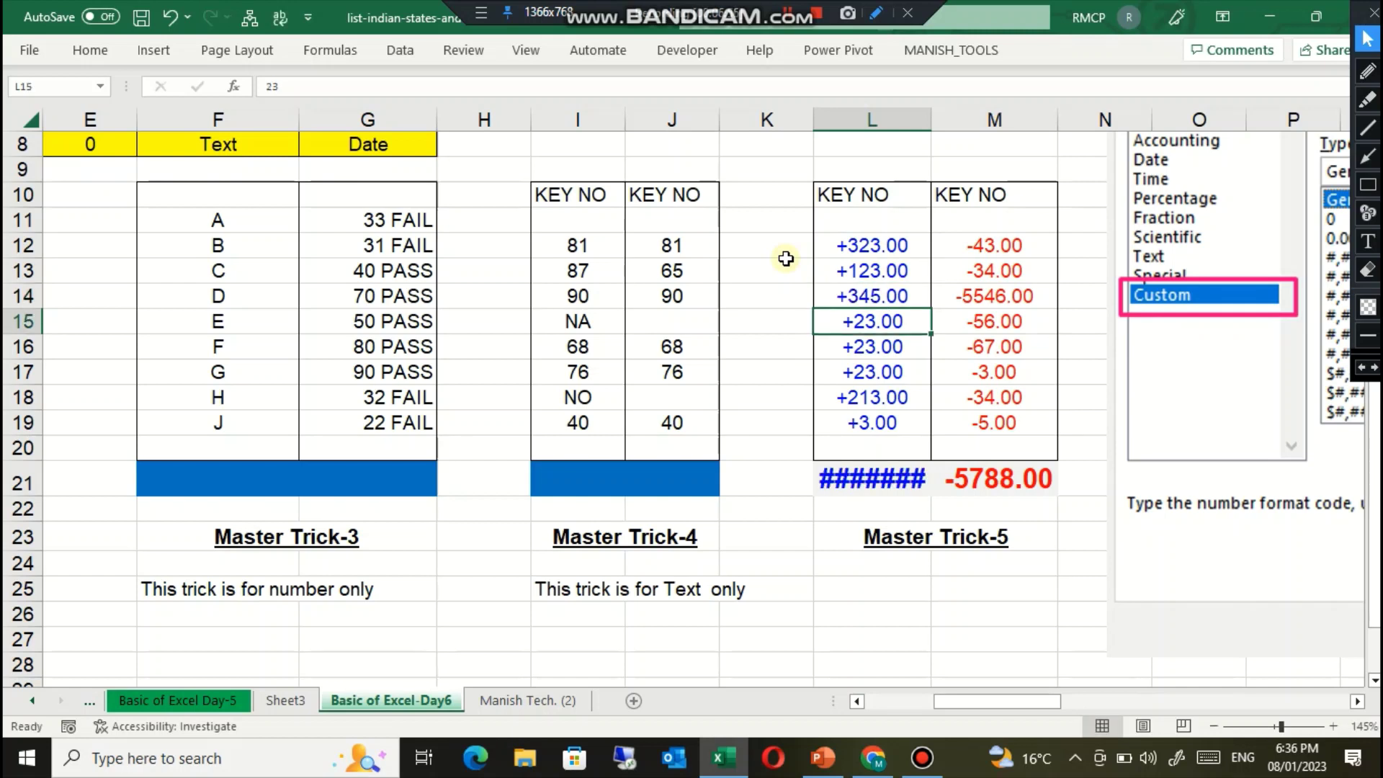
key("Up")
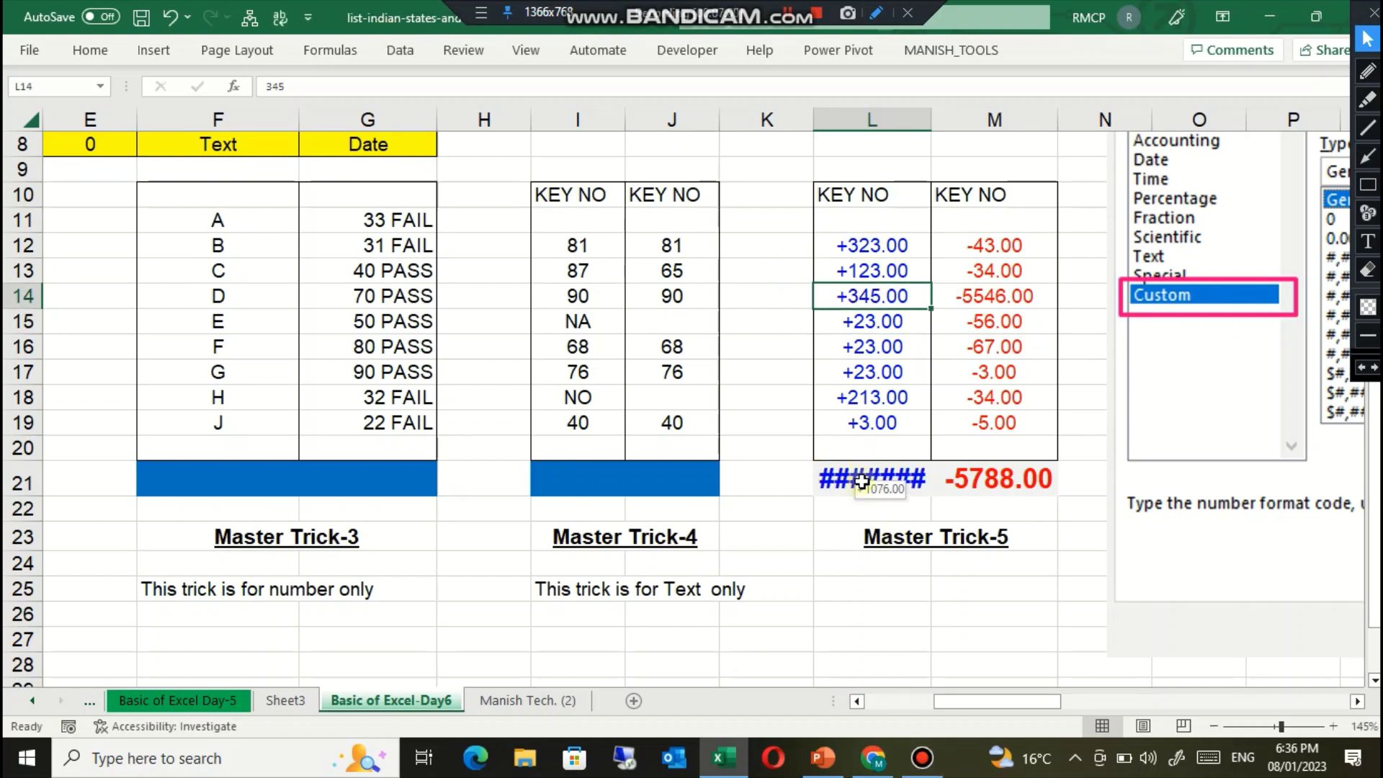
left_click_drag(932, 118, 959, 117)
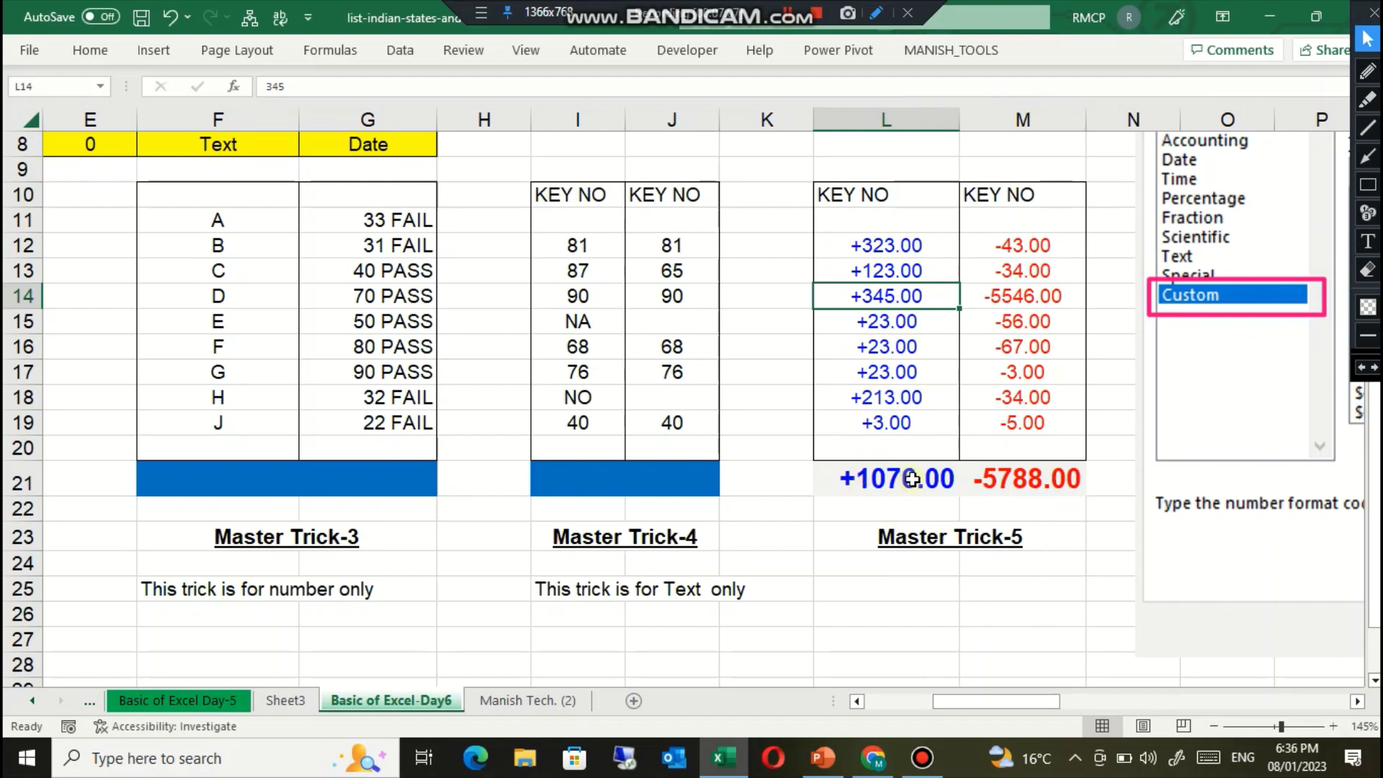
Step: Review the cells in column L of Master Trick-5 against the blue total in L21
left_click(890, 345)
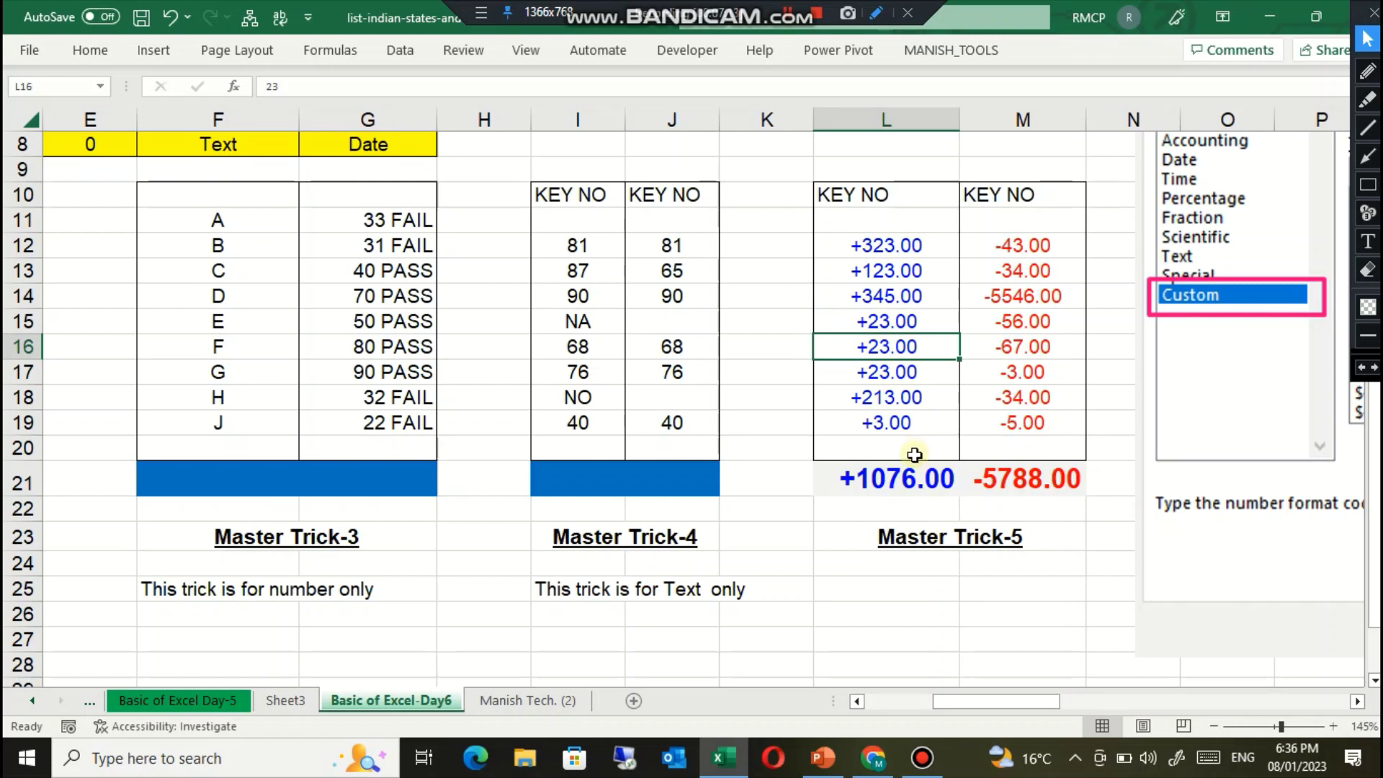
key("Down")
key("Down")
key("Down")
key("Up")
key("Up")
key("Up")
key("Up")
key("Up")
key("Up")
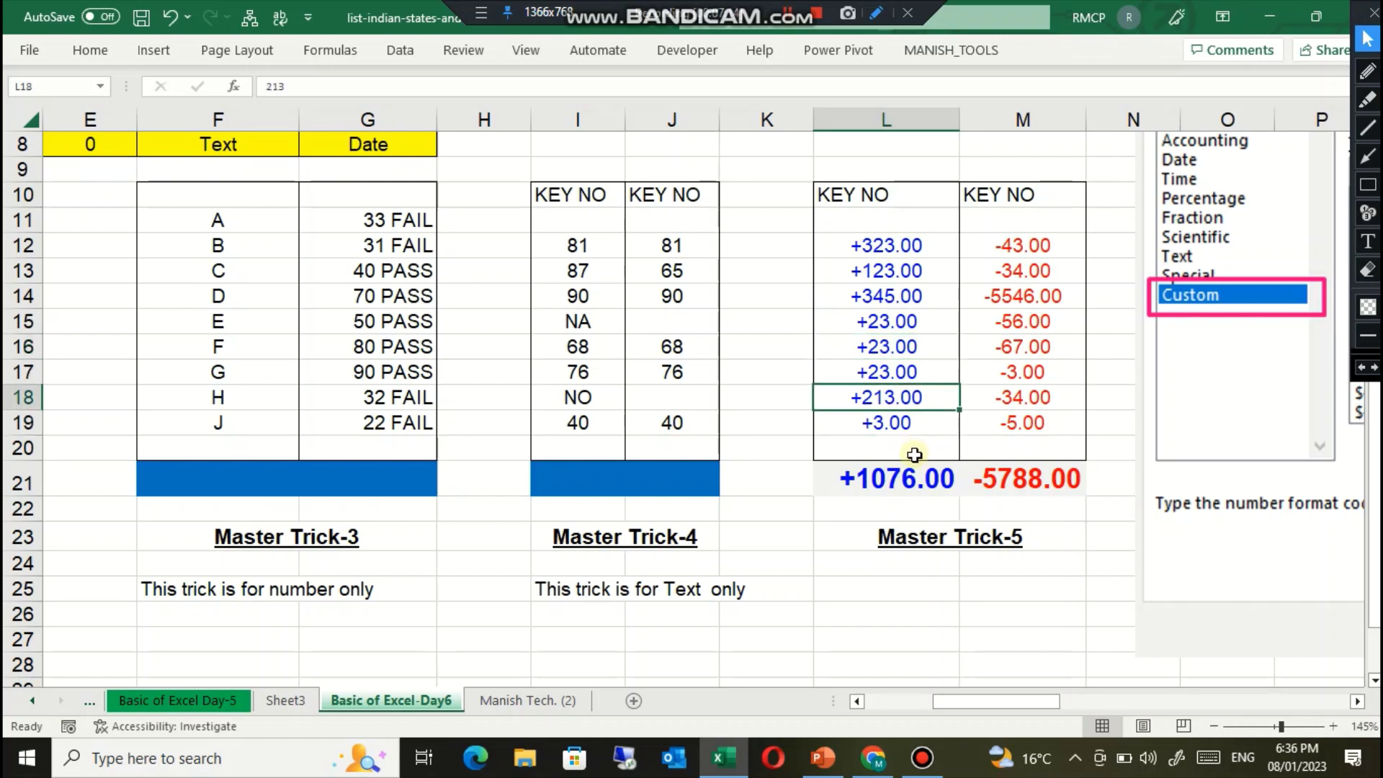
key("Up")
key("Down")
key("Down")
key("Down")
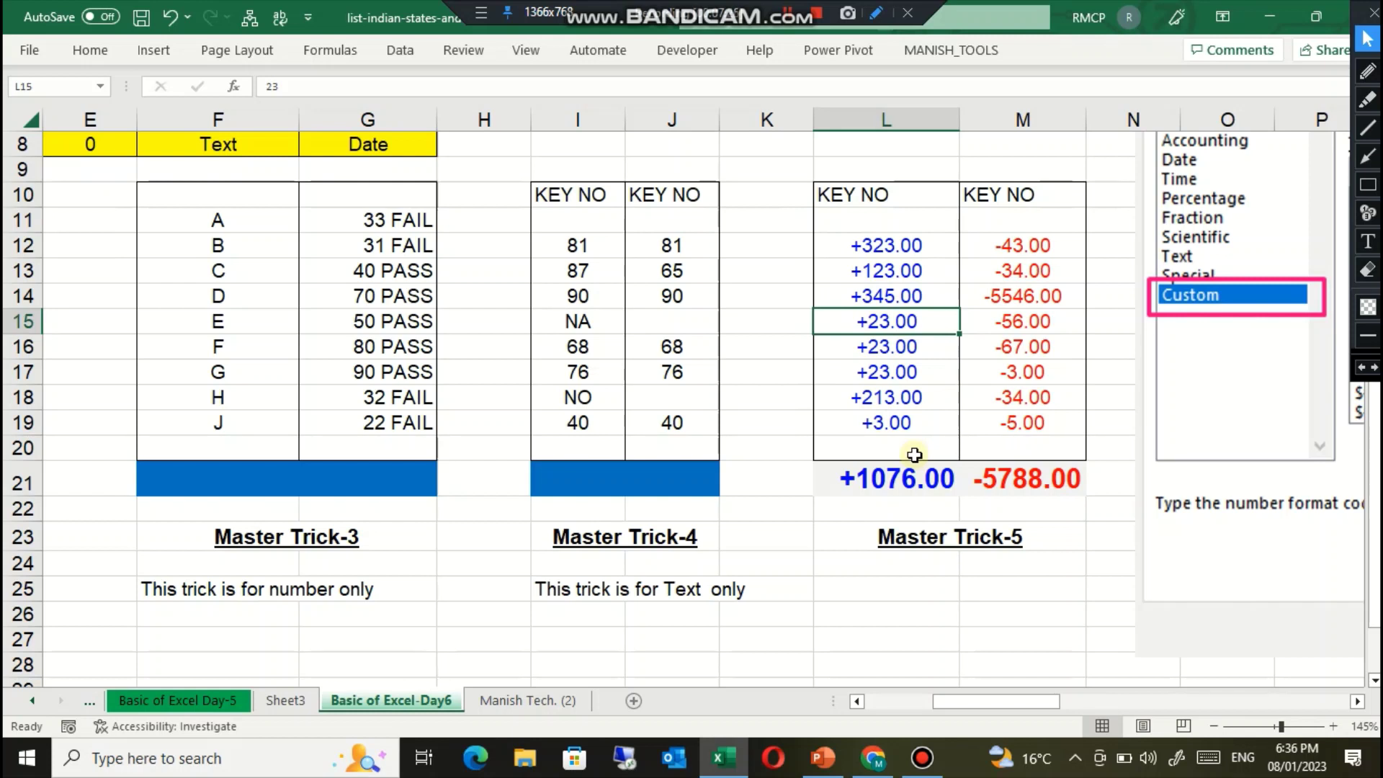
Step: Enter the plain number 4555 in the unformatted cell L27 below Master Trick-5
key("Down")
key("Down")
key("Down")
key("Down")
key("Down")
key("Down")
key("Down")
key("Down")
key("Down")
key("Down")
key("Down")
key("Down")
key("Down")
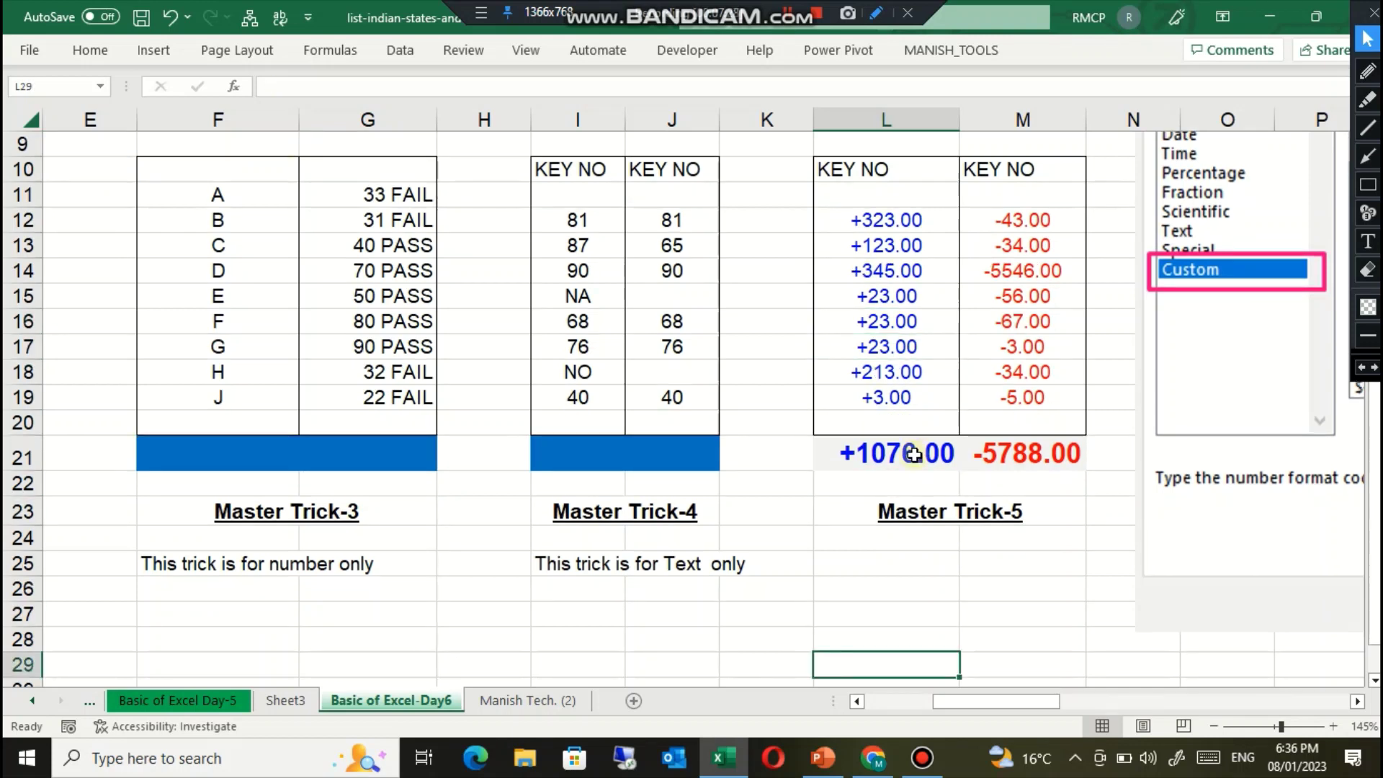
key("Up")
type("4")
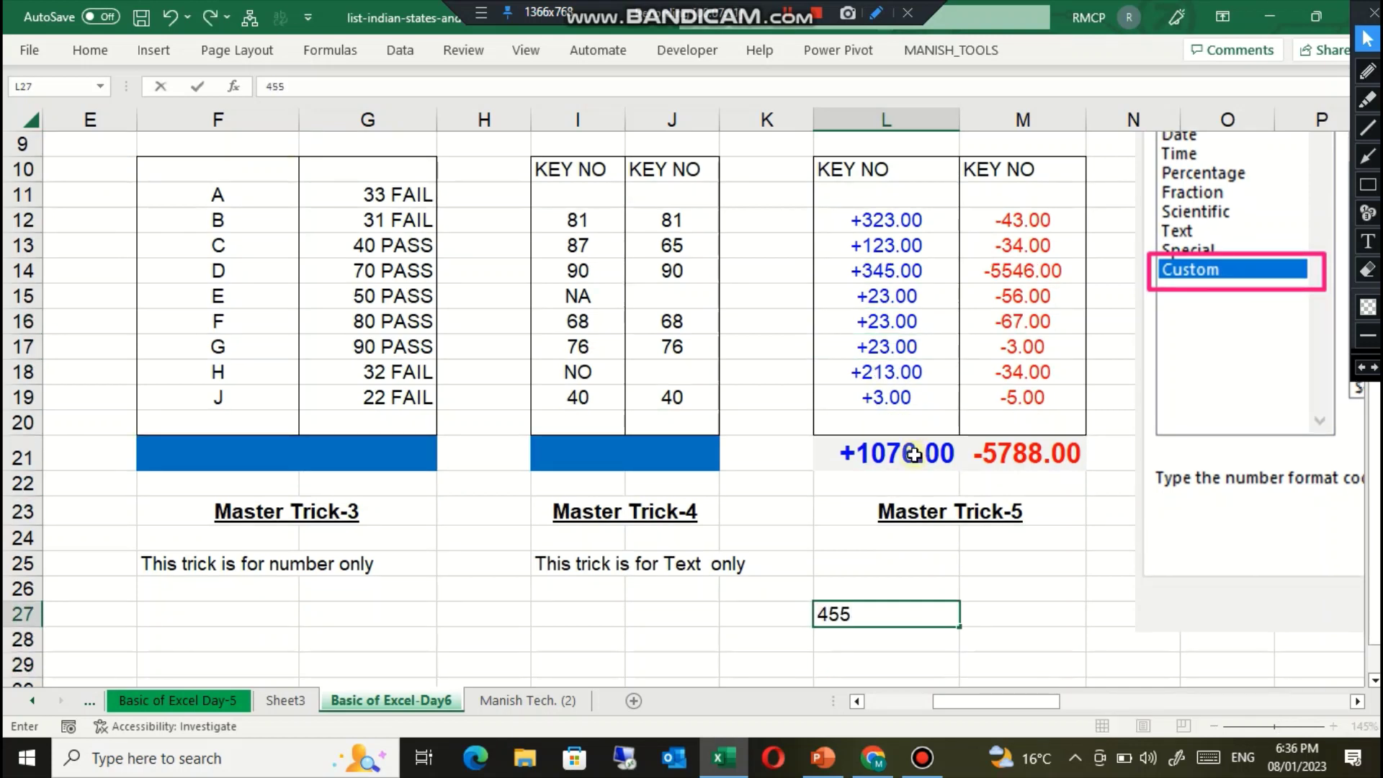
key("Return")
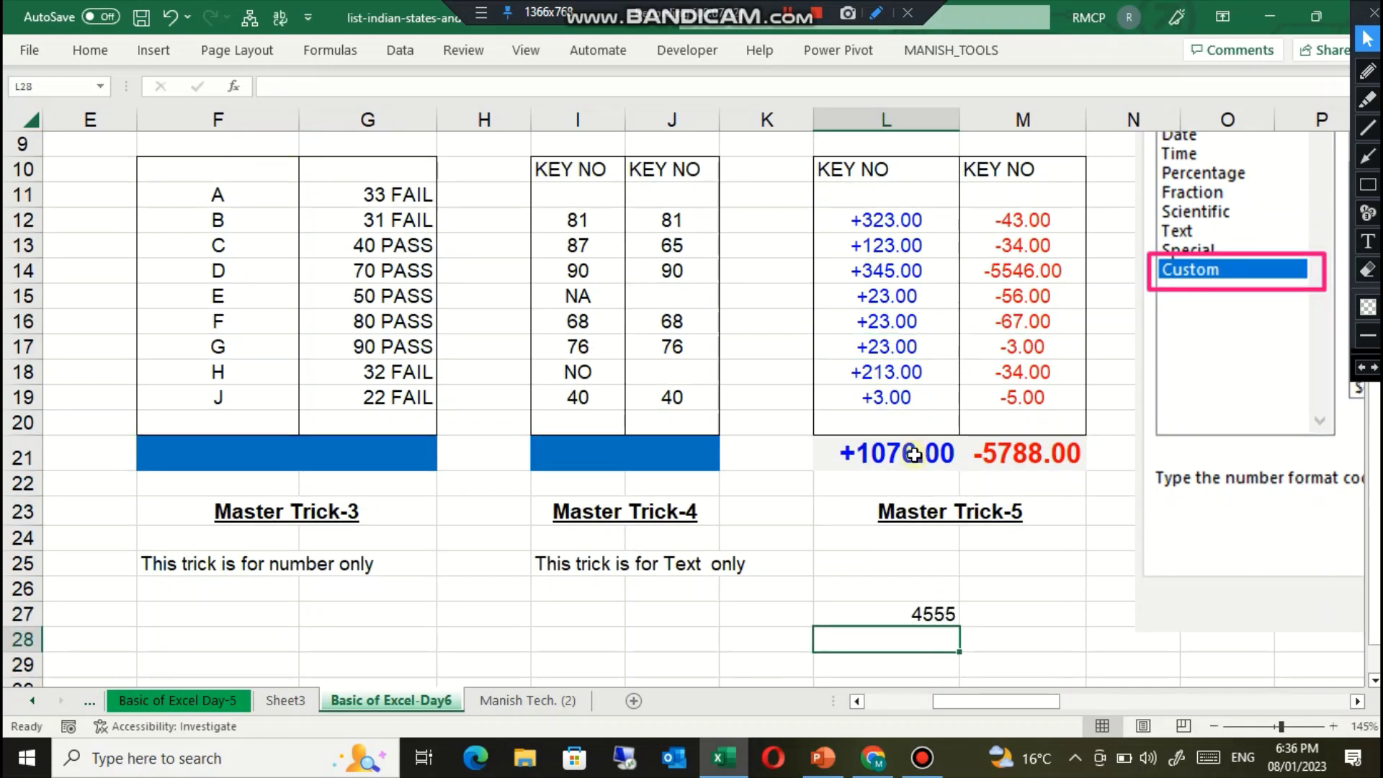
Step: Replace the number in L18 of Master Trick-5 with 345
key("Up")
key("Up")
key("Up")
key("Up")
key("Up")
key("Up")
key("Up")
key("Up")
key("Up")
key("Up")
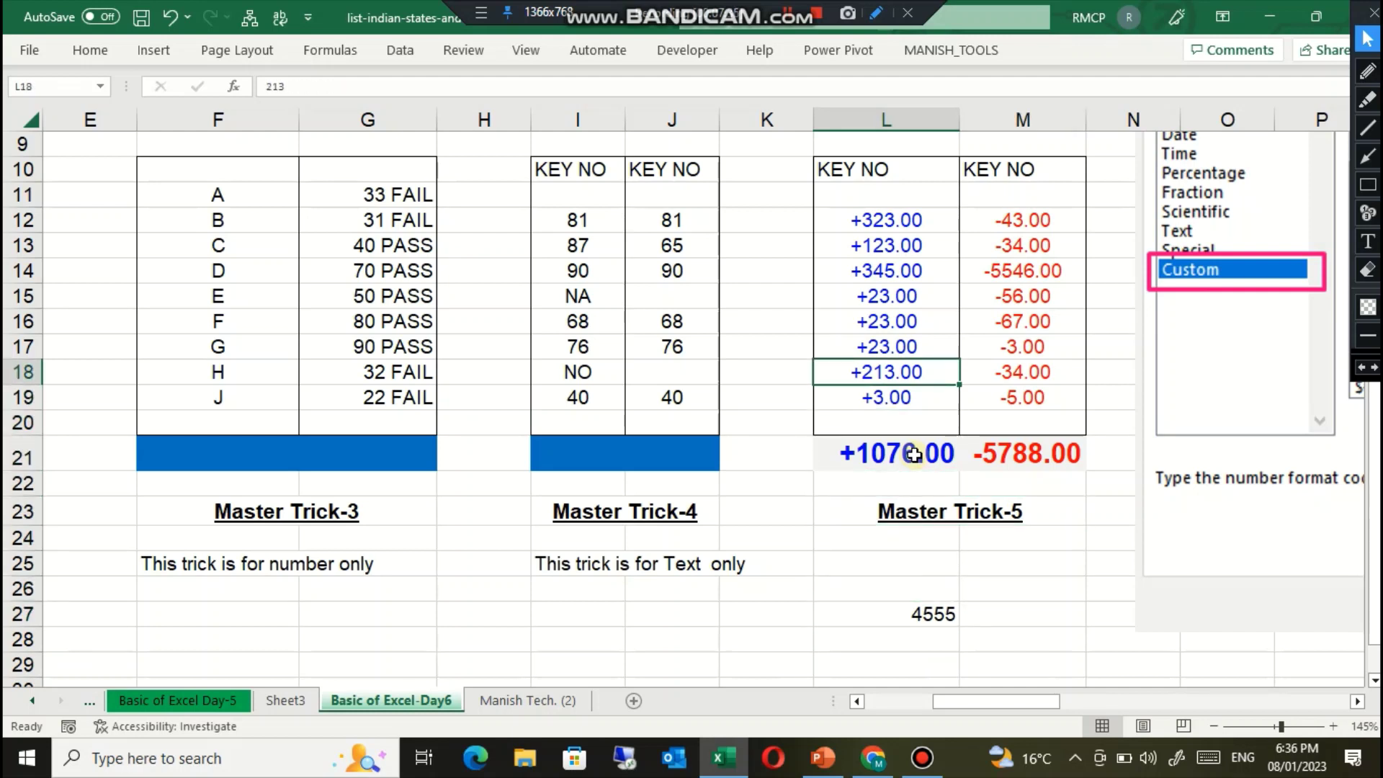
type("345")
key("Return")
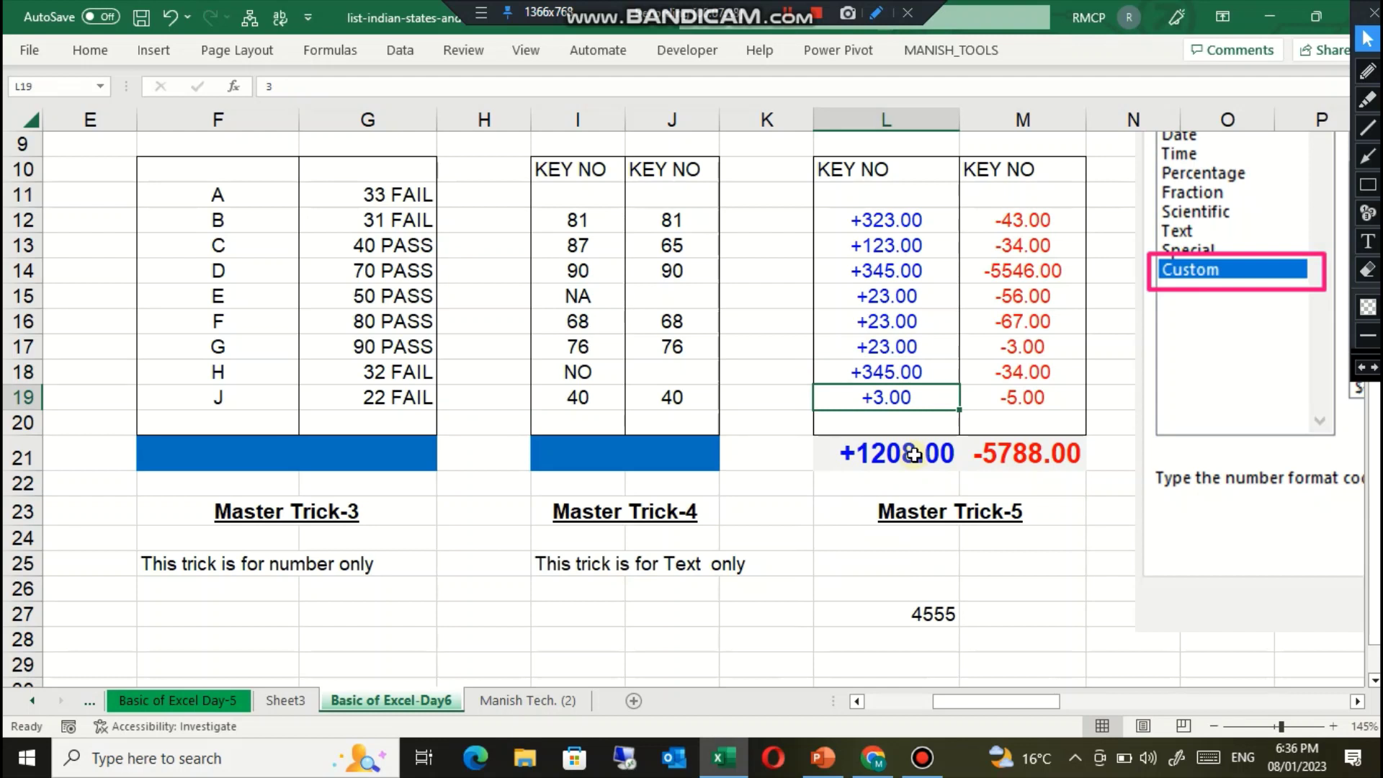
Step: Examine the stored values behind the red negative numbers in M12:M19 of Master Trick-5
key("Up")
key("Up")
key("Up")
key("Right")
key("Up")
key("Up")
key("Up")
key("Up")
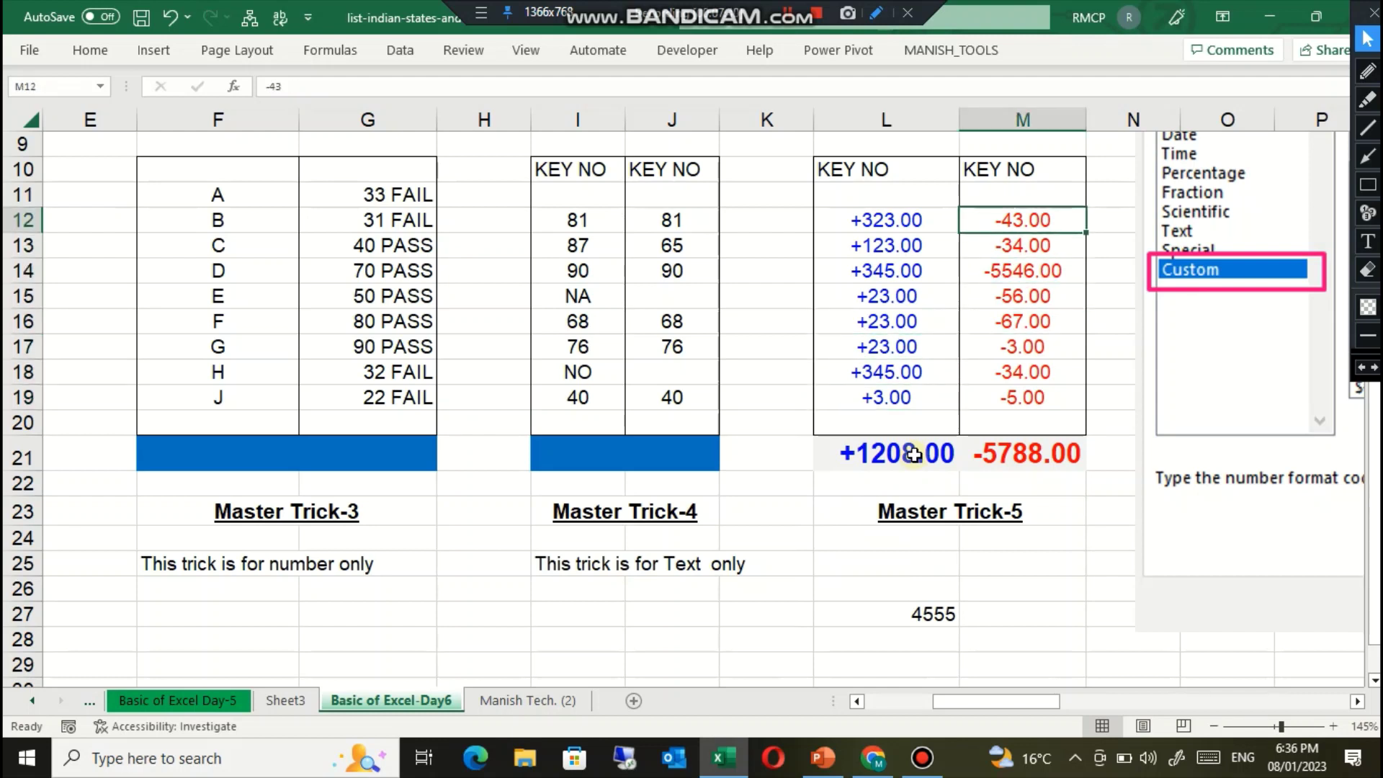
key("Down")
key("Down")
key("Down")
key("Down")
key("Up")
key("Up")
key("Up")
key("Up")
key("Down")
key("Down")
key("Down")
key("Down")
key("Down")
key("Down")
key("Down")
key("Down")
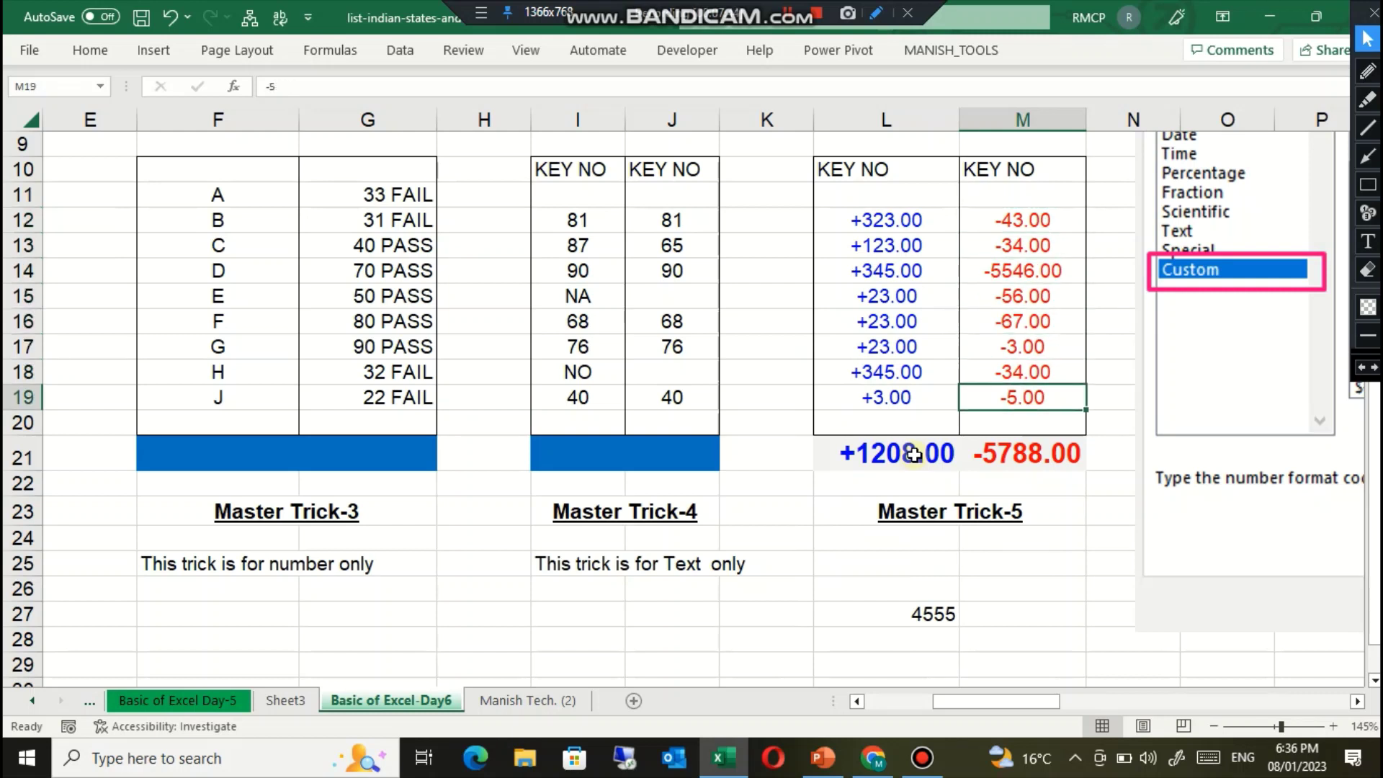
key("Up")
key("Up")
key("Up")
key("Up")
key("Up")
key("Up")
key("Up")
key("Up")
key("Up")
key("Up")
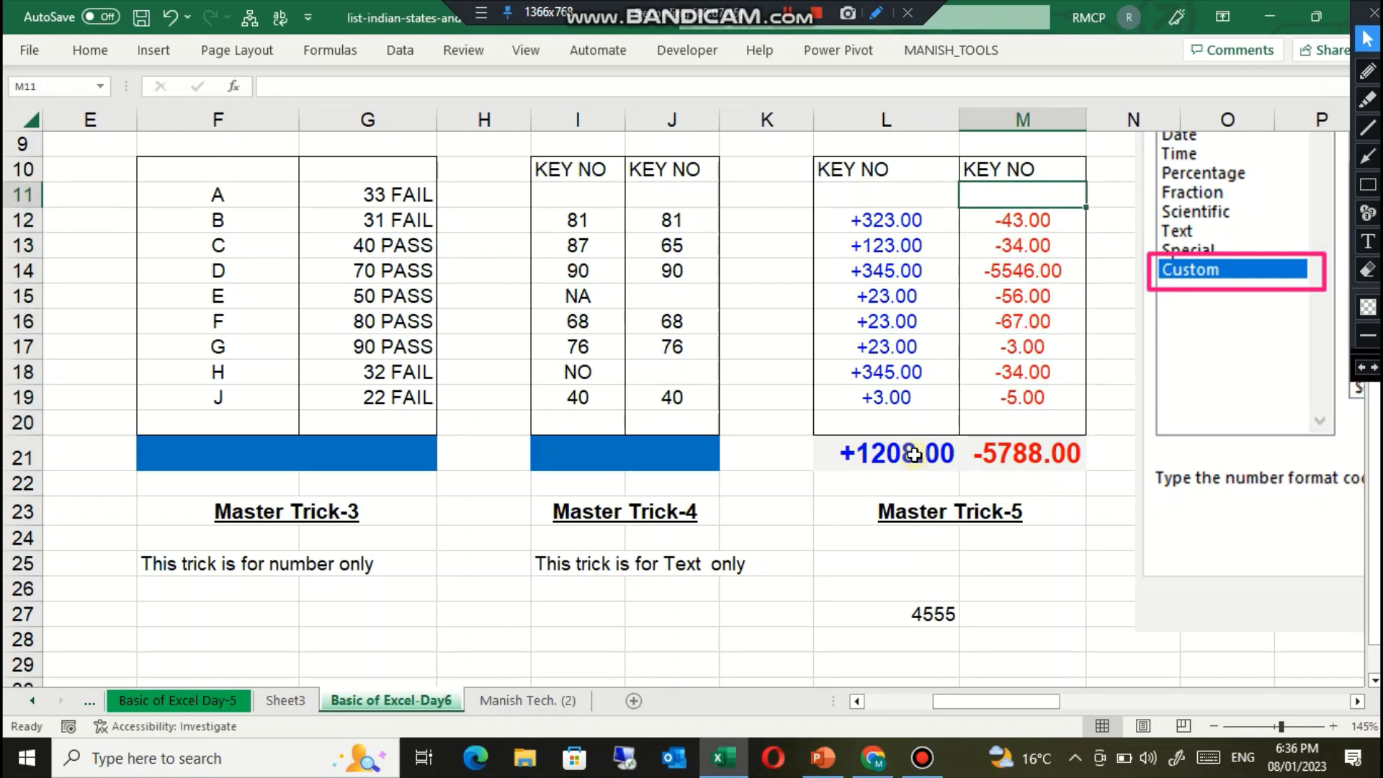
Step: Return to Master Trick-1 and examine the values stored in the blank-looking cells from B10 down
key("Down")
key("Down")
key("Left")
key("Left")
key("Left")
key("Left")
key("Left")
key("Left")
key("Left")
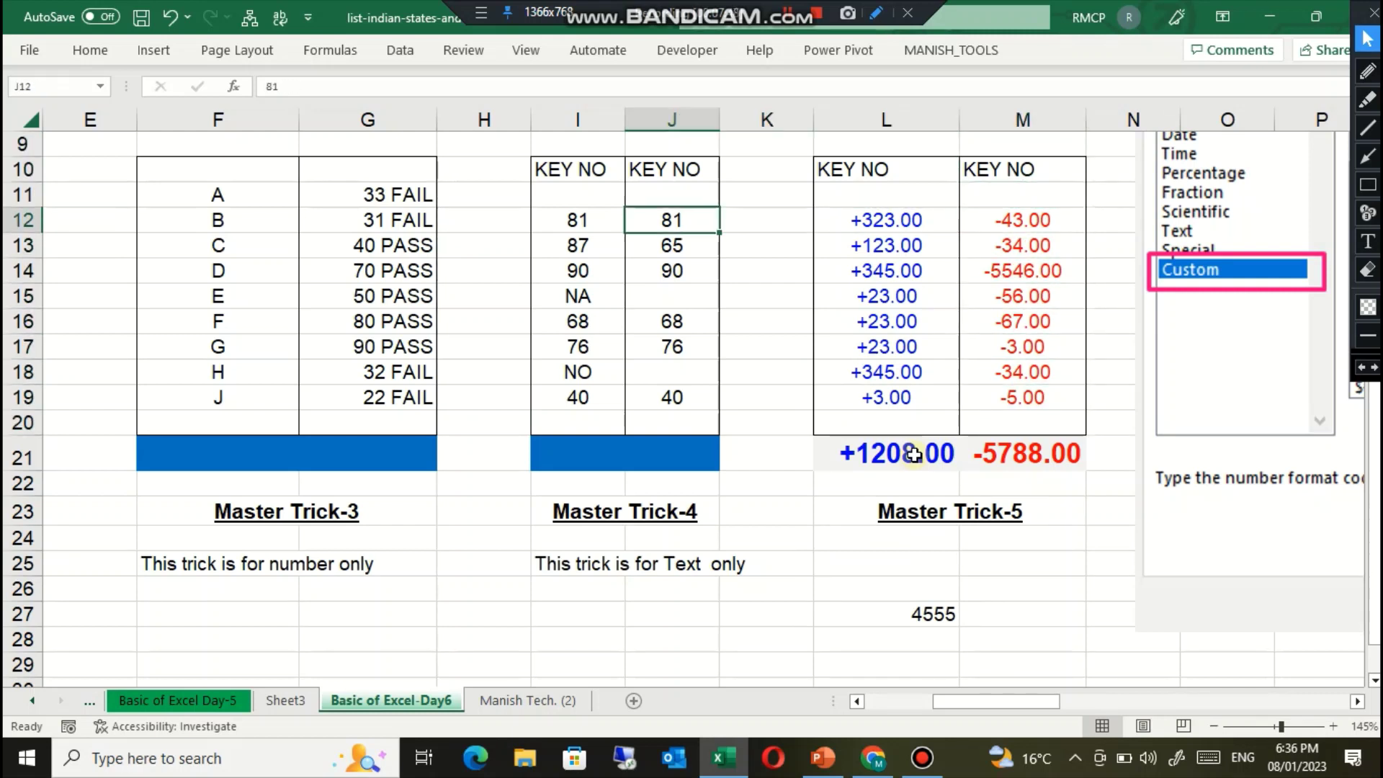
key("Left")
key("Left")
key("Left")
key("Left")
key("Left")
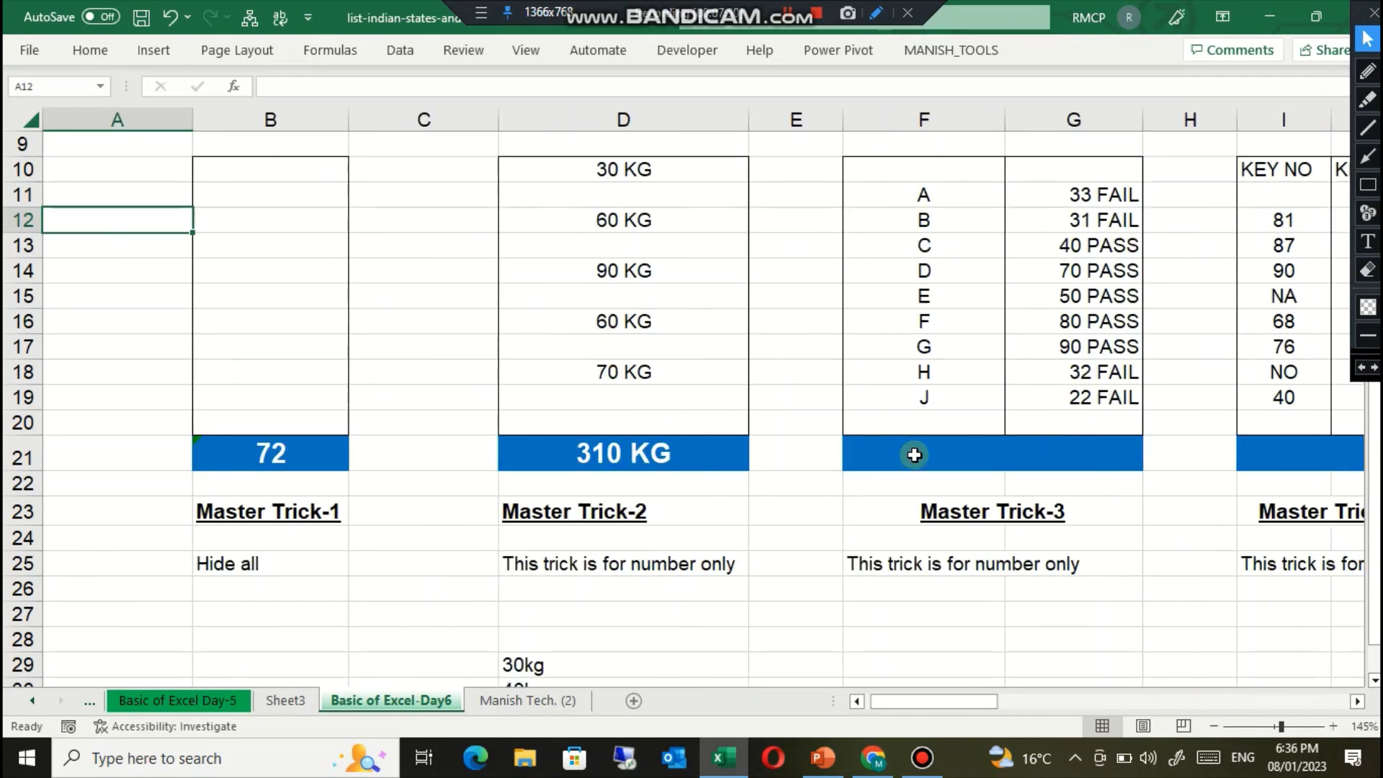
key("Right")
key("Up")
key("Up")
key("Up")
key("Up")
key("Up")
key("Up")
key("Up")
key("Up")
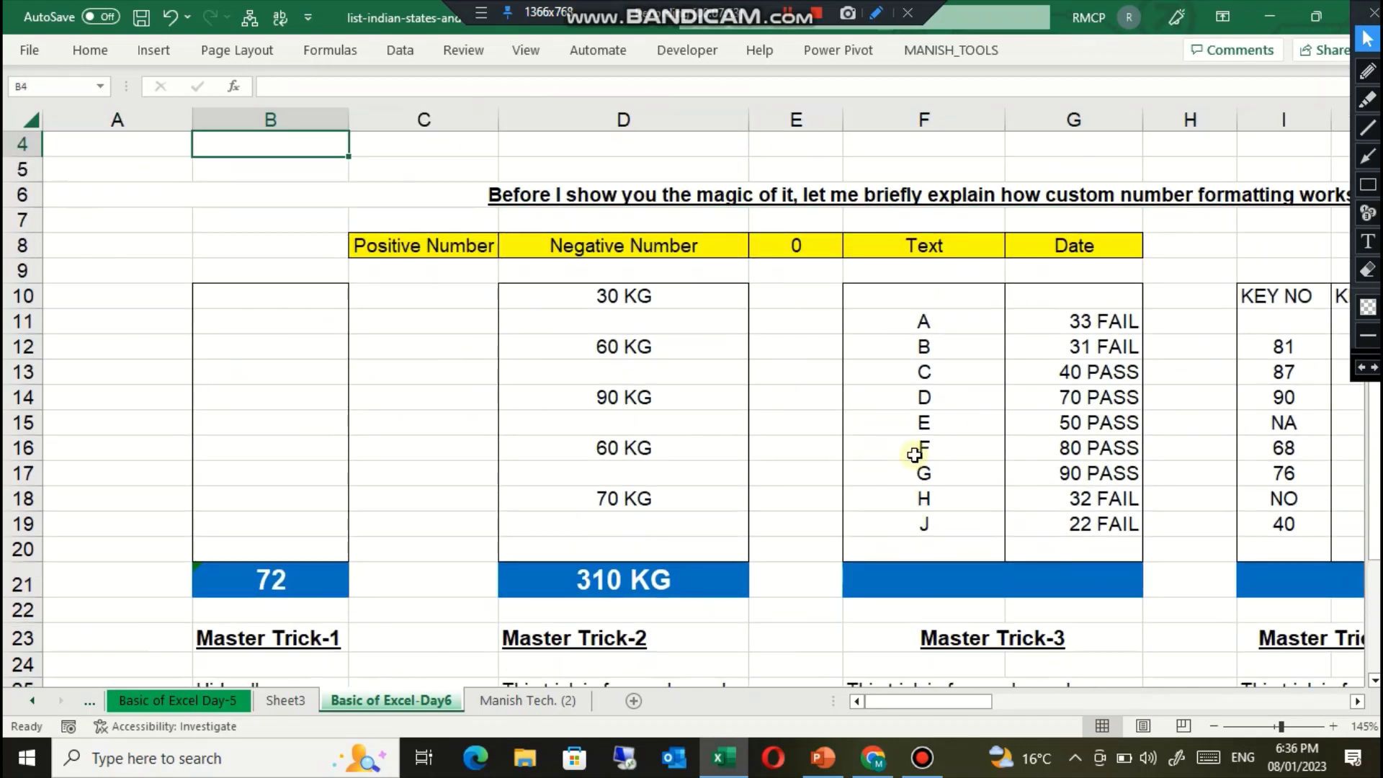
key("Down")
key("Down")
key("Down")
key("Down")
key("Down")
key("Down")
key("Down")
key("Up")
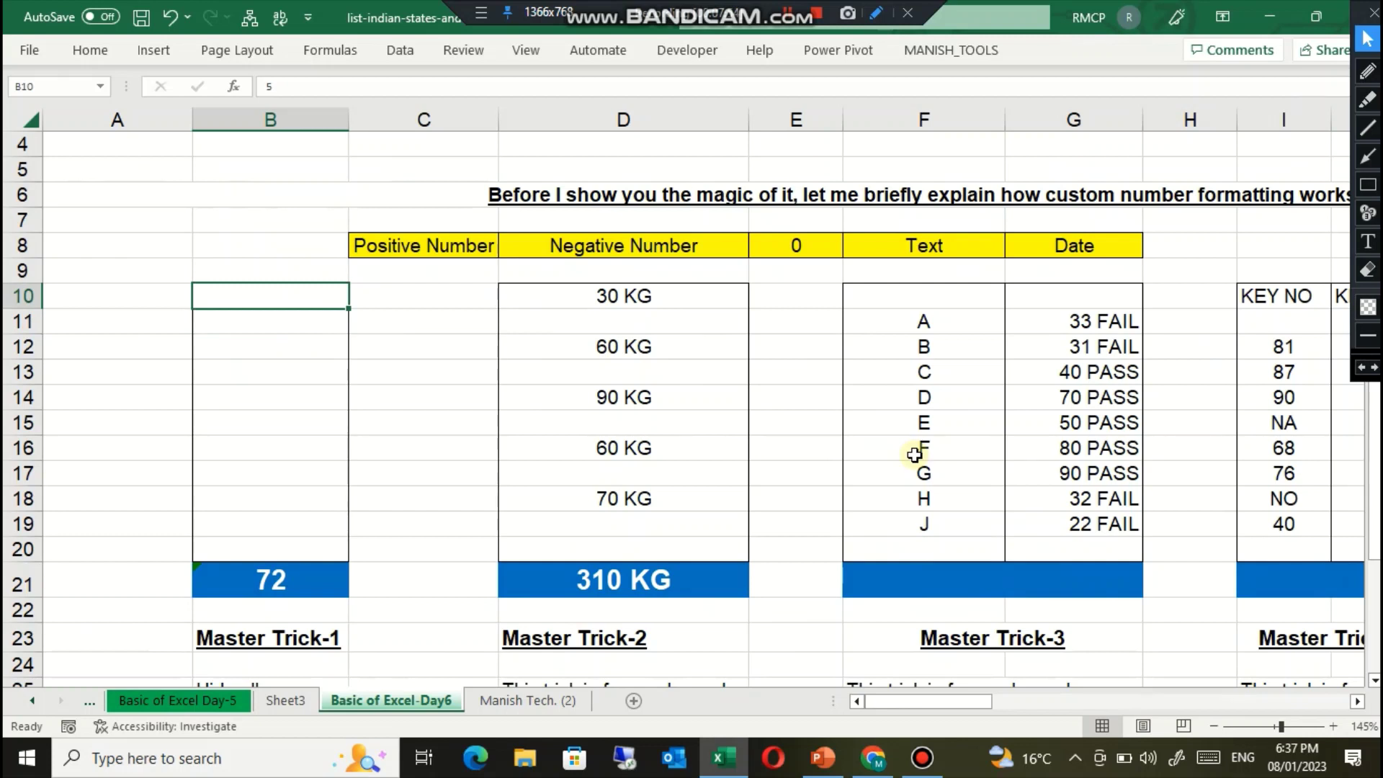
key("Down")
key("Down")
key("Down")
key("Down")
key("Down")
key("Down")
key("Down")
key("Down")
key("Down")
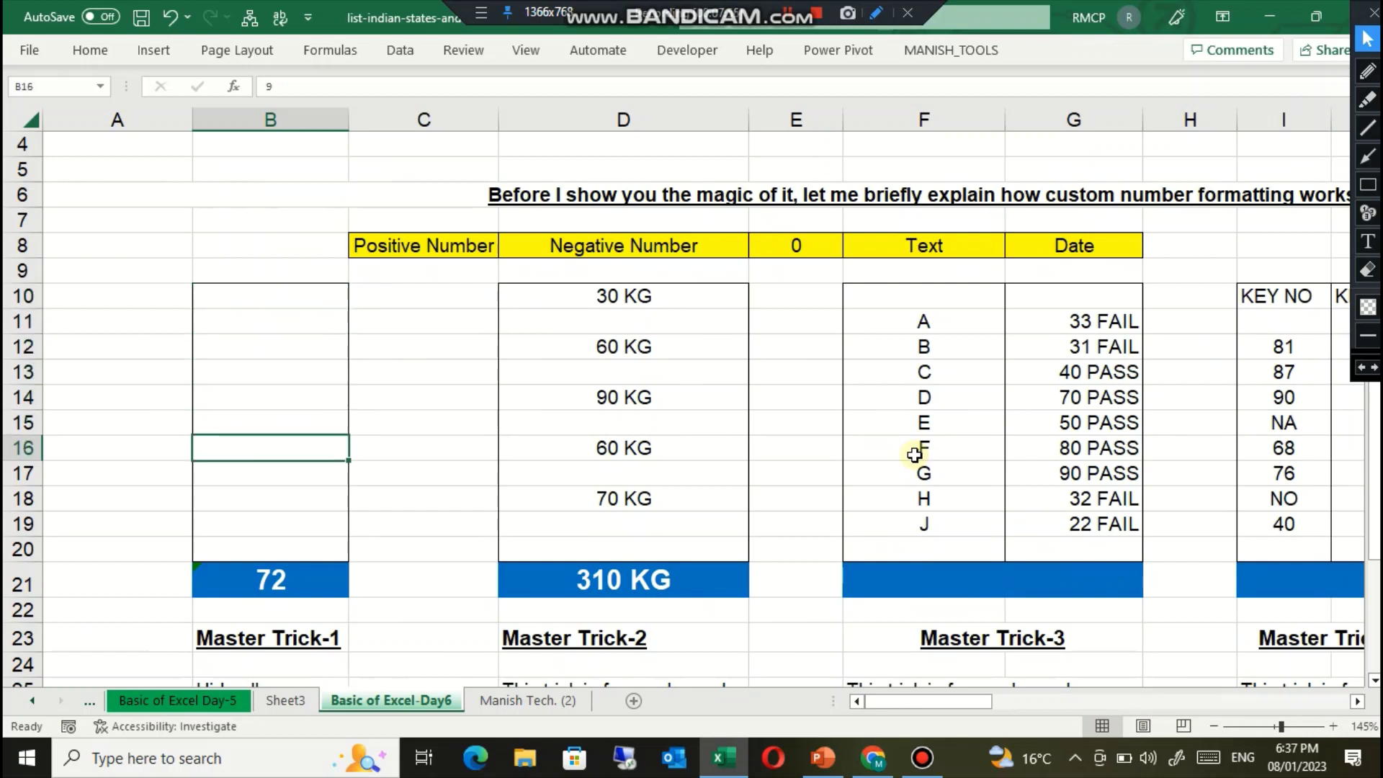
key("Up")
key("Up")
key("Up")
key("Up")
key("Up")
key("Up")
key("Up")
key("Up")
key("Up")
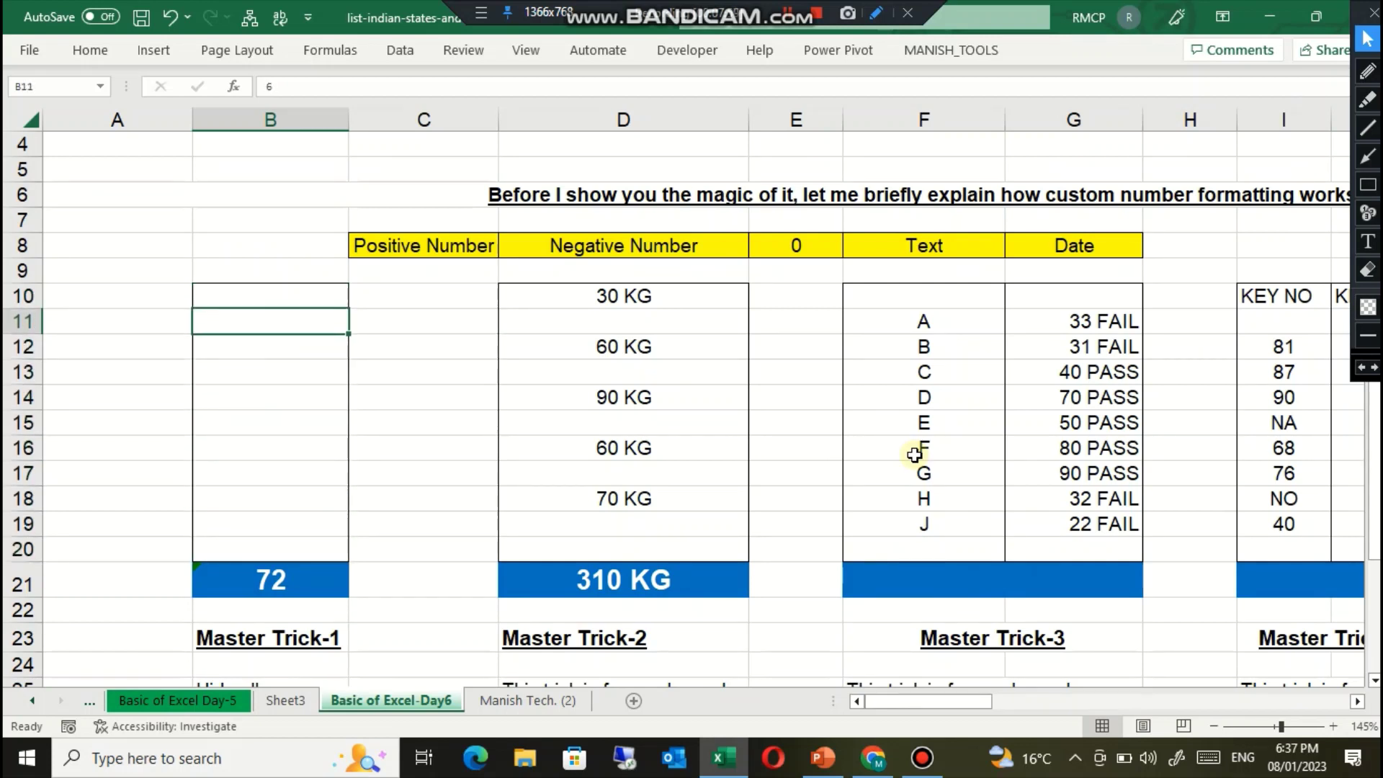
Step: Select the blank-looking range B10:B20 of Master Trick-1 and inspect its custom number format code
key("shift+Down")
key("shift+Down")
key("shift+Down")
key("shift+Down")
key("shift+Down")
key("shift+Down")
key("shift+Down")
key("shift+Down")
key("shift+Down")
key("shift+Down")
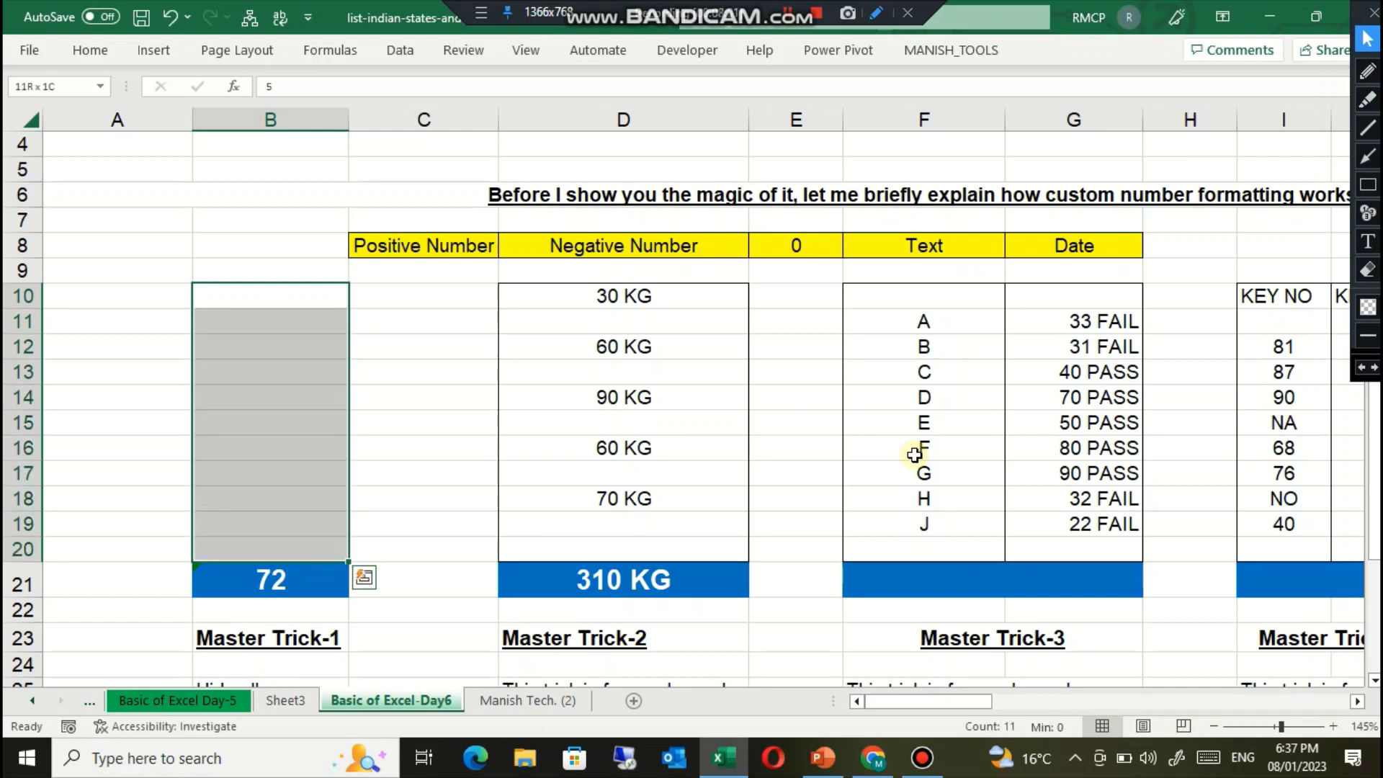
key("ctrl+1")
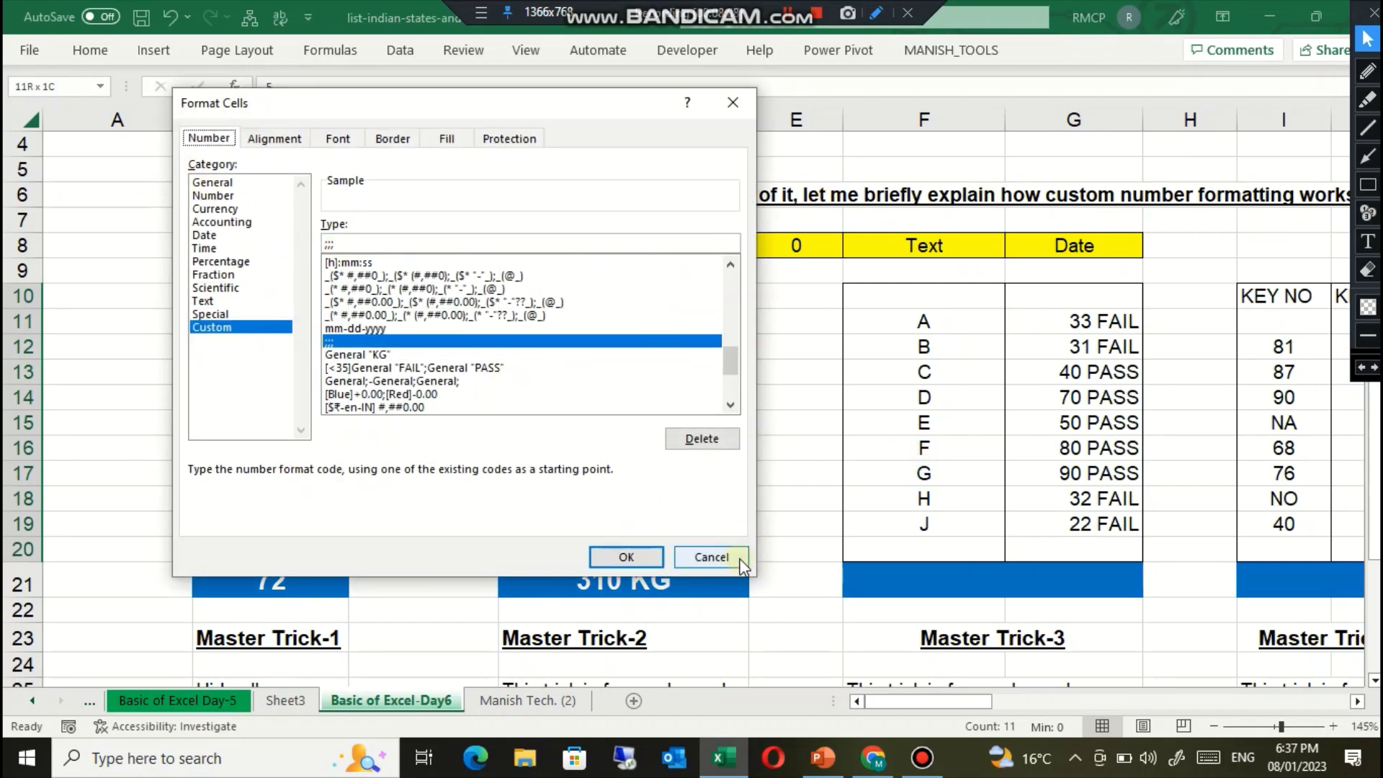
left_click(711, 557)
Step: Select the empty cells B28:B34 below Master Trick-1 and display the Custom category of their number format settings
key("Down")
key("Down")
key("Down")
key("Down")
key("Down")
key("Down")
key("Down")
key("Down")
key("Down")
key("Down")
key("Down")
key("Down")
key("Down")
key("Down")
key("Down")
key("Down")
key("Down")
key("Down")
key("Down")
key("Down")
key("Down")
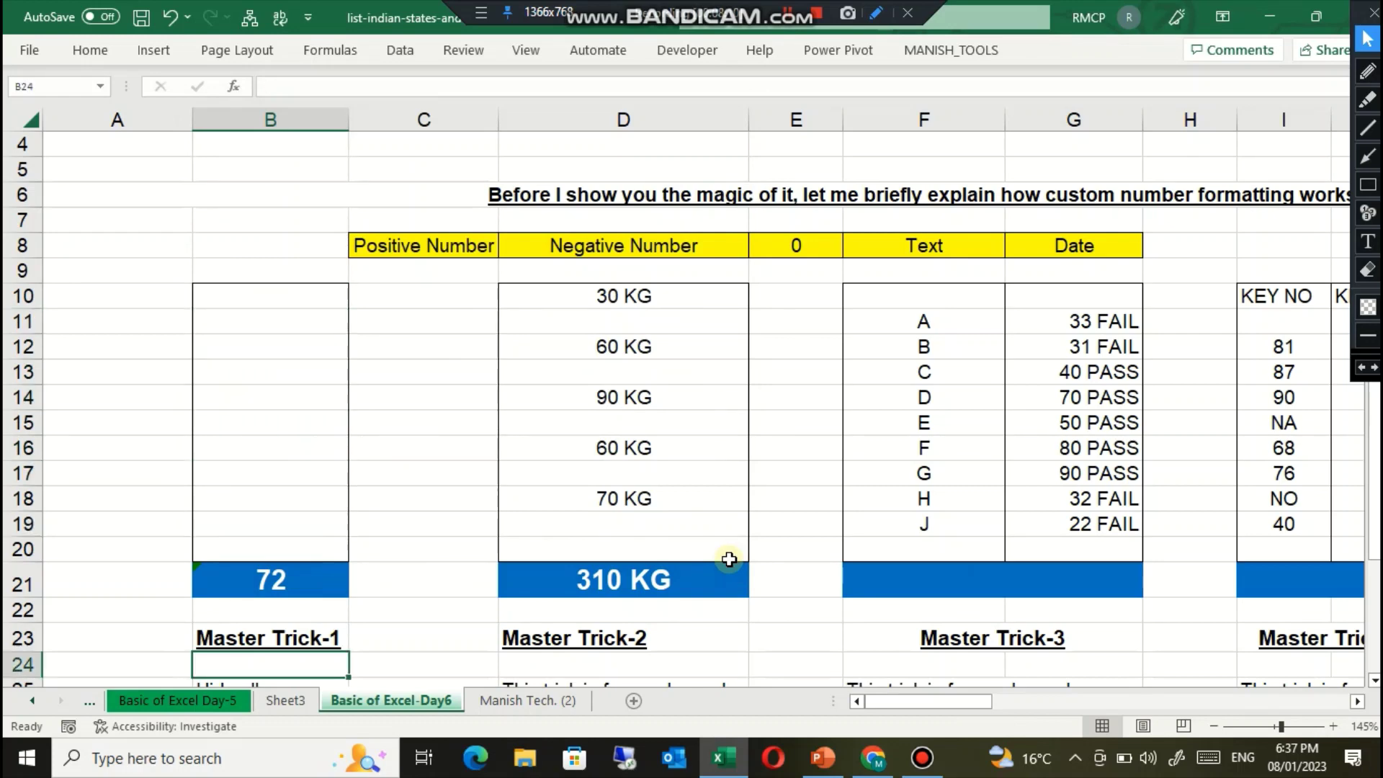
key("Up")
key("Up")
key("Up")
key("Up")
key("Up")
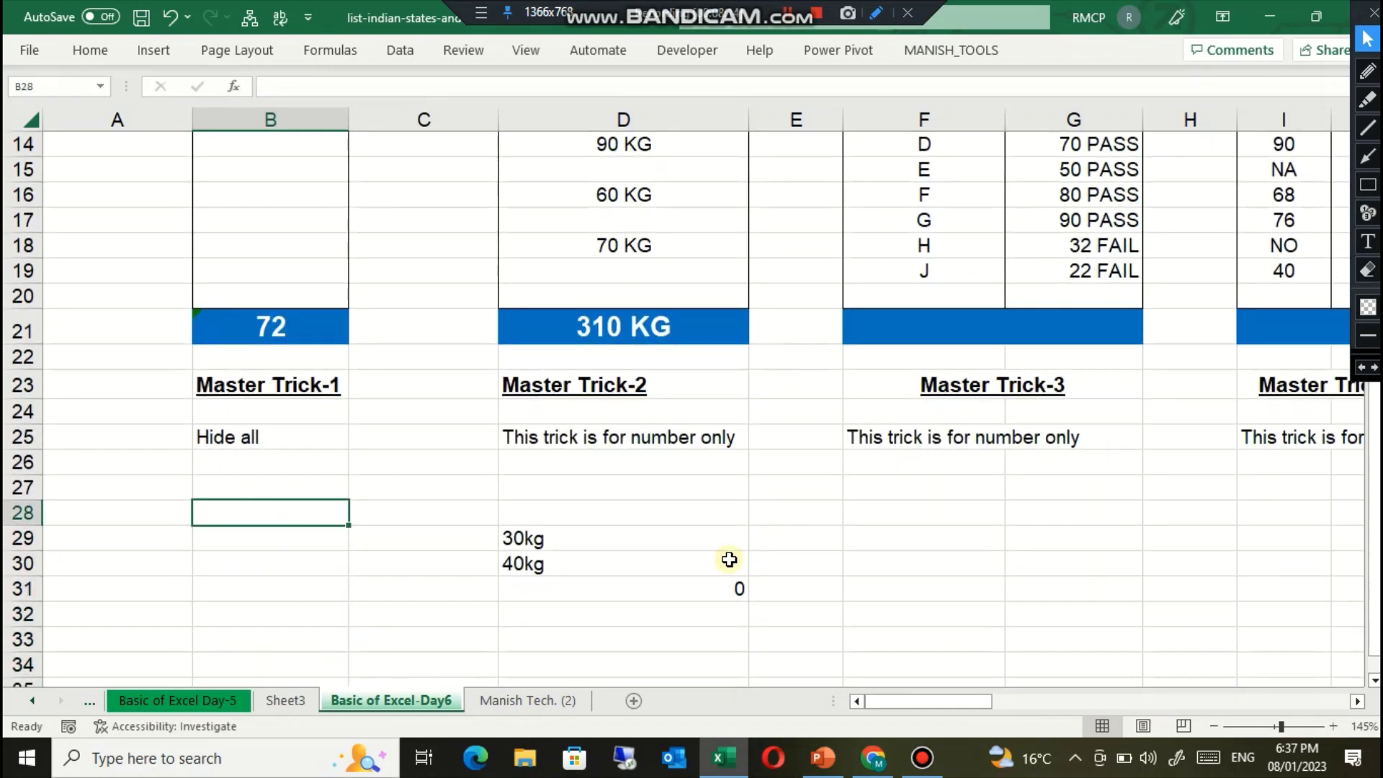
key("shift+Down")
key("shift+Down")
key("shift+Down")
key("shift+Down")
key("shift+Down")
key("shift+Down")
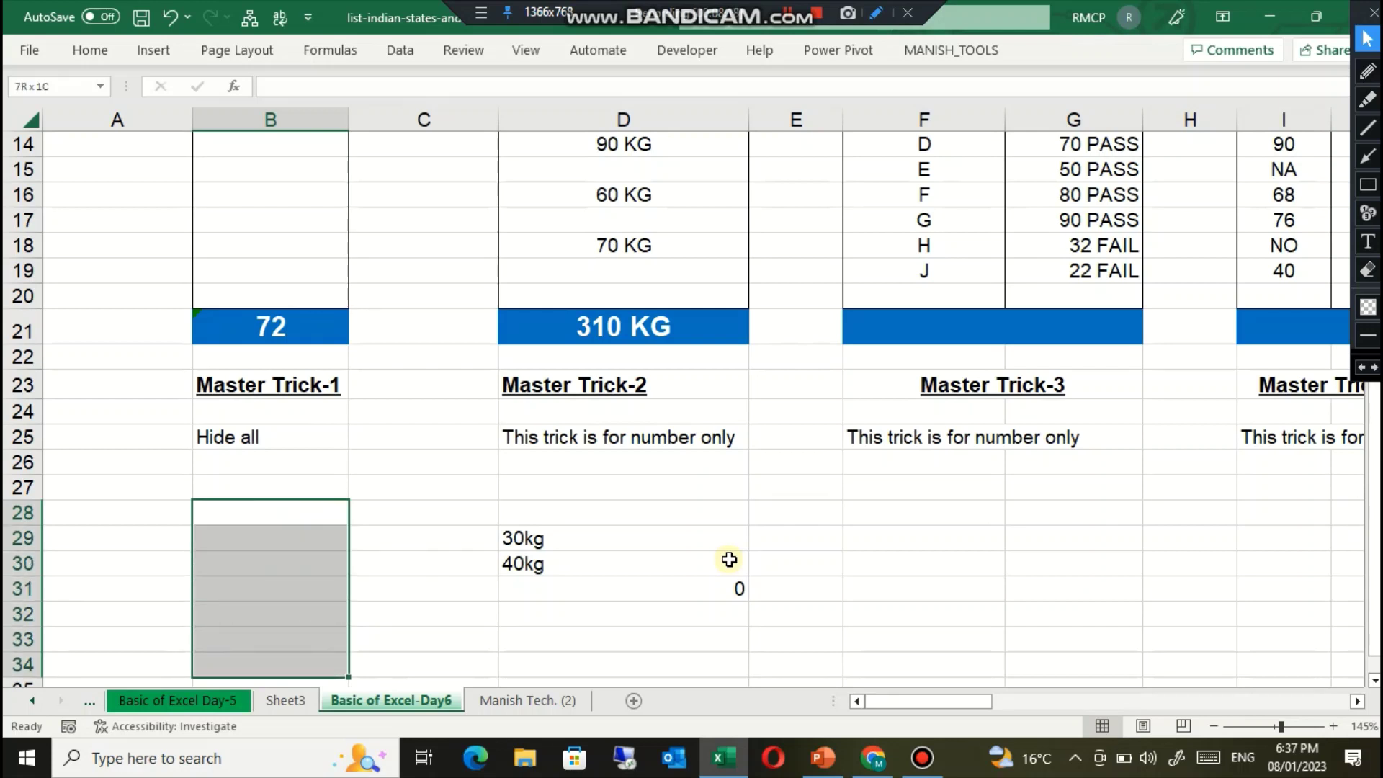
key("ctrl+1")
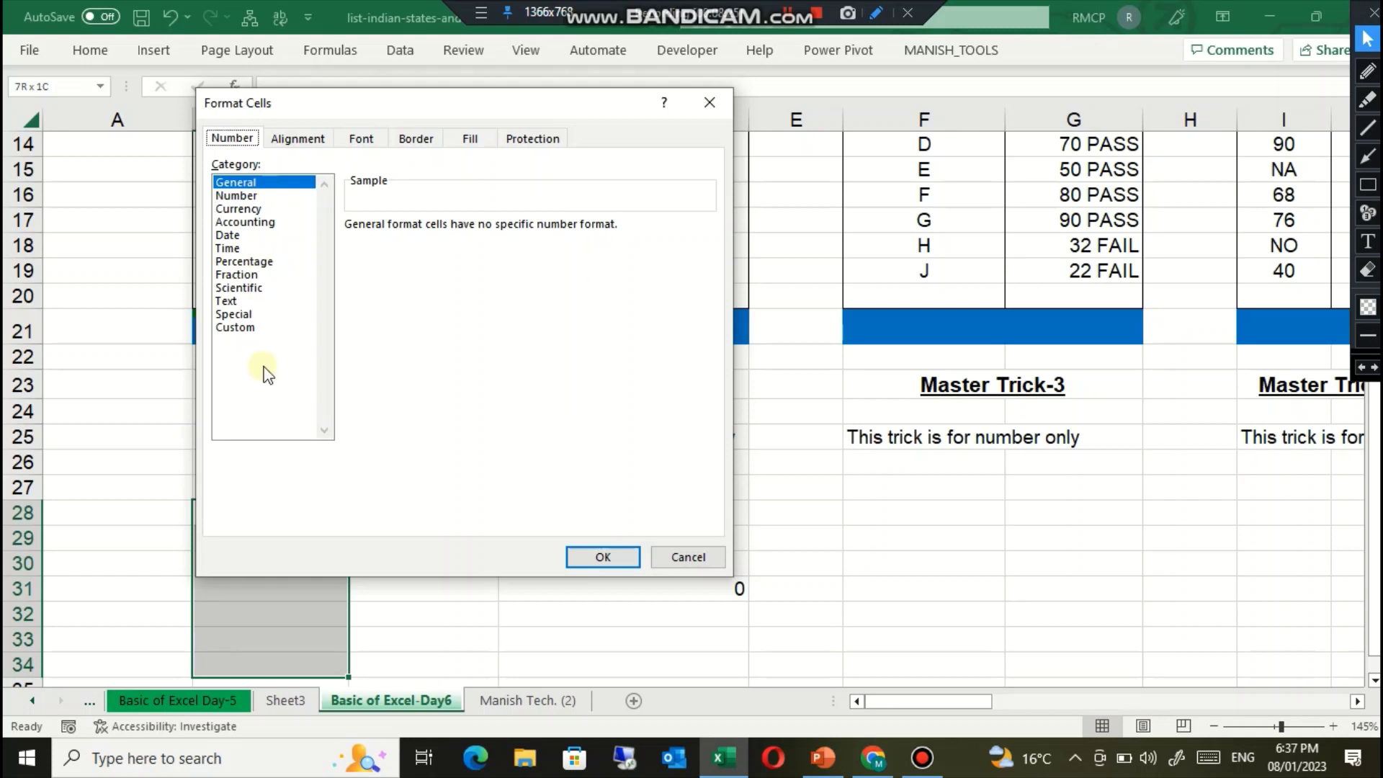
left_click(244, 329)
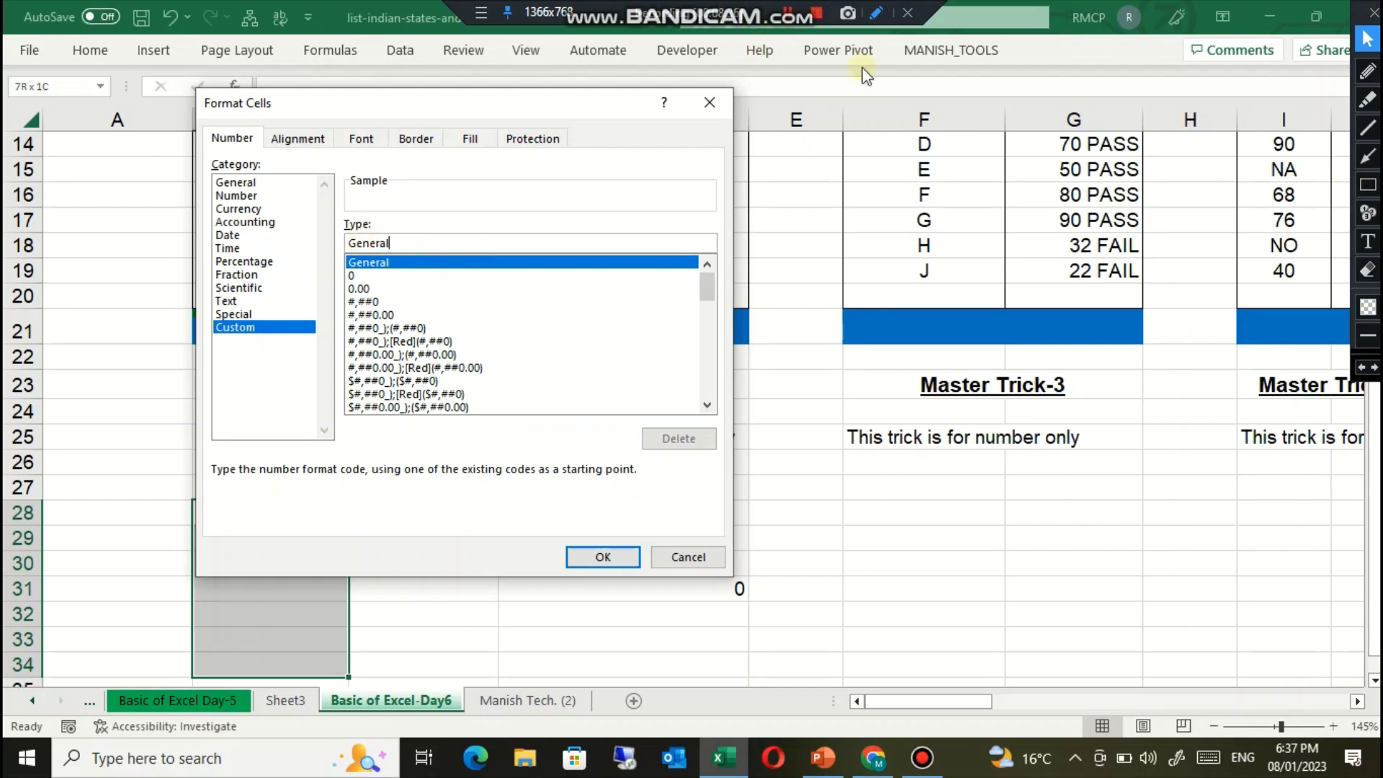
Step: Mark the custom format code field with a red rectangle and arrow, and leave the format of B28:B34 unapplied
left_click(1368, 185)
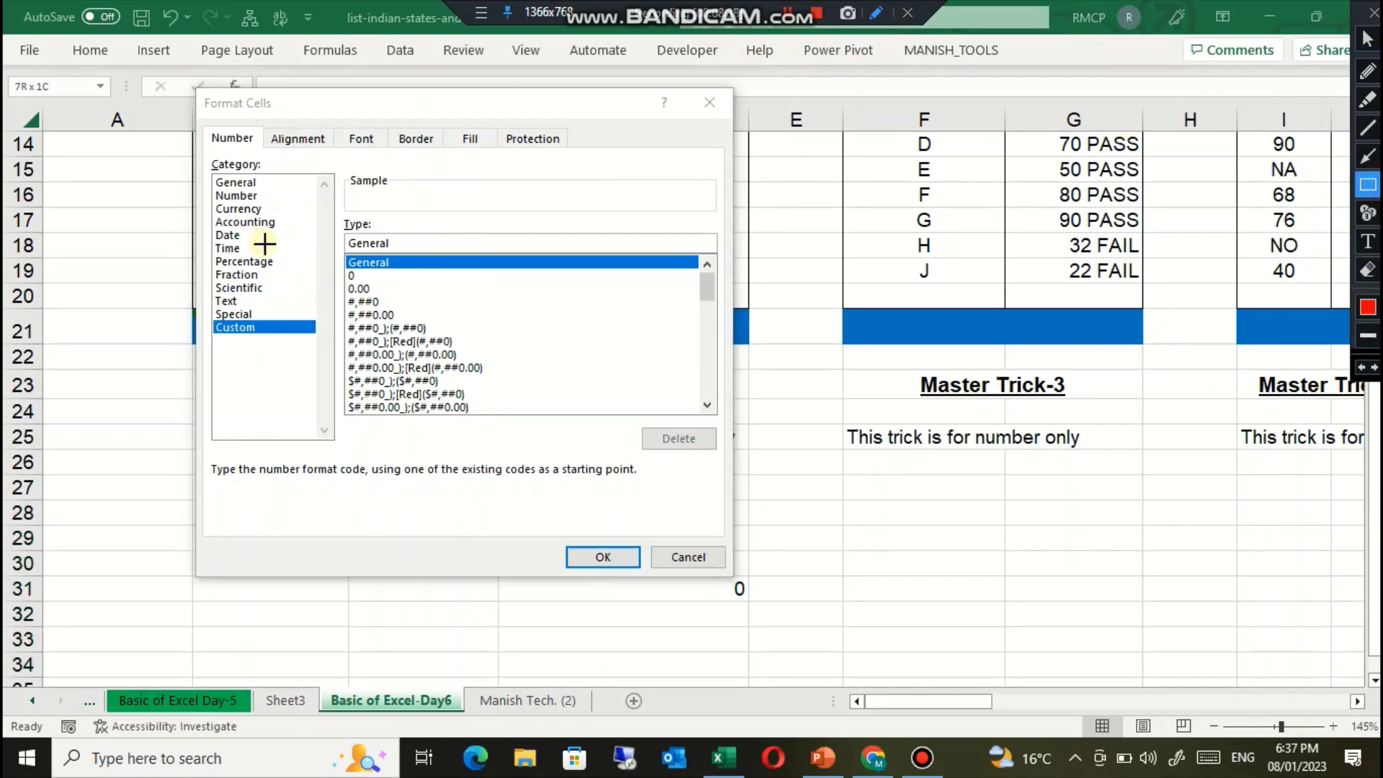
mouse_move(327, 211)
left_mouse_down()
mouse_move(389, 254)
mouse_move(464, 267)
mouse_move(731, 289)
mouse_move(730, 257)
left_mouse_up()
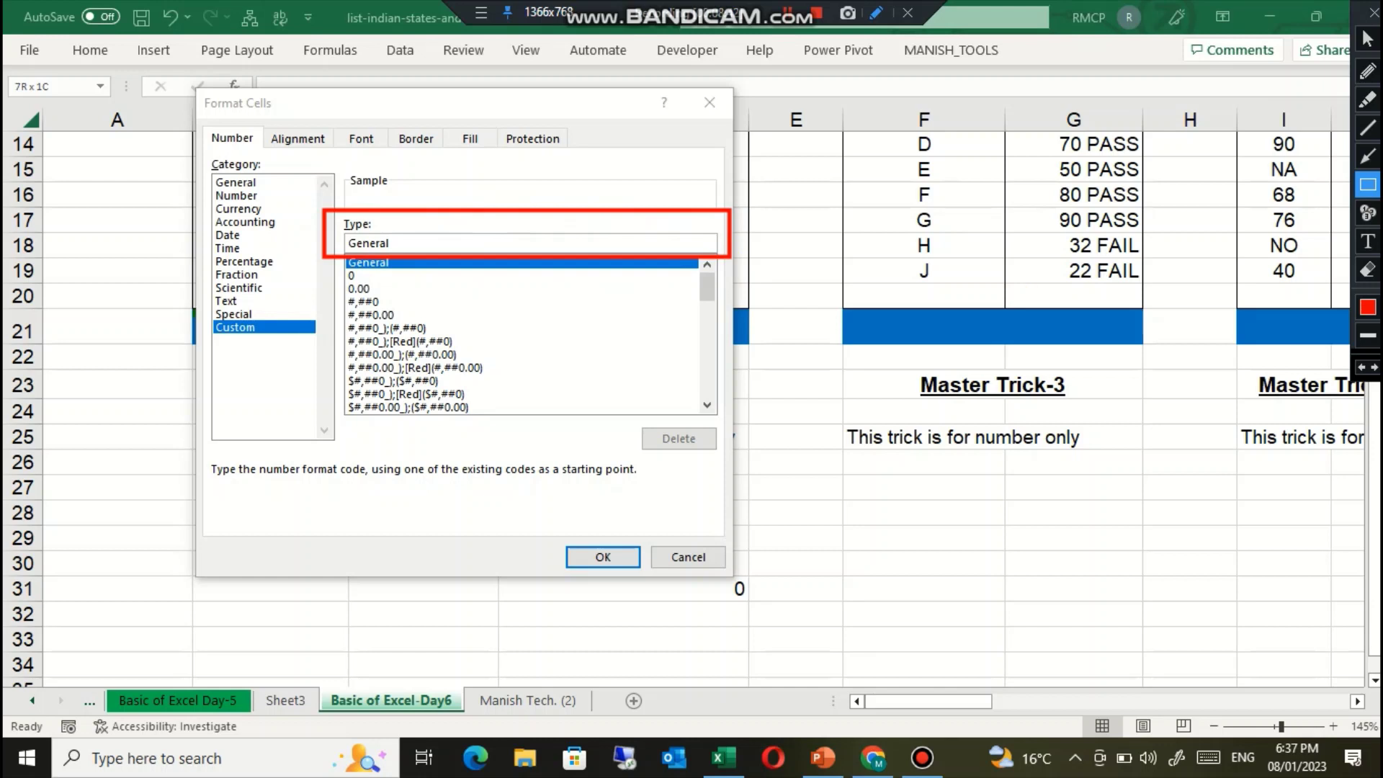
mouse_move(716, 128)
left_mouse_down()
mouse_move(508, 203)
mouse_move(642, 181)
mouse_move(580, 152)
mouse_move(423, 209)
mouse_move(415, 234)
left_mouse_up()
key("ctrl+z")
left_click(1367, 156)
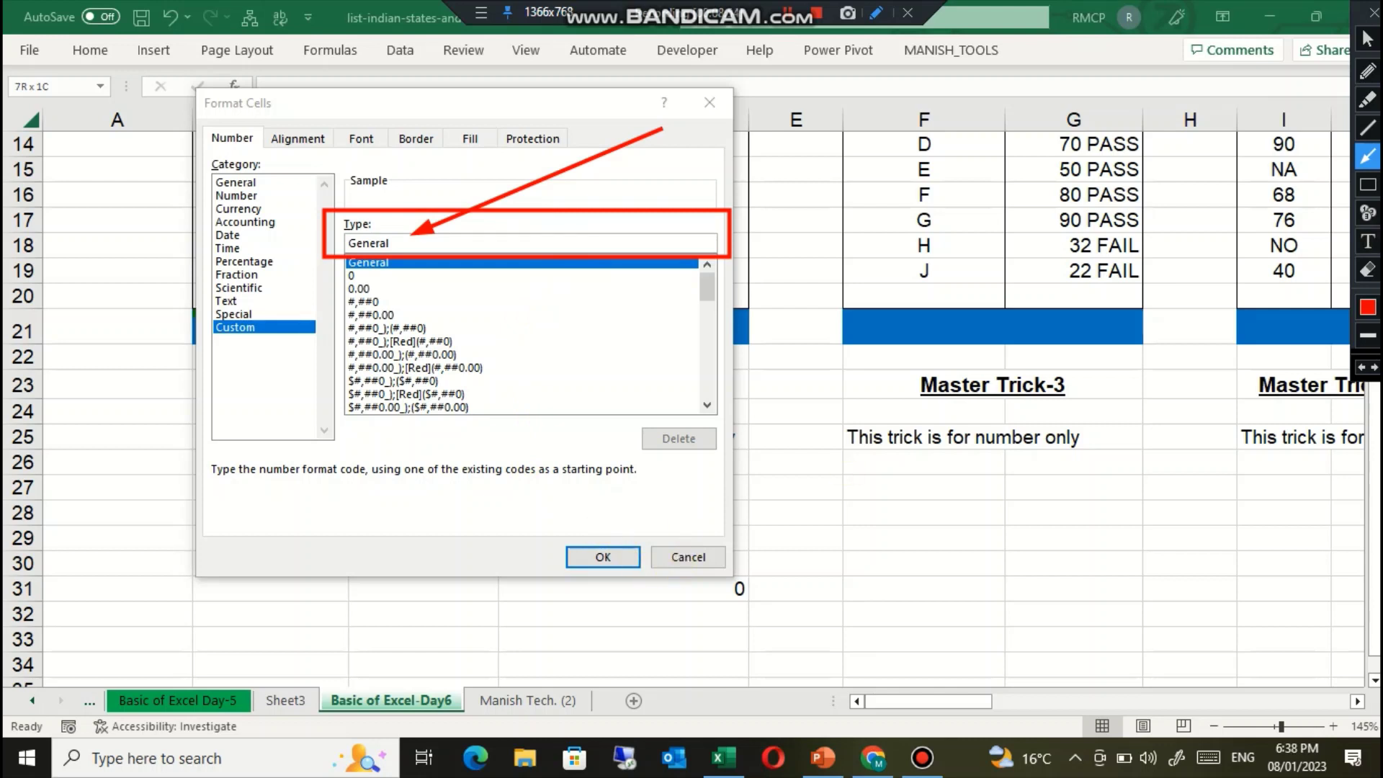
left_click(1361, 369)
left_click(1361, 371)
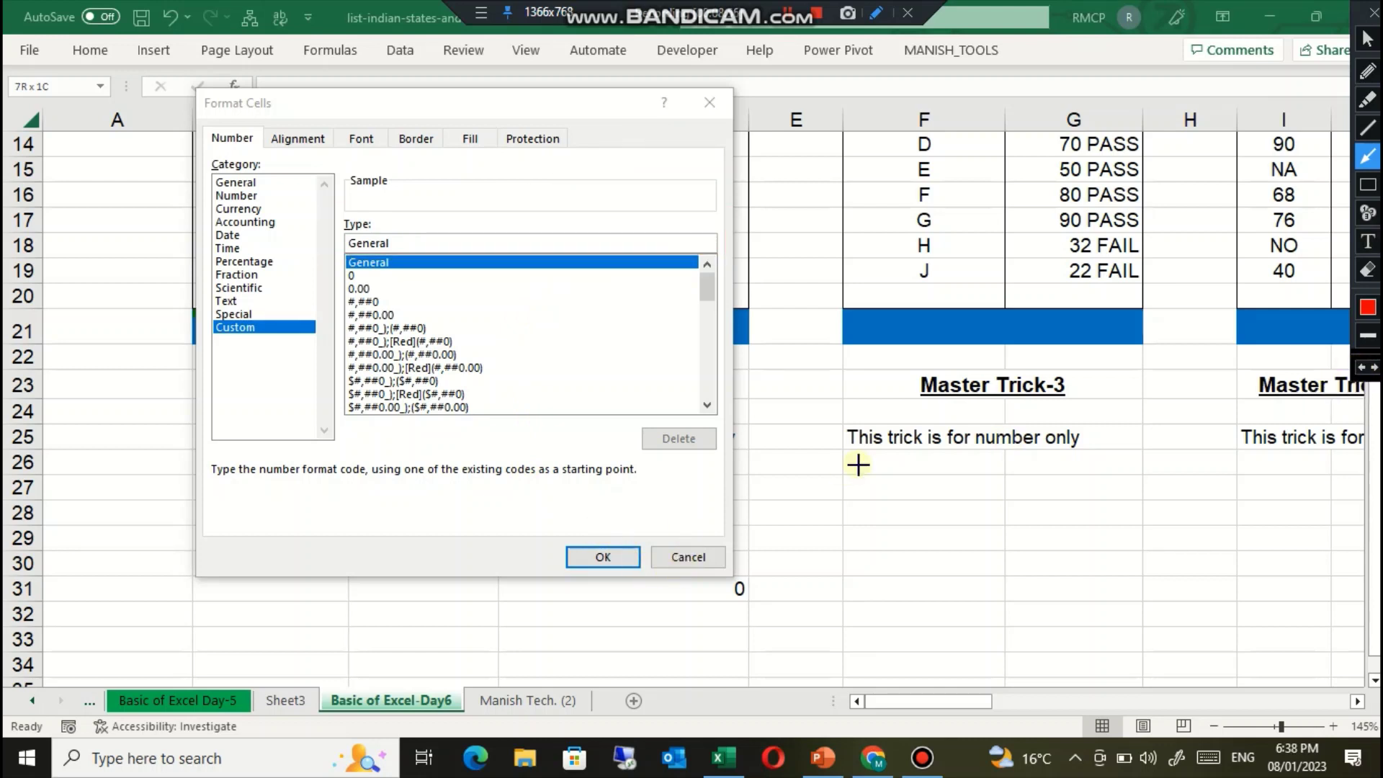
left_click(1366, 40)
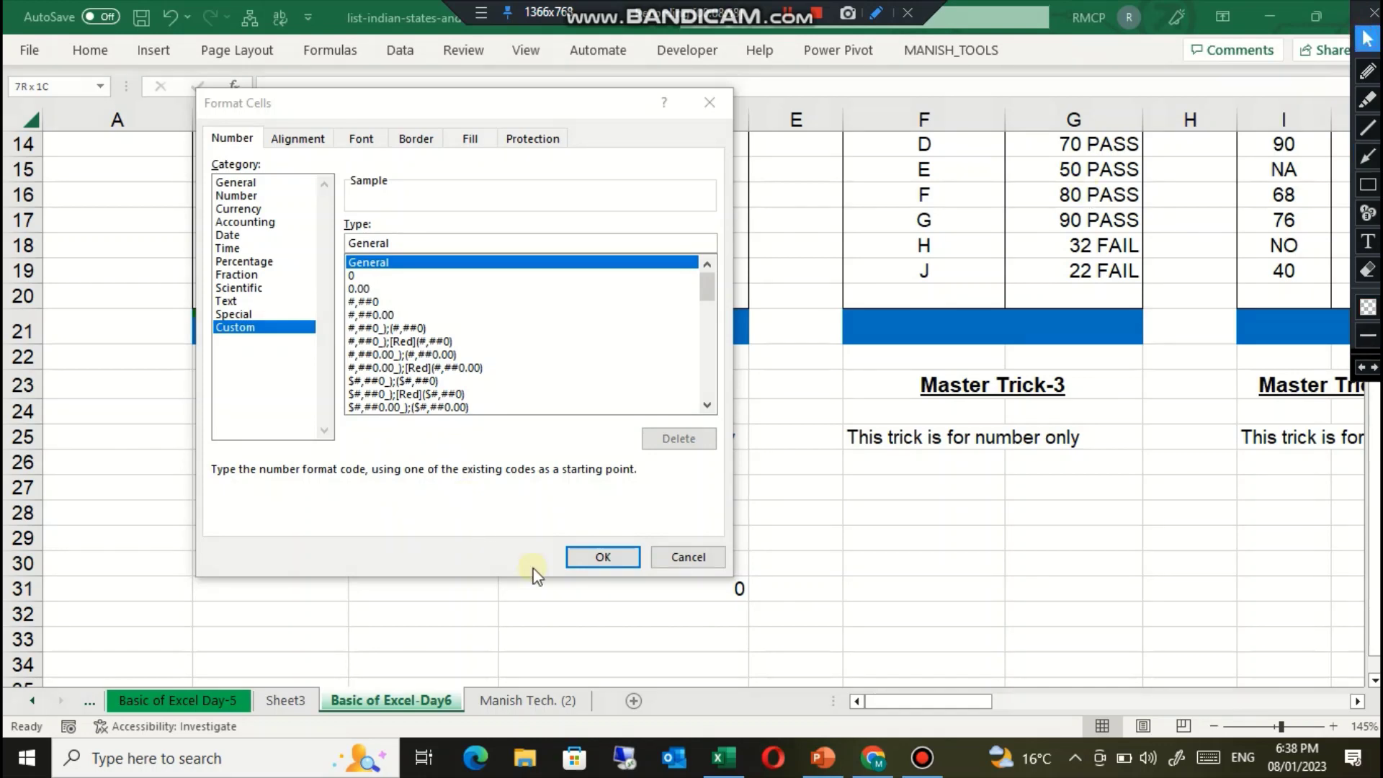
left_click(670, 558)
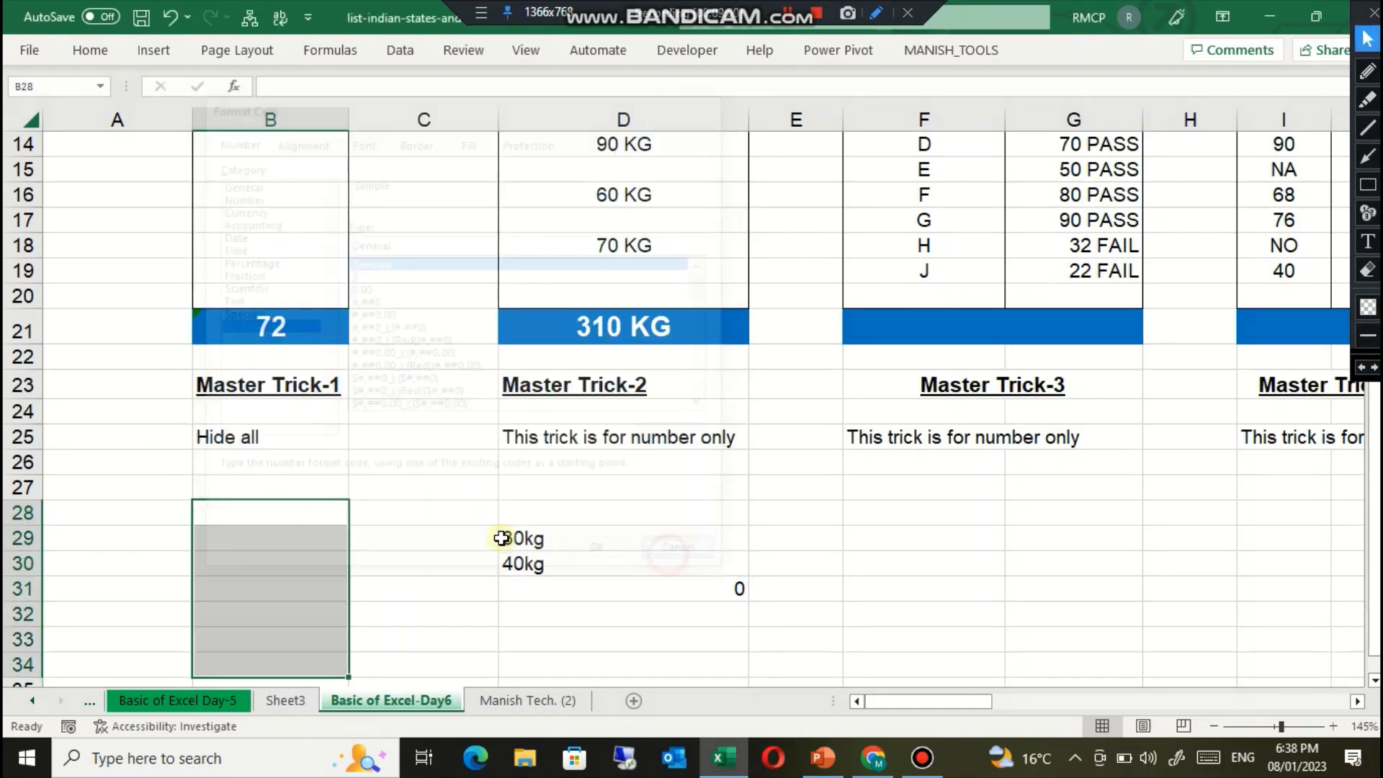
Step: Reopen the number format settings of B10:B20 and highlight the three-semicolon code that hides the values
scroll(288, 475, "up", 4)
scroll(283, 457, "down", 2)
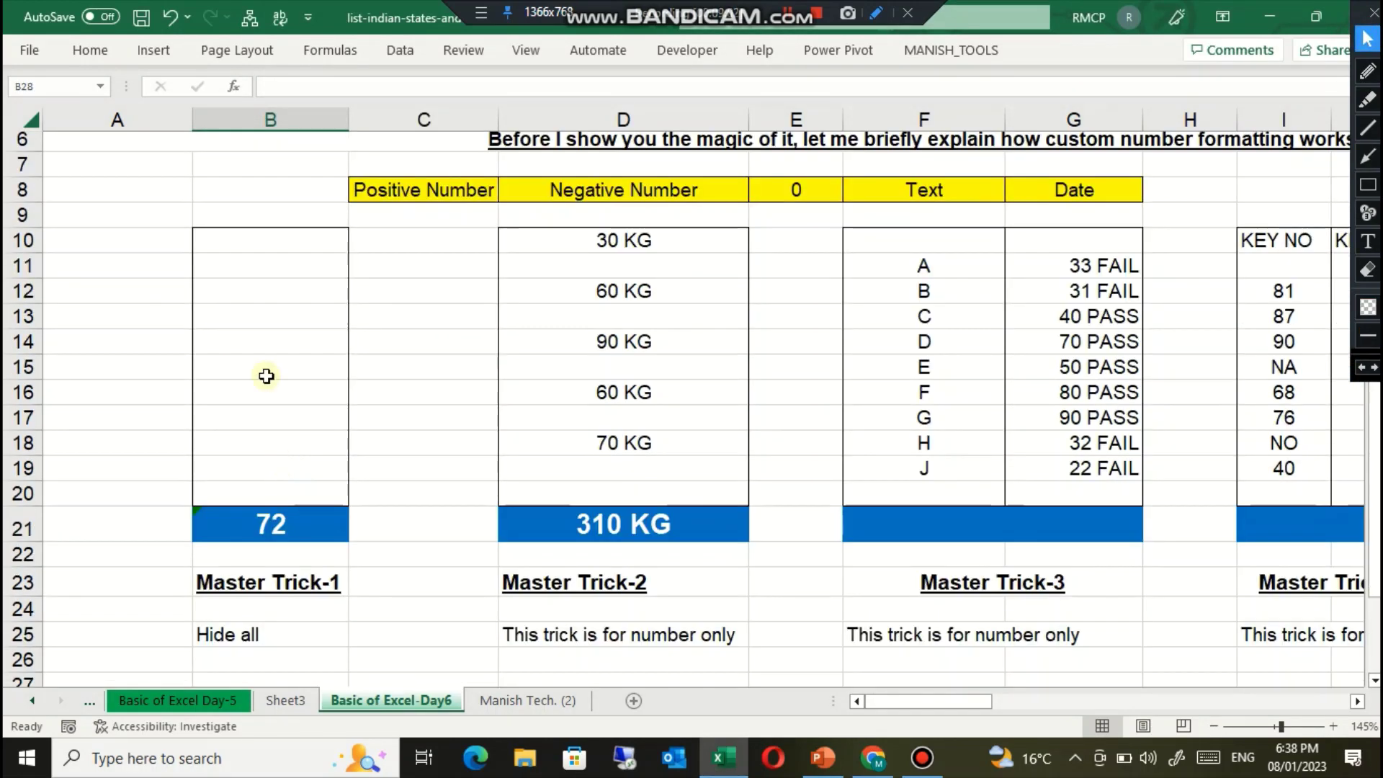
left_click_drag(278, 235, 272, 503)
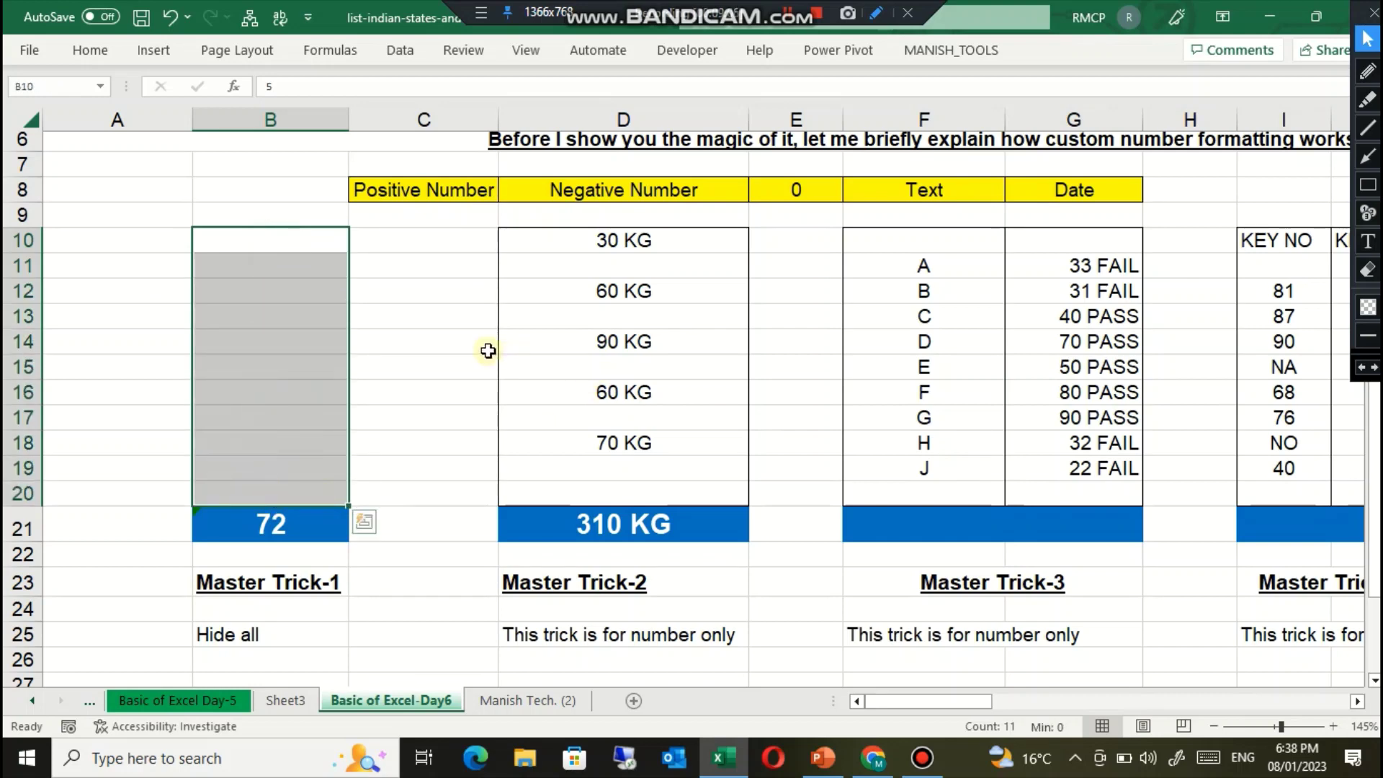
key("ctrl+1")
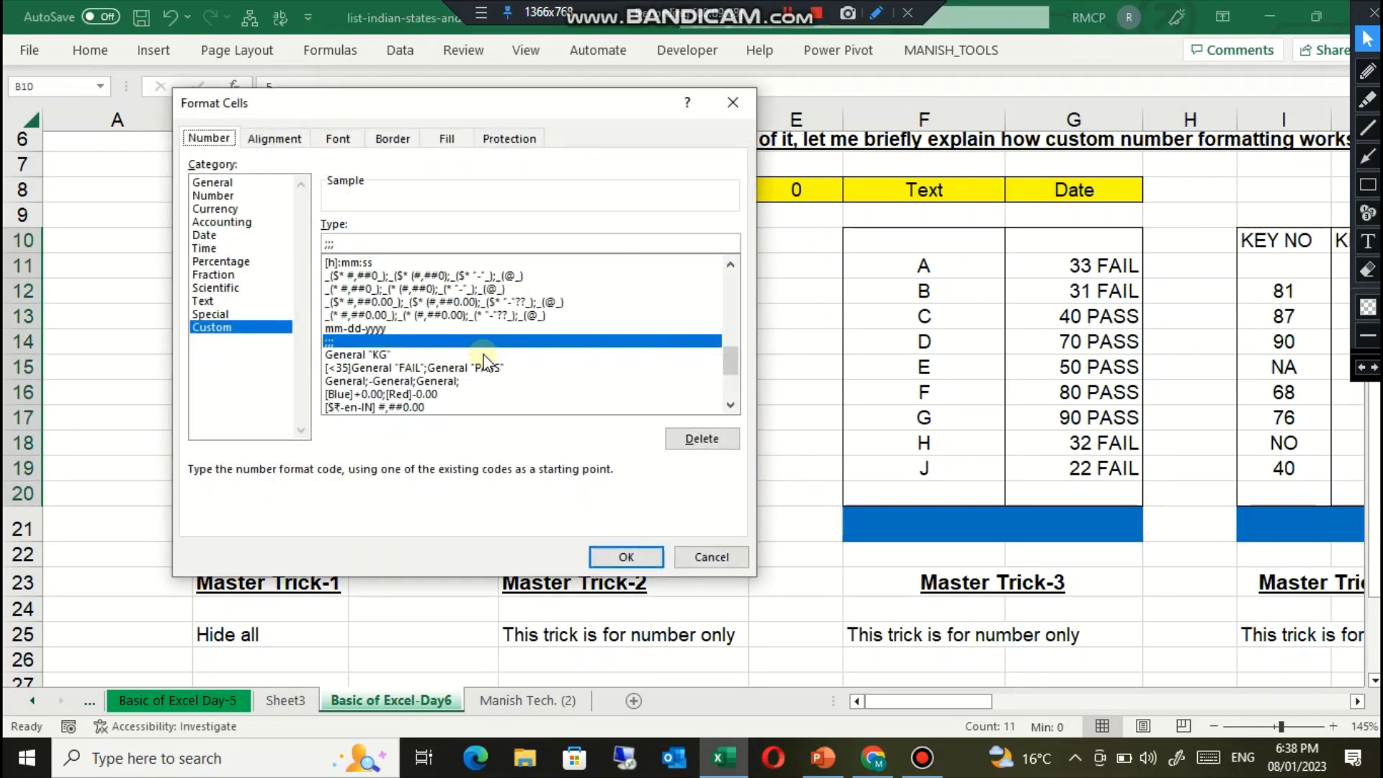
left_click(817, 16)
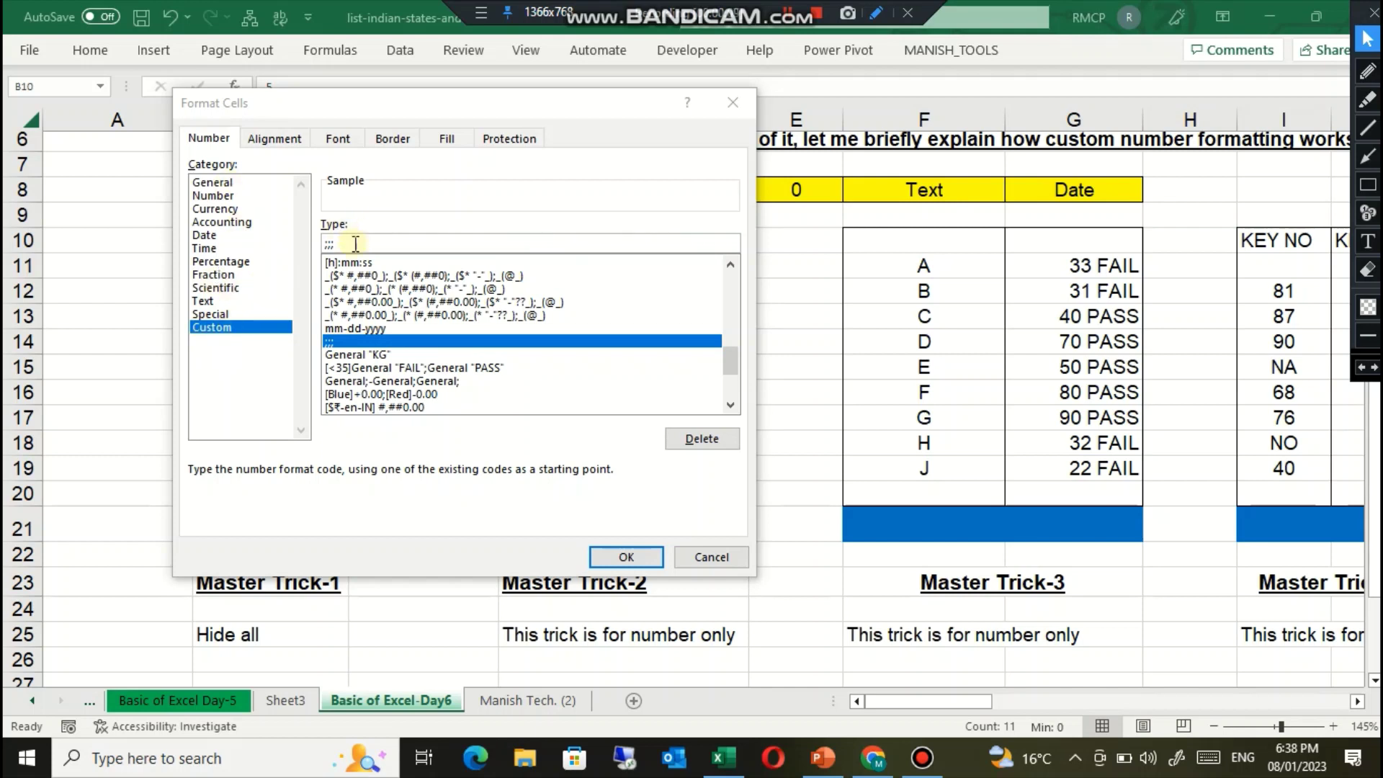
left_click_drag(353, 244, 313, 244)
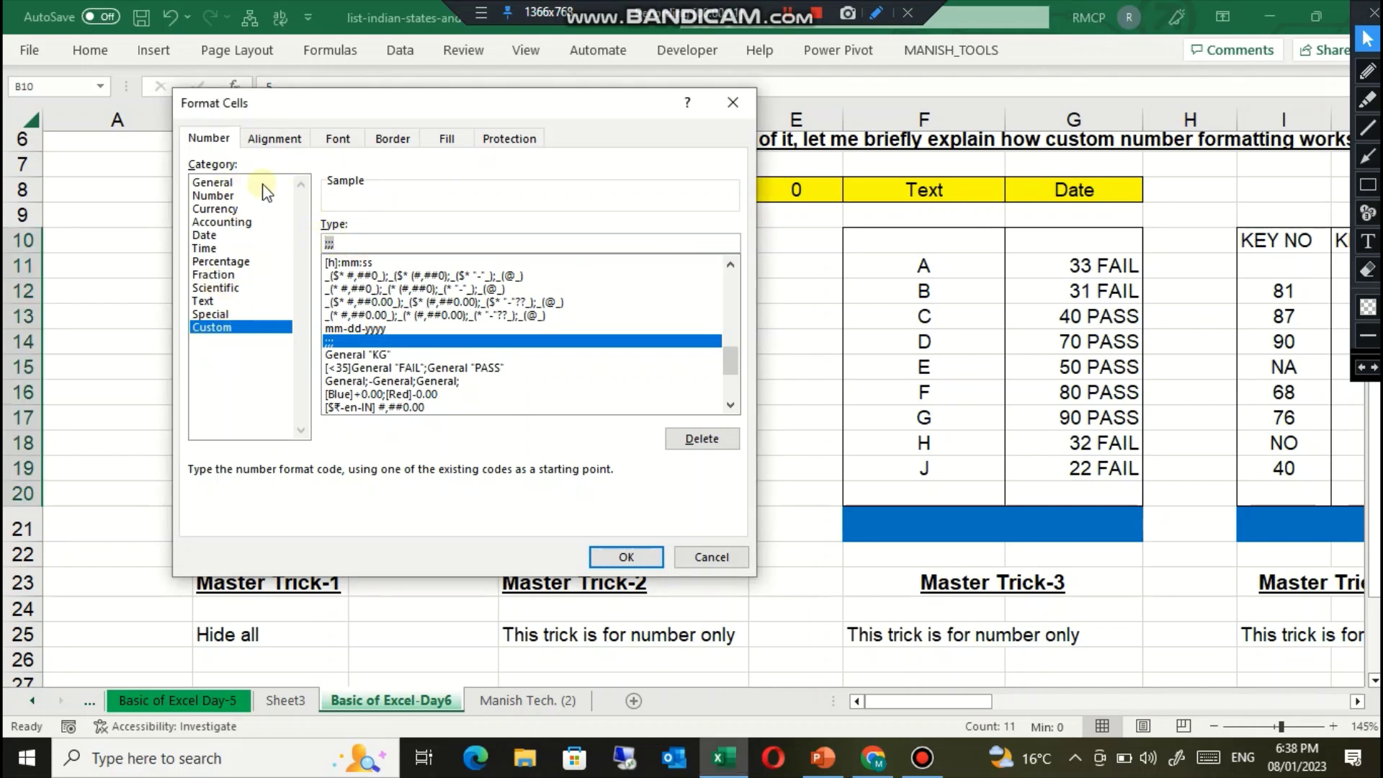
left_click(362, 244)
Step: Look through the Date, Special and General number categories for B10:B20 without applying any of them
left_click(256, 237)
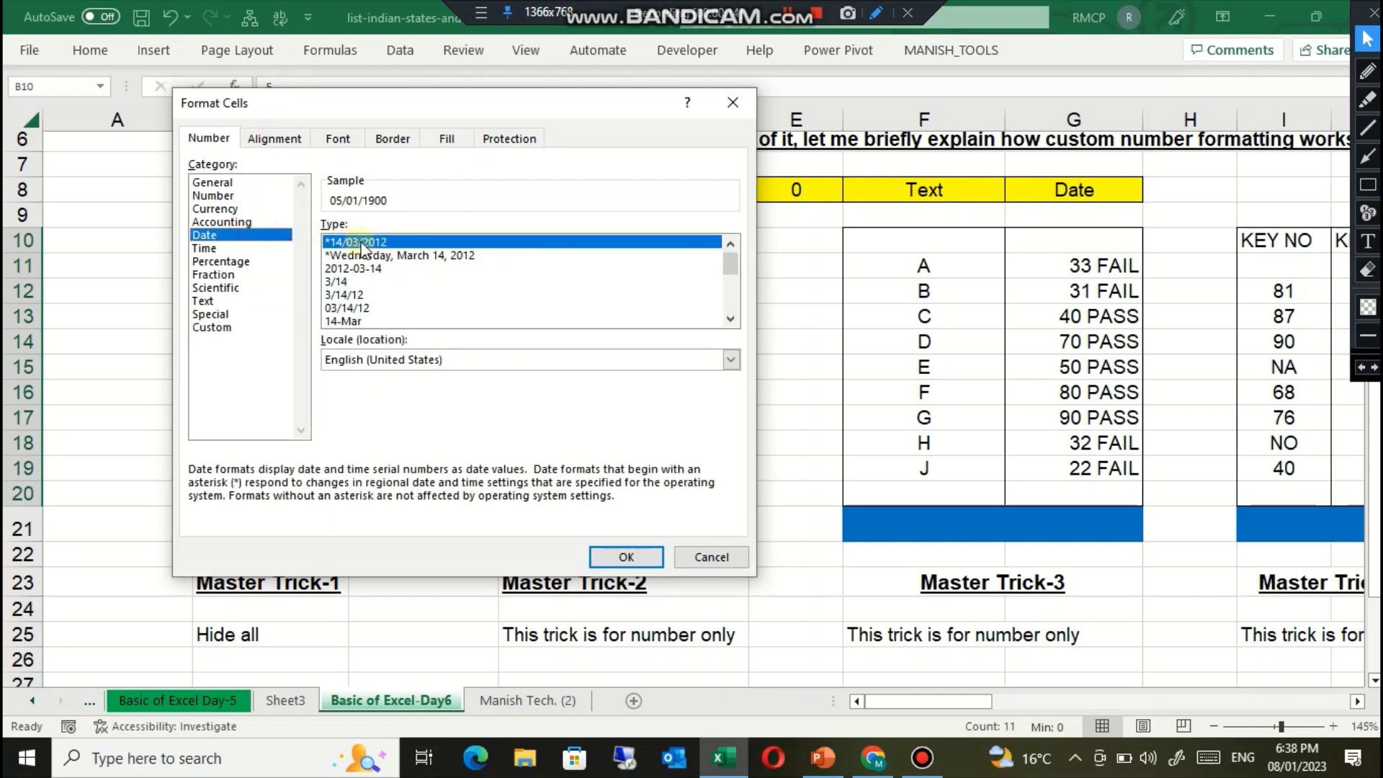
left_click(229, 314)
left_click(238, 328)
left_click(273, 186)
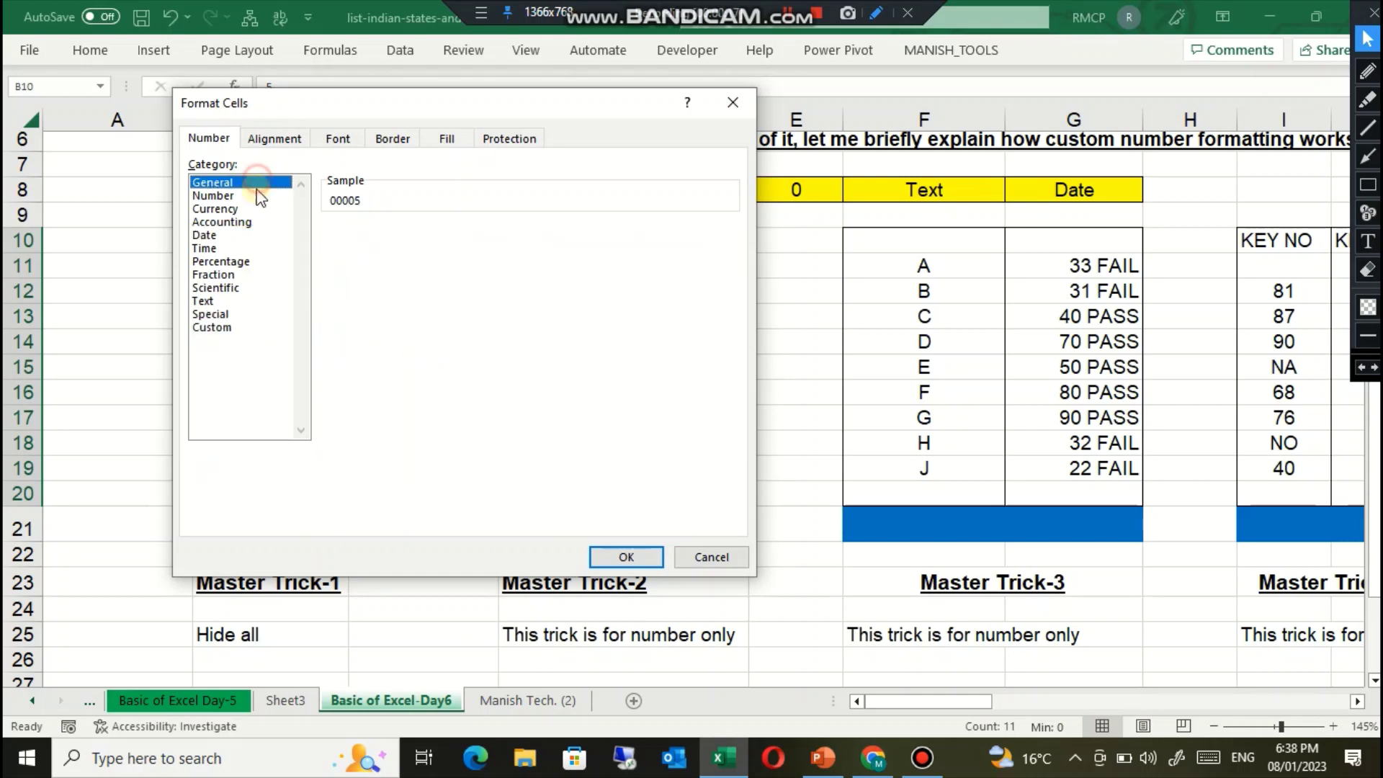
left_click(711, 557)
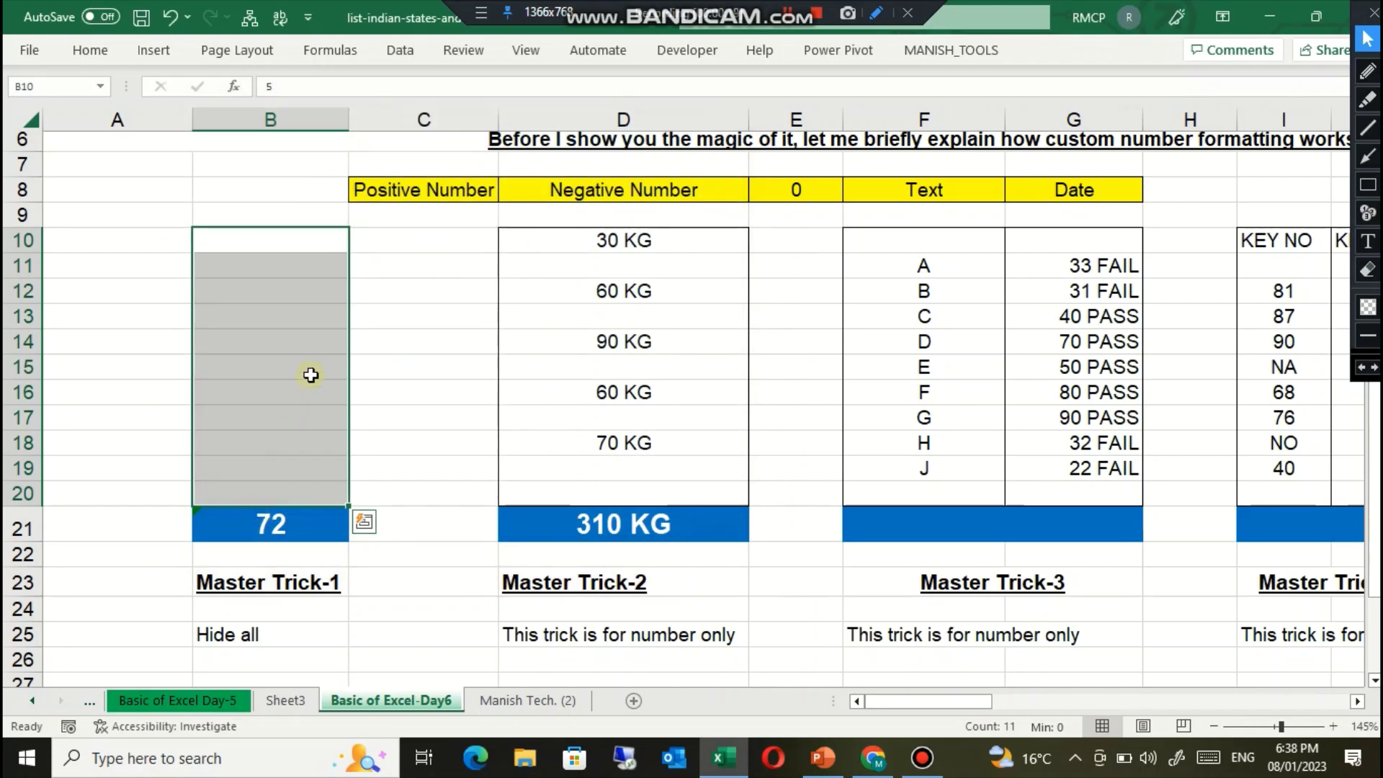
Step: Re-enter the custom format code ;;; for B10:B20 and apply it
key("ctrl+1")
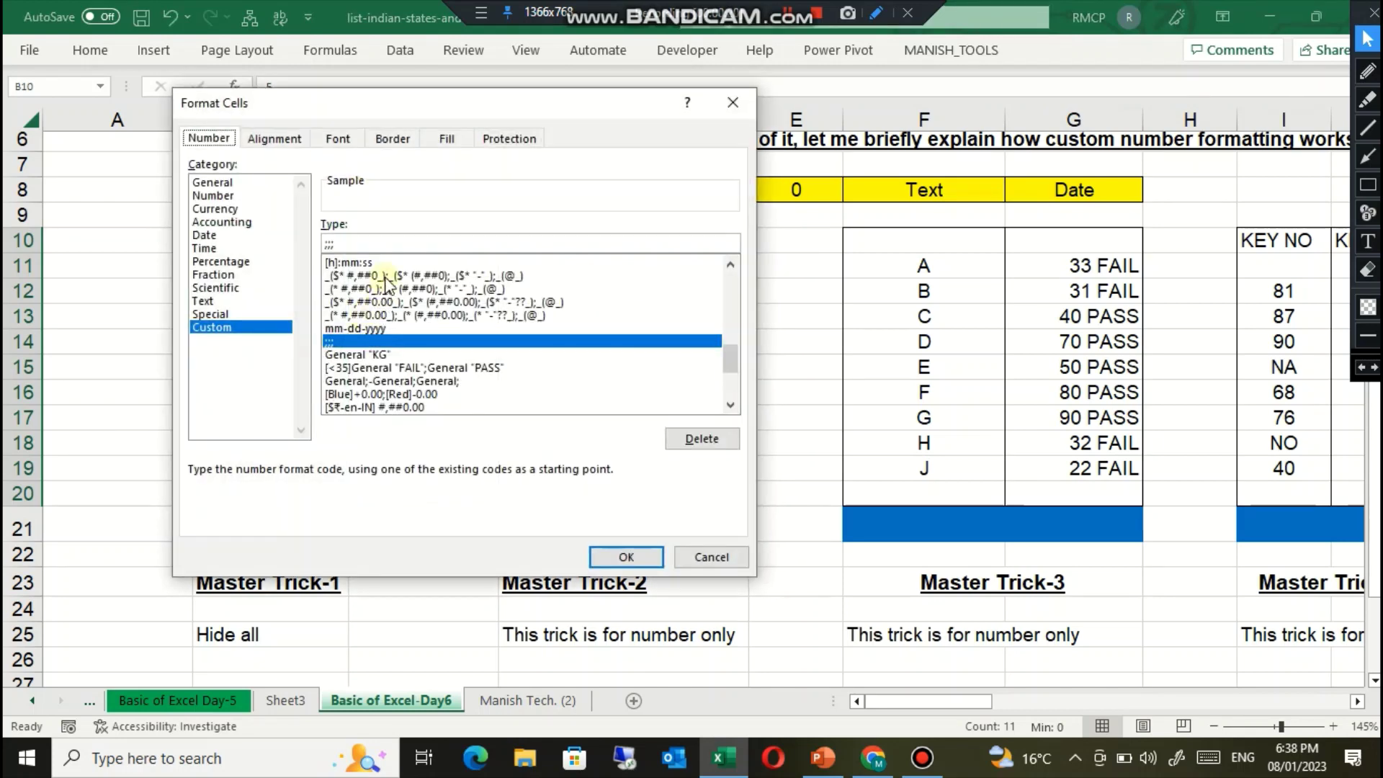
left_click(349, 262)
left_click(351, 342)
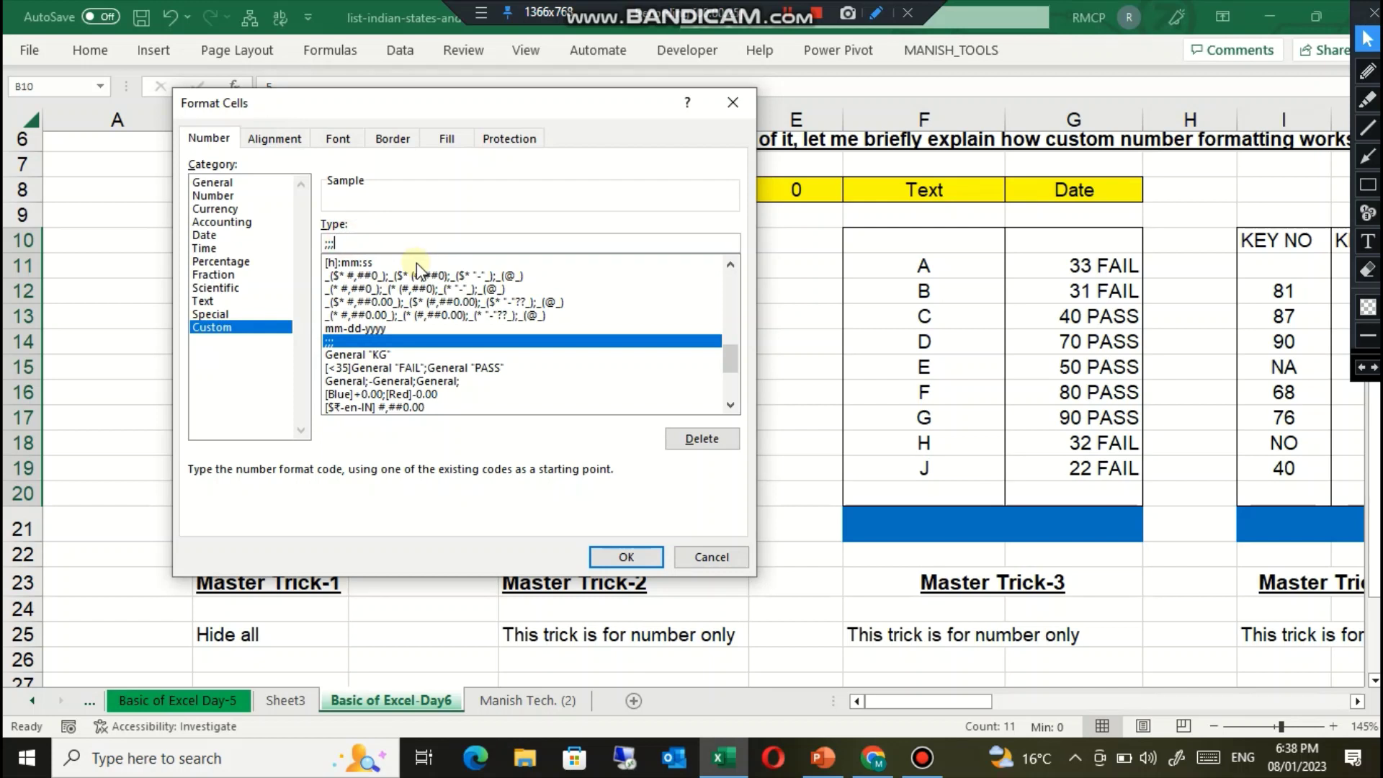
key("BackSpace")
key("BackSpace")
key("BackSpace")
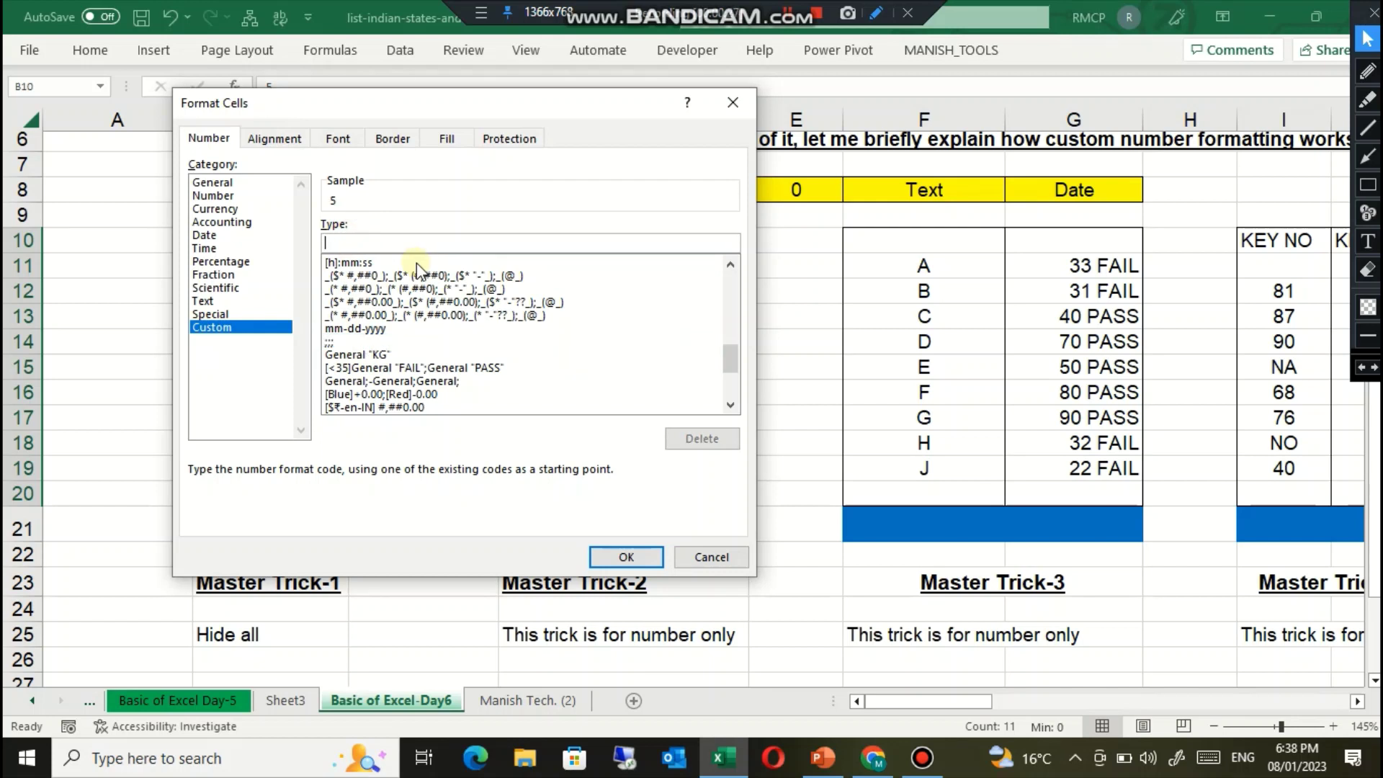
type(";;;")
left_click(619, 558)
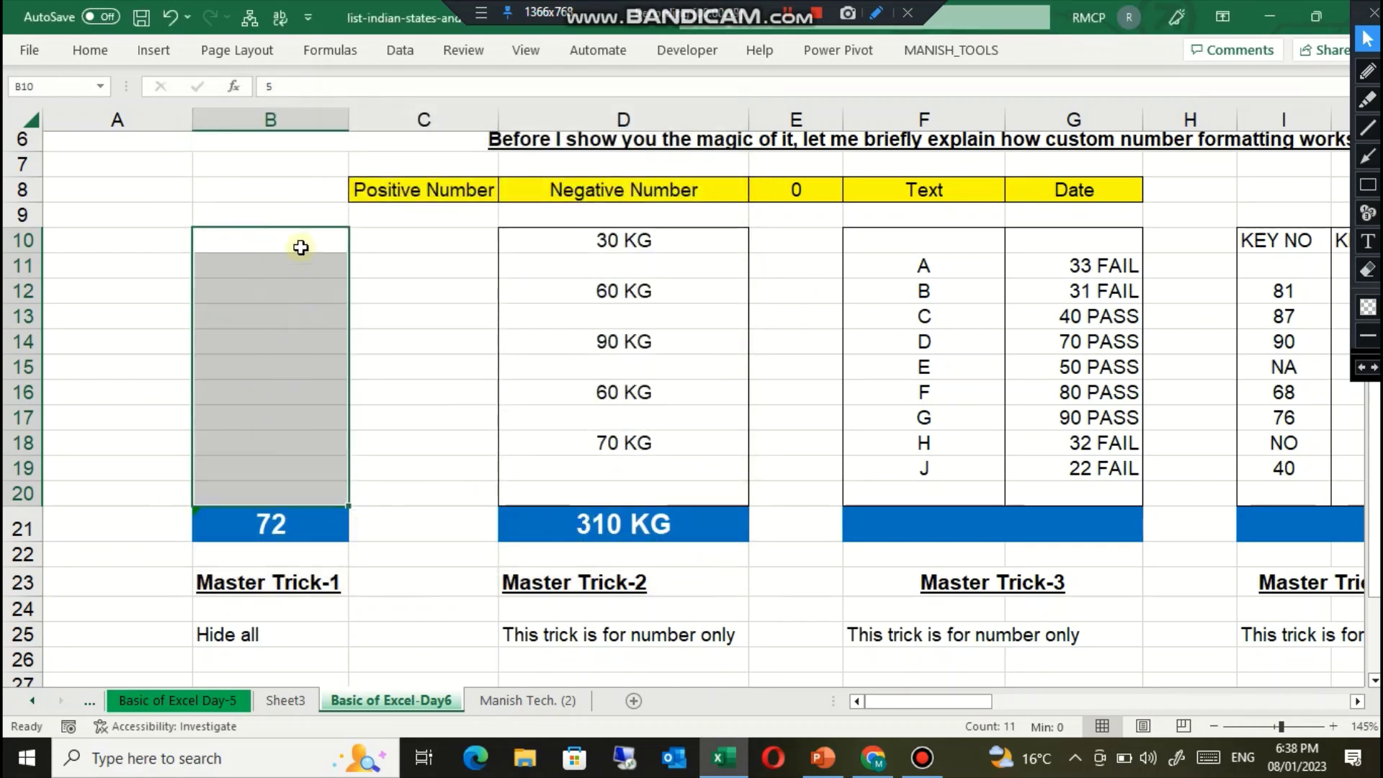
Step: Overwrite the hidden cells B11:B15 of Master Trick-1 with new numbers such as 34
left_click(283, 264)
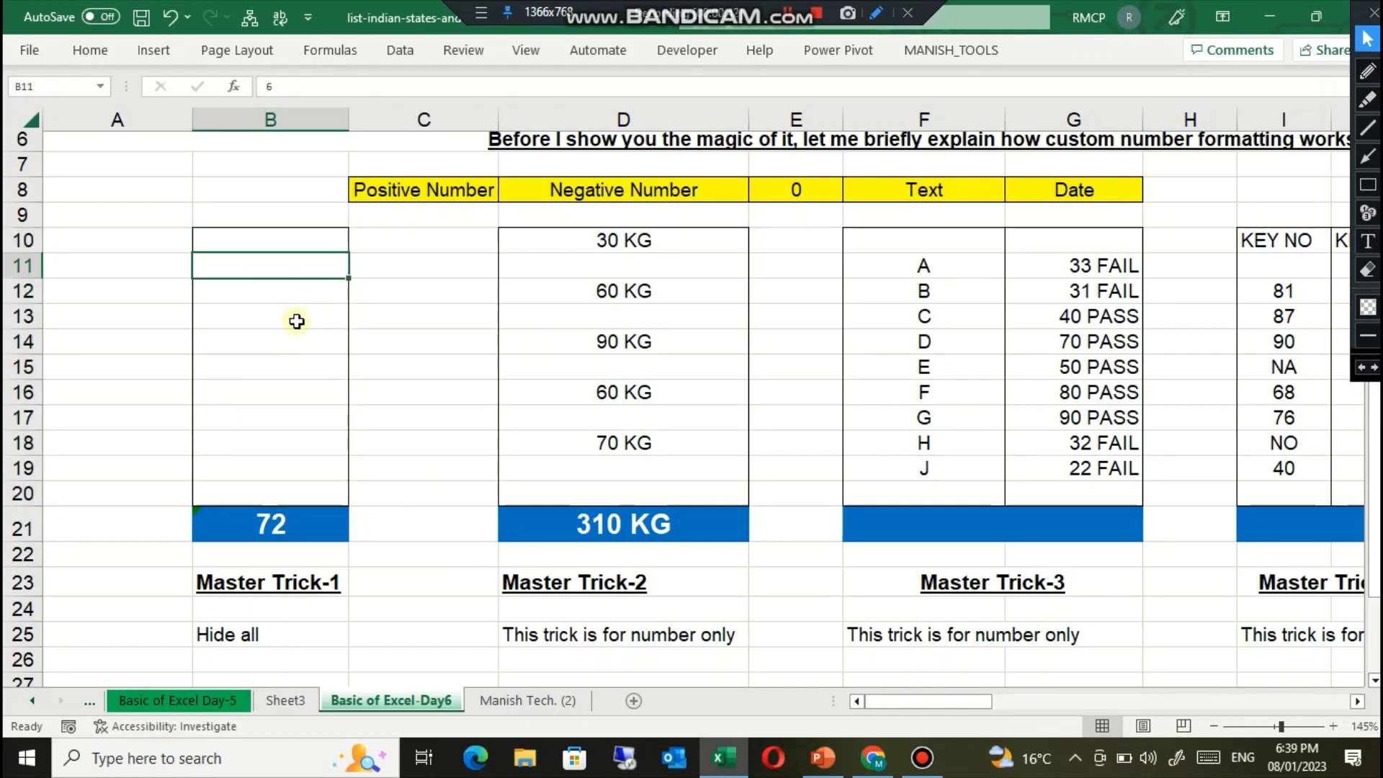
type("34")
key("Return")
type("34")
key("Return")
type("34")
key("Return")
type("34")
key("Return")
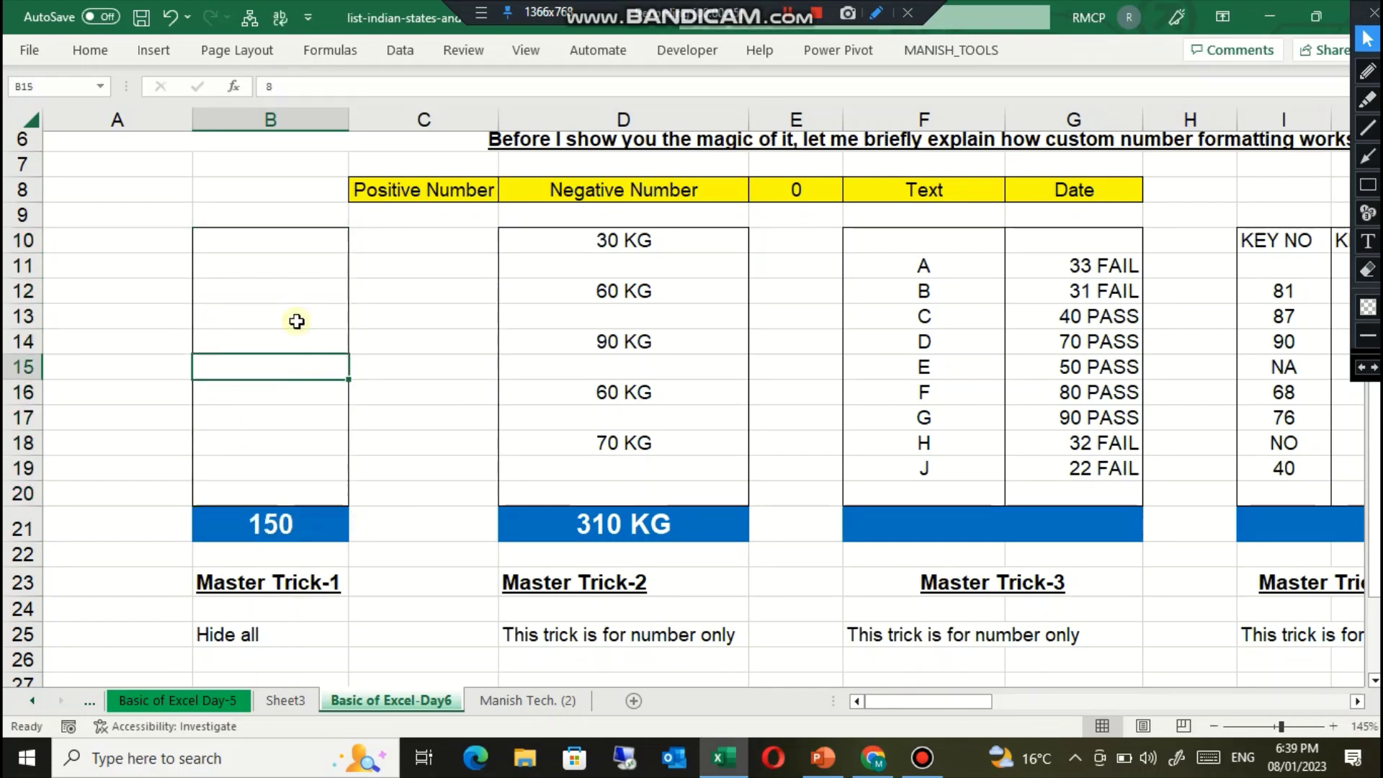
type("34")
key("Return")
Step: Enter short letter text in the hidden cells B16:B18 of Master Trick-1
type("d")
key("Return")
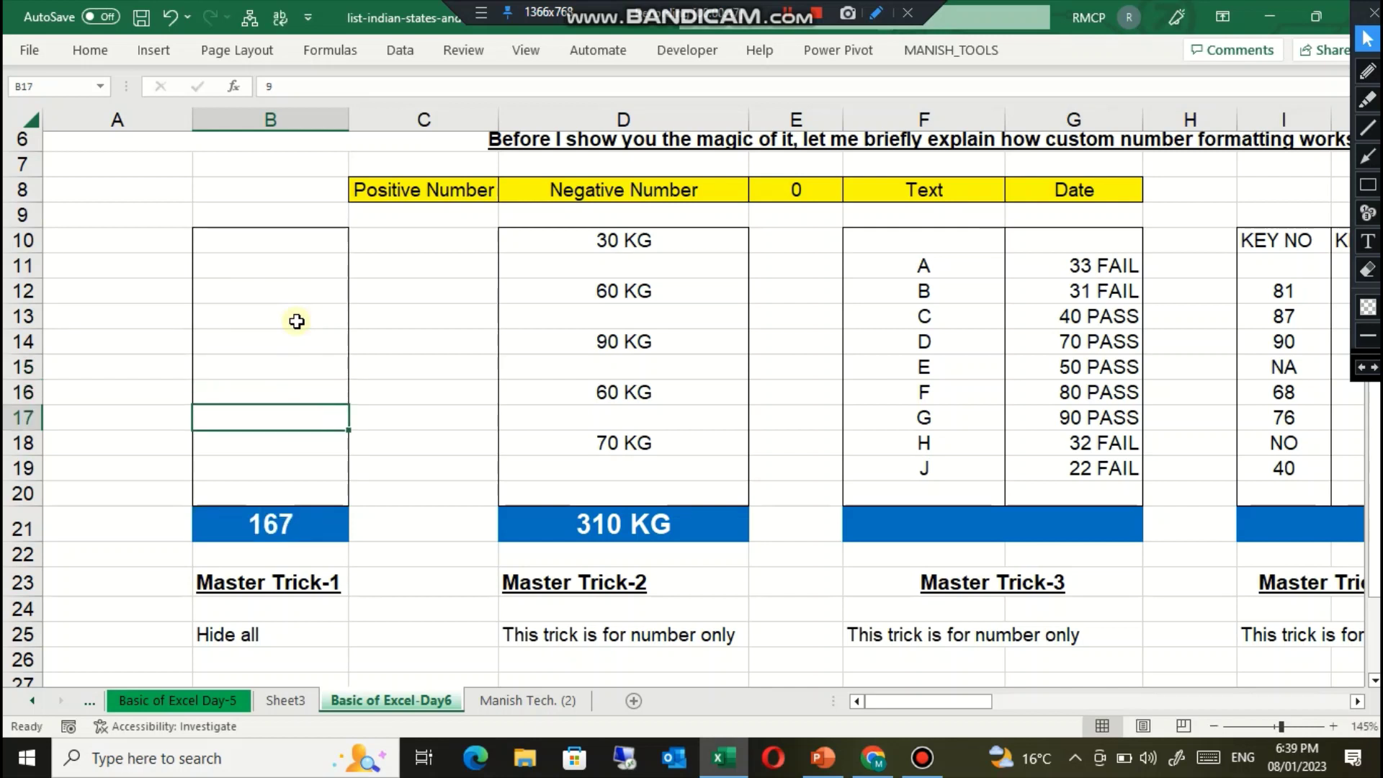
type("d")
key("Return")
type("d")
key("Return")
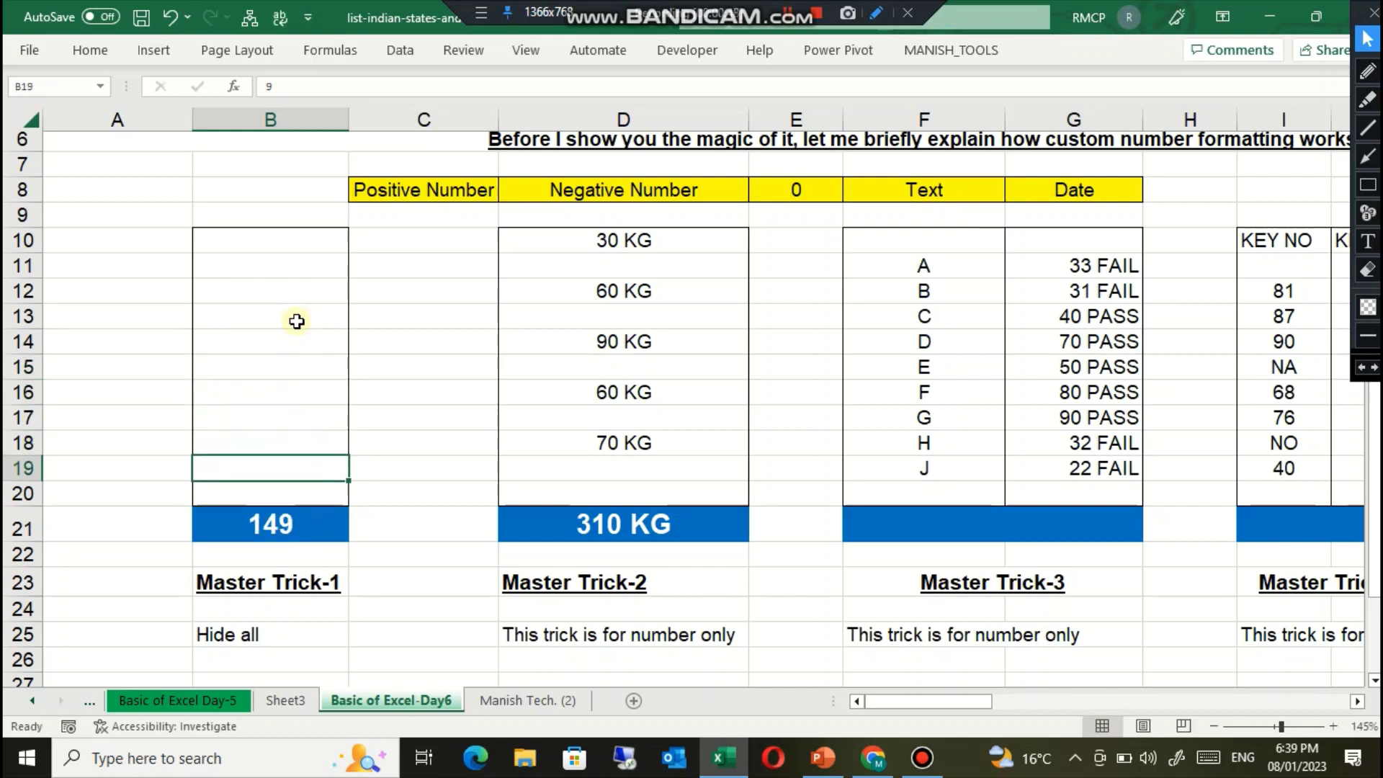
Step: Replace the hidden values in B10:B14 with new entries, including 2 in B10 and 3 in B11
key("Up")
key("Up")
key("Up")
key("Up")
key("Up")
key("Up")
key("Up")
key("Up")
key("Up")
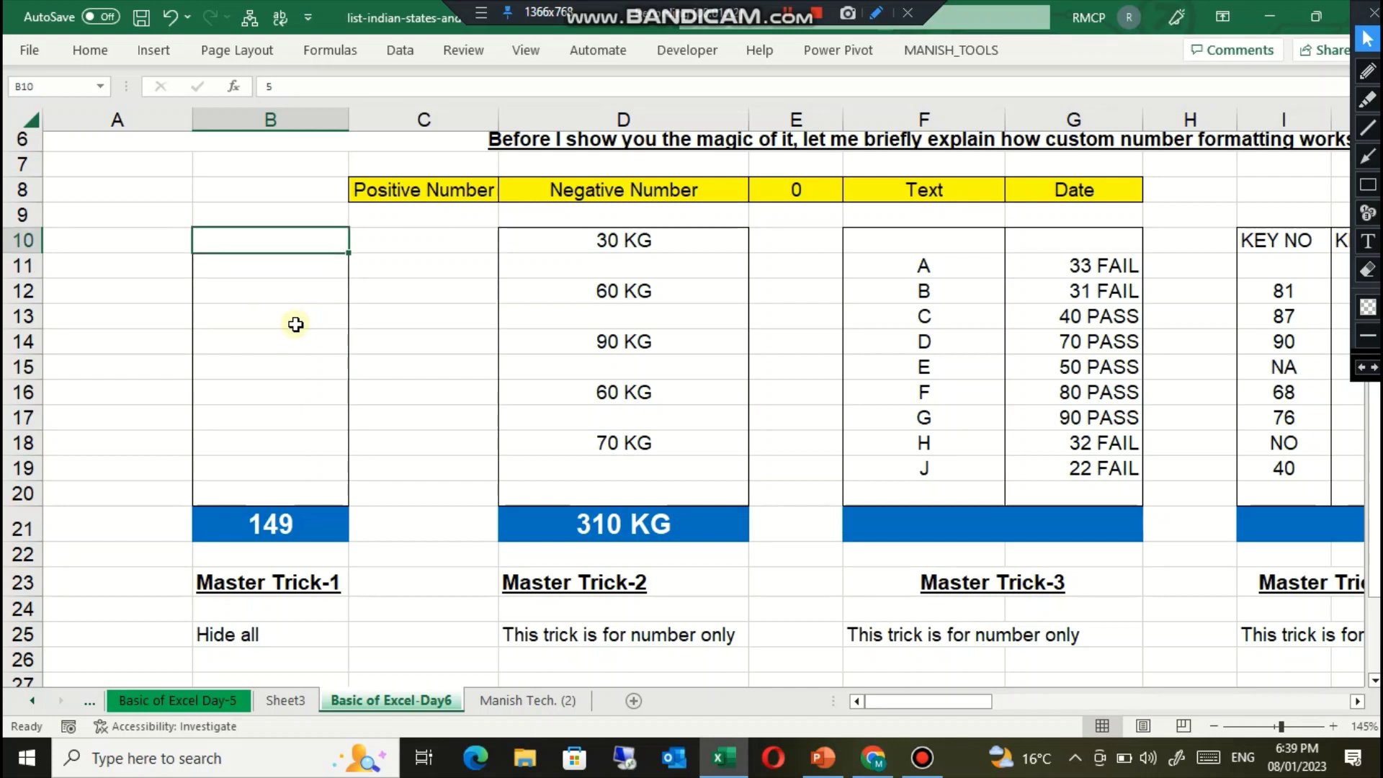
type("4")
key("Return")
type("34")
key("Return")
type("4")
key("Return")
key("Return")
type("4")
key("Return")
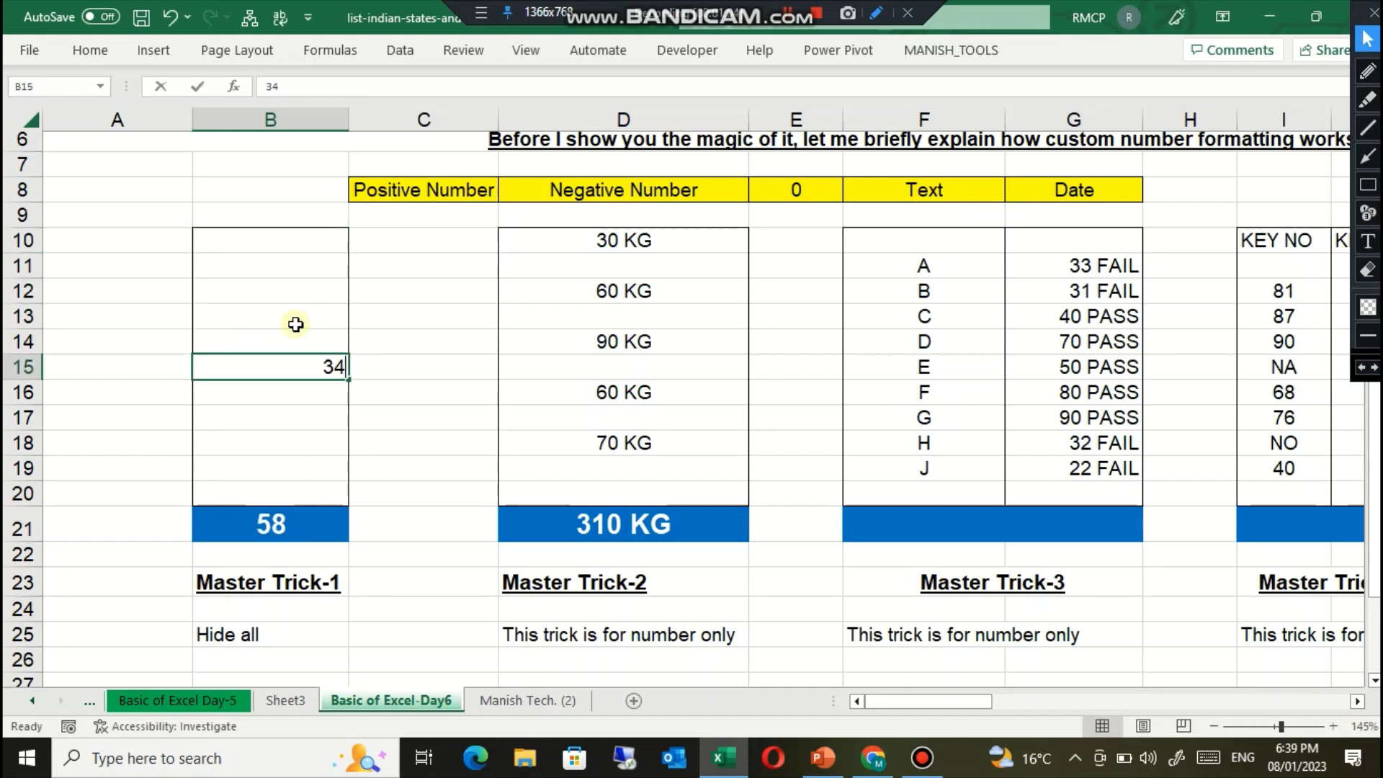
Step: Overwrite the hidden cells from B15 down with new entries, including the letter b in B17
key("Return")
key("Return")
key("Return")
key("Return")
key("Return")
key("Return")
Step: Examine the sum formula in B21 and the stored numbers and text behind the hidden cells B10:B20
key("Up")
key("Down")
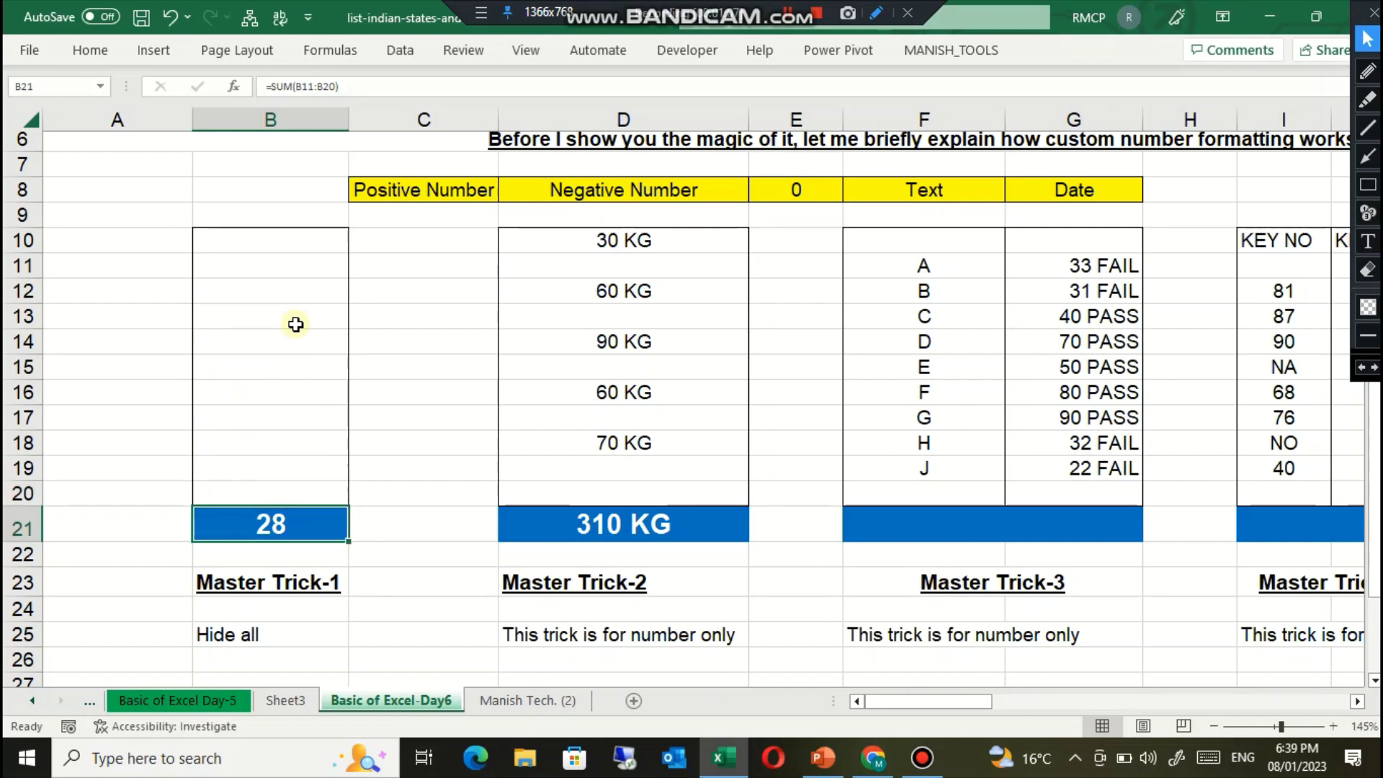
key("Up")
key("Up")
key("Up")
key("Down")
key("Down")
key("Down")
key("Up")
key("Up")
key("Up")
key("Up")
key("Up")
key("Up")
key("Up")
key("Up")
key("Up")
key("Up")
key("Up")
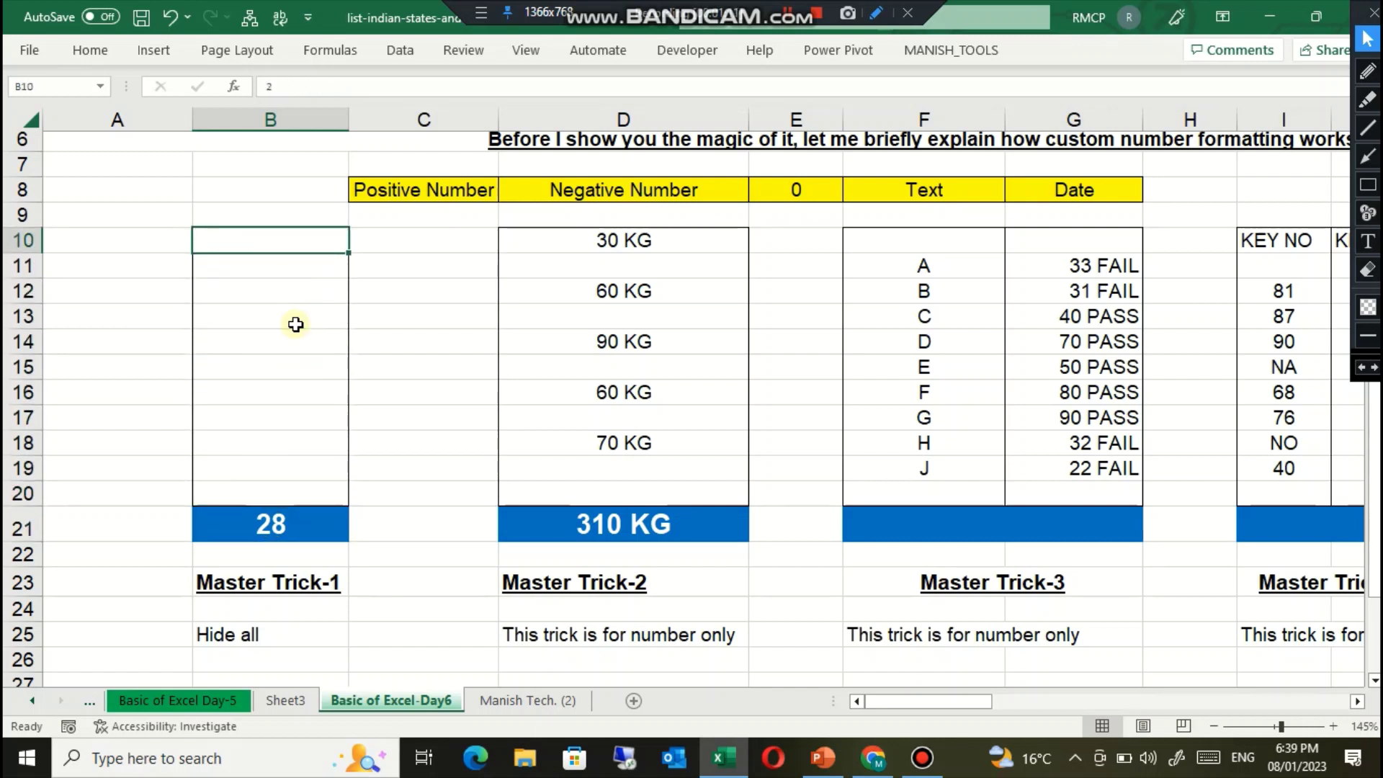
key("Down")
key("Down")
key("Down")
key("Down")
key("Down")
key("Down")
key("Down")
key("Down")
key("Down")
key("Down")
key("Up")
key("Up")
key("Up")
key("Up")
key("Up")
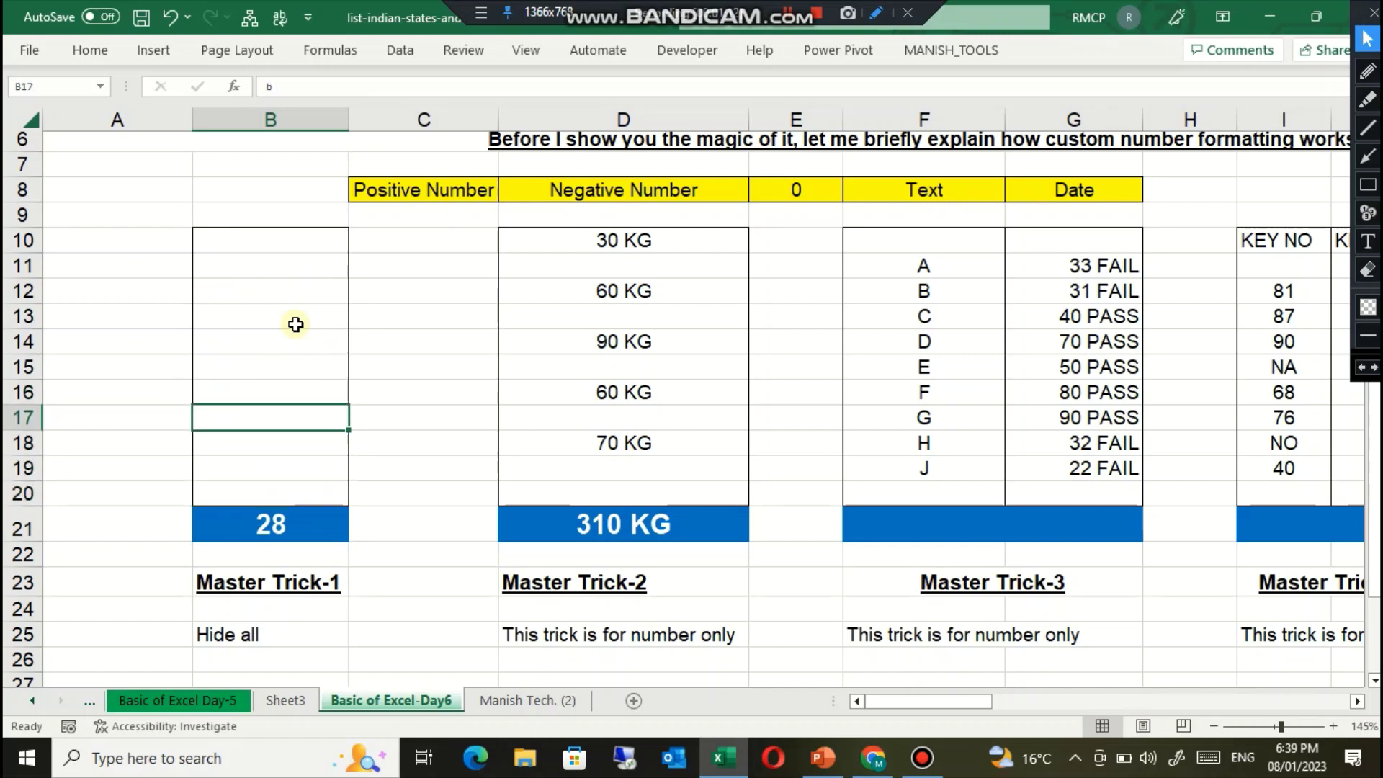
key("Up")
key("Up")
key("Up")
key("Up")
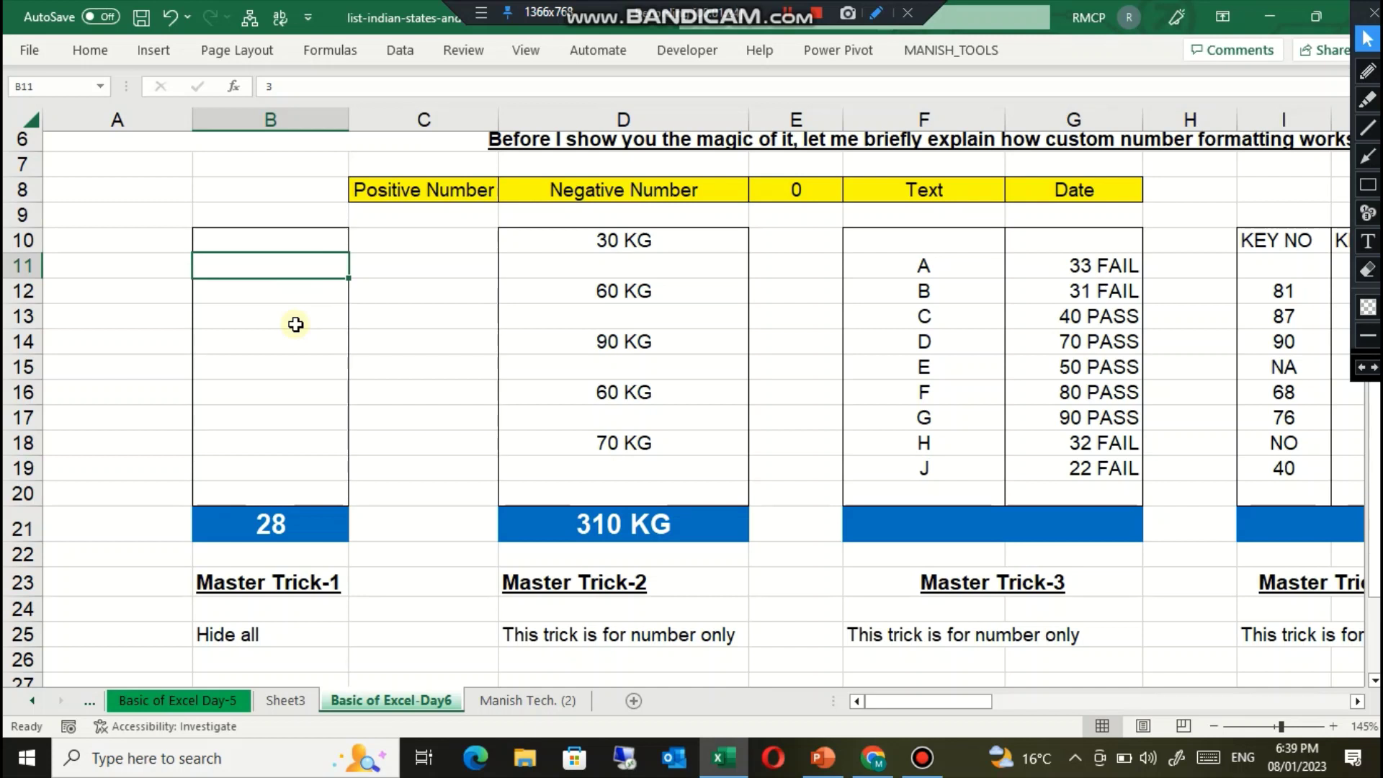
Step: Select the hidden cells B10:B20 of Master Trick-1
key("Up")
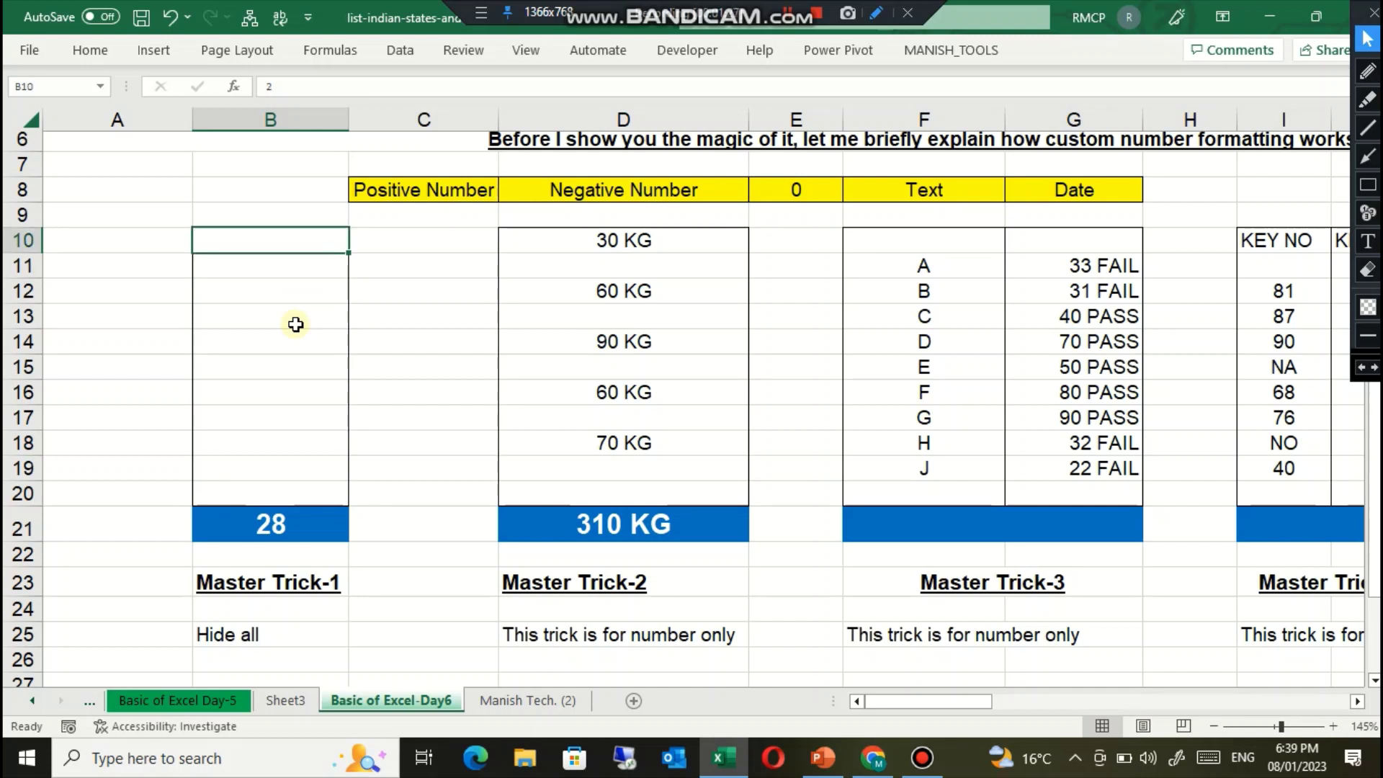
key("shift+Down")
key("shift+Down")
key("shift+Down")
key("shift+Down")
key("shift+Down")
key("shift+Down")
key("shift+Down")
key("shift+Down")
key("shift+Down")
key("shift+Down")
key("shift+Down")
key("shift+Up")
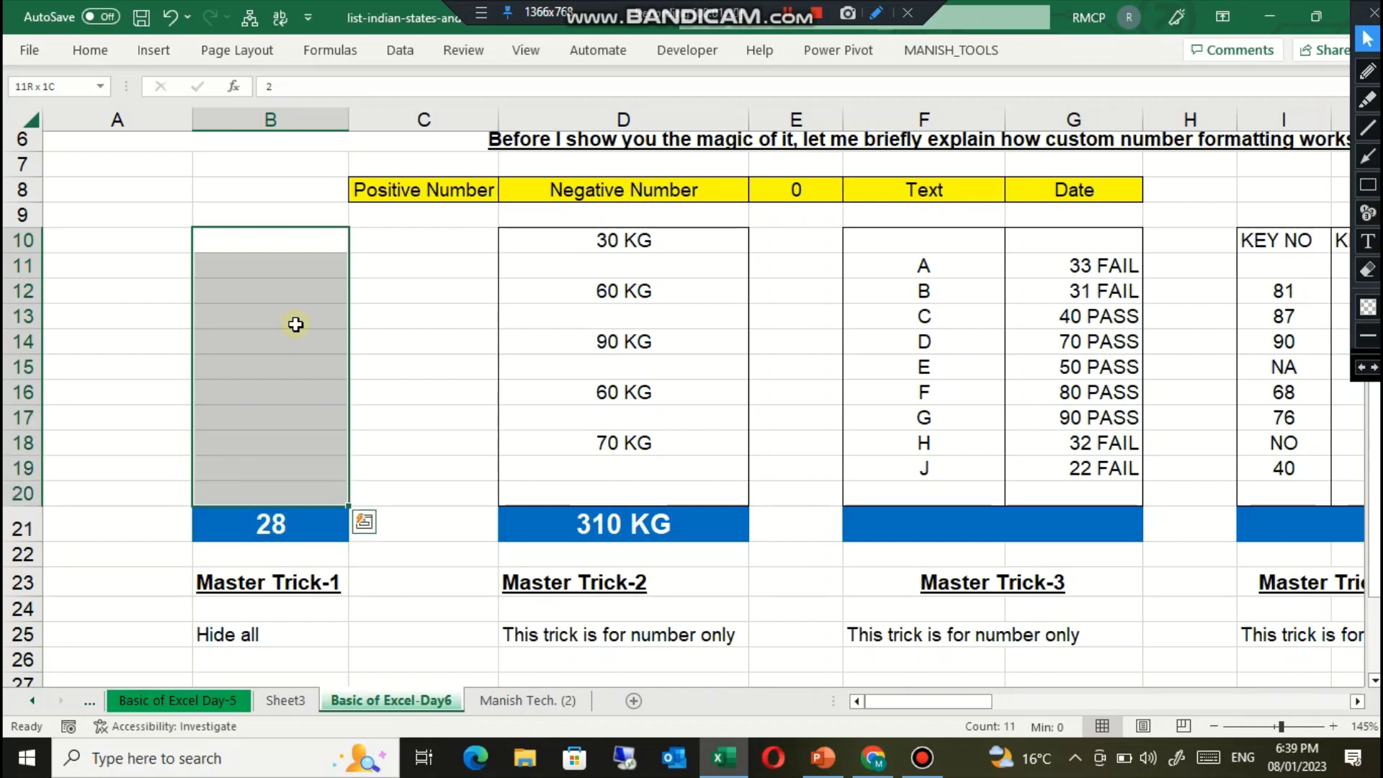
Step: Examine the weight entries in D10:D20 of Master Trick-2 and the sum formula in D21
key("Right")
key("Right")
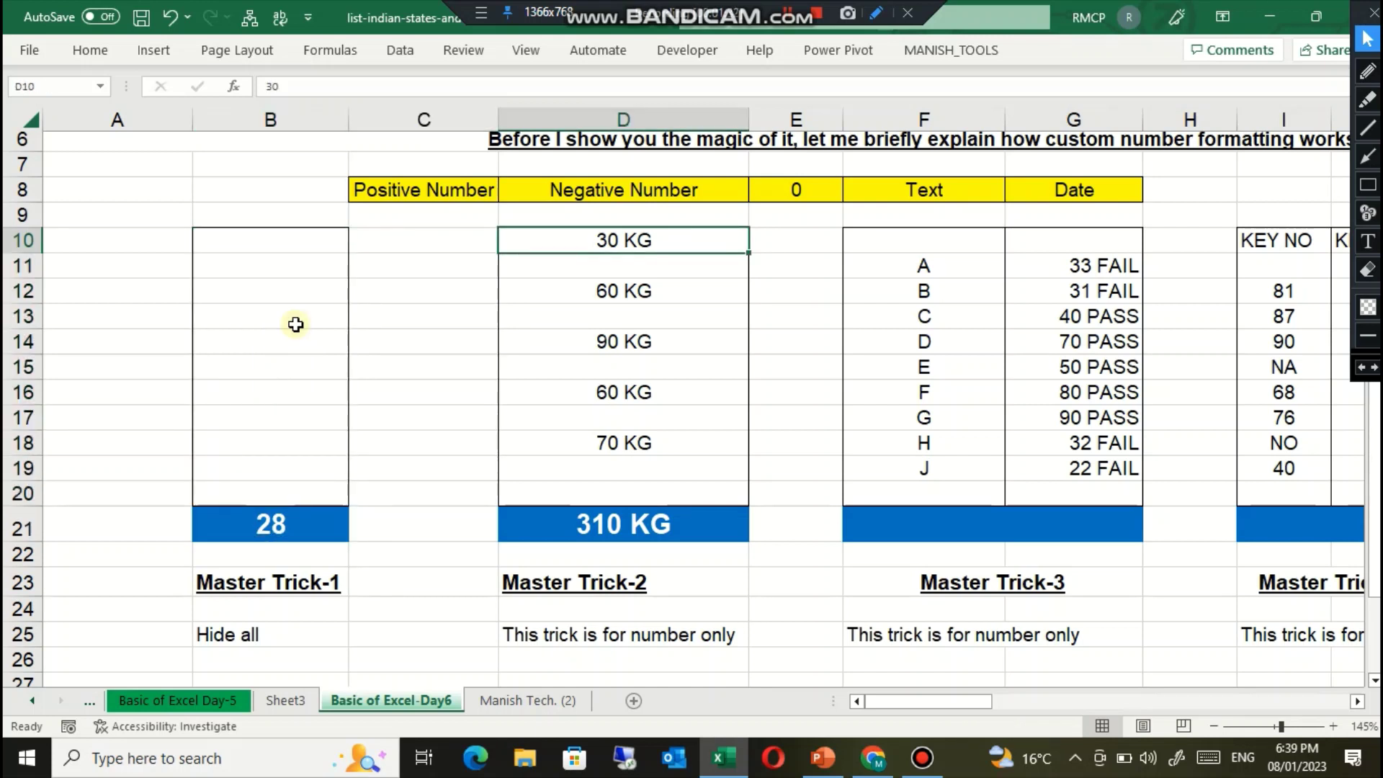
key("Down")
key("Down")
key("Down")
key("Down")
key("Down")
key("Down")
key("Down")
key("Down")
key("Down")
key("Down")
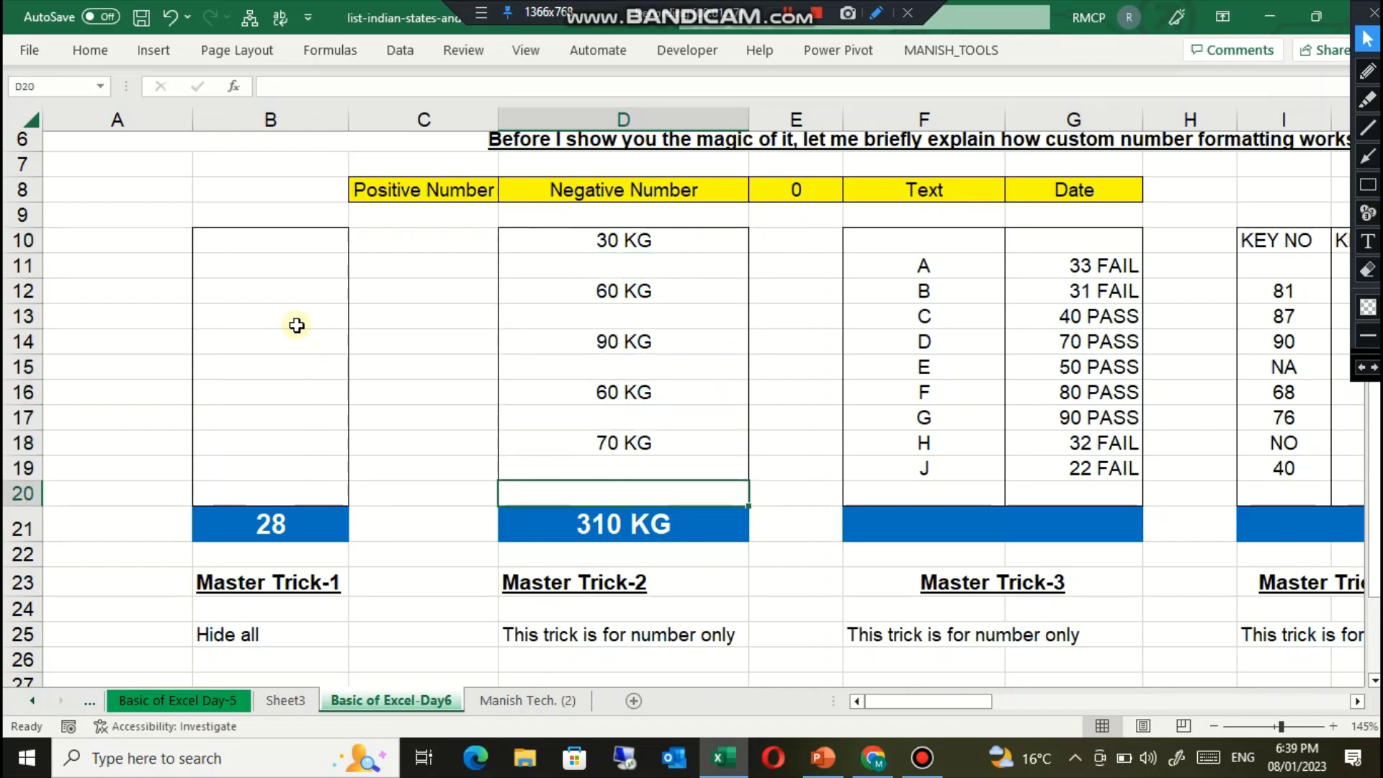
key("Up")
key("Up")
key("Up")
key("Up")
key("Up")
key("Up")
key("Up")
key("Up")
key("Up")
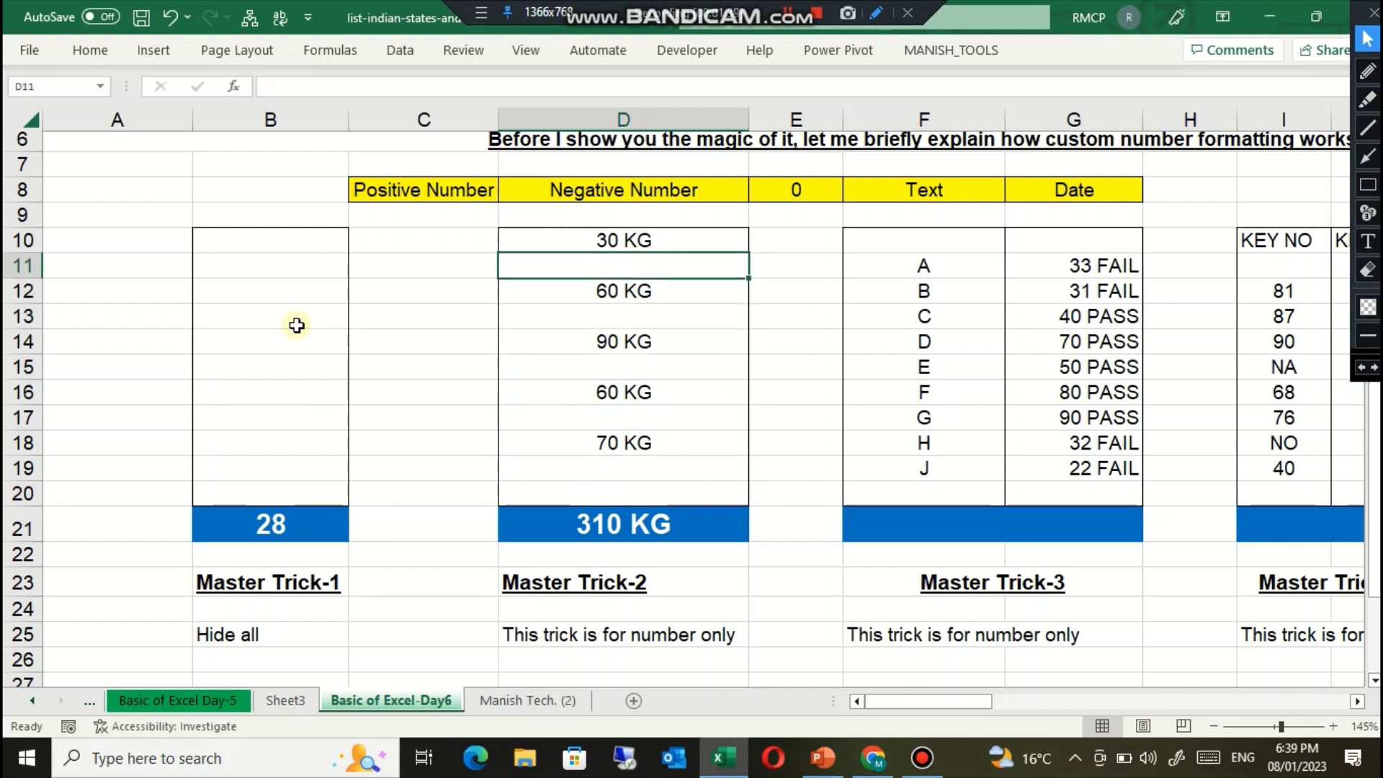
key("Down")
key("Down")
key("Down")
key("Down")
key("Down")
key("Down")
key("Down")
key("Down")
key("Down")
key("Down")
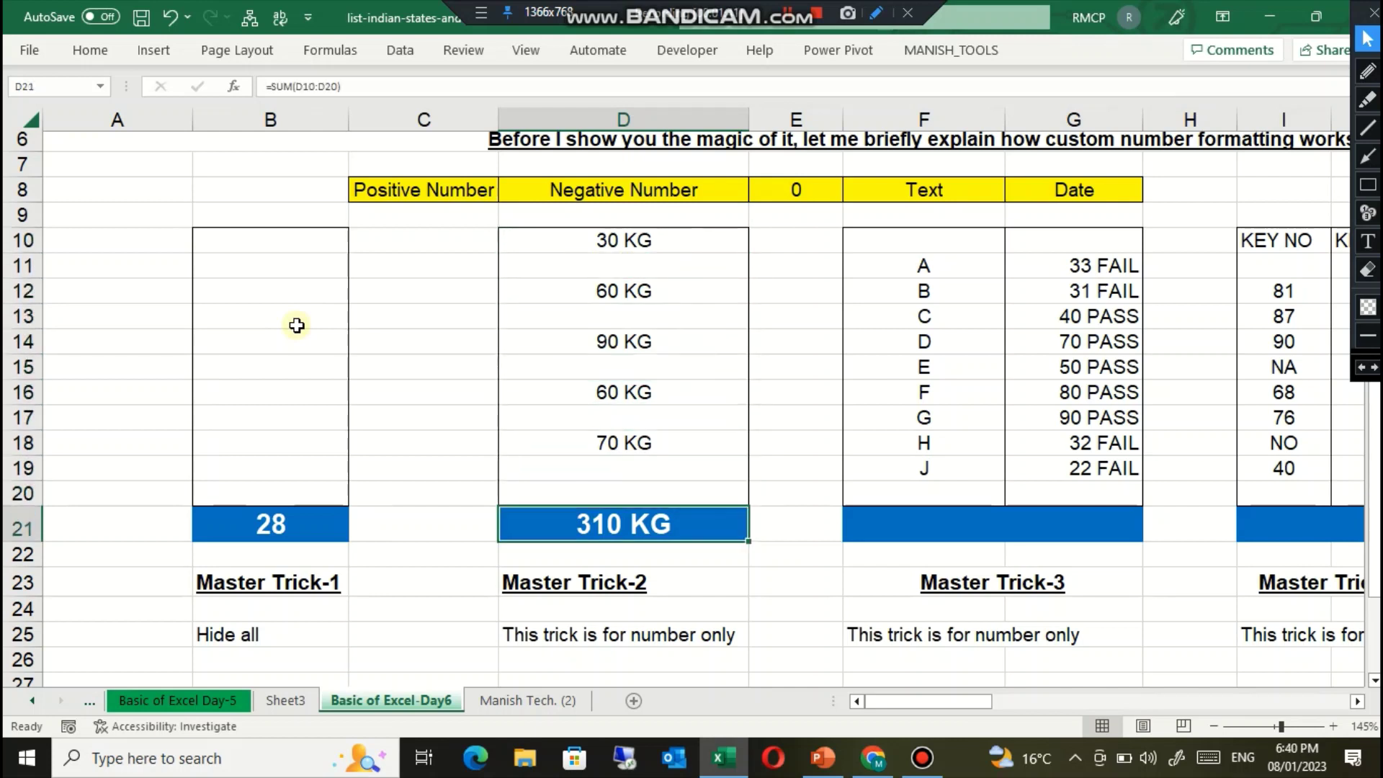
key("Up")
key("Up")
key("Up")
key("Up")
key("Up")
key("Up")
key("Up")
key("Up")
key("Up")
key("Up")
key("Up")
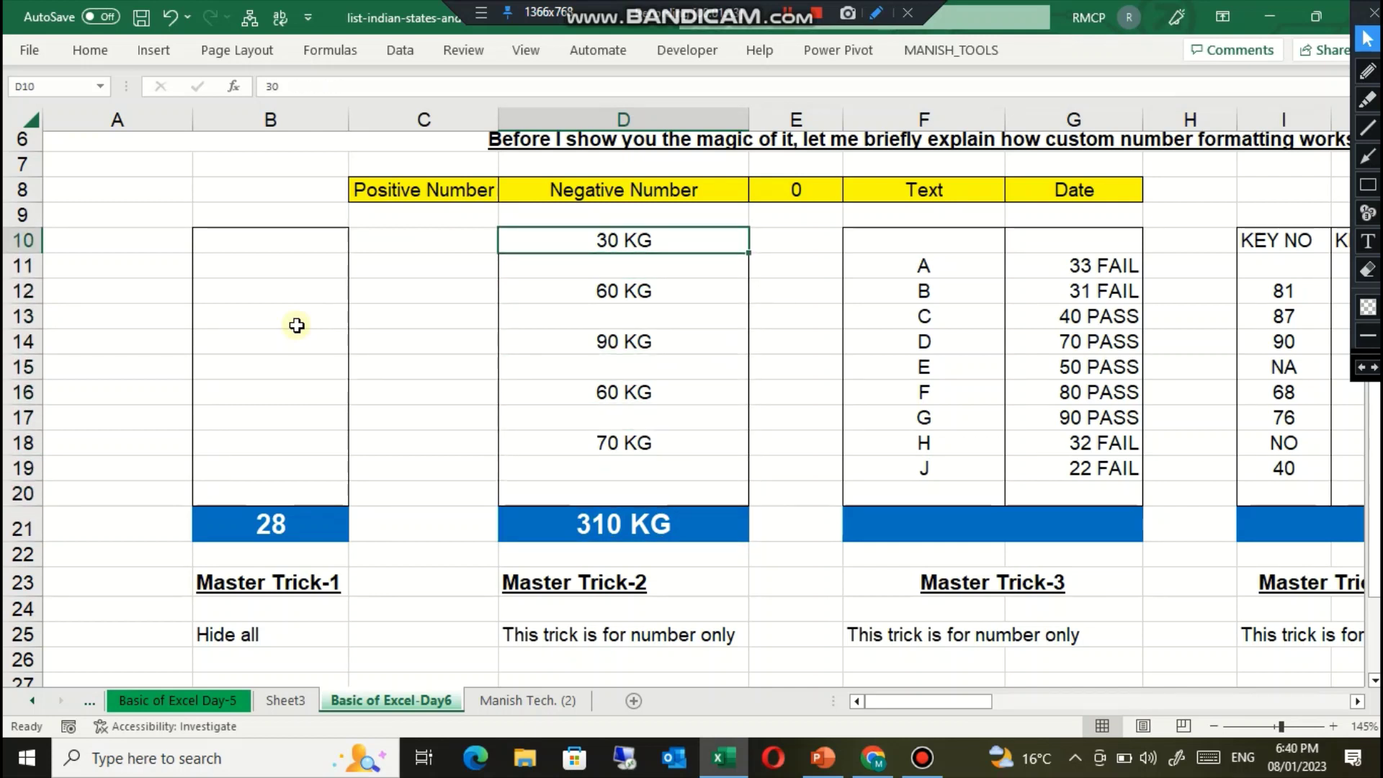
Step: Inspect the custom number format code applied to the weight cells D10:D20
key("shift+Down")
key("shift+Down")
key("shift+Down")
key("shift+Down")
key("shift+Down")
key("shift+Down")
key("shift+Down")
key("shift+Down")
key("shift+Down")
key("shift+Down")
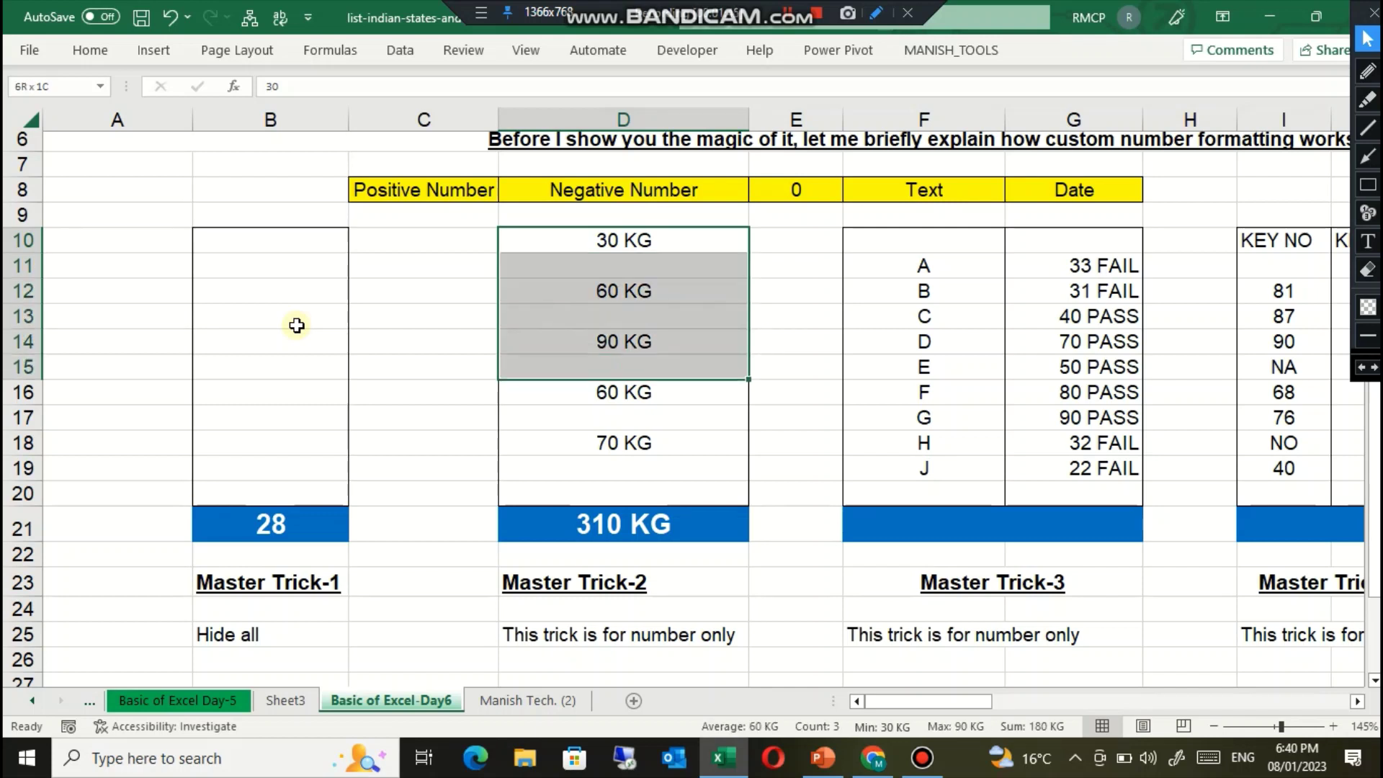
key("shift+Up")
key("shift+Up")
key("shift+Up")
key("shift+Up")
key("shift+Up")
key("shift+Up")
key("shift+Up")
key("shift+Up")
key("shift+Up")
key("shift+Up")
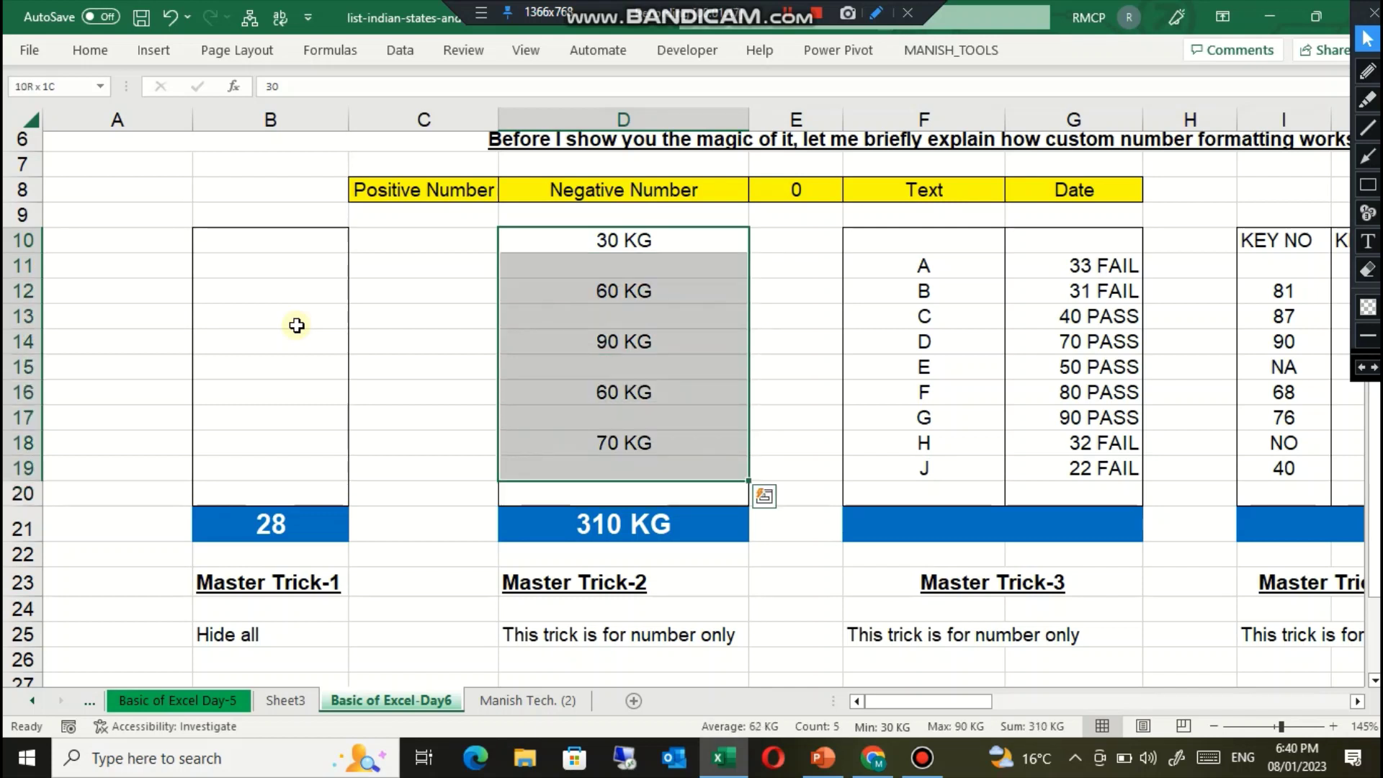
key("shift+Down")
key("shift+Down")
key("shift+Down")
key("shift+Down")
key("shift+Down")
key("shift+Down")
key("shift+Down")
key("shift+Down")
key("shift+Down")
key("shift+Down")
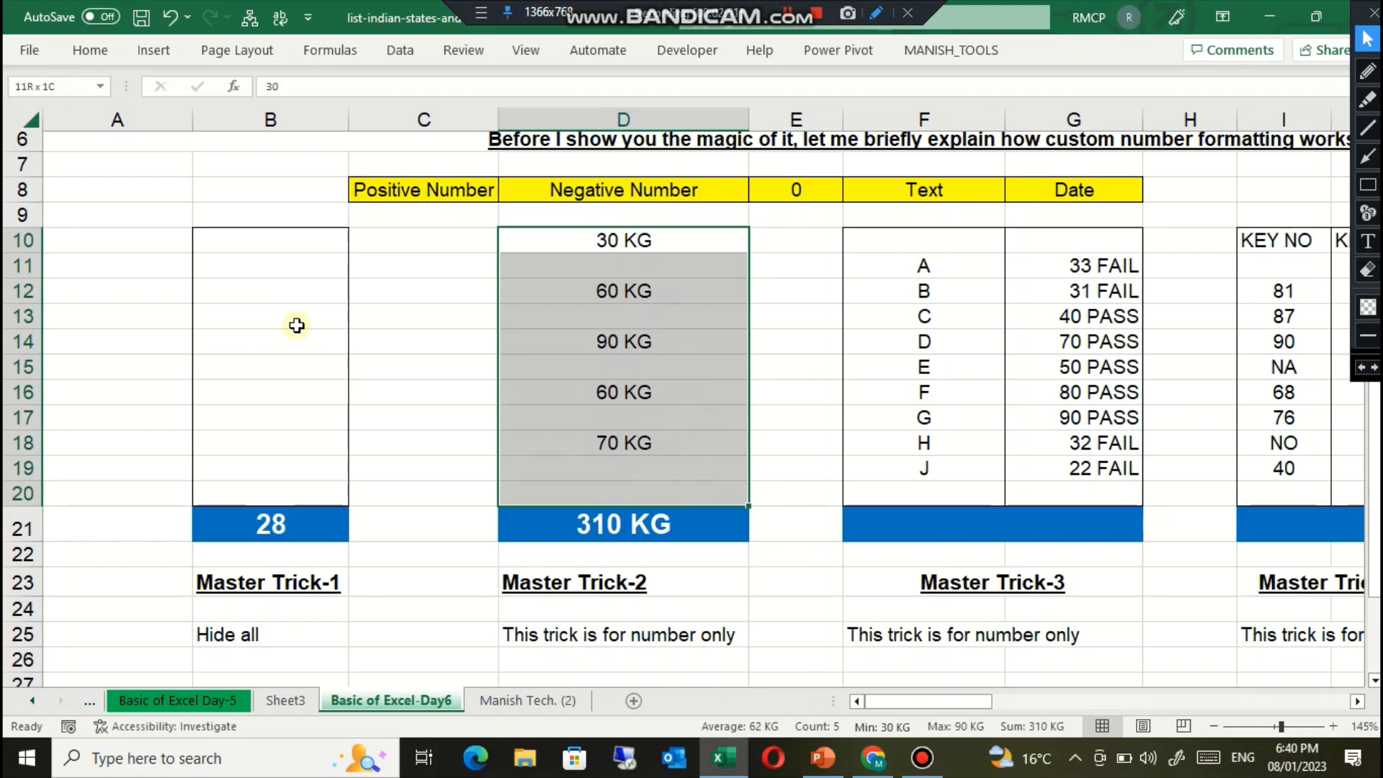
key("ctrl+1")
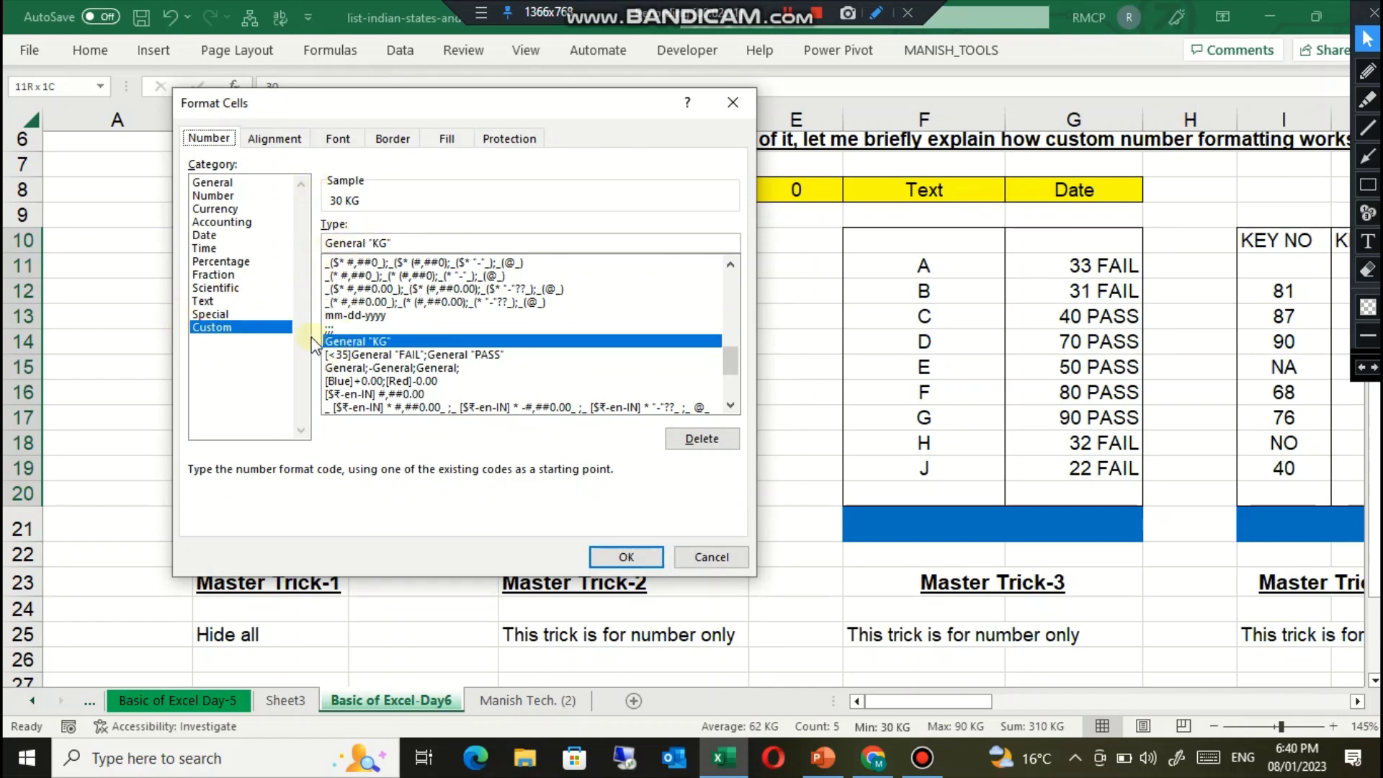
left_click(355, 243)
left_click_drag(395, 245, 271, 227)
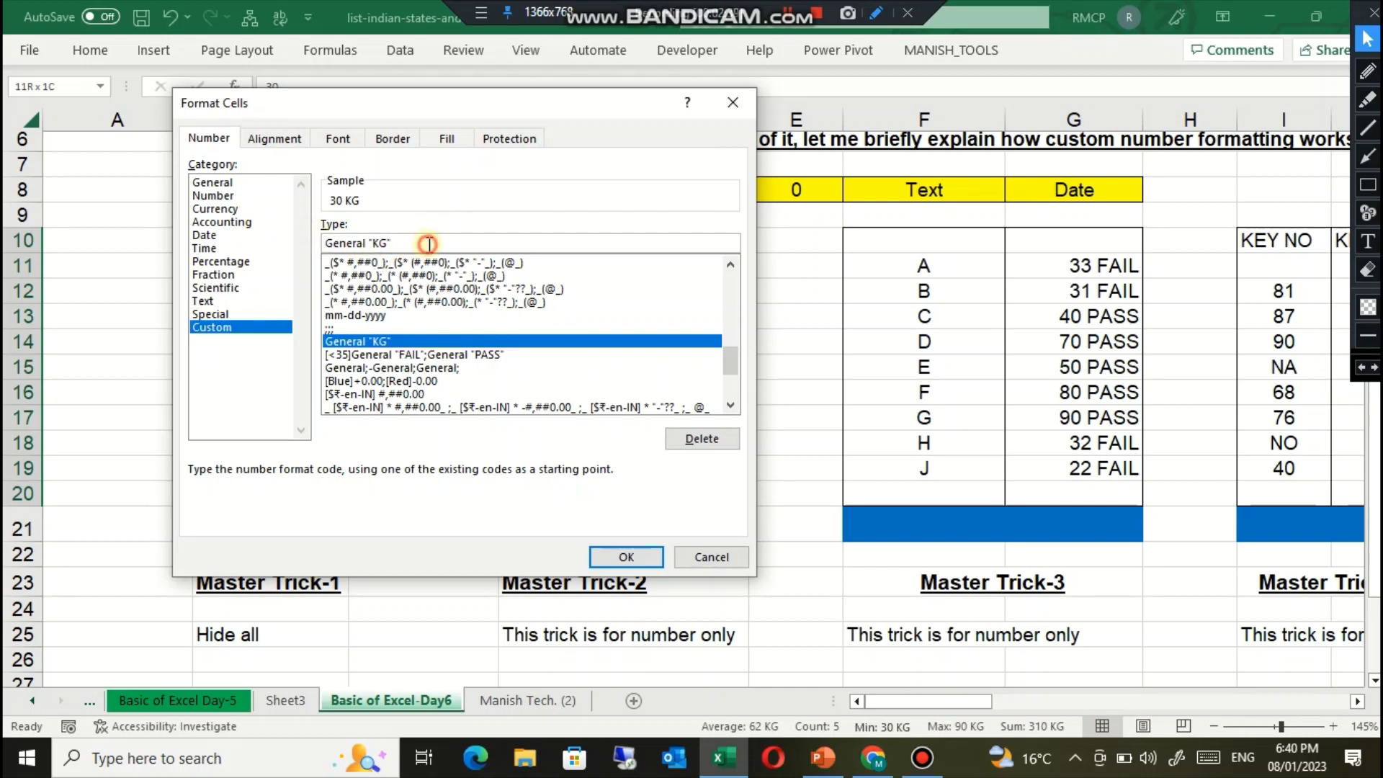
Step: Point a red annotation arrow at the General "KG" code, clear the arrow and accept the existing format
left_click(1367, 156)
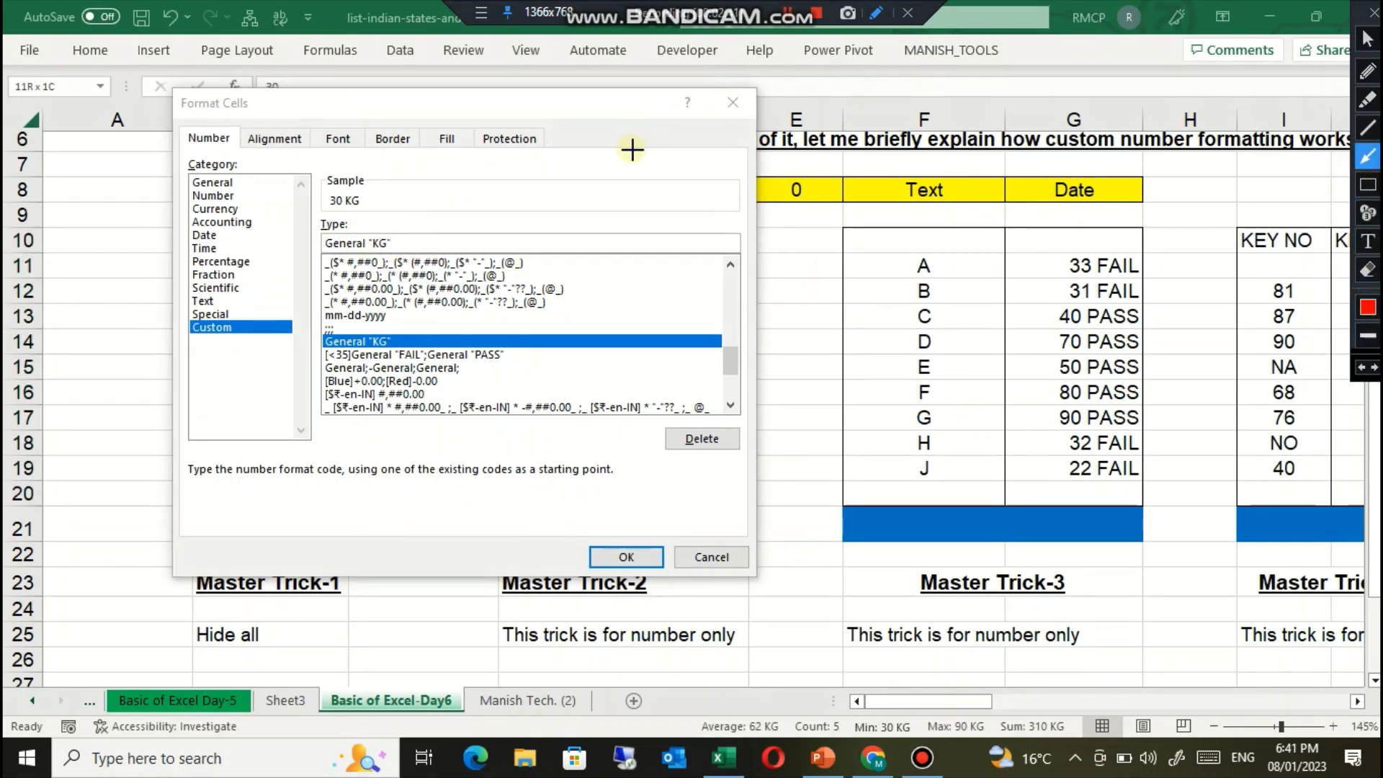
mouse_move(630, 153)
left_mouse_down()
mouse_move(423, 219)
mouse_move(402, 240)
left_mouse_up()
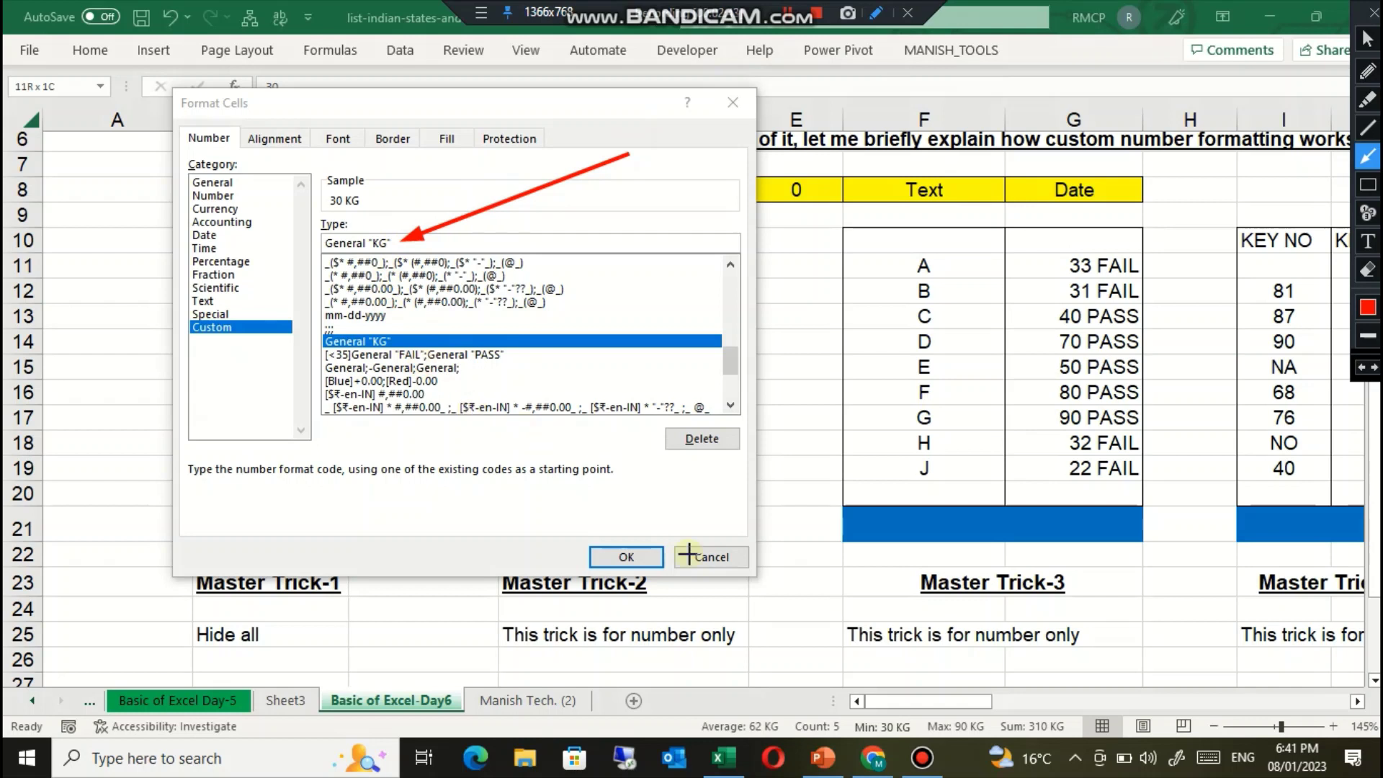
left_click(1363, 367)
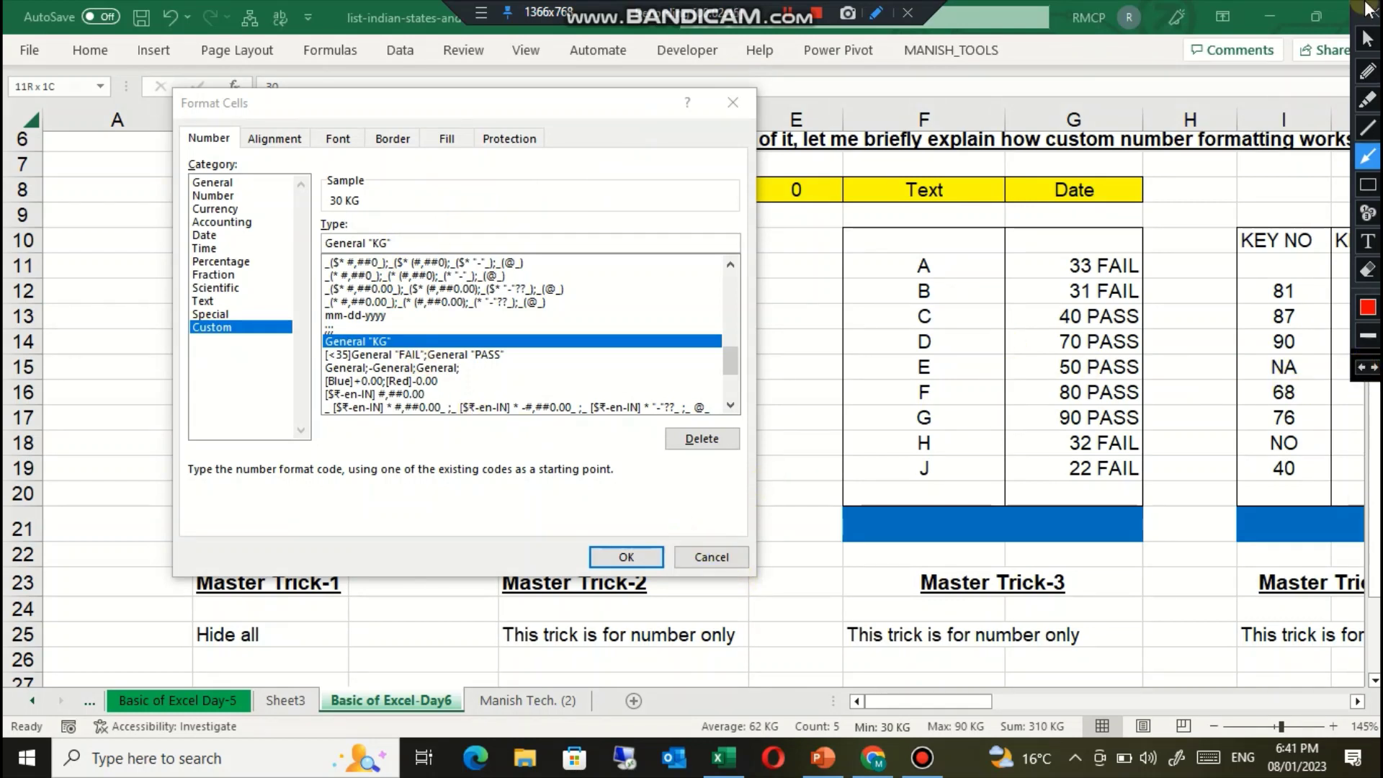
left_click(1368, 38)
left_click(606, 557)
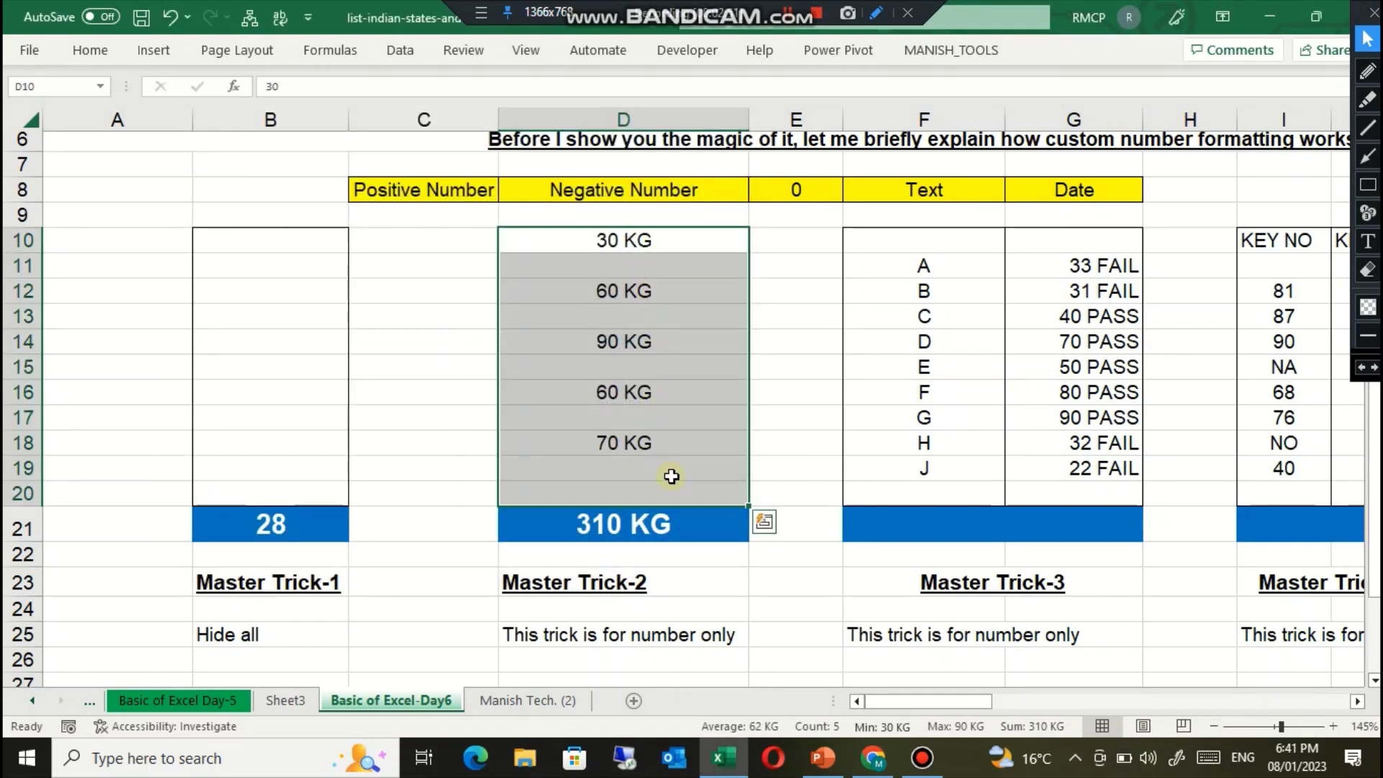
Step: Enter the text asdf in D14 of Master Trick-2 to test the KG format on text
left_click(658, 283)
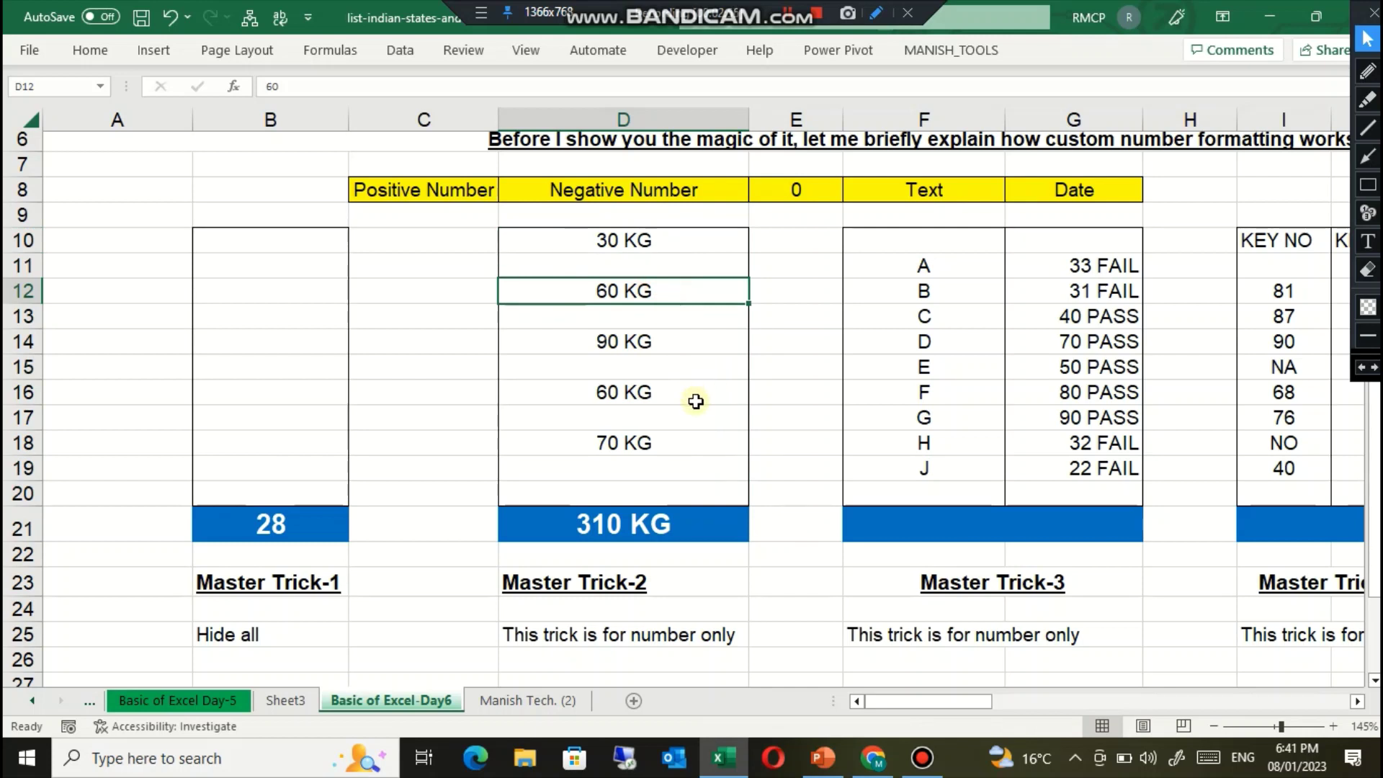
key("Down")
key("Down")
key("Down")
key("Up")
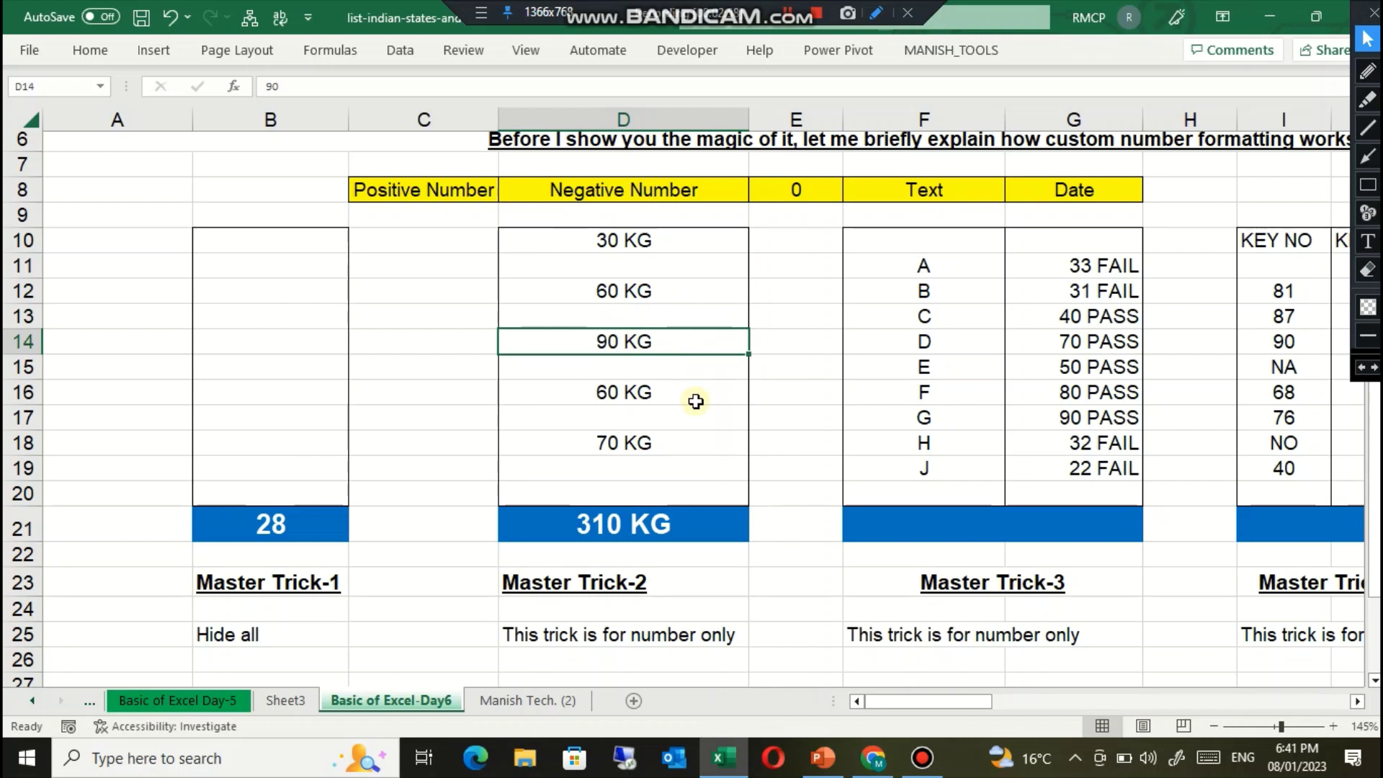
type("asdf")
key("Return")
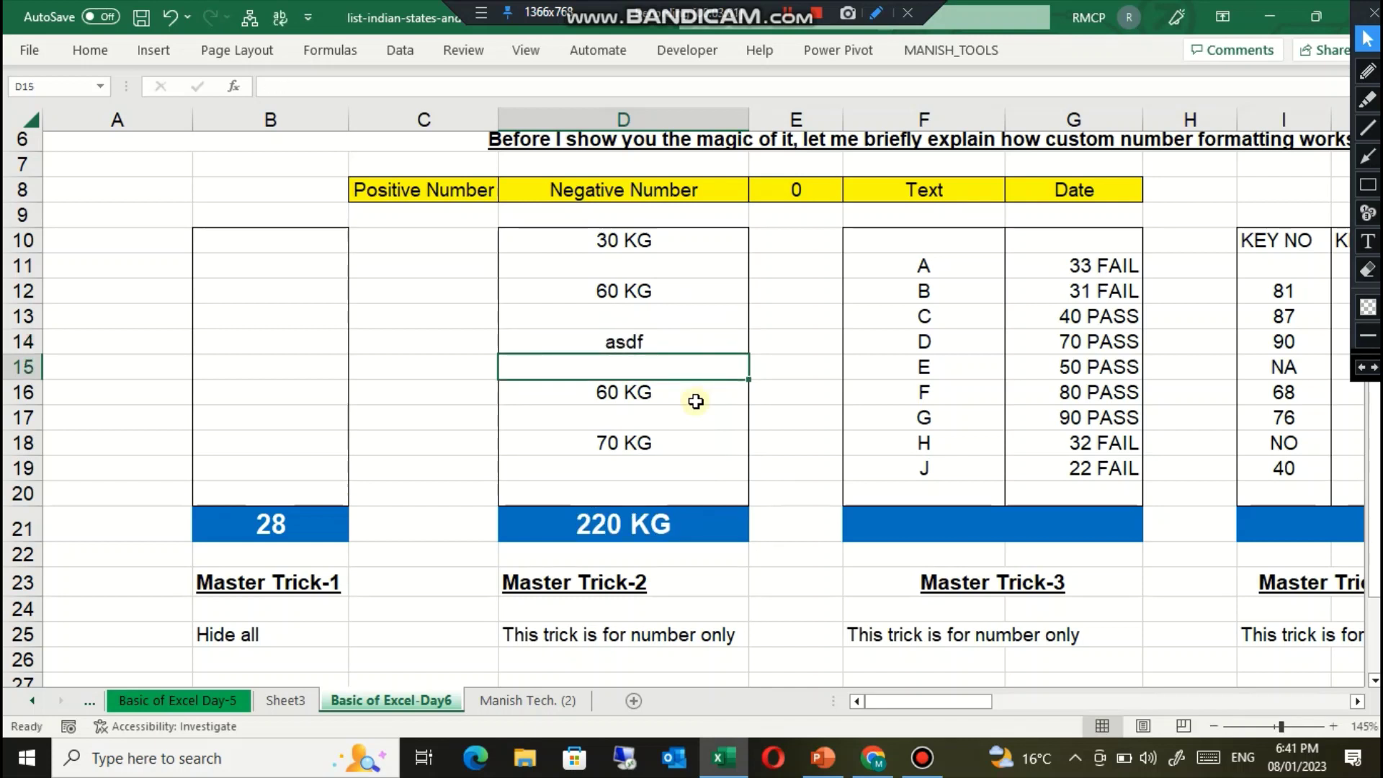
Step: Replace the entry in D14 with 56 and check the cell's custom number format code
key("Up")
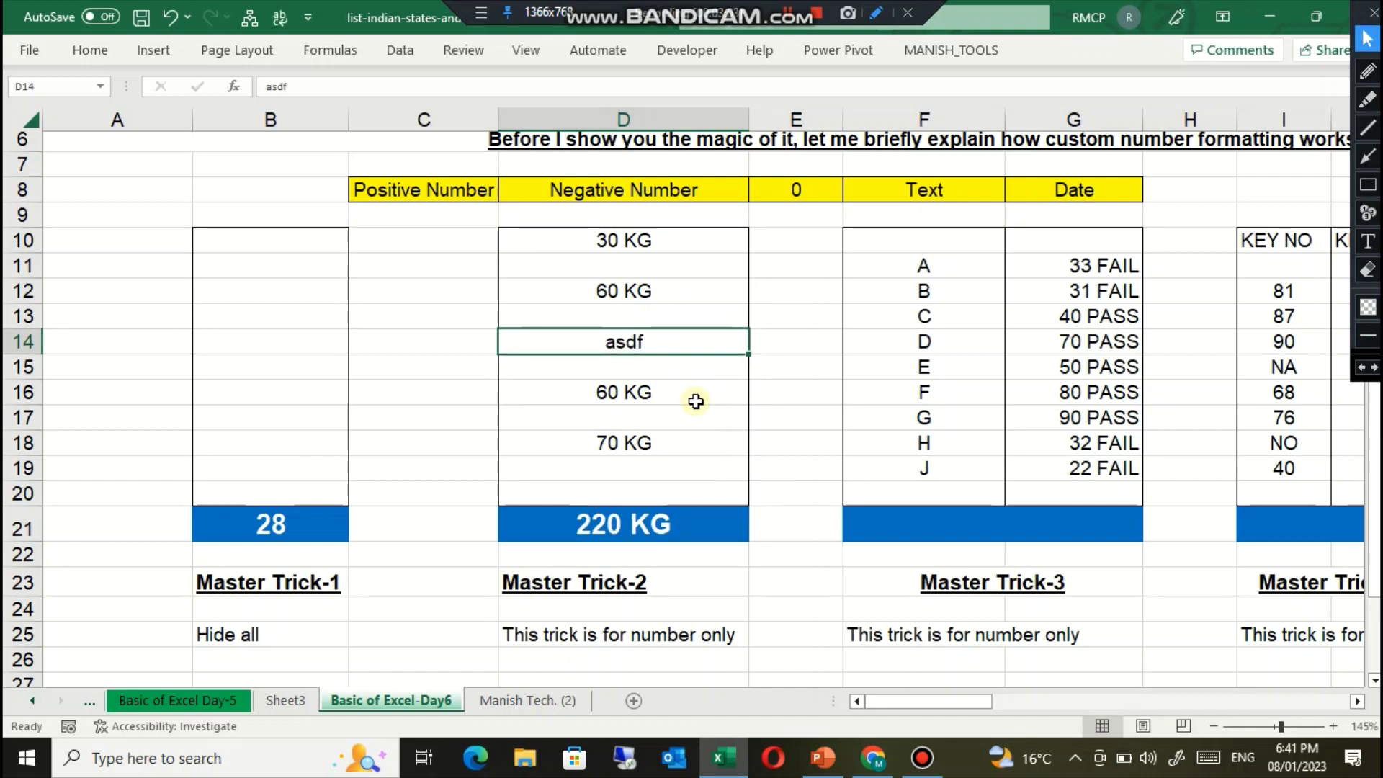
type("56")
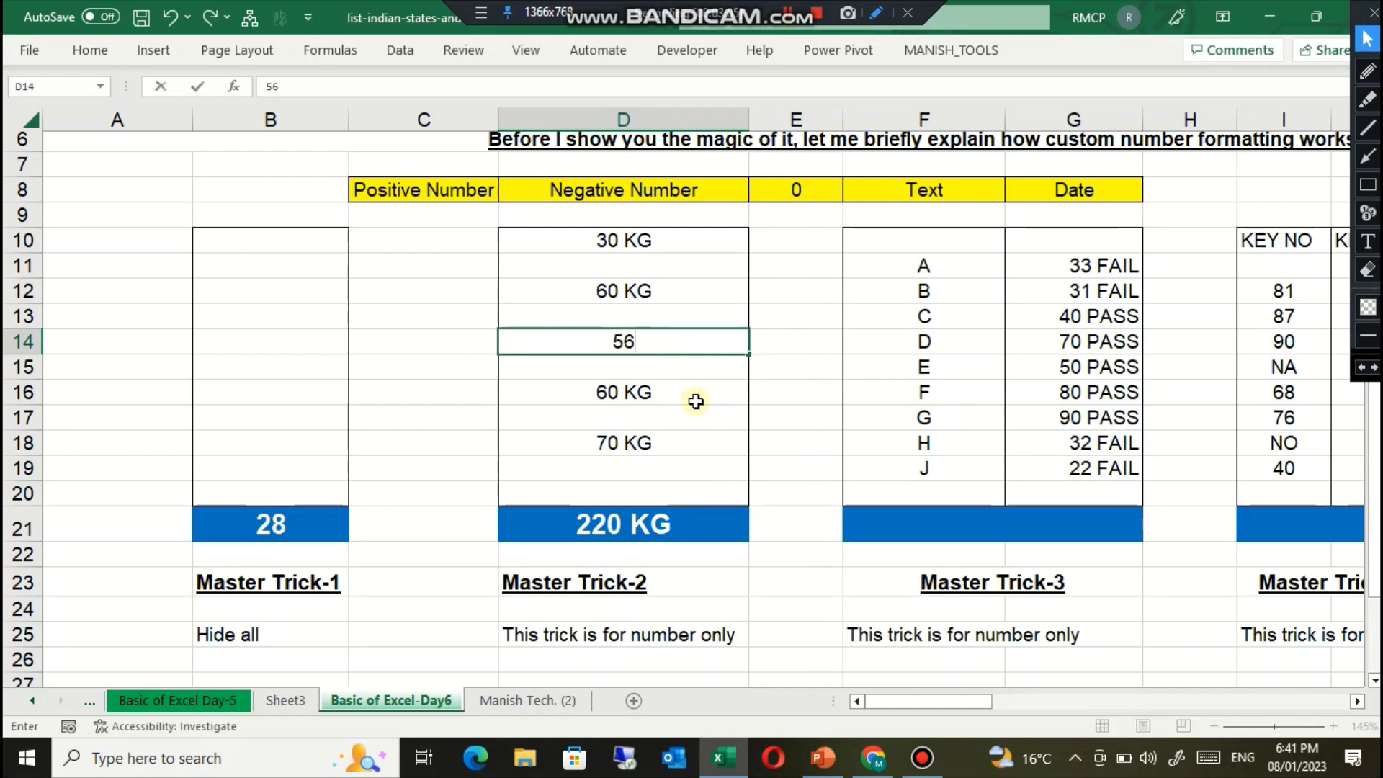
key("Return")
key("Up")
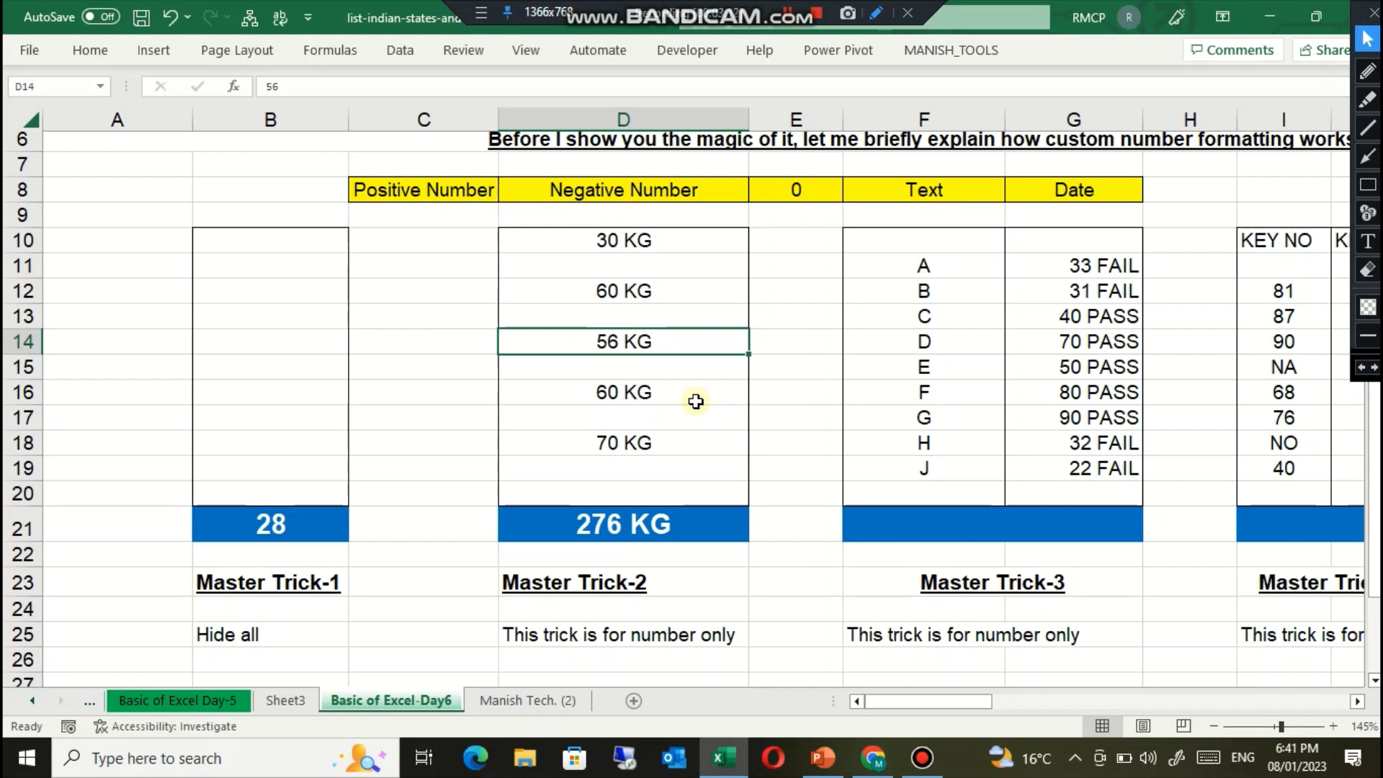
key("ctrl+1")
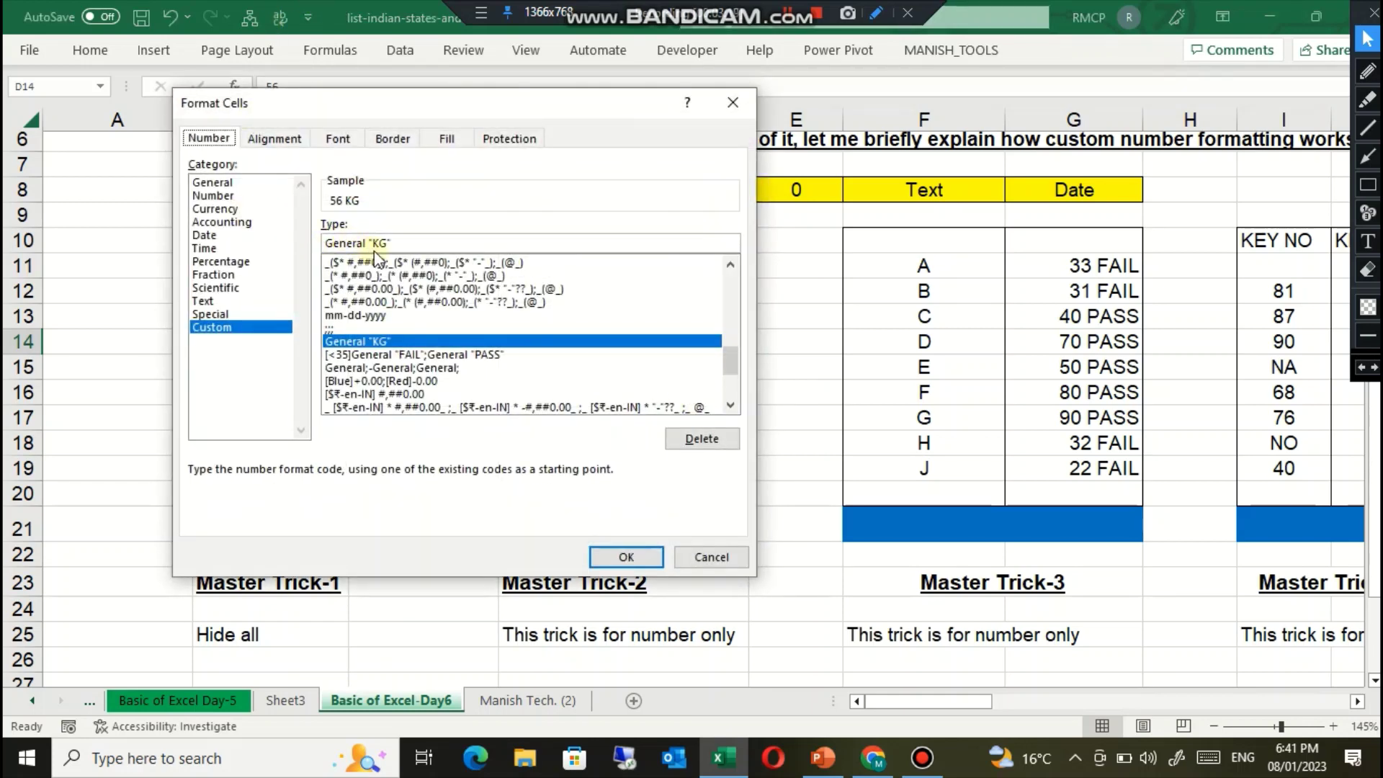
left_click(725, 560)
Step: Look over the Master Trick-3 table and select the letter entries in column F from F11 down
left_click(1039, 266)
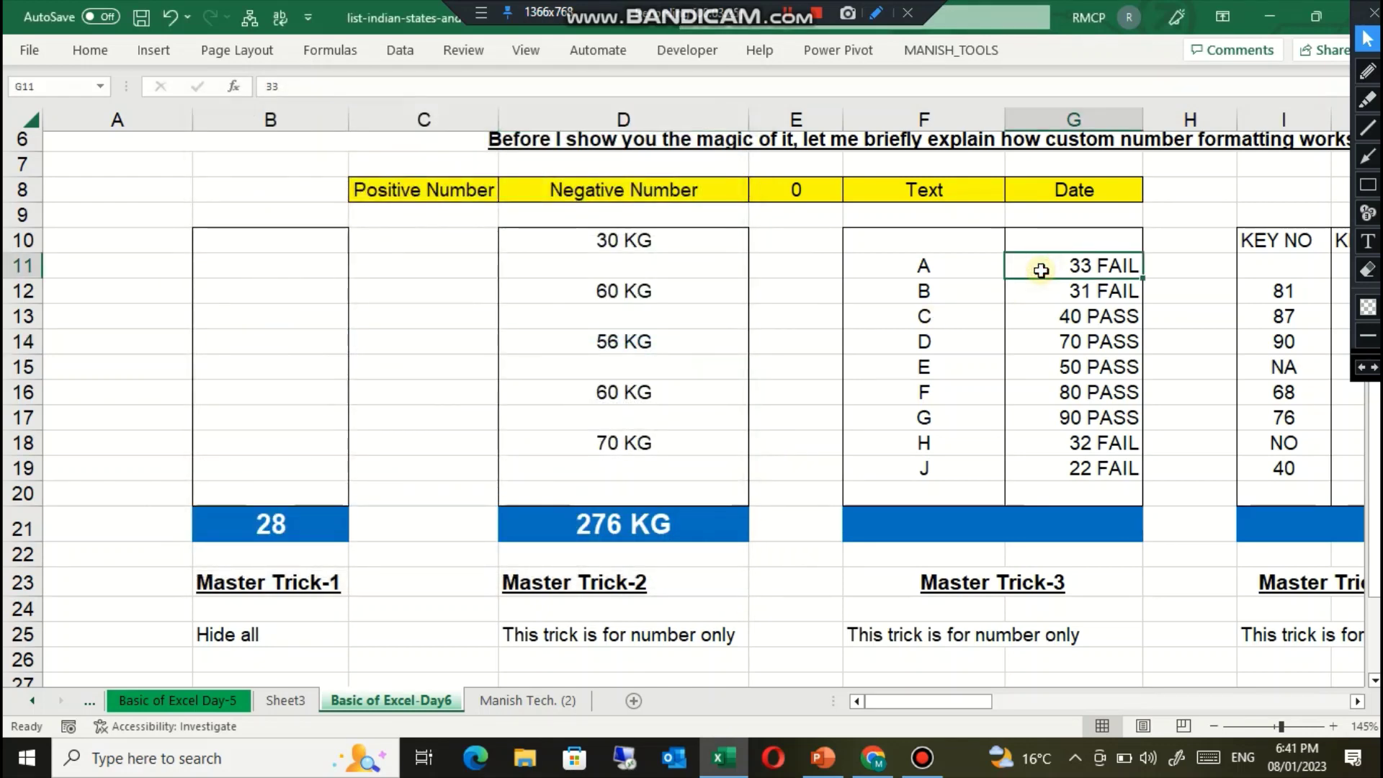
key("Right")
key("Right")
key("Right")
key("Right")
key("Left")
key("Left")
key("Left")
key("Left")
key("Left")
key("Left")
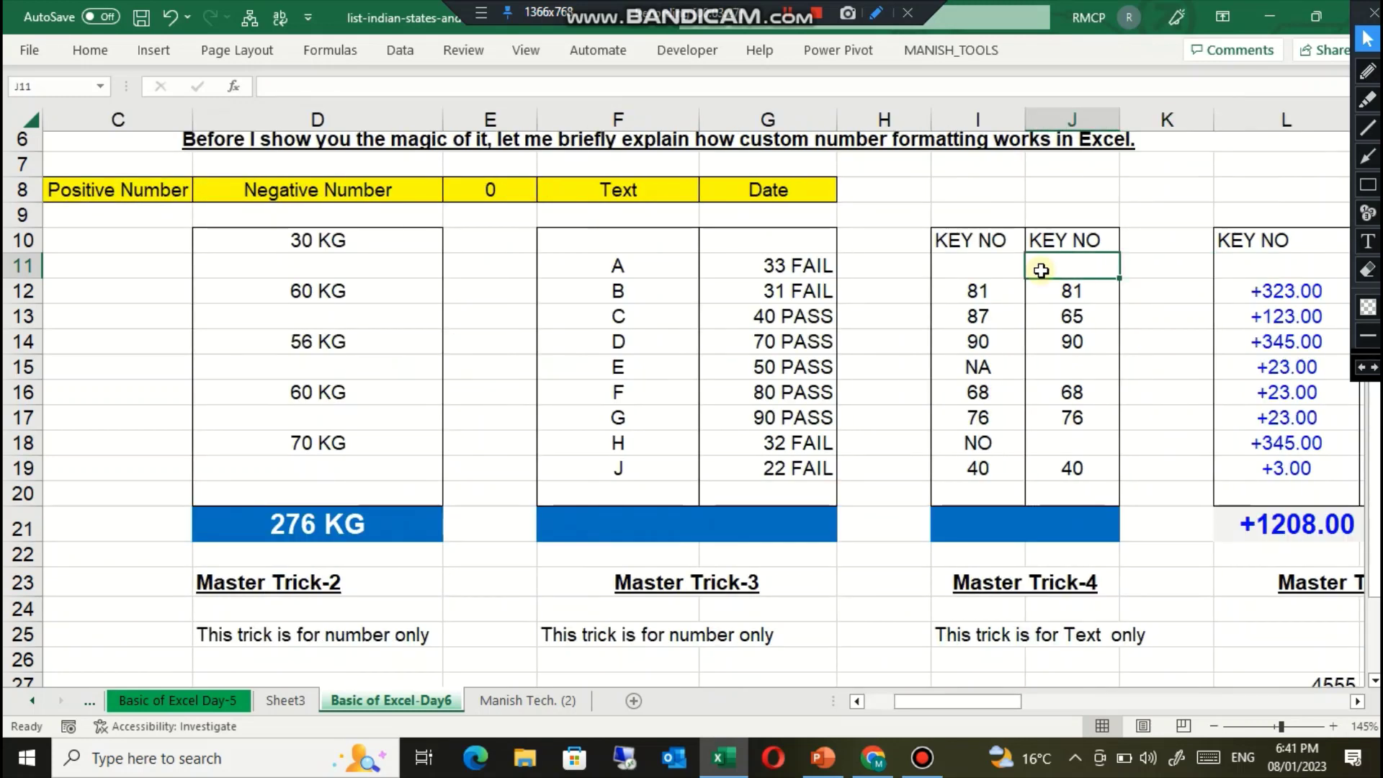
key("Right")
key("shift+Down")
key("shift+Down")
key("shift+Down")
key("shift+Down")
key("shift+Down")
key("shift+Down")
key("shift+Down")
key("shift+Down")
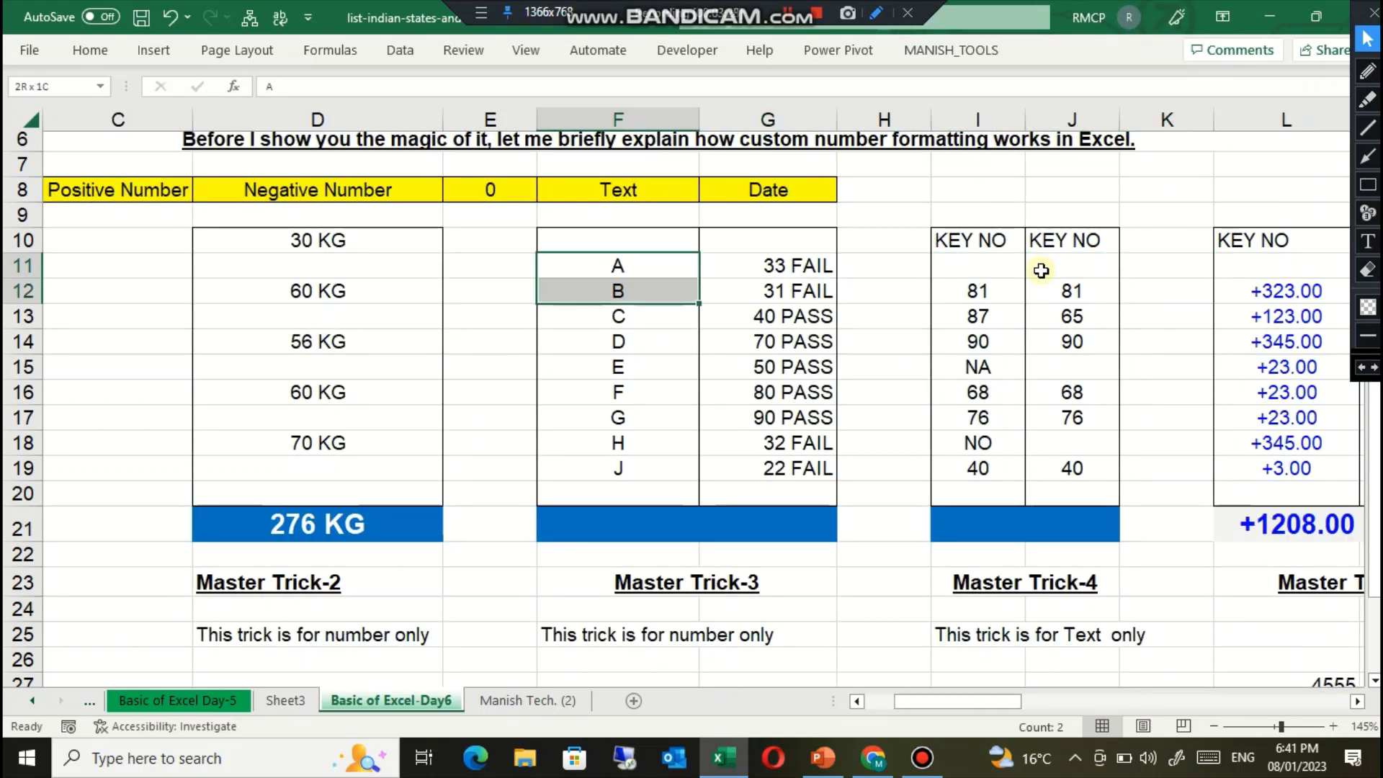
Step: Examine the stored marks behind the PASS and FAIL results in column G of Master Trick-3
key("Right")
key("Down")
key("Down")
key("Down")
key("Down")
key("Down")
key("Down")
key("Down")
key("Down")
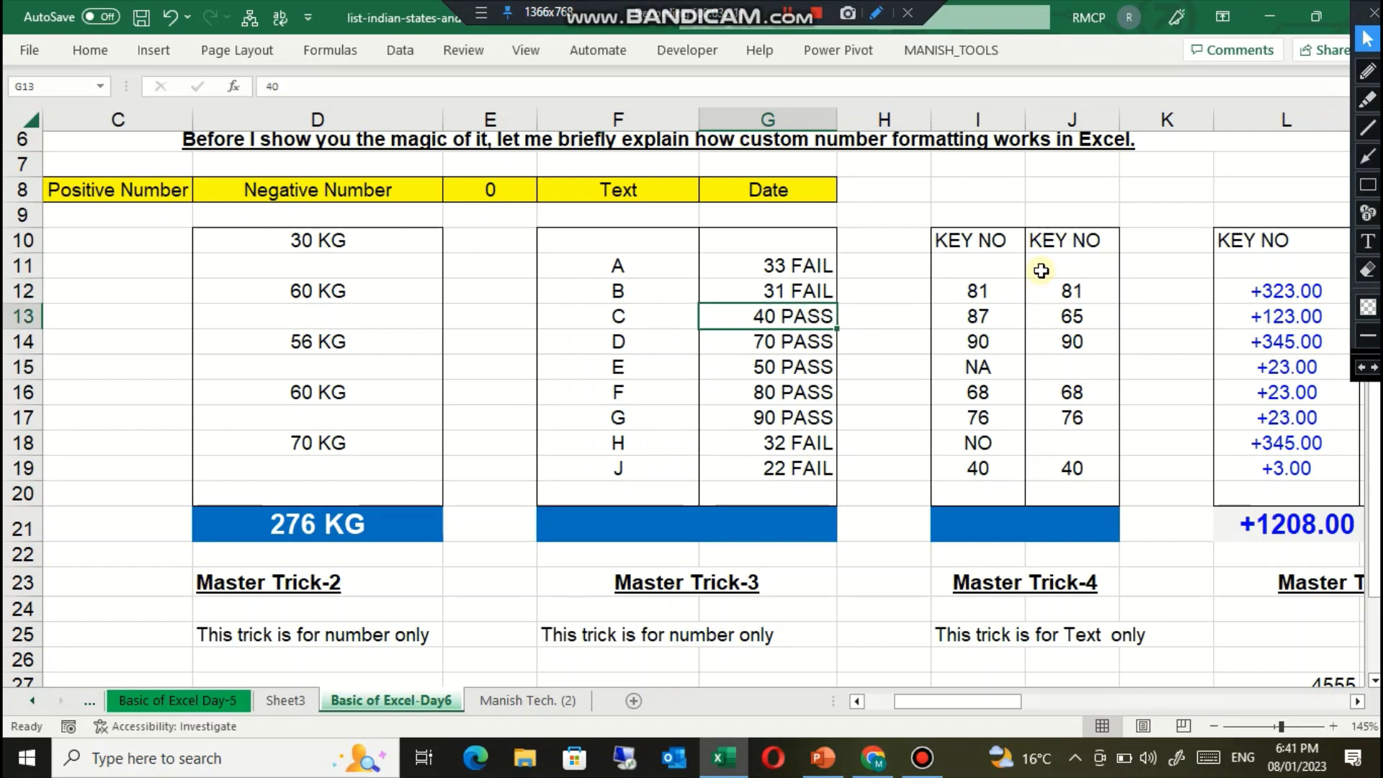
key("Up")
key("Up")
key("Up")
key("Up")
key("Up")
key("Up")
key("Up")
key("Up")
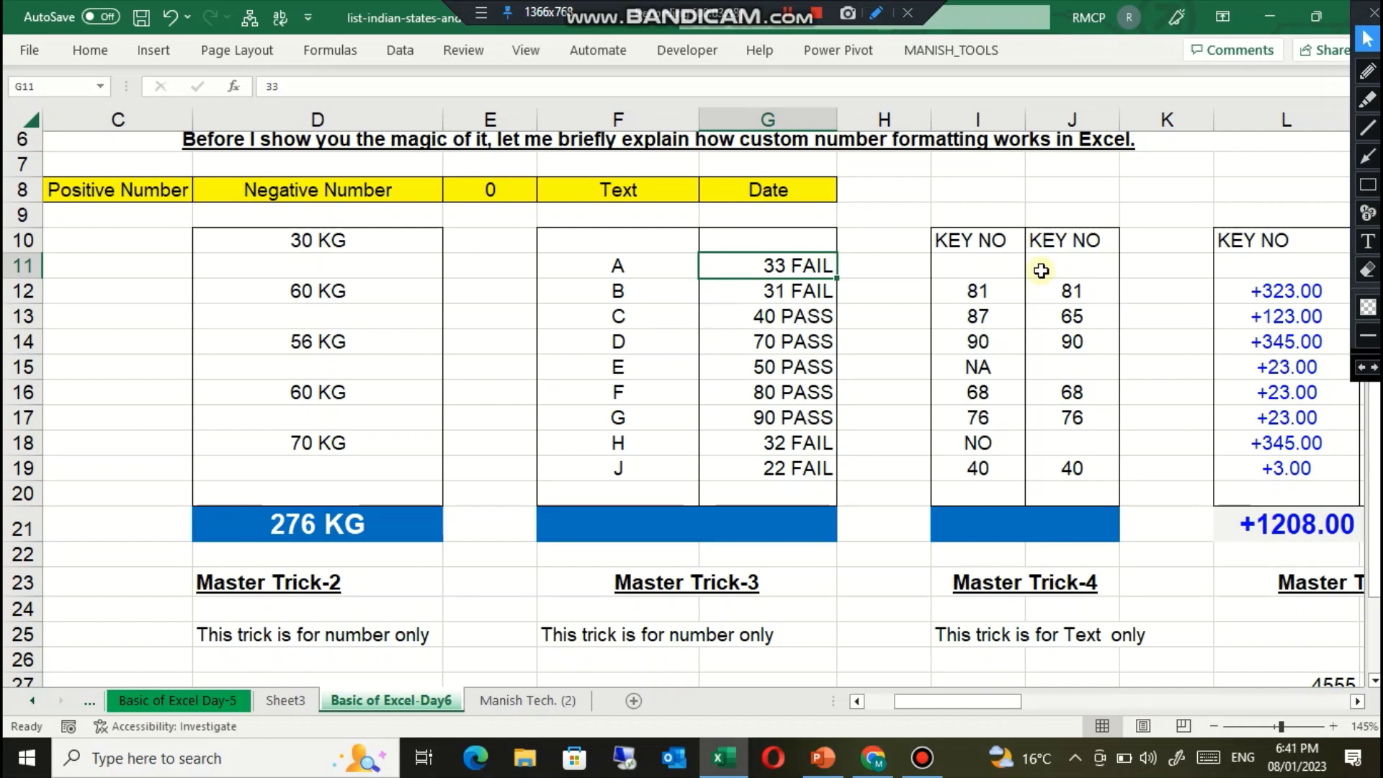
Step: Review the marks in G11:G19 and open the custom number format of G11 to read its FAIL/PASS code
key("Down")
key("Down")
key("Down")
key("Down")
key("Down")
key("Down")
key("Down")
key("Down")
key("Up")
key("Up")
key("Up")
key("Up")
key("Up")
key("Up")
key("Up")
key("Up")
key("ctrl+1")
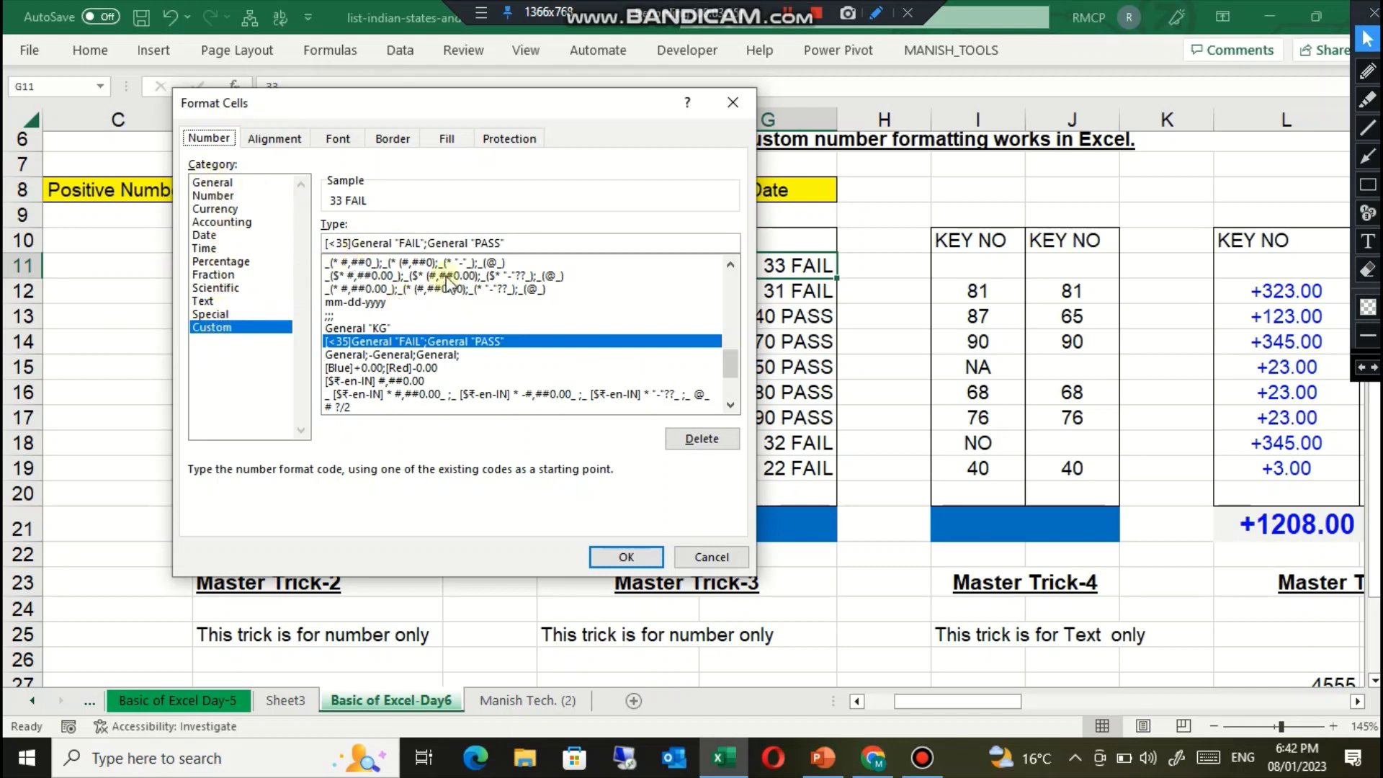
Step: Change the FAIL threshold in G11's custom number format to 33, using the code [<33]General "FAIL";General "PASS", and apply it
left_click(378, 244)
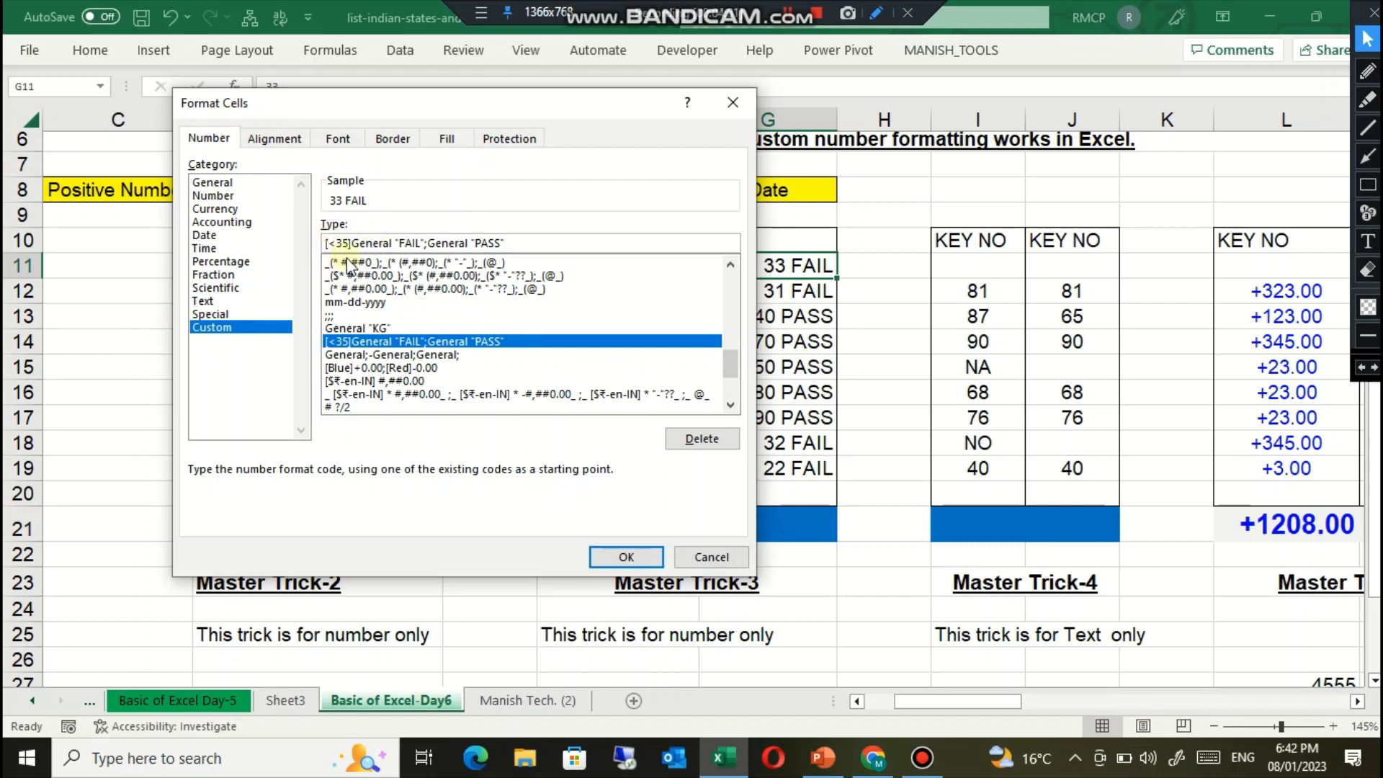
left_click_drag(335, 243, 430, 361)
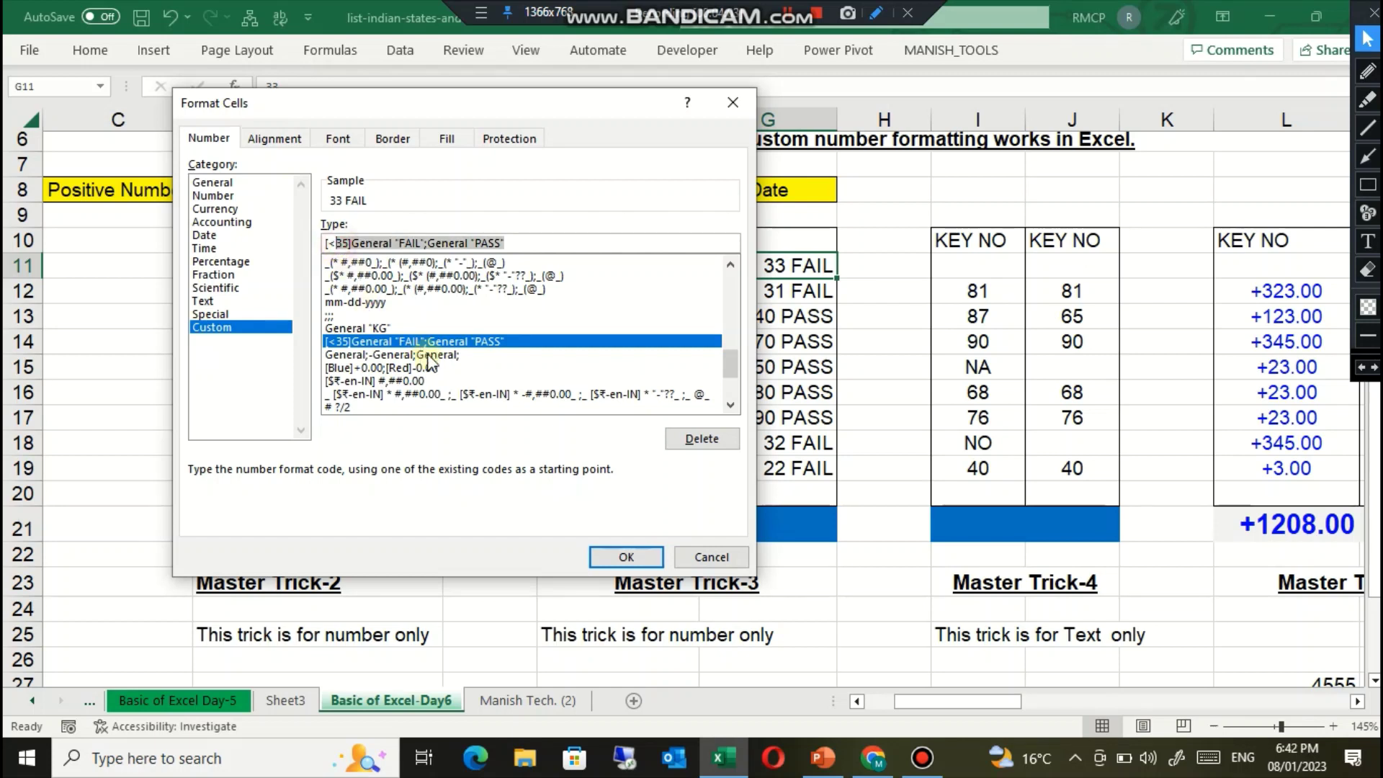
left_click(343, 243)
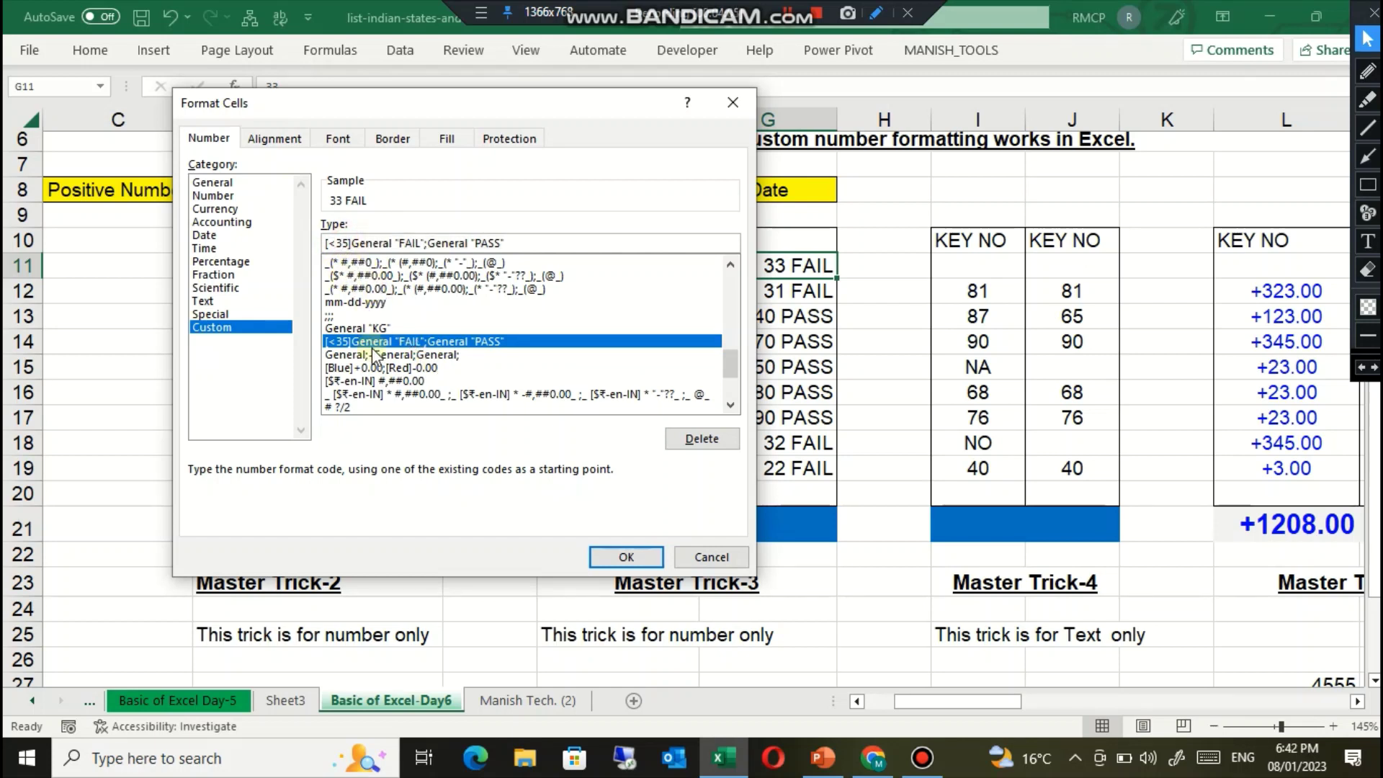
key("BackSpace")
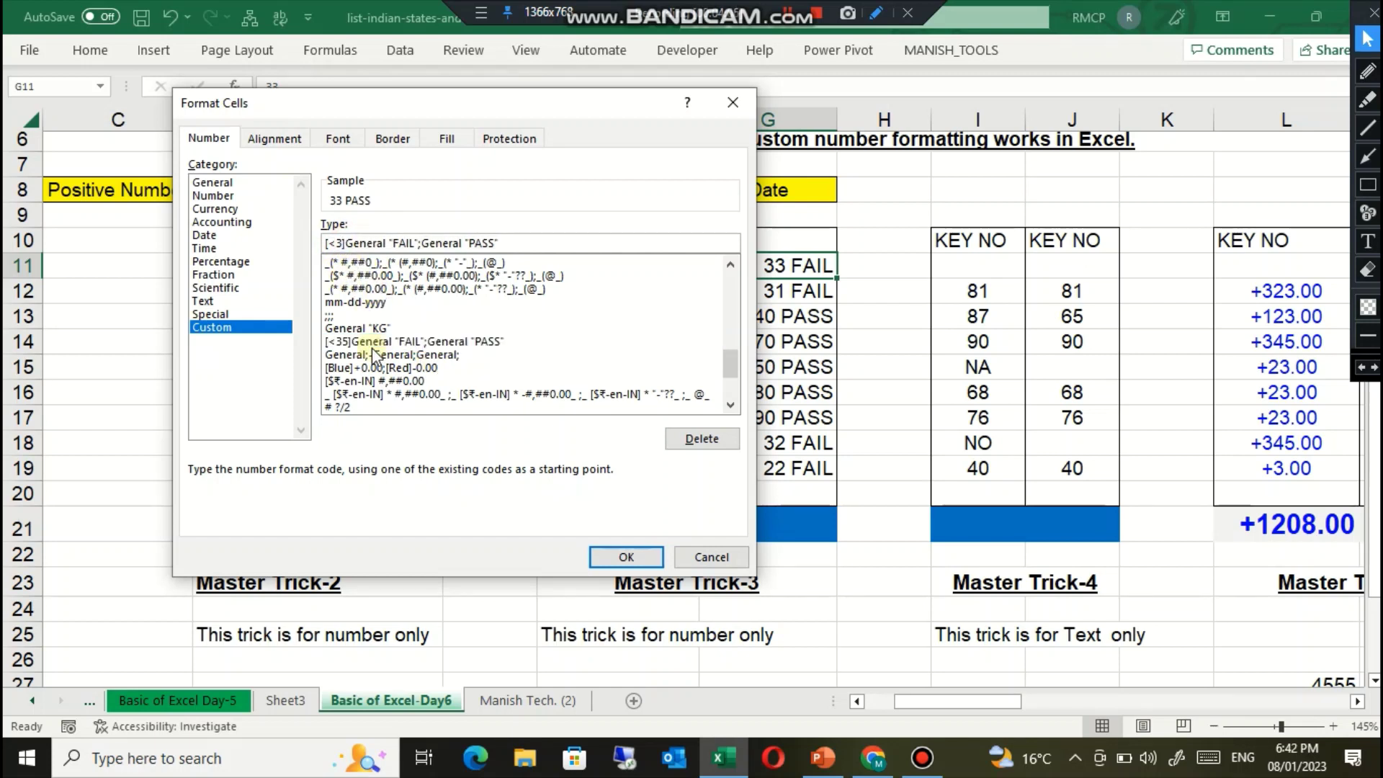
type("3")
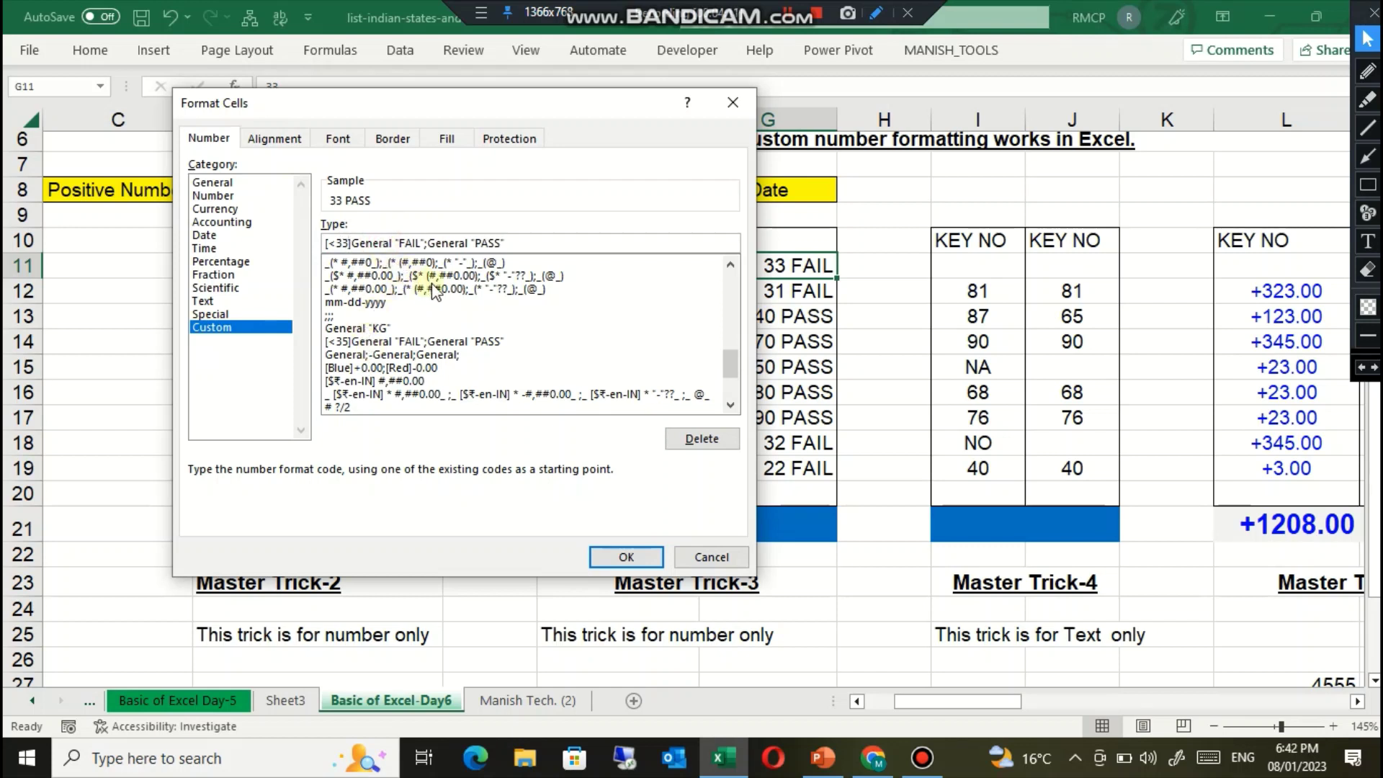
left_click(411, 242)
left_click(485, 242)
left_click(521, 246)
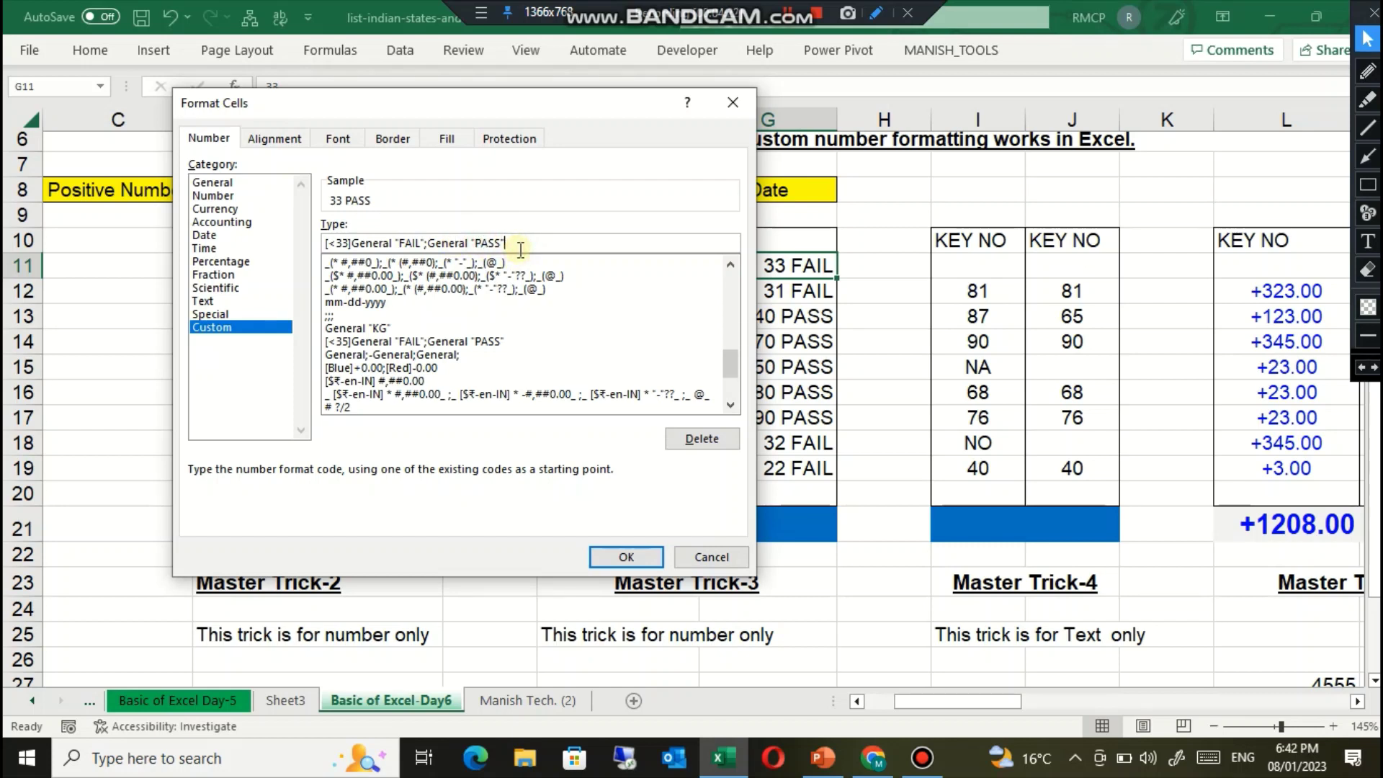
left_click(626, 557)
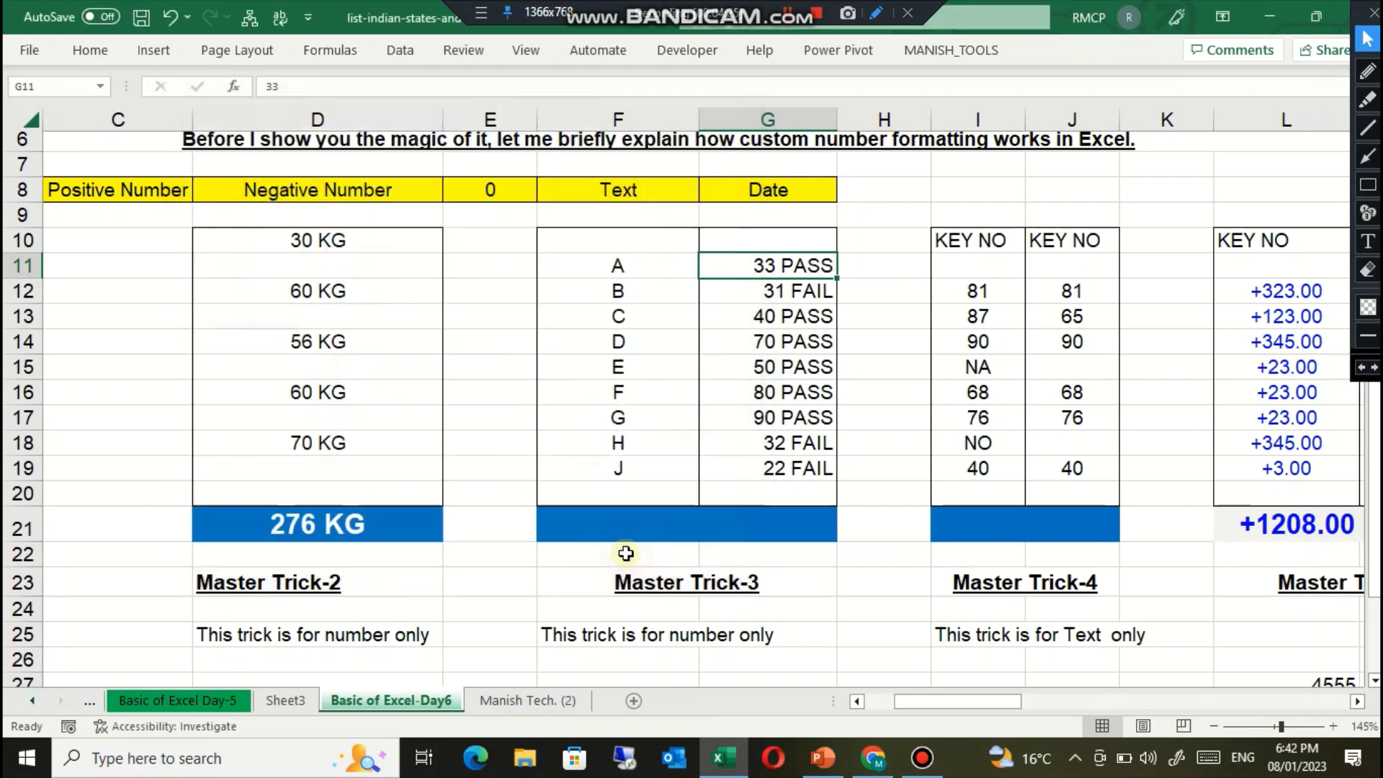
Step: Copy G11's number format to the Master Trick-3 marks in G11:G19 with Format Painter
double_click(103, 53)
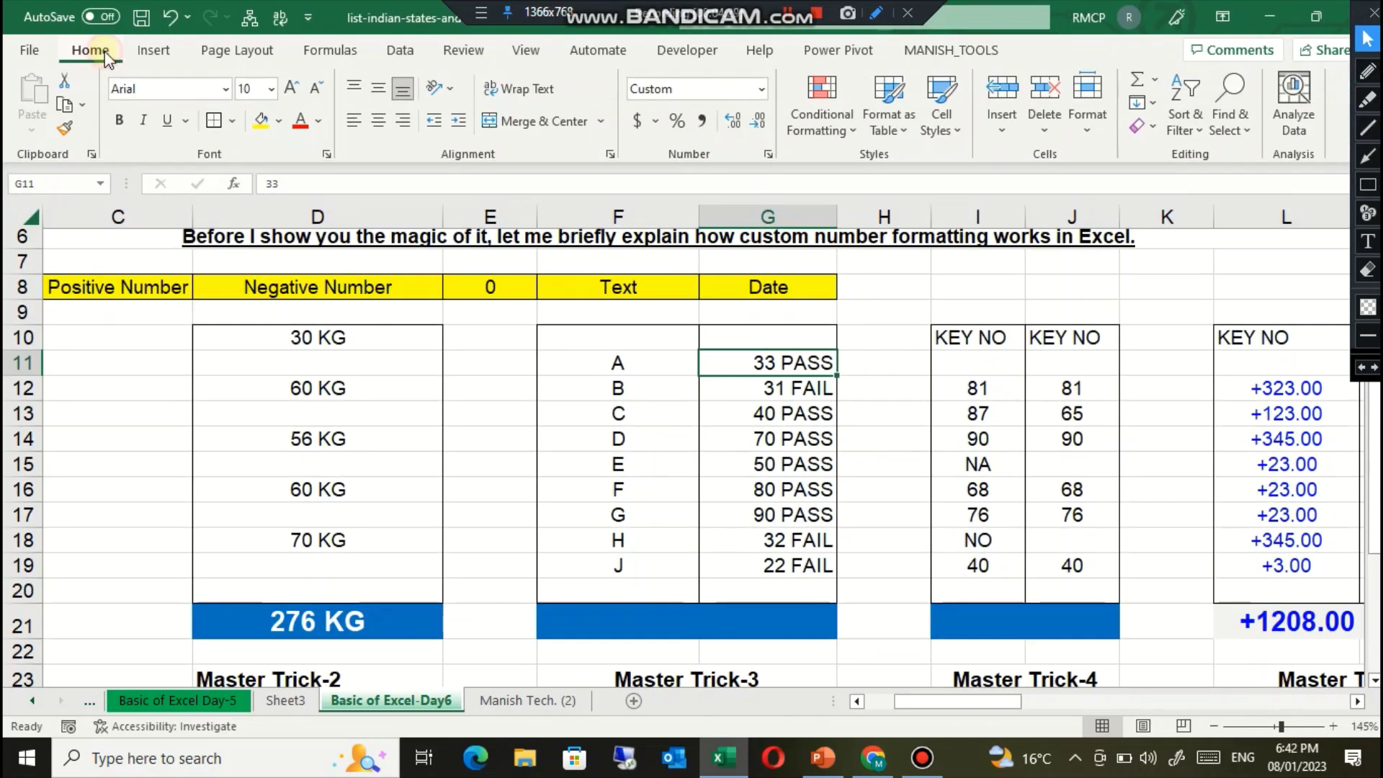
left_click(67, 127)
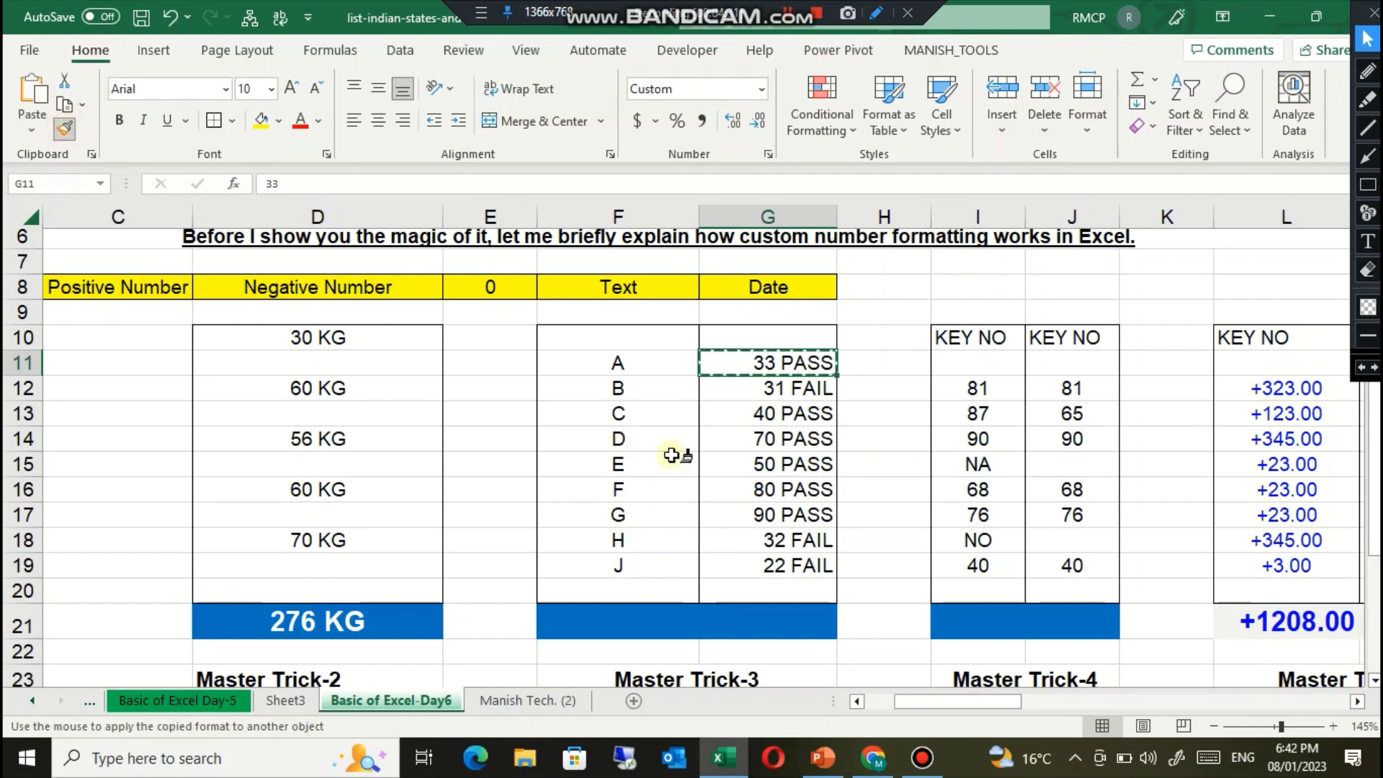
mouse_move(758, 364)
left_mouse_down()
mouse_move(787, 494)
mouse_move(785, 564)
left_mouse_up()
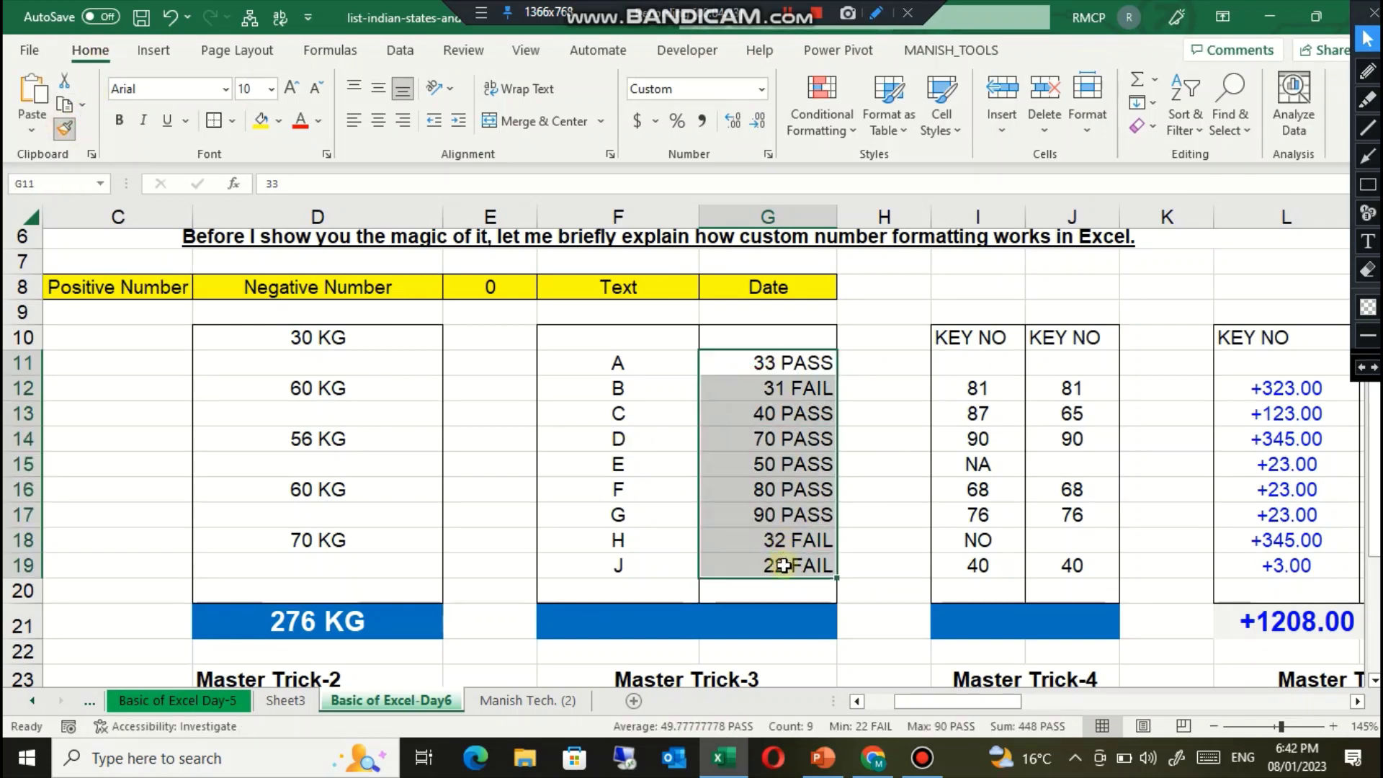
left_click(743, 362)
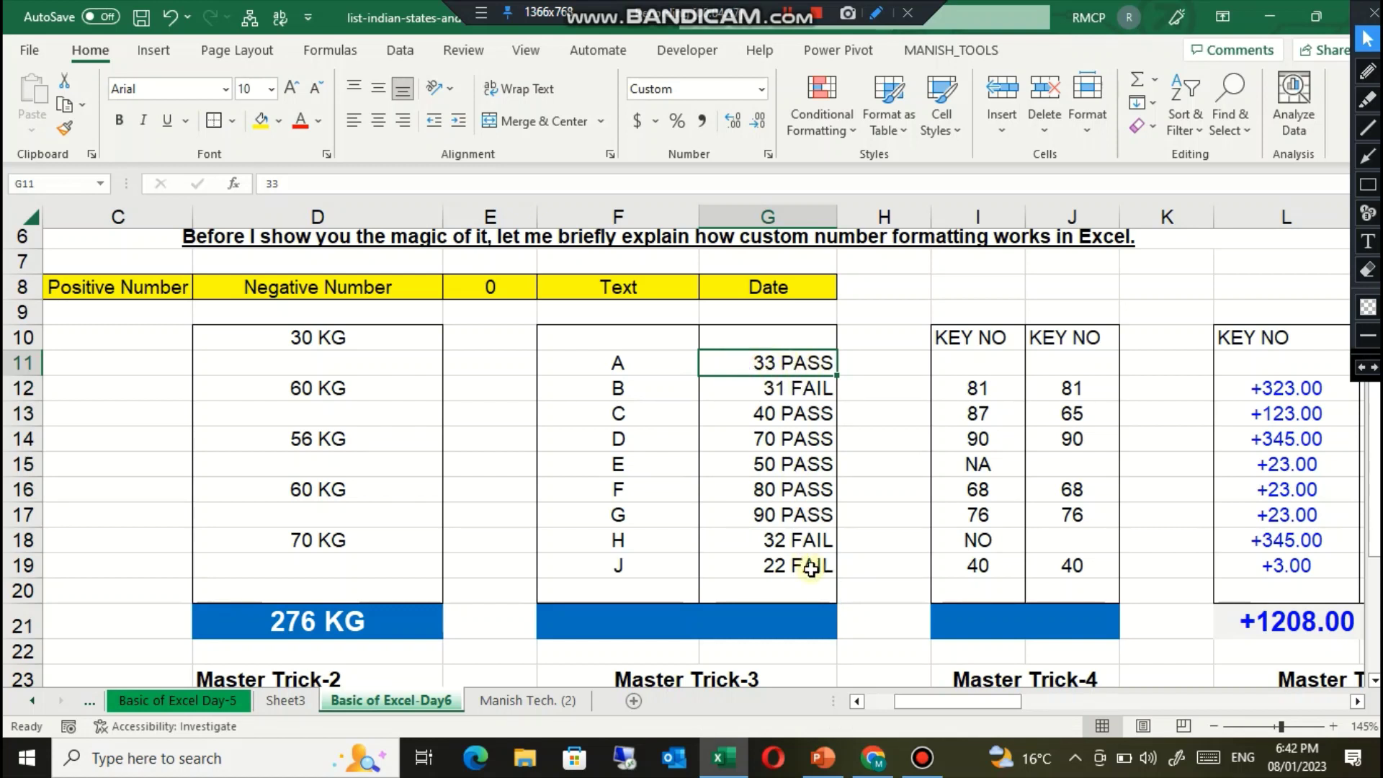
Step: Replace the mark in G11 with 32 to test the FAIL/PASS format
left_click(790, 415)
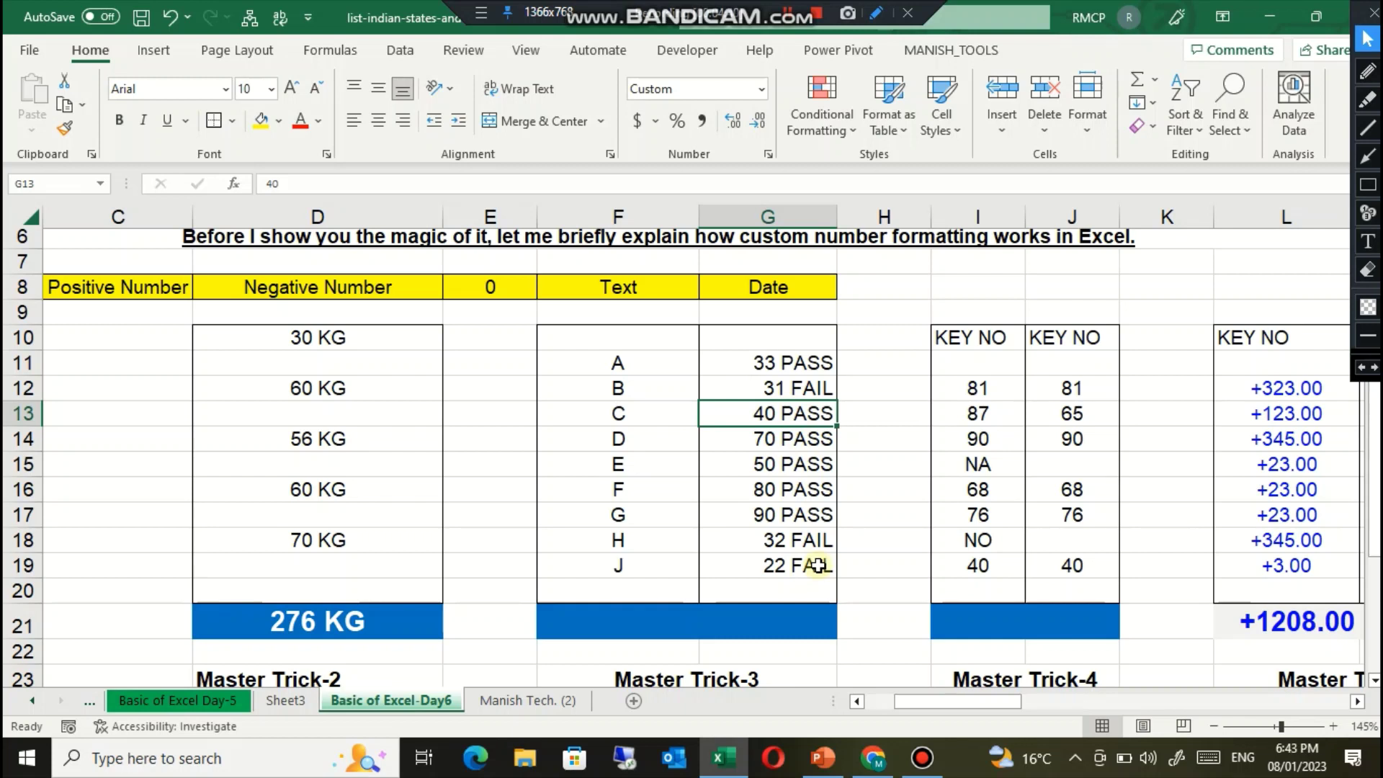
key("Up")
key("Up")
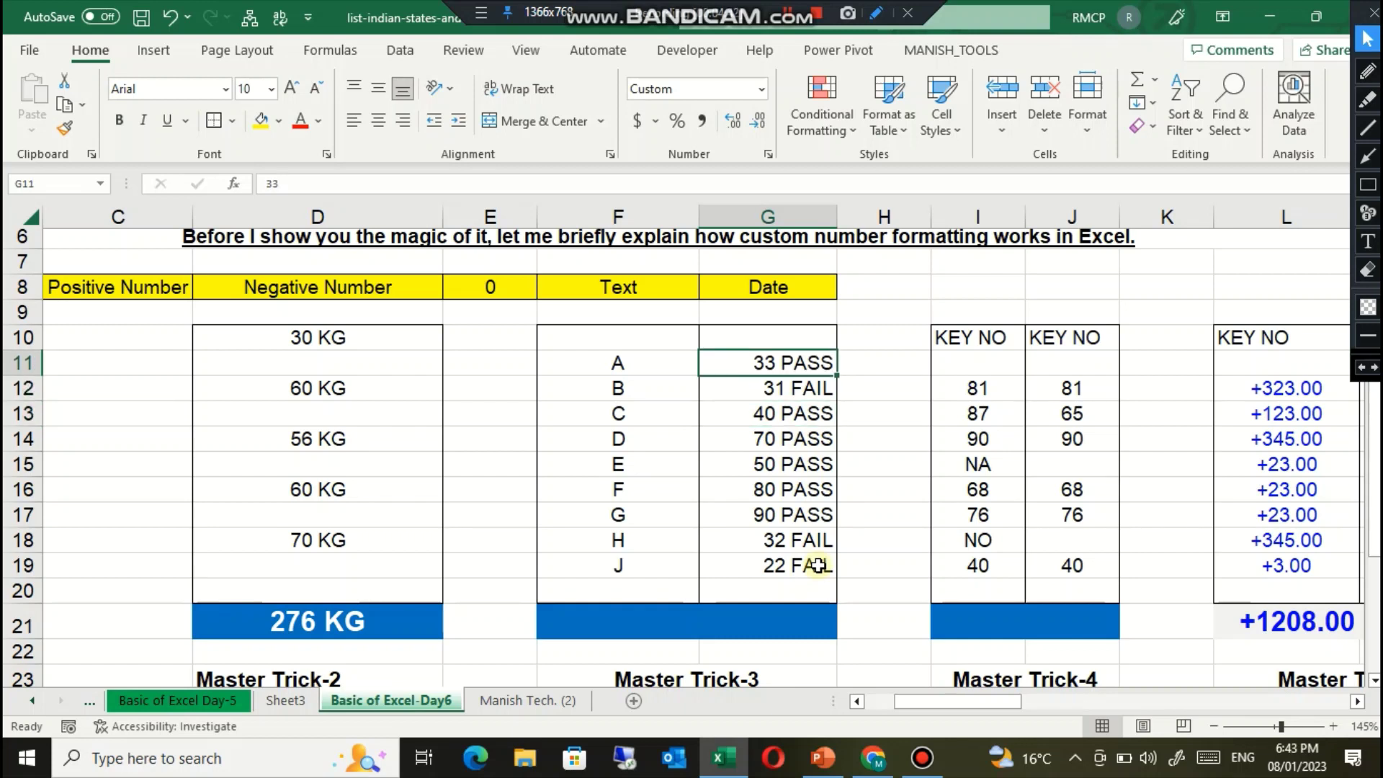
type("32")
key("Return")
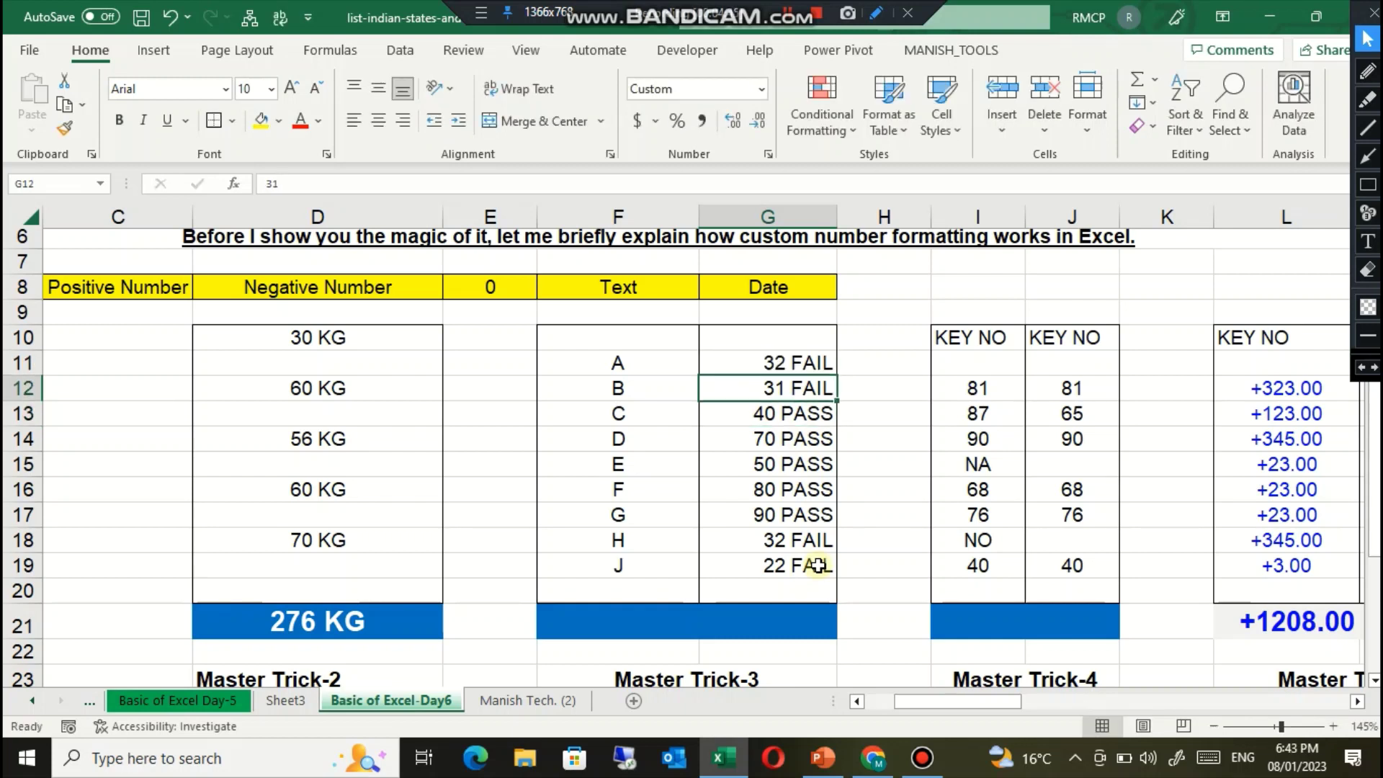
Step: Replace the mark for entry E in G15 with 32
key("Up")
key("Down")
key("Down")
key("Down")
key("Down")
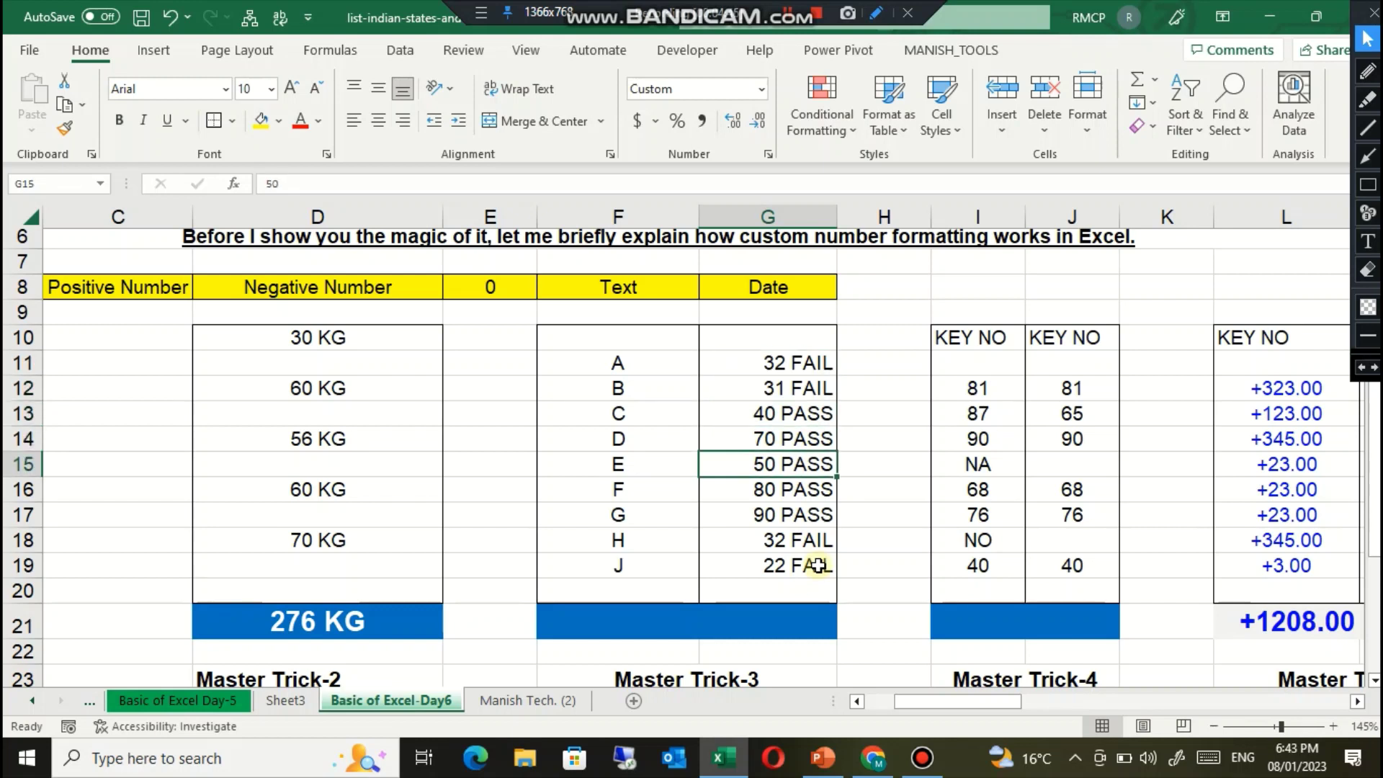
type("32")
key("Return")
Step: Set the mark in G18 to 2 and the mark in G17 to 10
key("Down")
key("Down")
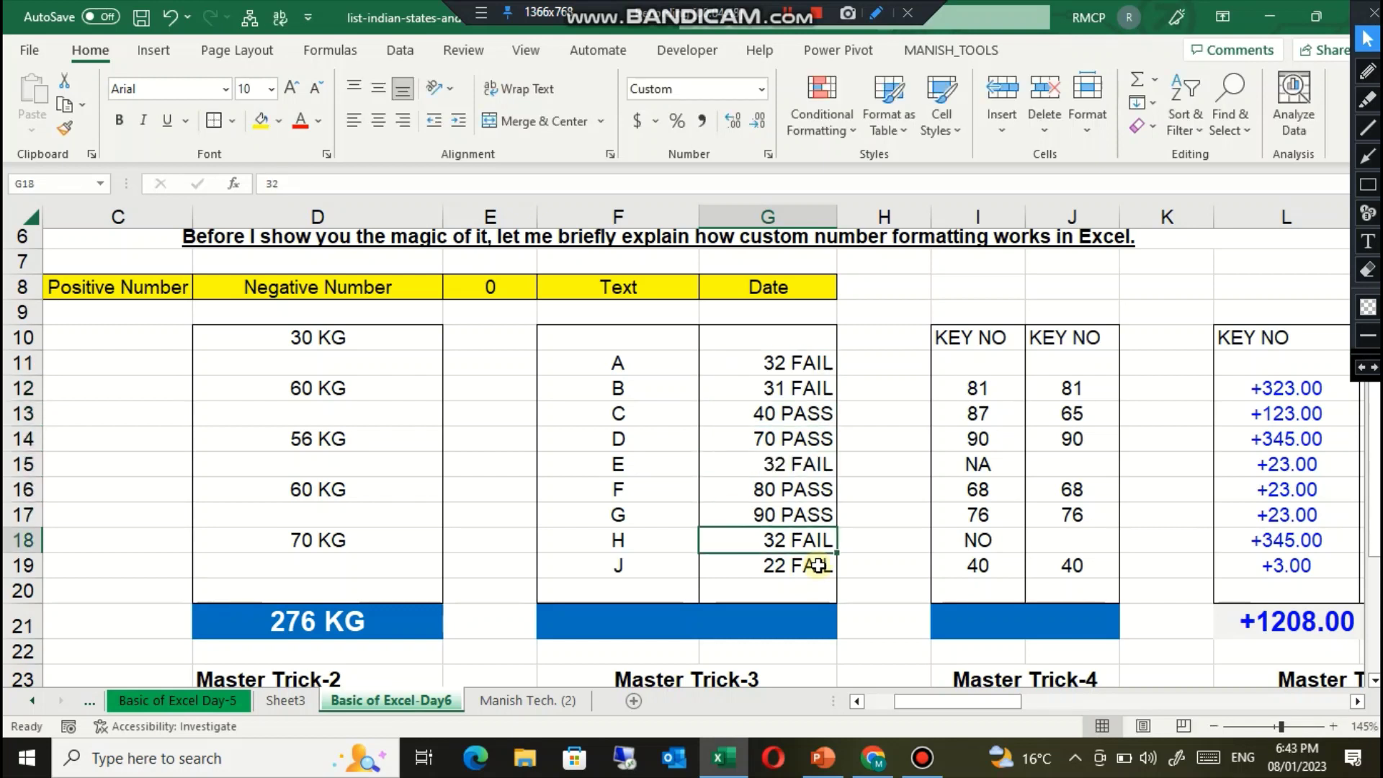
type("32")
key("Return")
type("2")
key("Return")
key("Up")
key("Up")
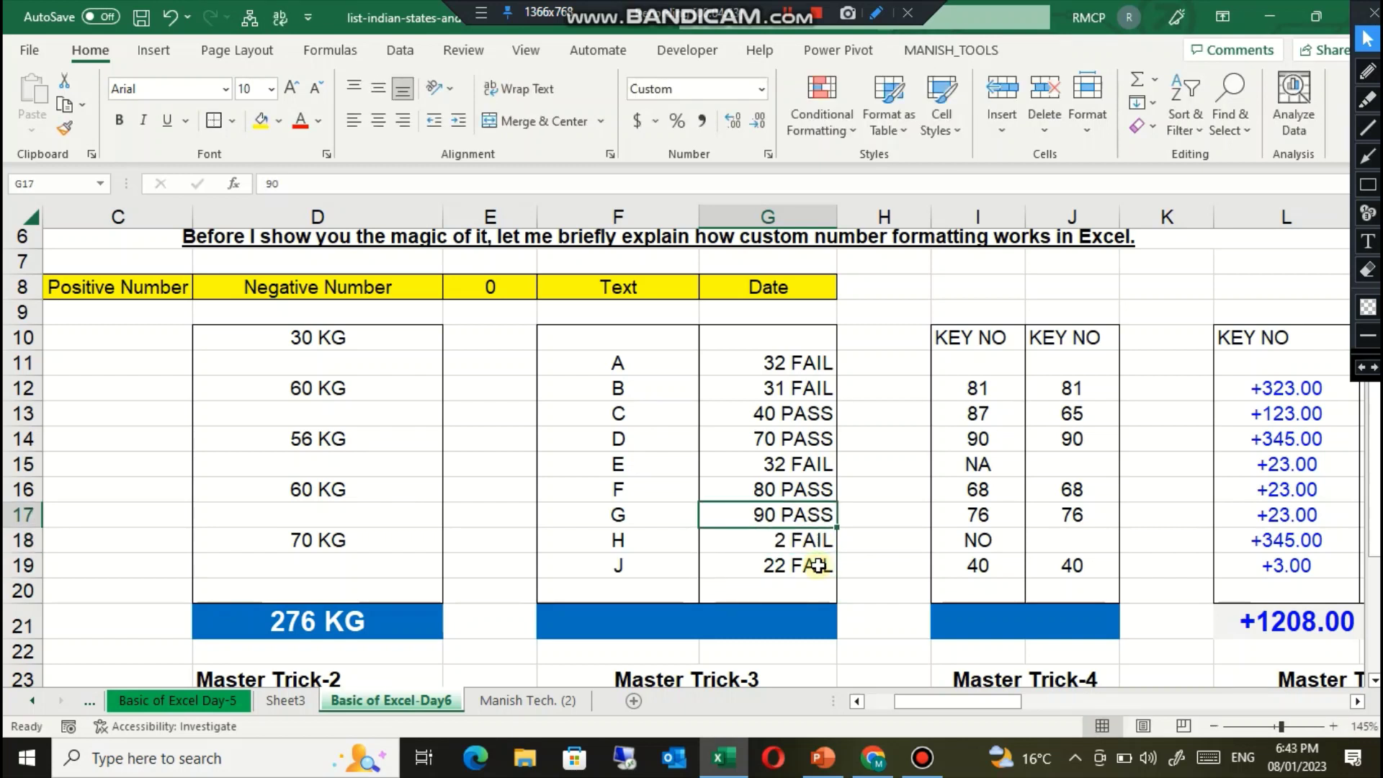
type("10")
key("Return")
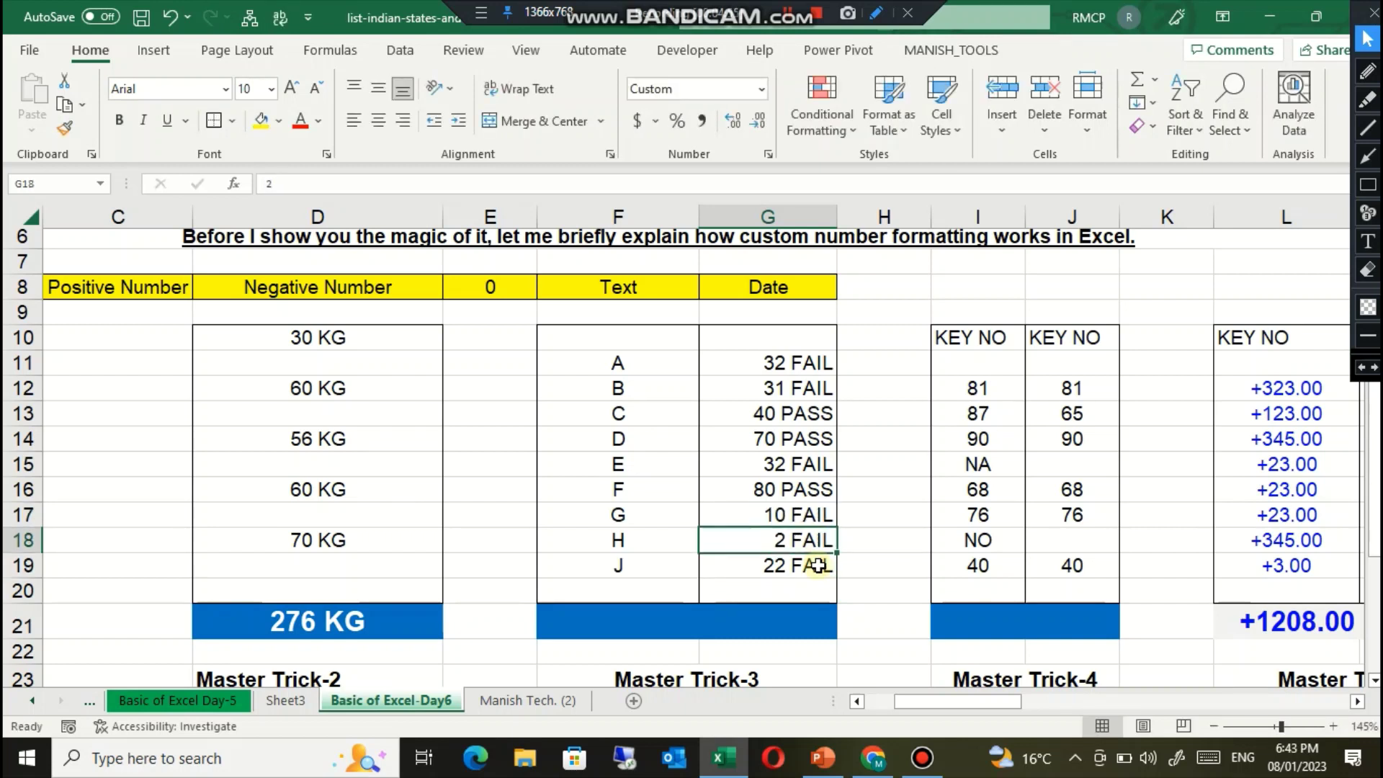
Step: Go back up the marks in column G and replace the one in G13 with 35
key("Up")
key("Up")
key("Up")
key("Down")
key("Down")
key("Down")
key("Down")
key("Up")
key("Up")
key("Up")
key("Up")
key("Up")
key("Up")
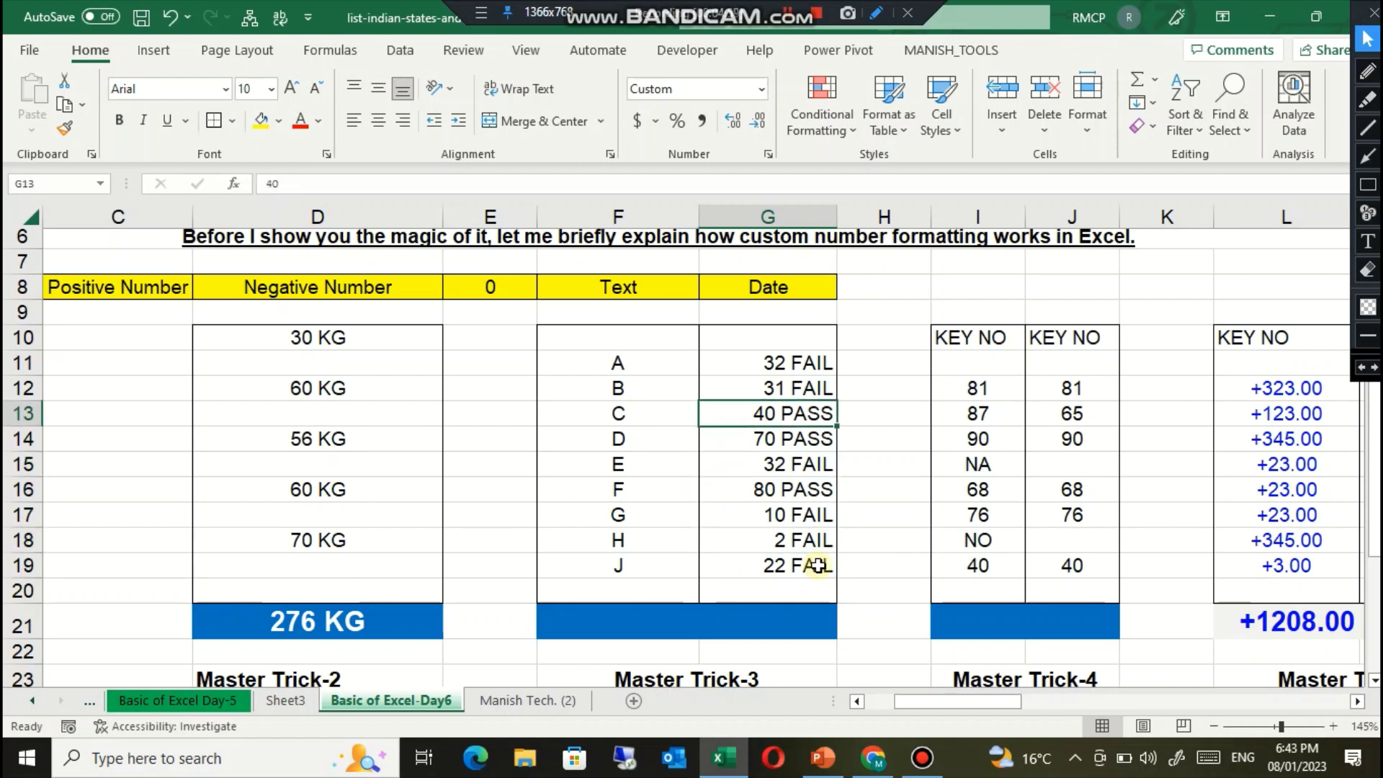
key("Up")
key("Down")
type("35")
key("Return")
Step: Clear the marks from G14 down to G19 in the Master Trick-3 table
key("shift+Down")
key("shift+Down")
key("shift+Down")
key("shift+Down")
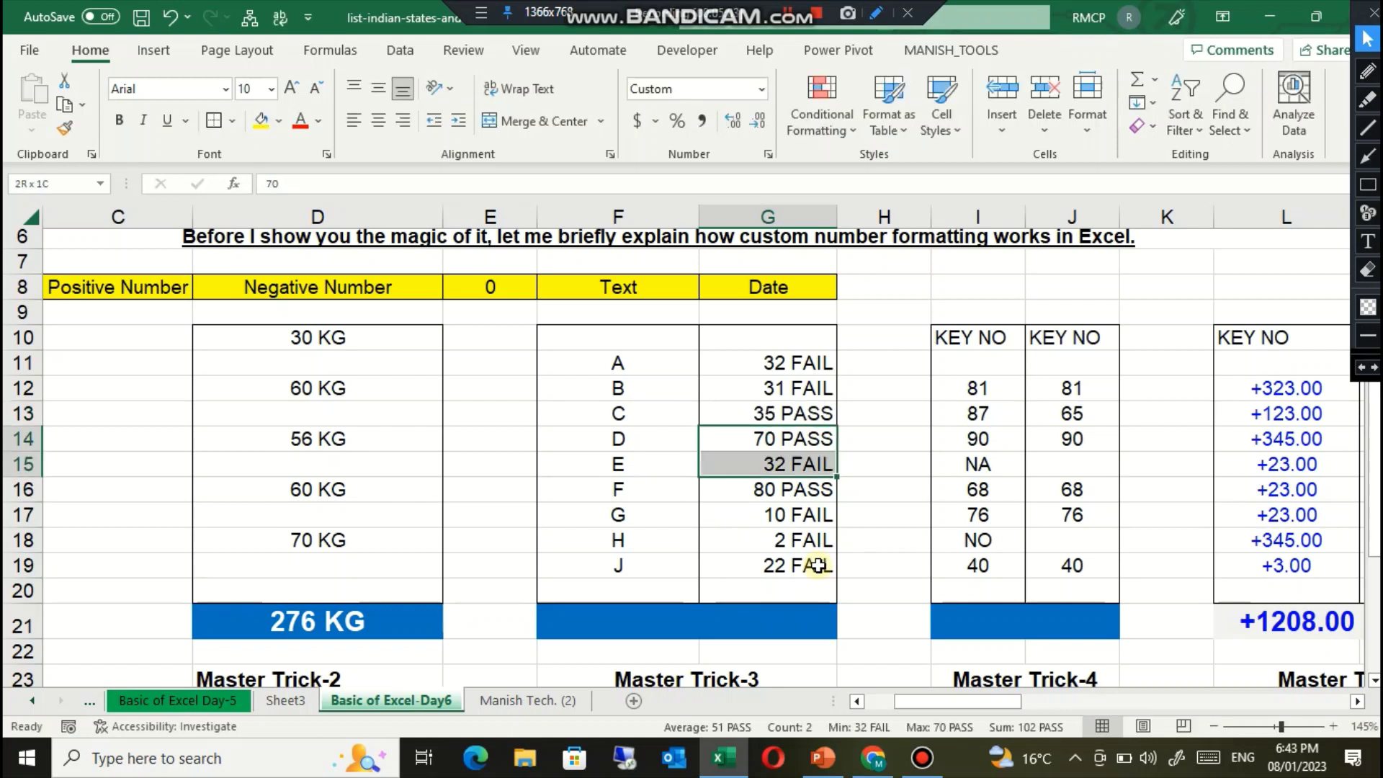
key("shift+Down")
key("Delete")
Step: Enter test marks in the cleared cells: 35 in G15, 40 in G16 and 31 in G18
key("Down")
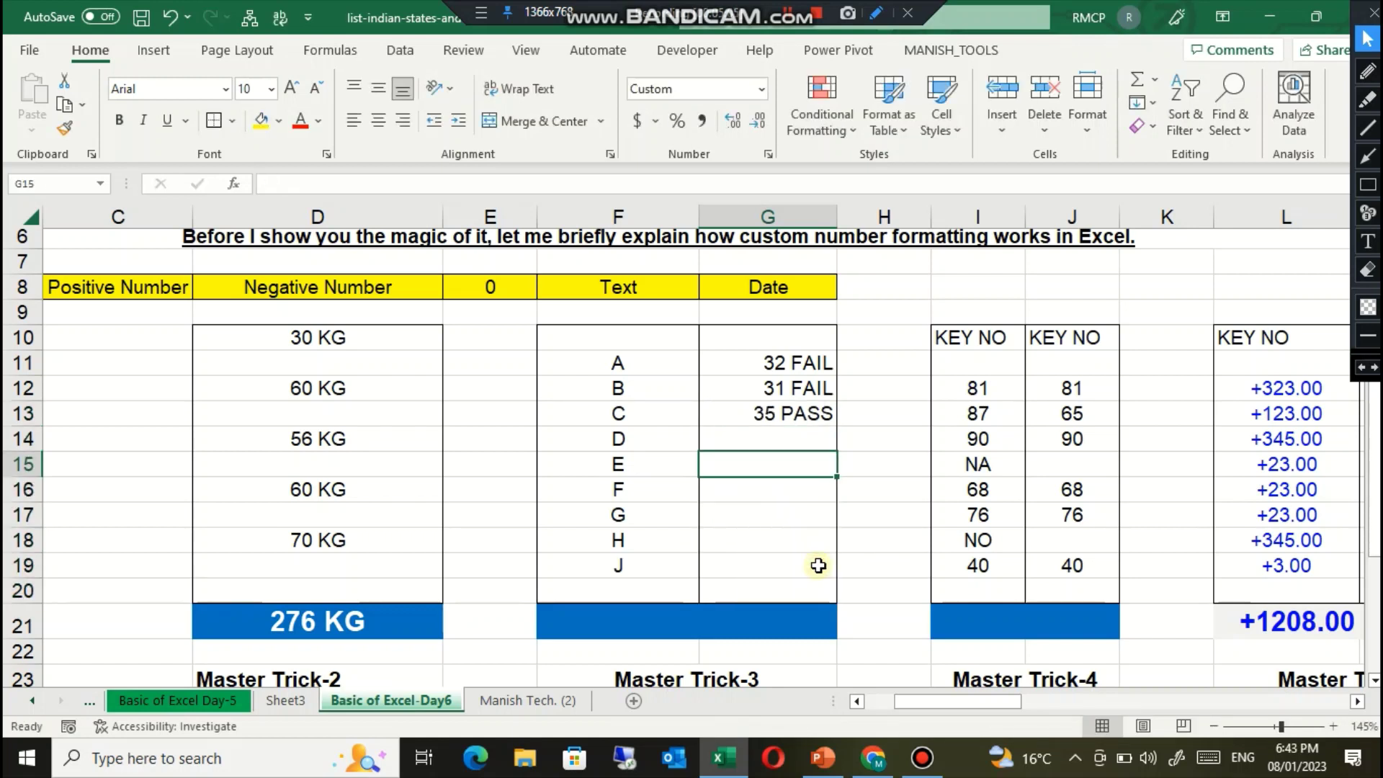
type("35")
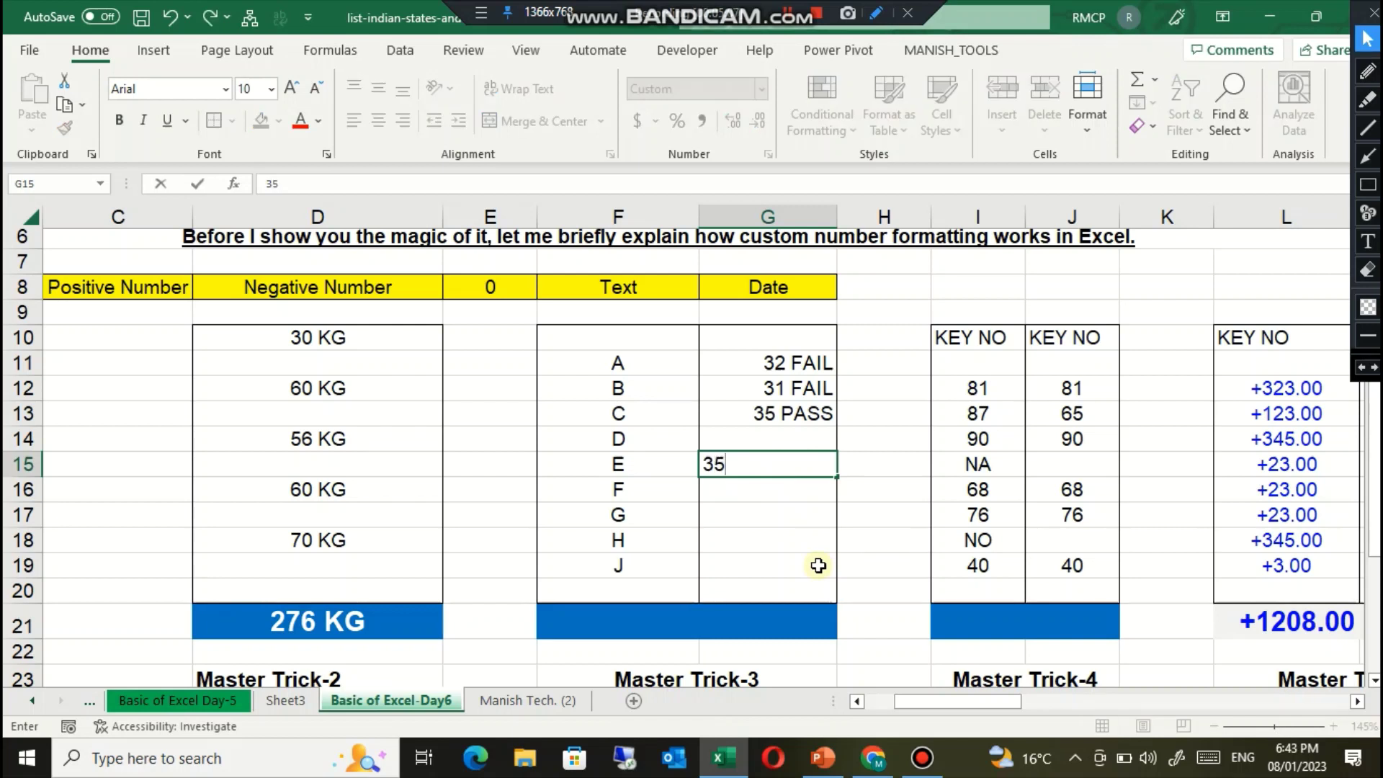
key("Return")
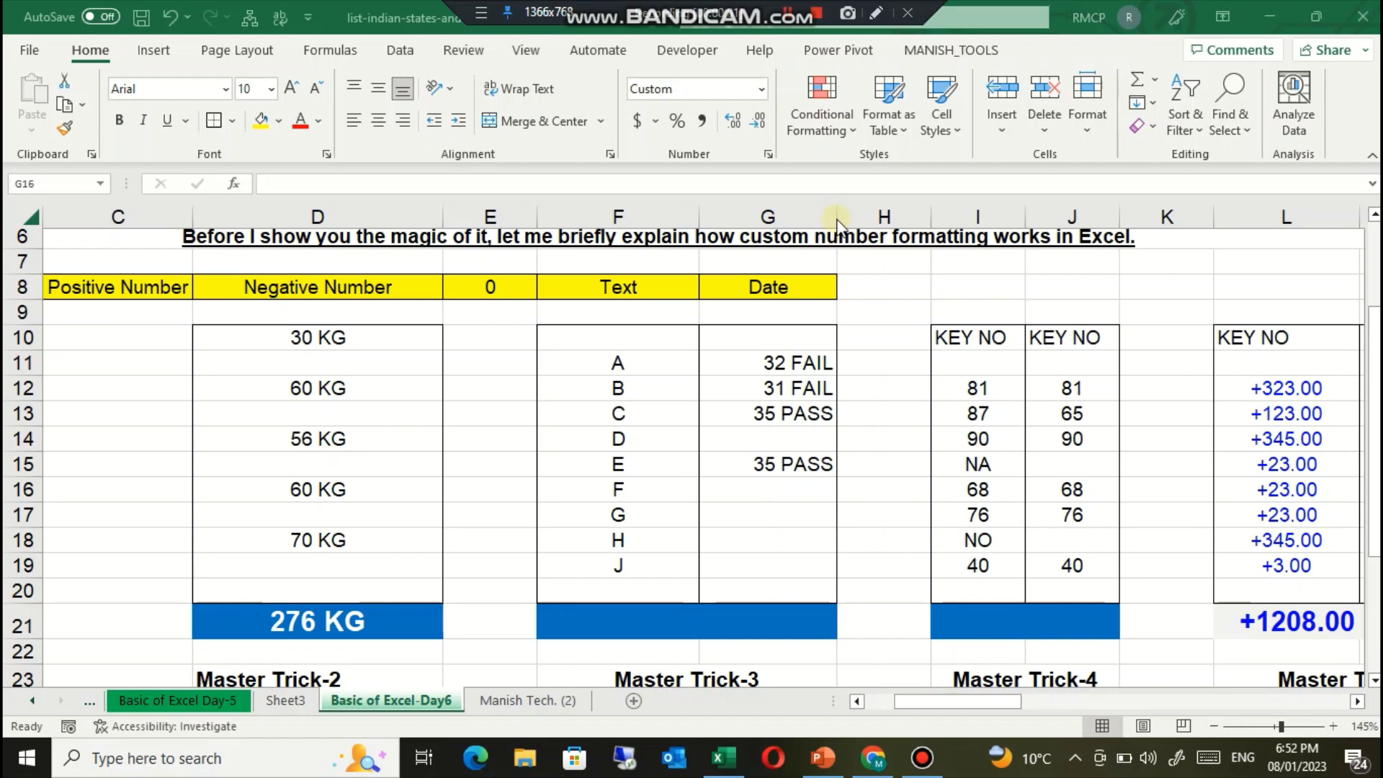
left_click(766, 497)
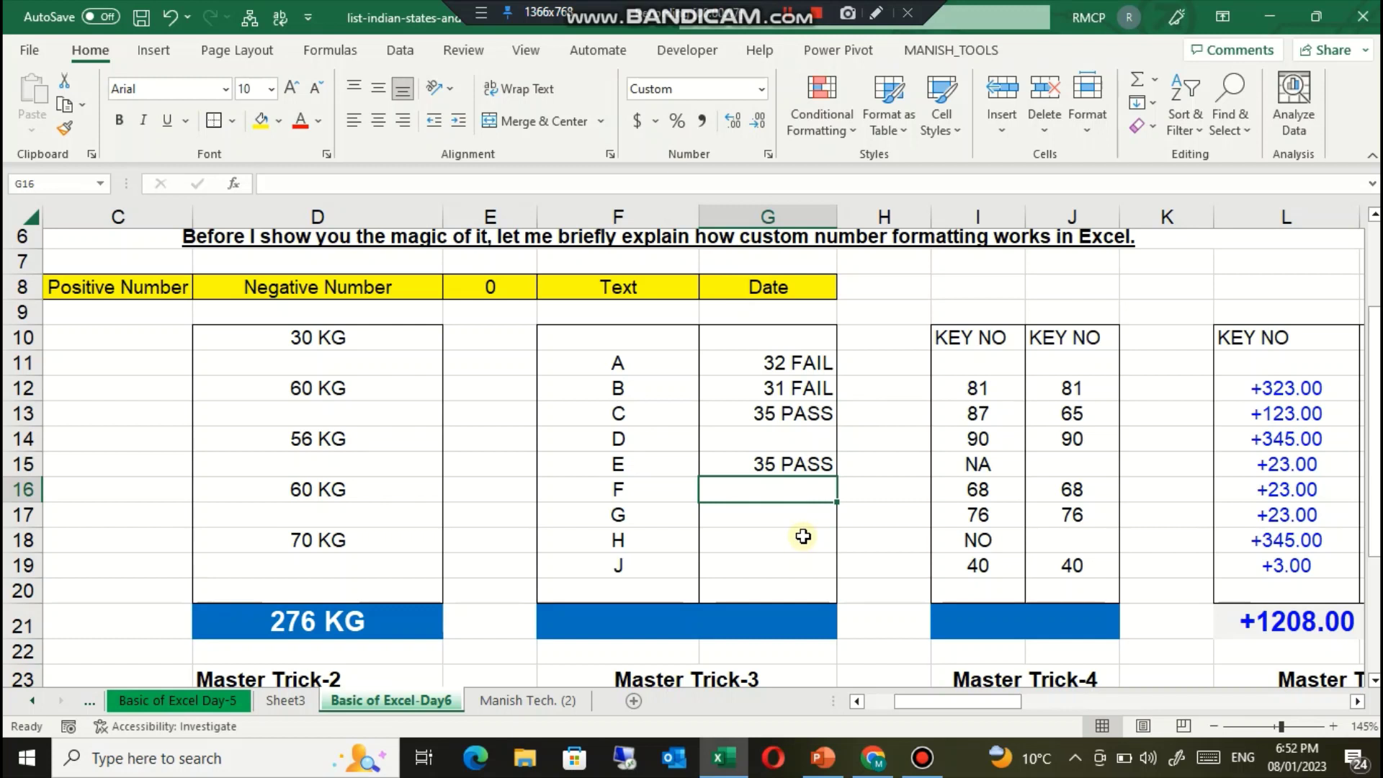
type("40")
key("Return")
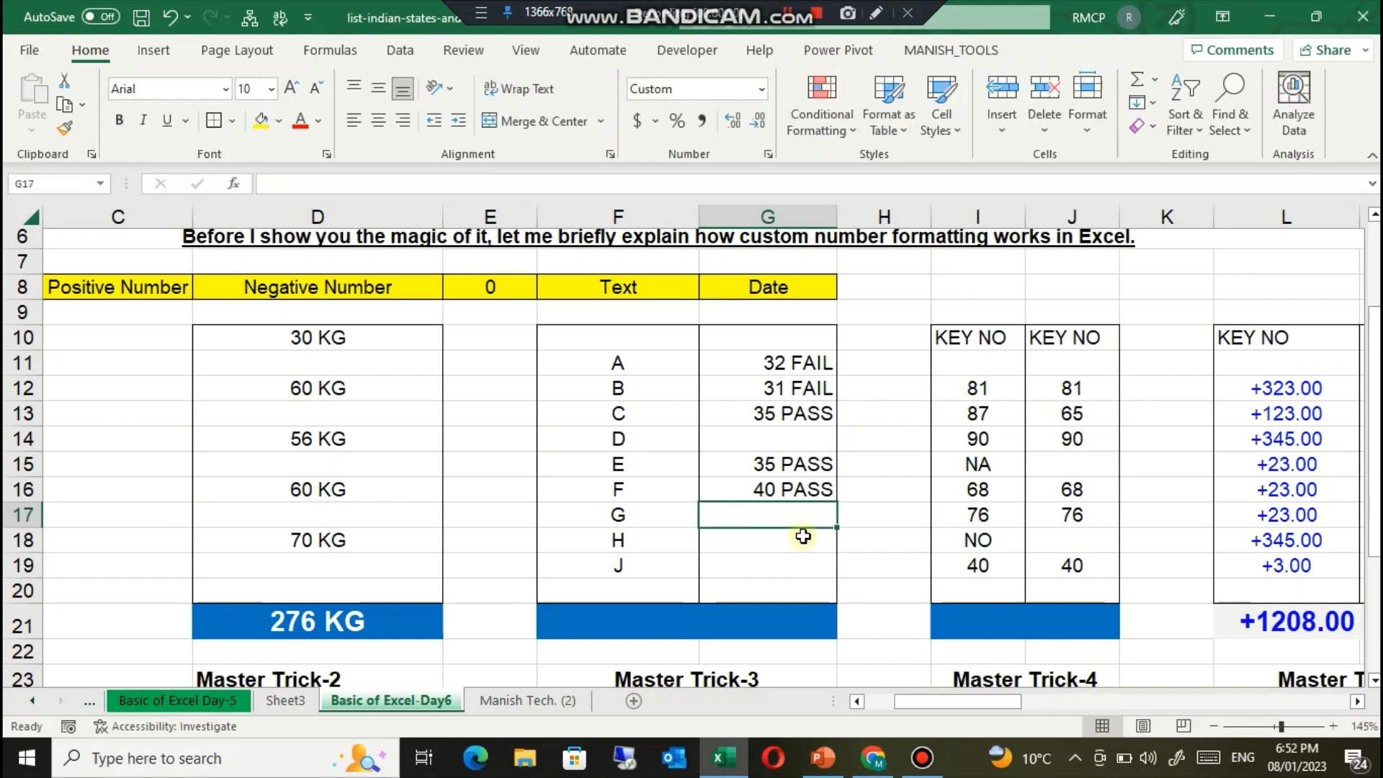
left_click(804, 536)
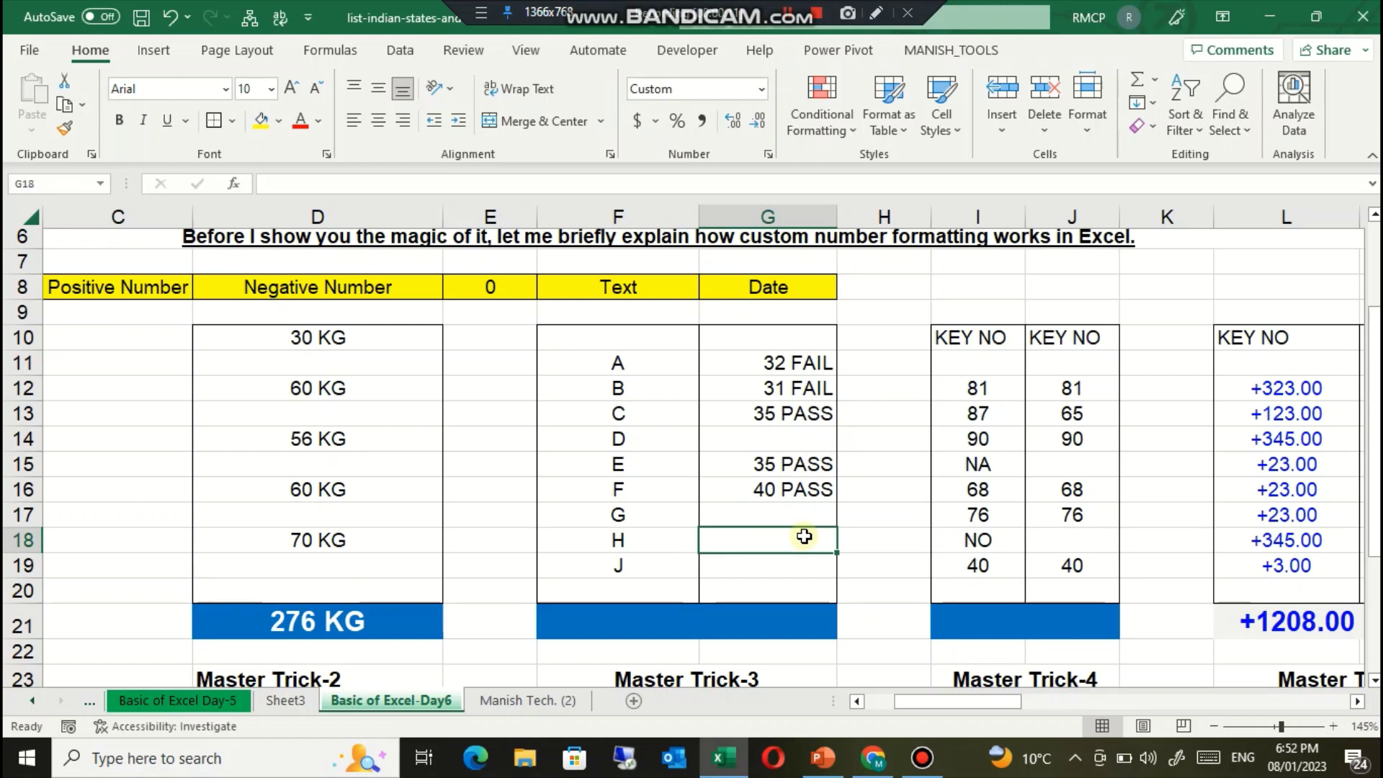
type("31")
key("Return")
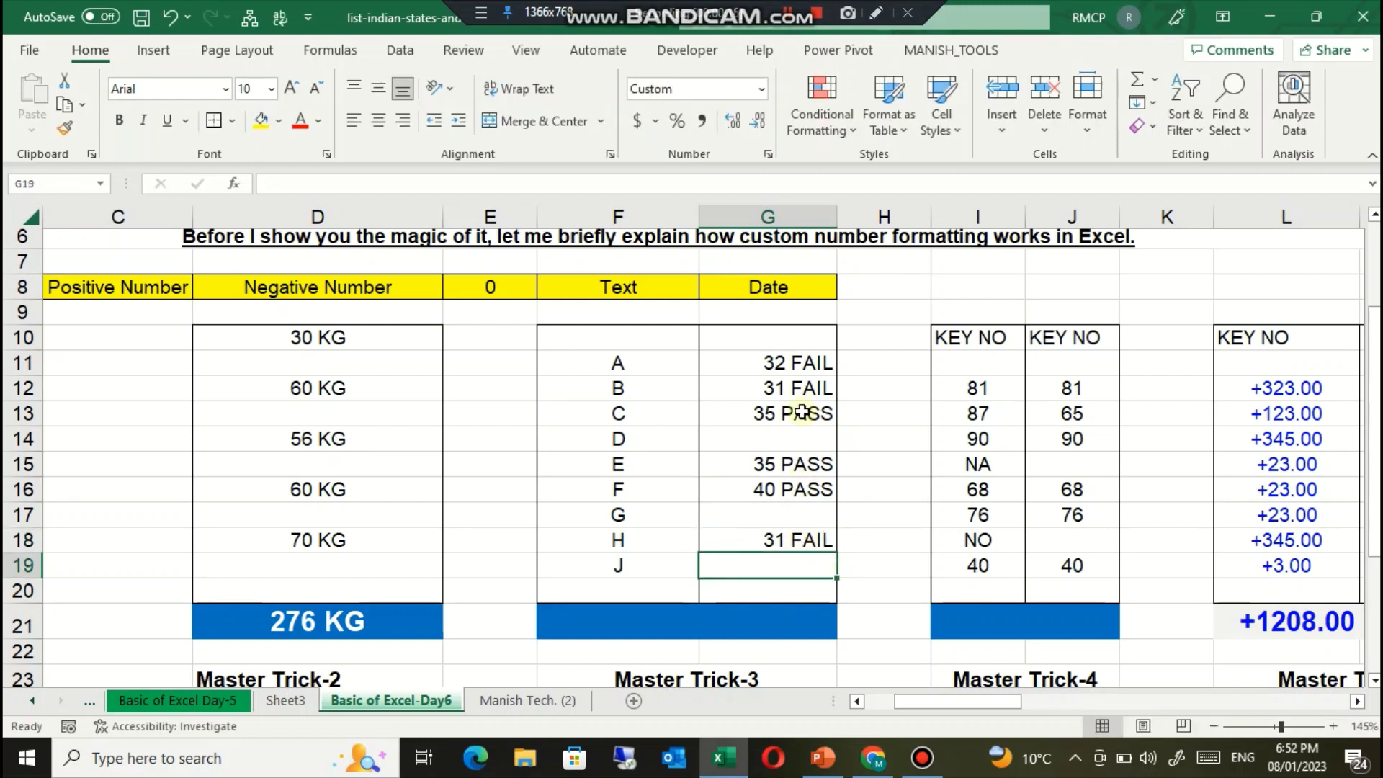
left_click_drag(795, 349, 823, 590)
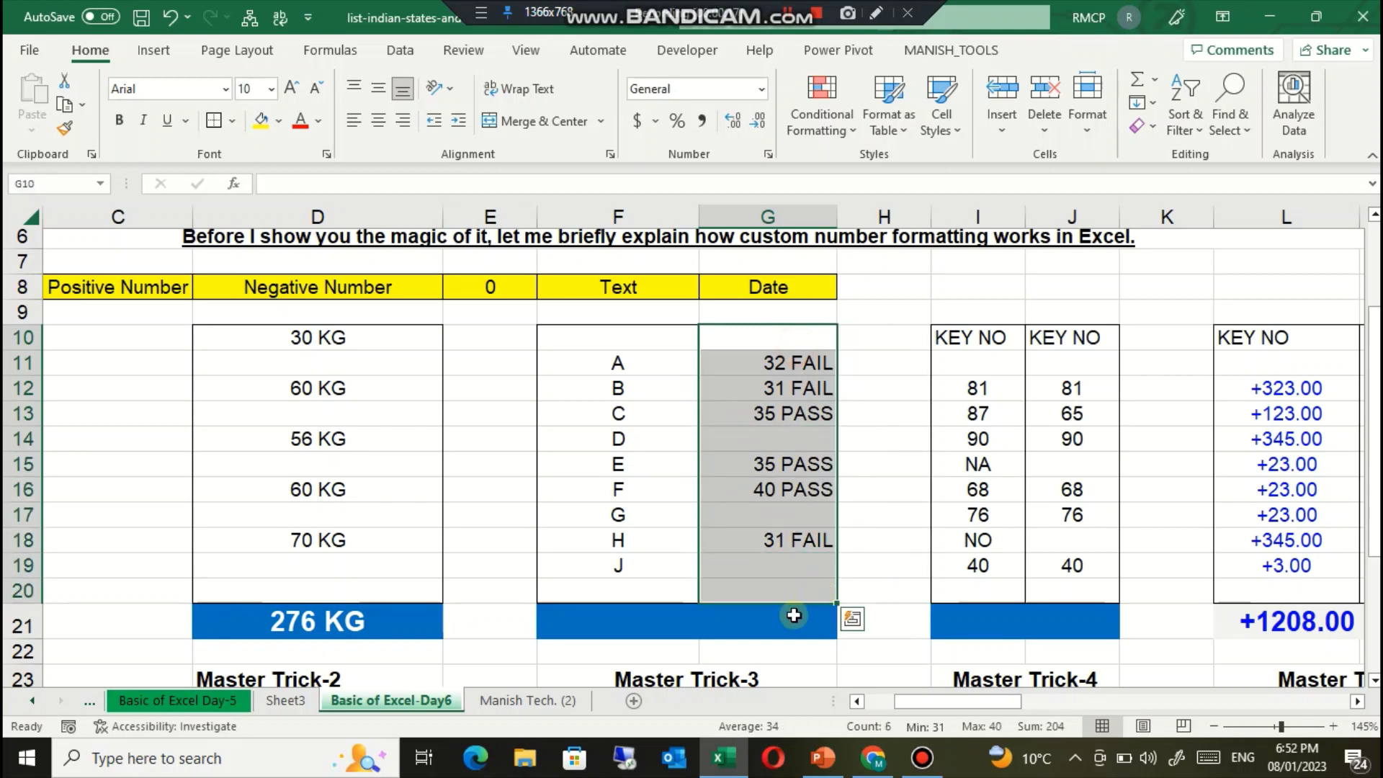
key("ctrl+1")
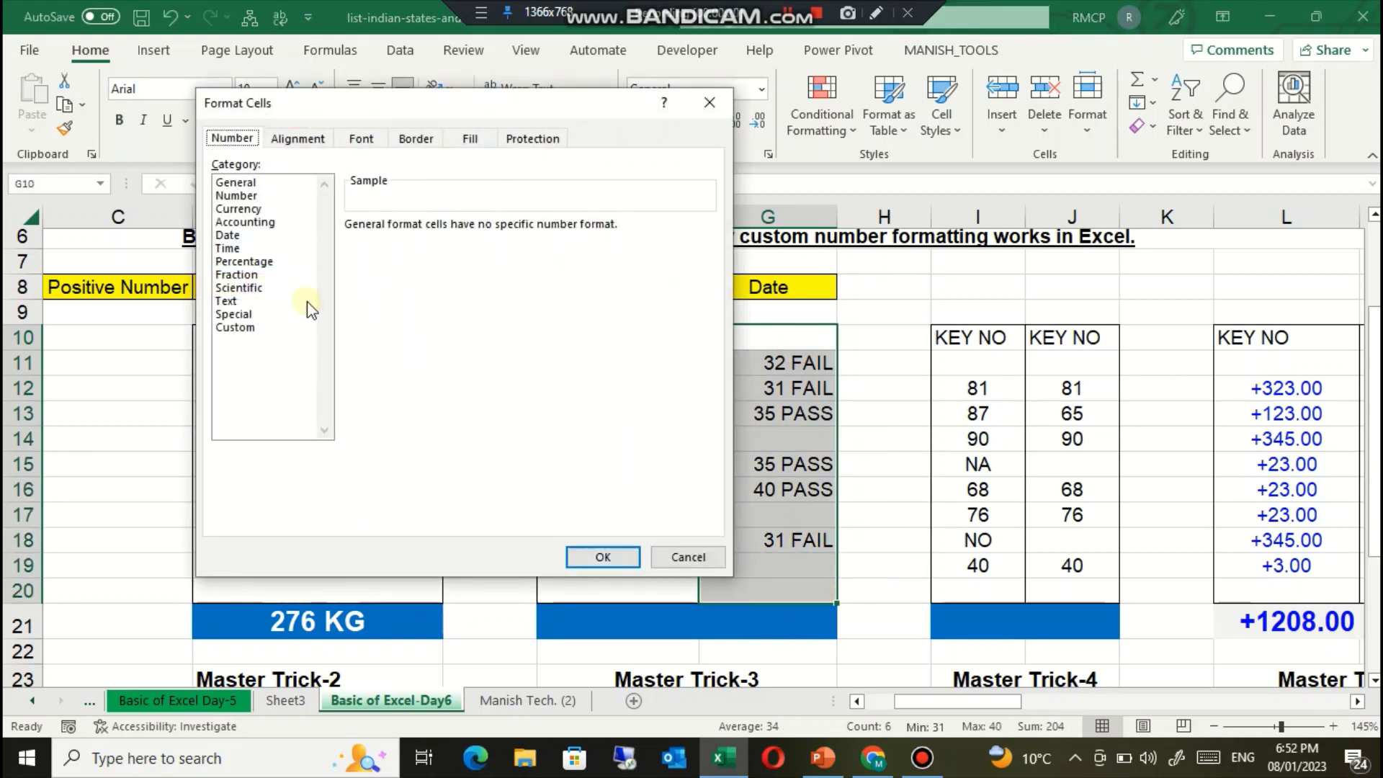
left_click(244, 328)
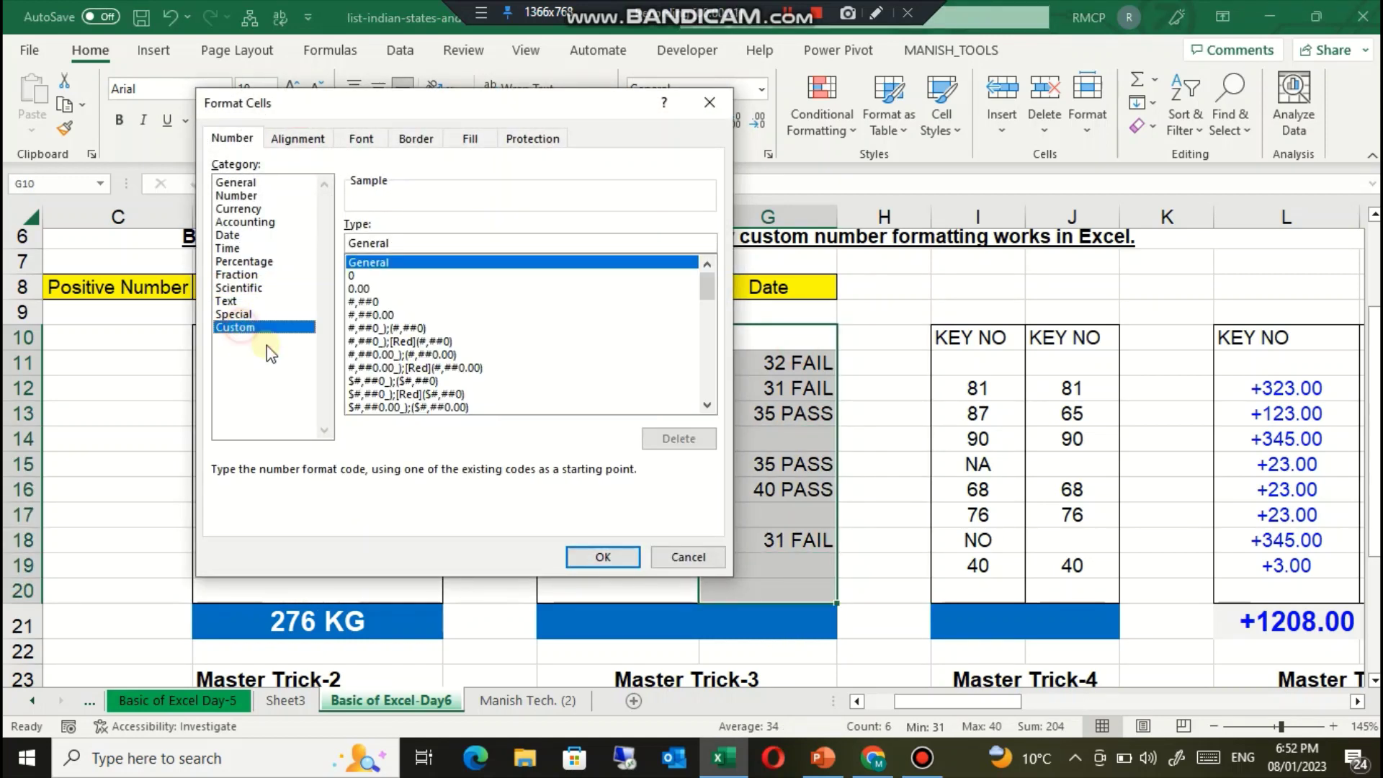
left_click(686, 557)
Step: Check the custom number format code of the mark in G11
left_click(762, 368)
key("ctrl+1")
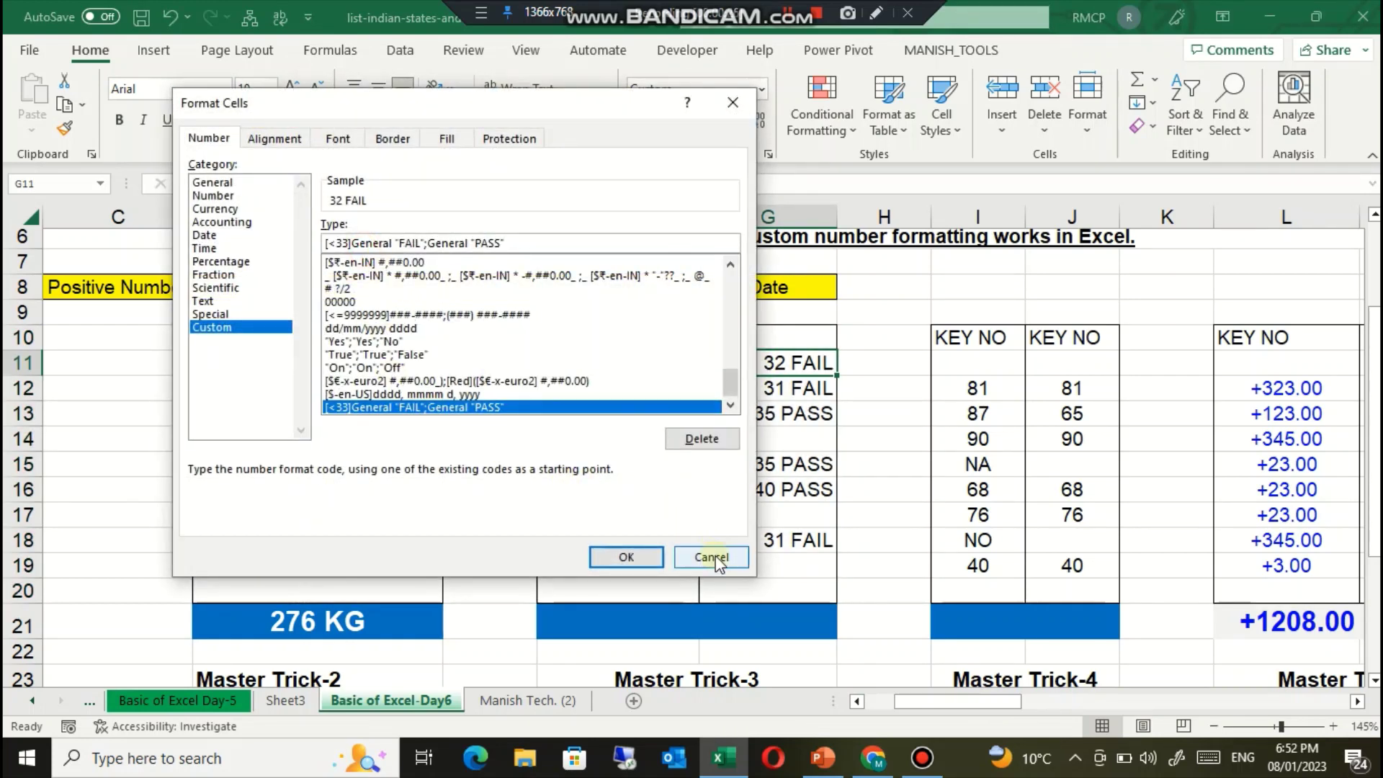
left_click(709, 557)
Step: Look over the formatted entries in the Master Trick-3, Master Trick-4 and Master Trick-2 tables
left_click(749, 542)
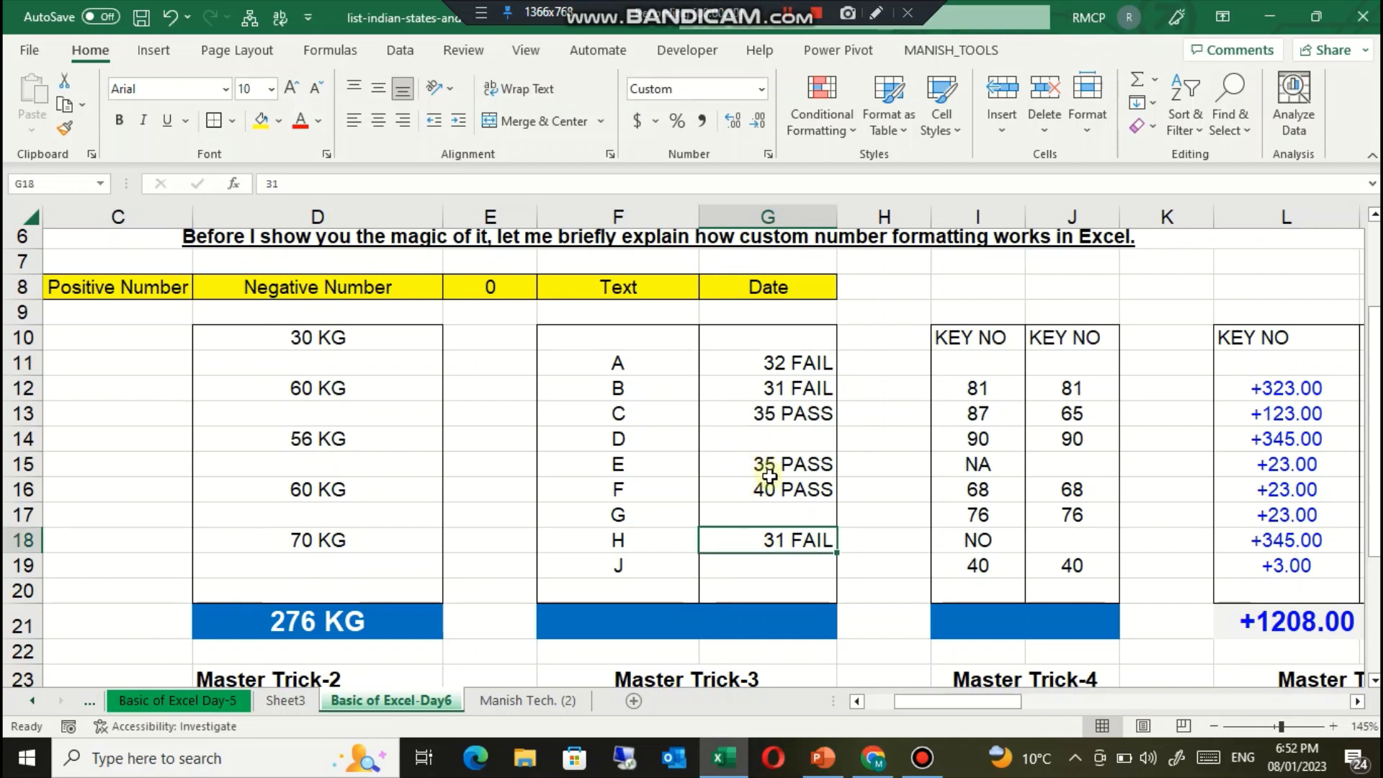
left_click(1070, 391)
left_click(1089, 520)
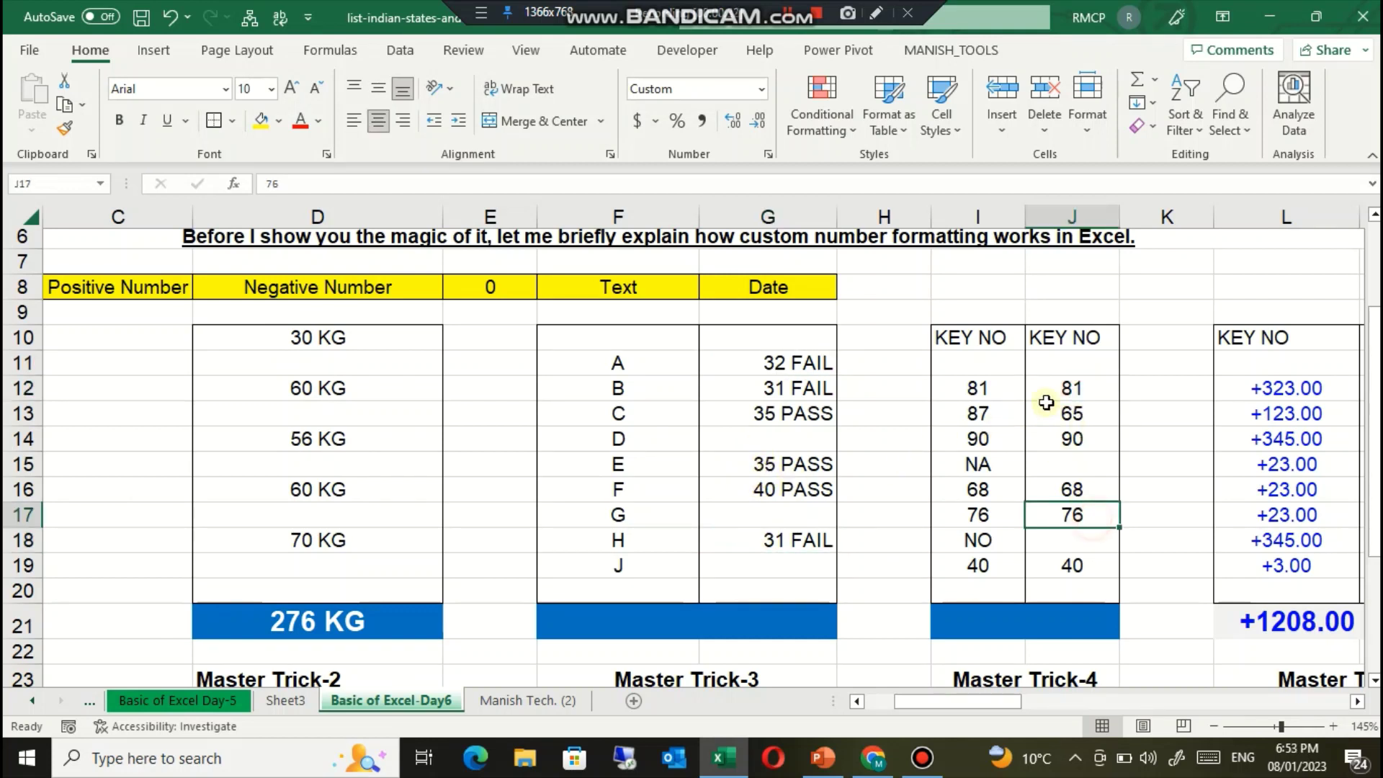
scroll(1056, 476, "down", 1)
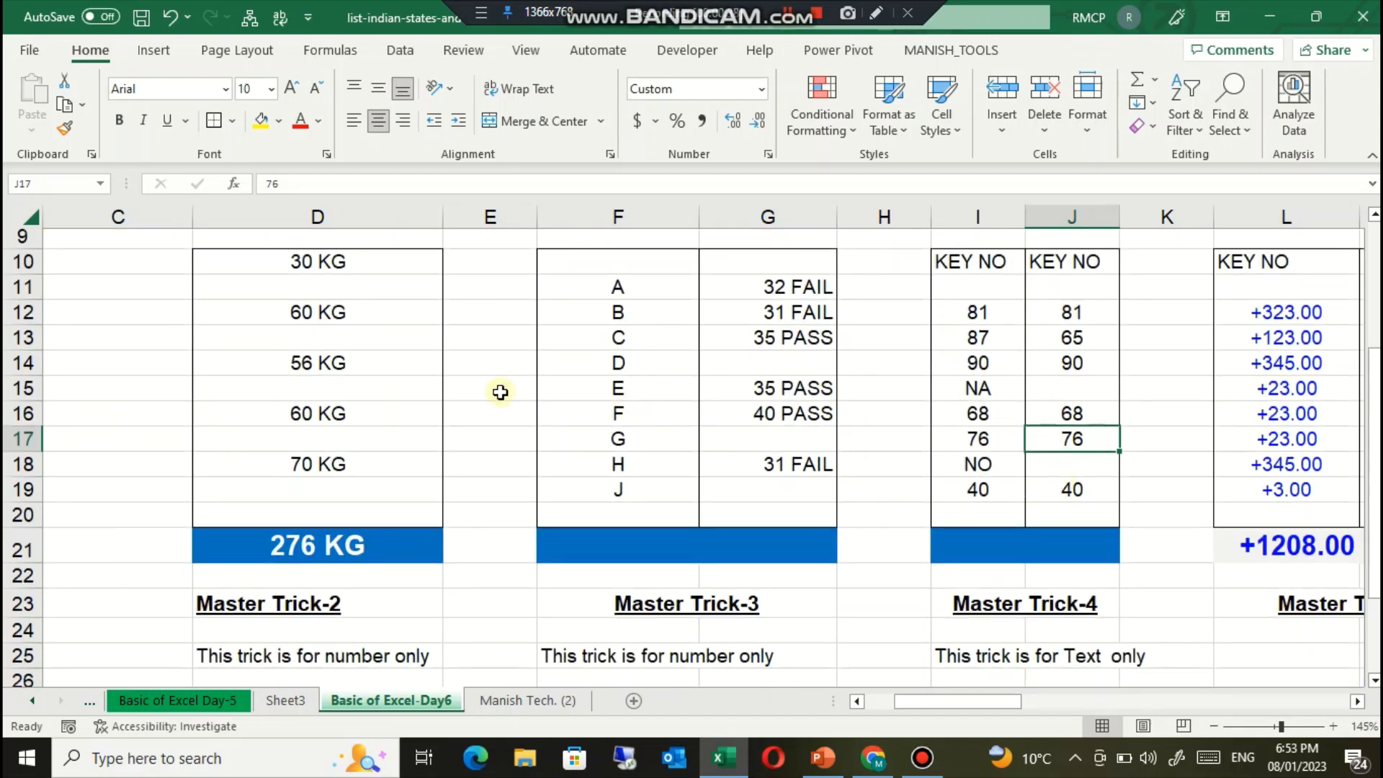
left_click(300, 314)
left_click(297, 441)
left_click(750, 289)
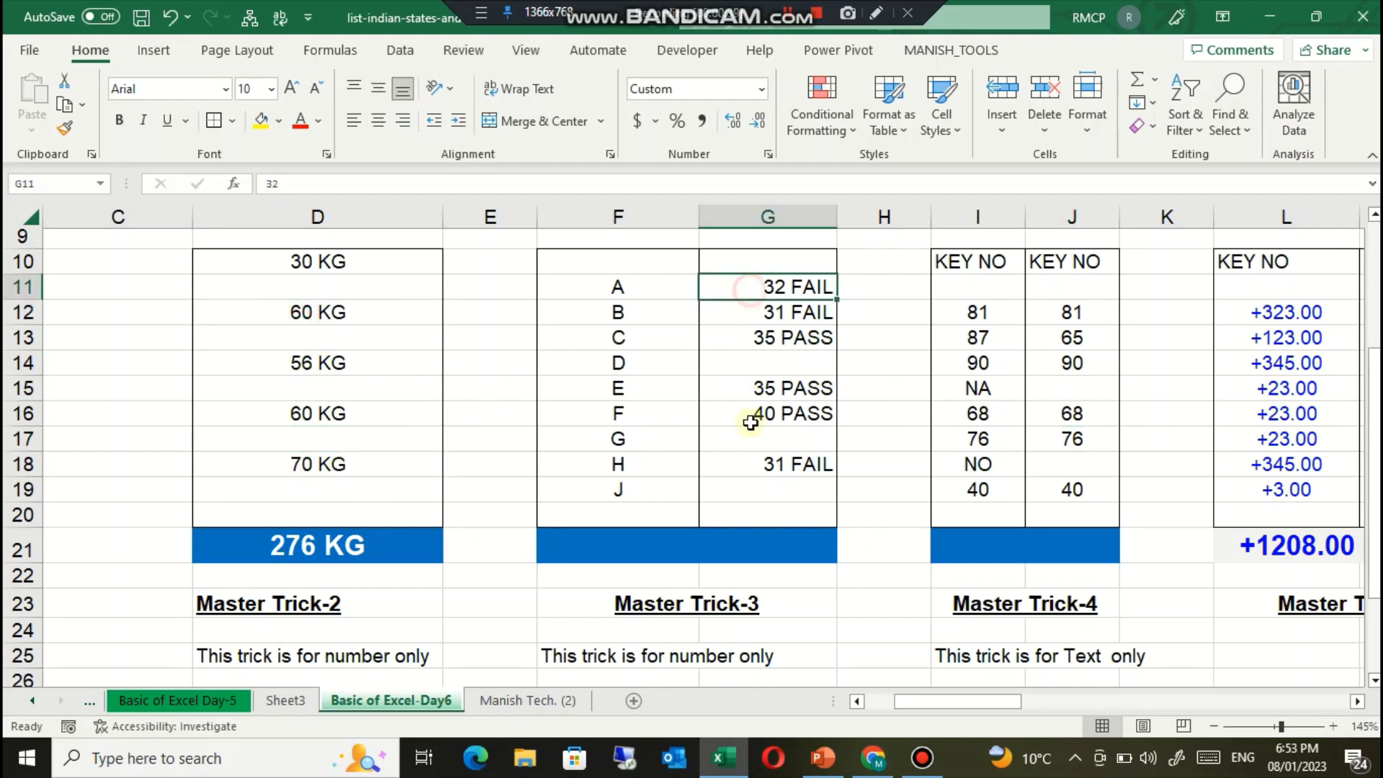
Step: Compare the two KEY NO columns of the Master Trick-4 table, including the text rows 15 and 18
left_click_drag(751, 441, 750, 455)
left_click(1070, 343)
left_click(1053, 496)
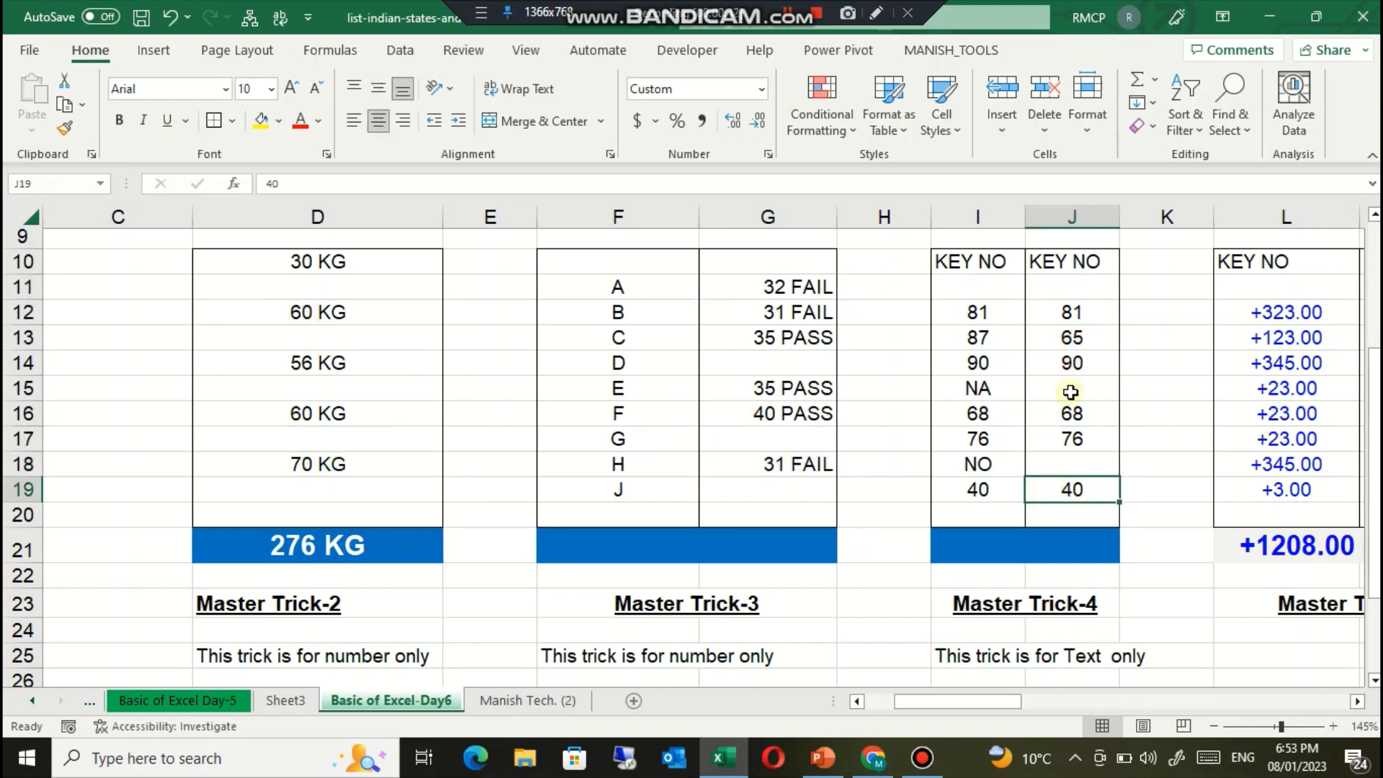
left_click_drag(973, 292, 988, 508)
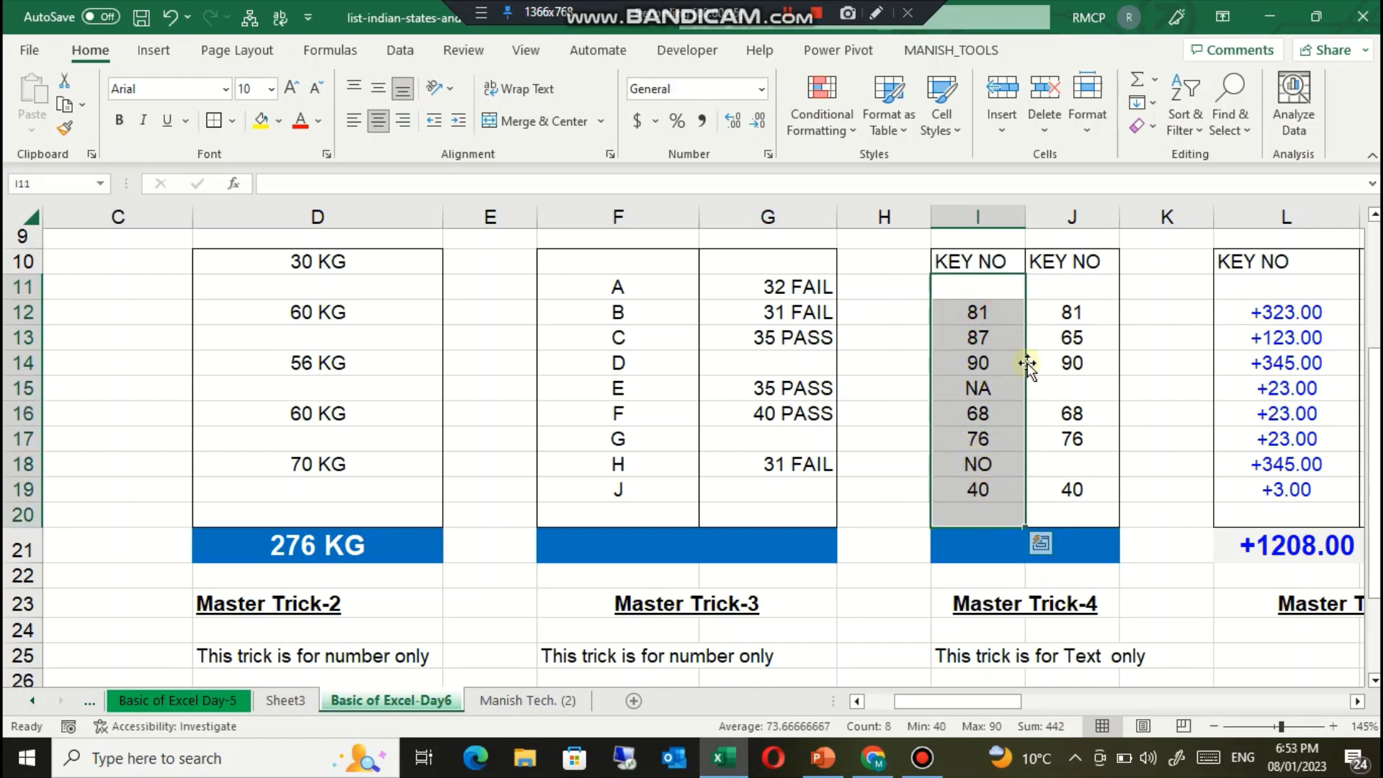
left_click_drag(1063, 288, 1078, 516)
left_click_drag(964, 289, 977, 492)
left_click(983, 394)
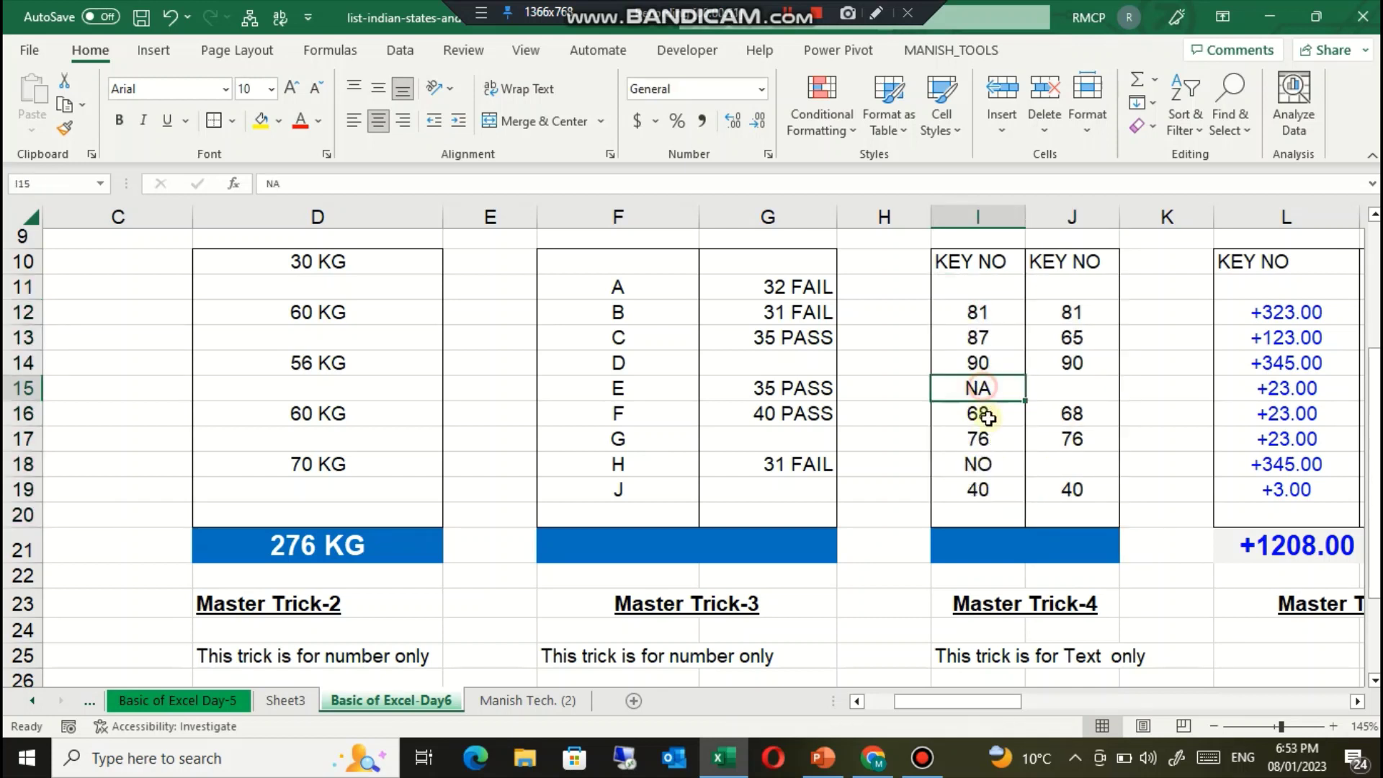
left_click(980, 461)
left_click(980, 389)
left_click_drag(1071, 389, 1066, 516)
left_click(1081, 397)
left_click(1074, 486)
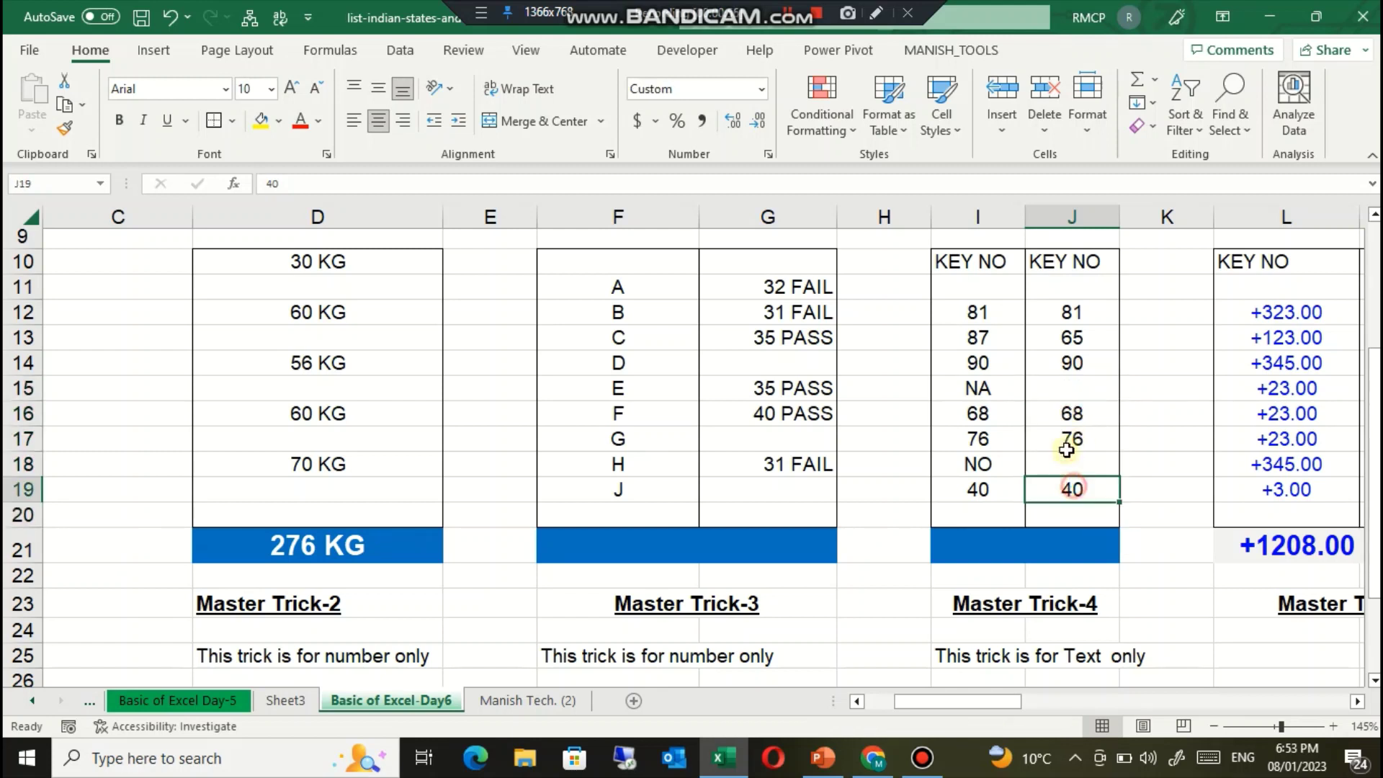
left_click(1077, 389)
left_click(1077, 336)
left_click(1072, 490)
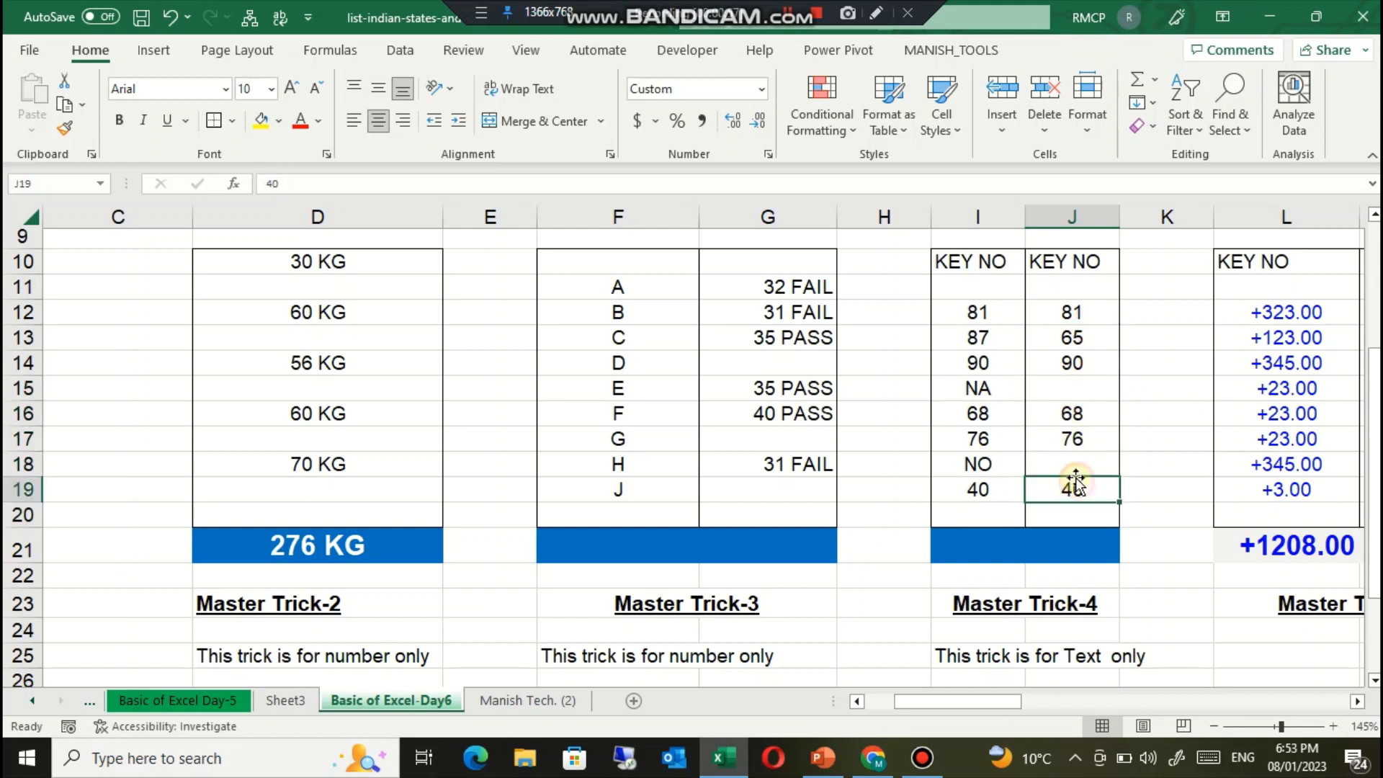
Step: Examine each section of the custom number format code applied to J12 in the Master Trick-4 table
left_click(1073, 312)
key("ctrl+1")
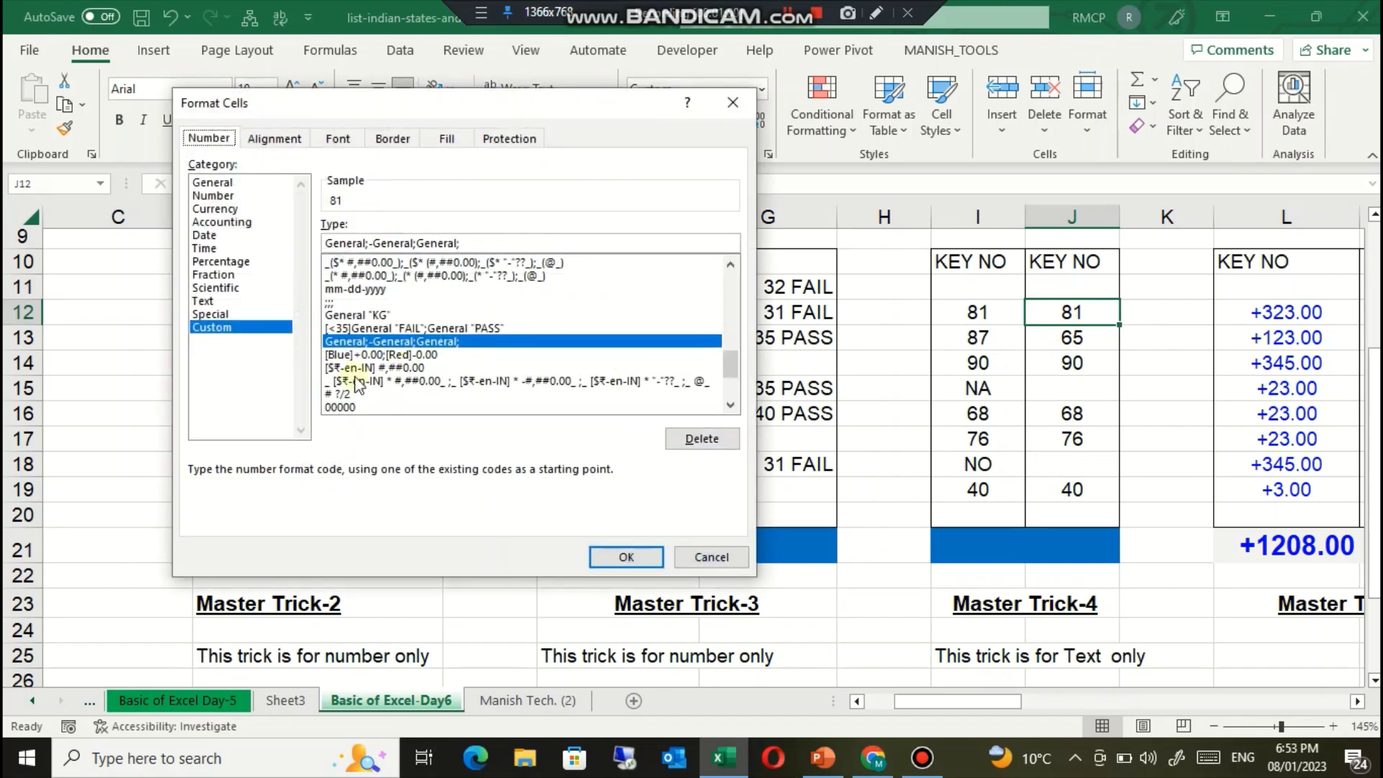
left_click(348, 243)
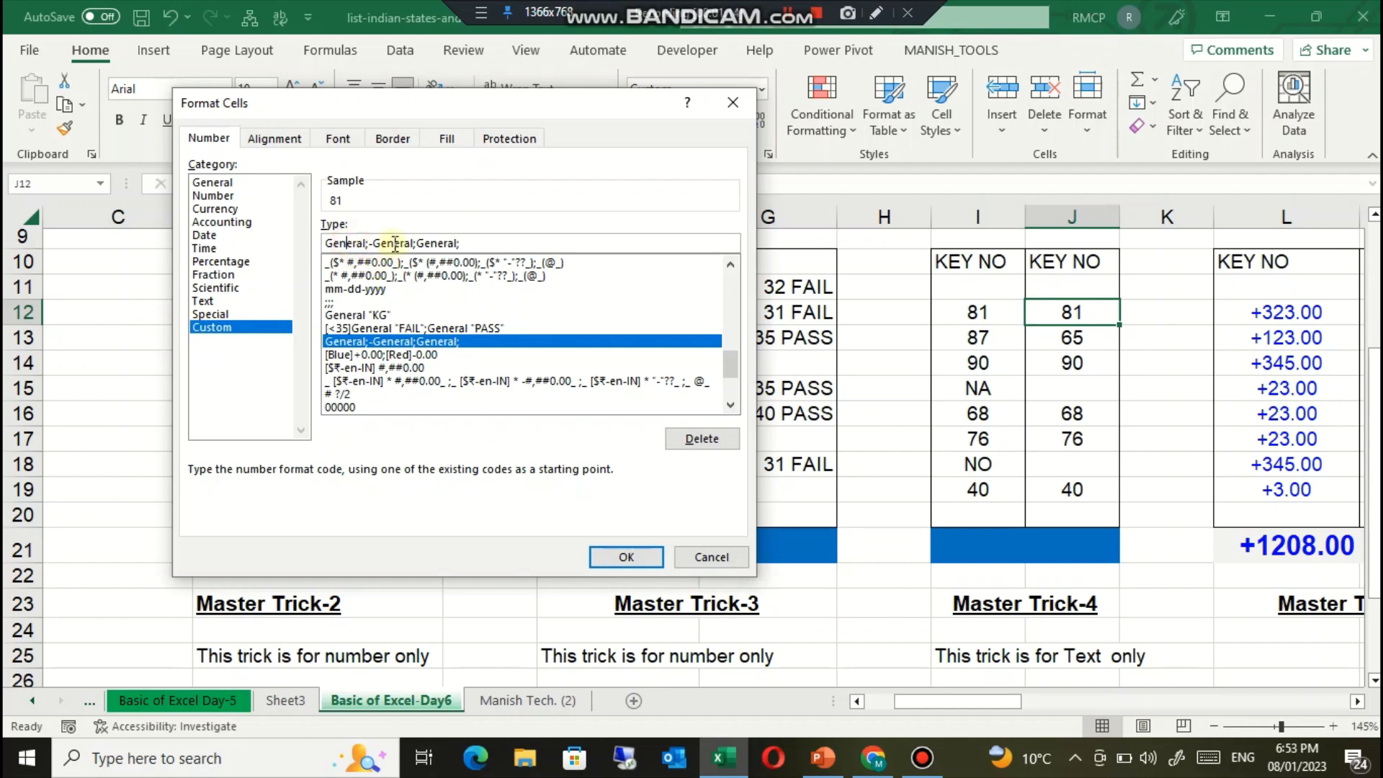
double_click(392, 246)
left_click(389, 248)
left_click(437, 243)
left_click(440, 247)
left_click(477, 242)
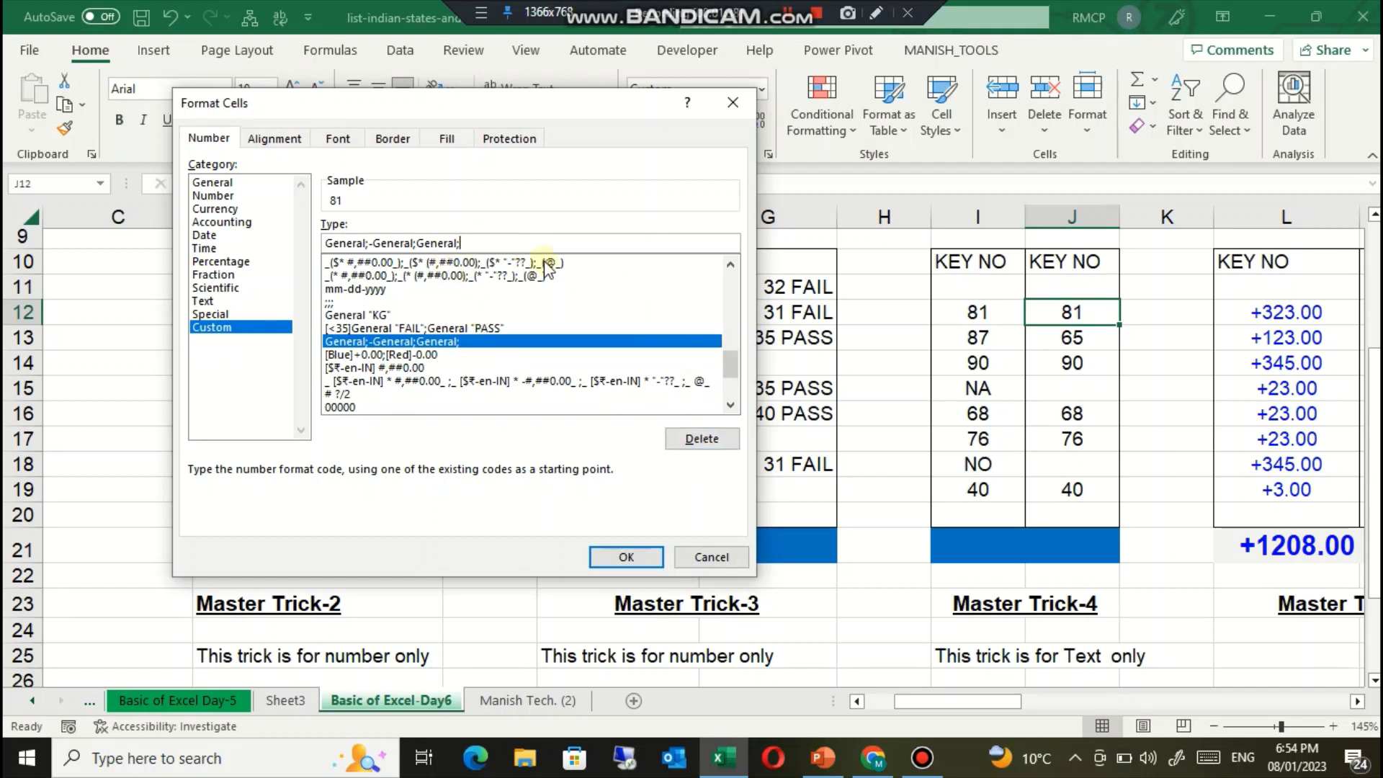
left_click(345, 247)
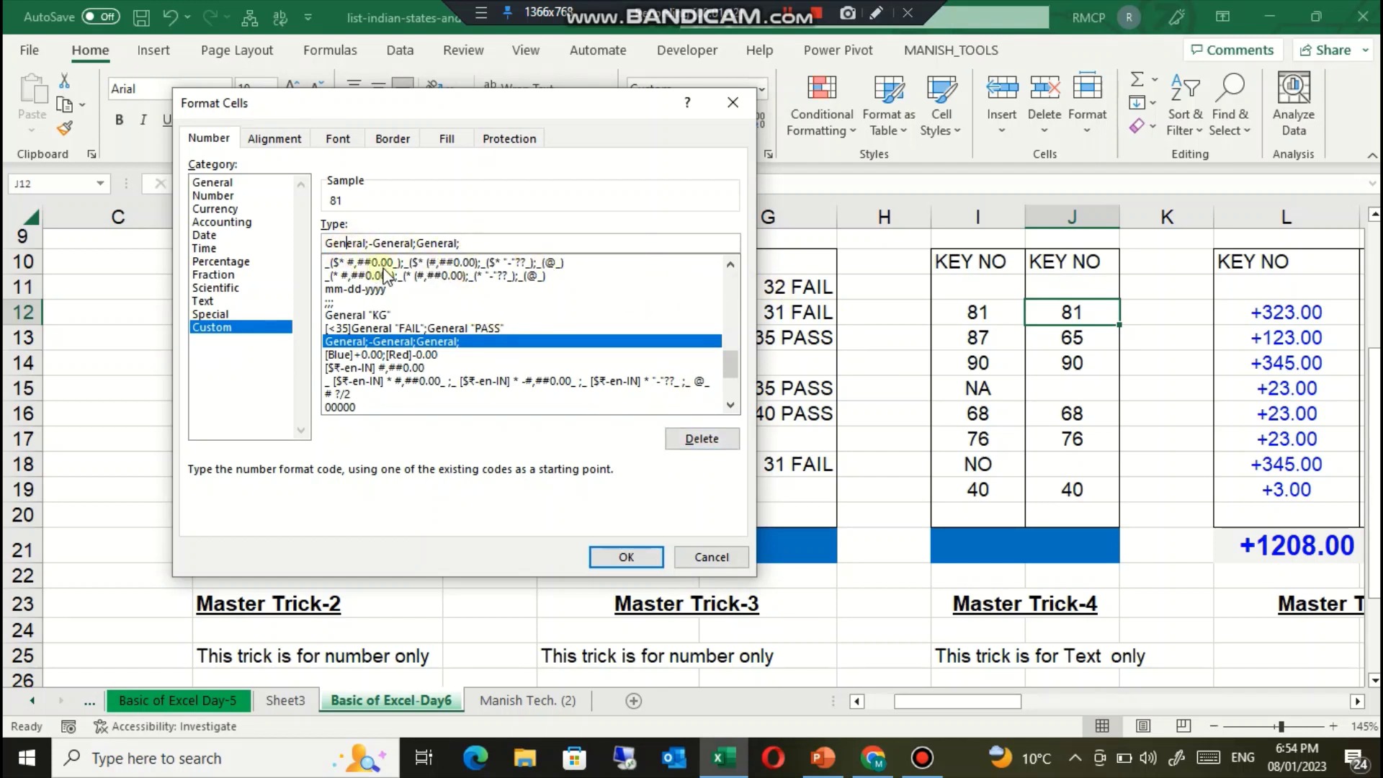
left_click(389, 243)
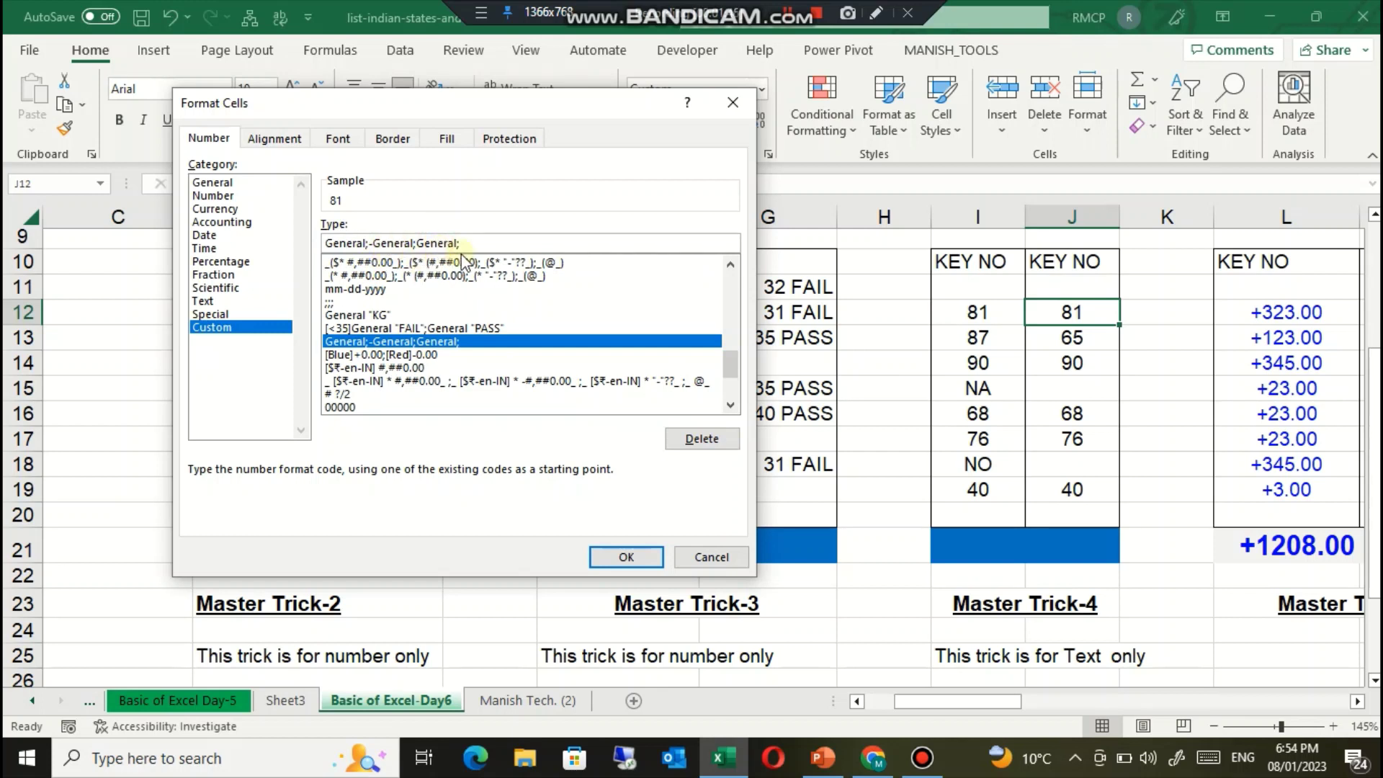
left_click(488, 239)
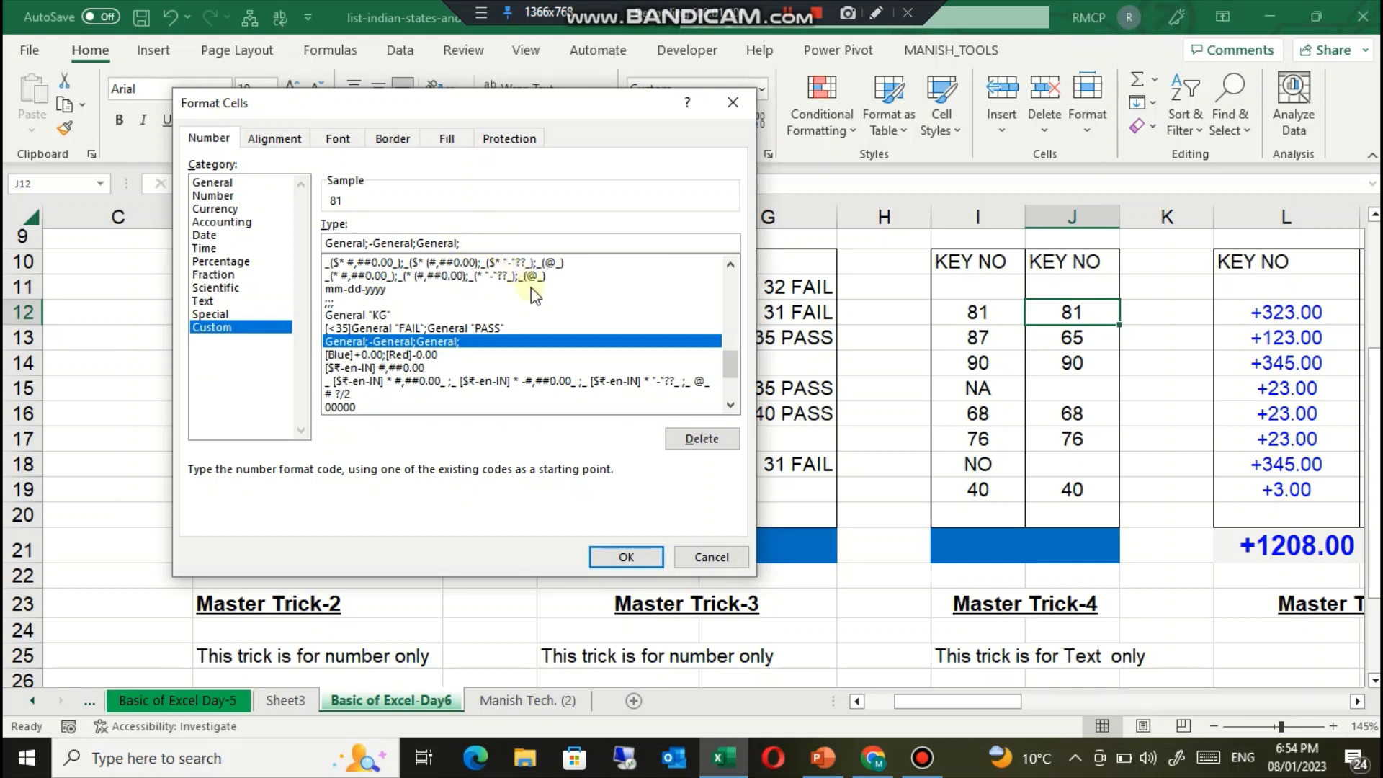
left_click(614, 559)
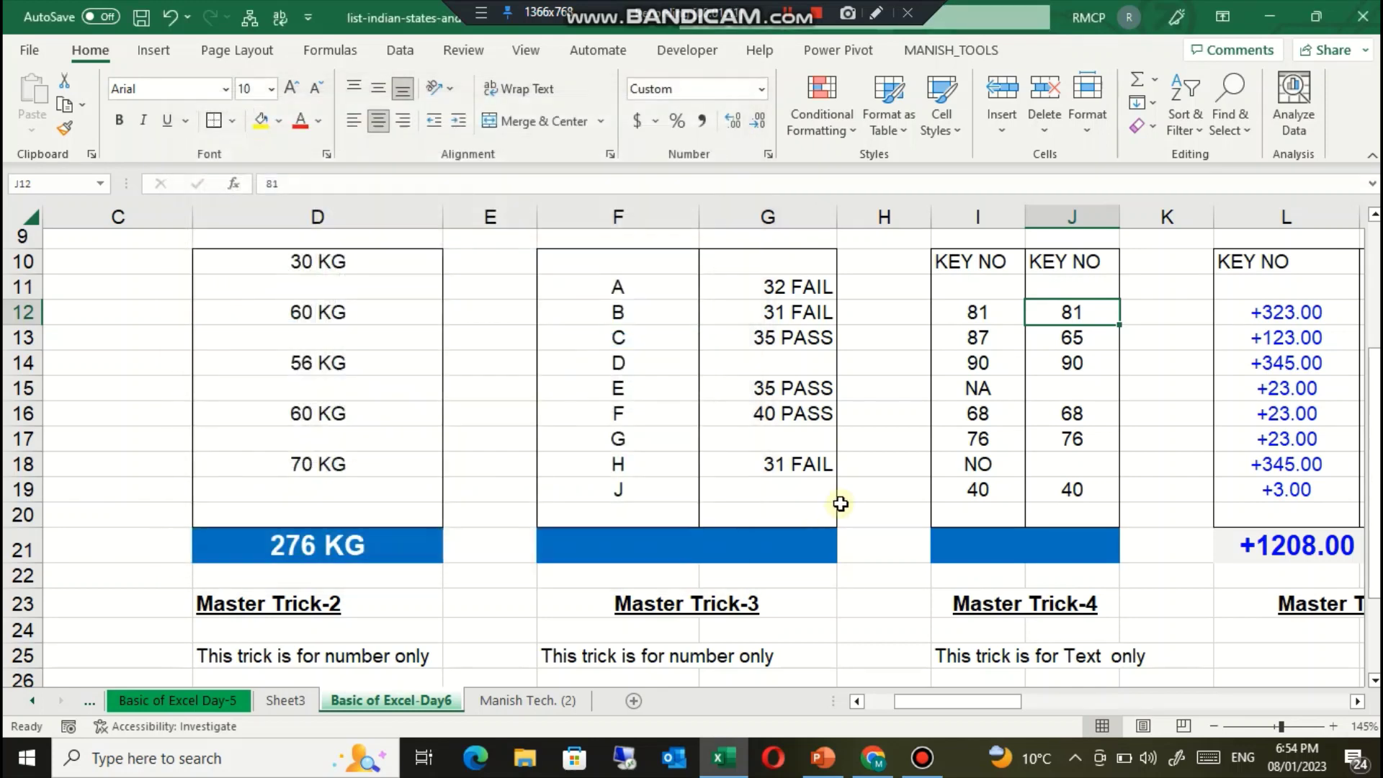
Step: Blank out the numbers shown in J13 and J14 of Master Trick-4's second KEY NO column
left_click(1072, 337)
left_click(1072, 363)
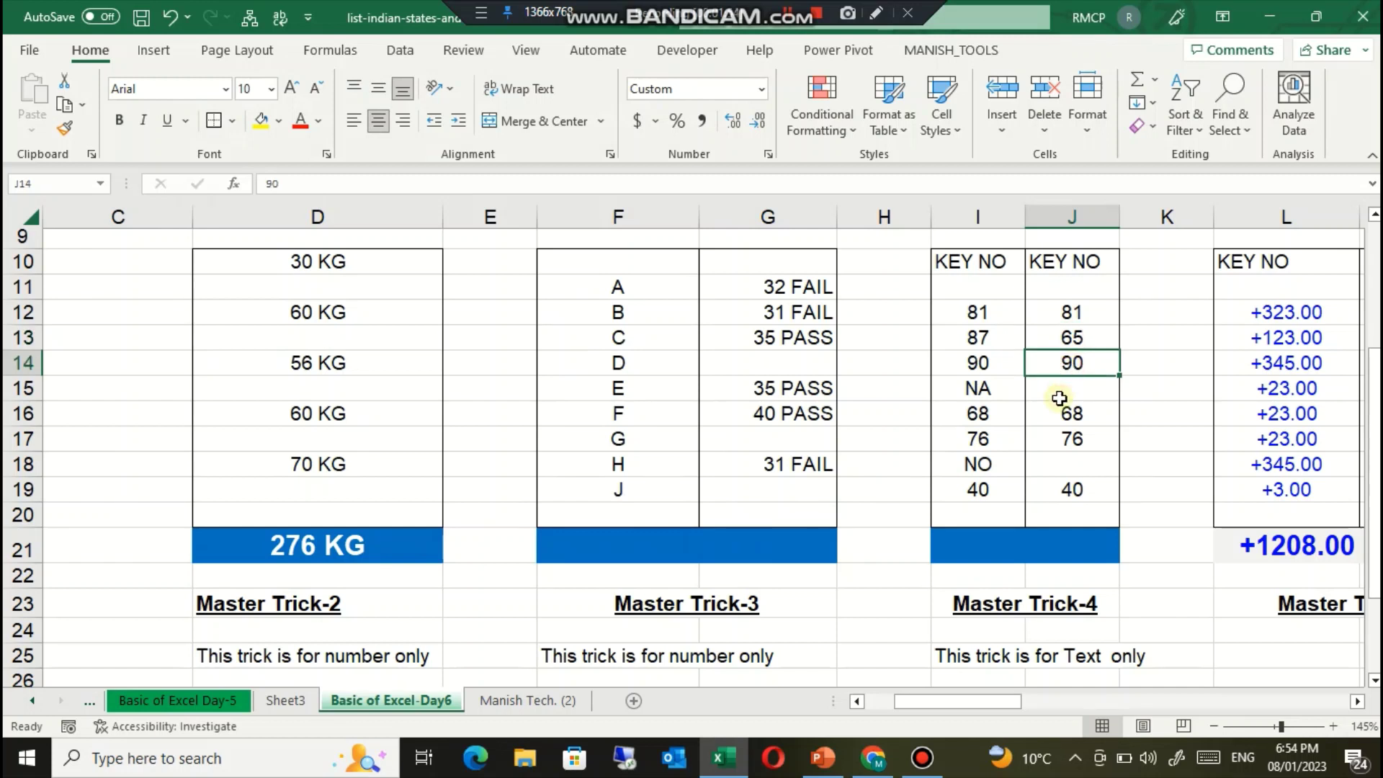
key("Down")
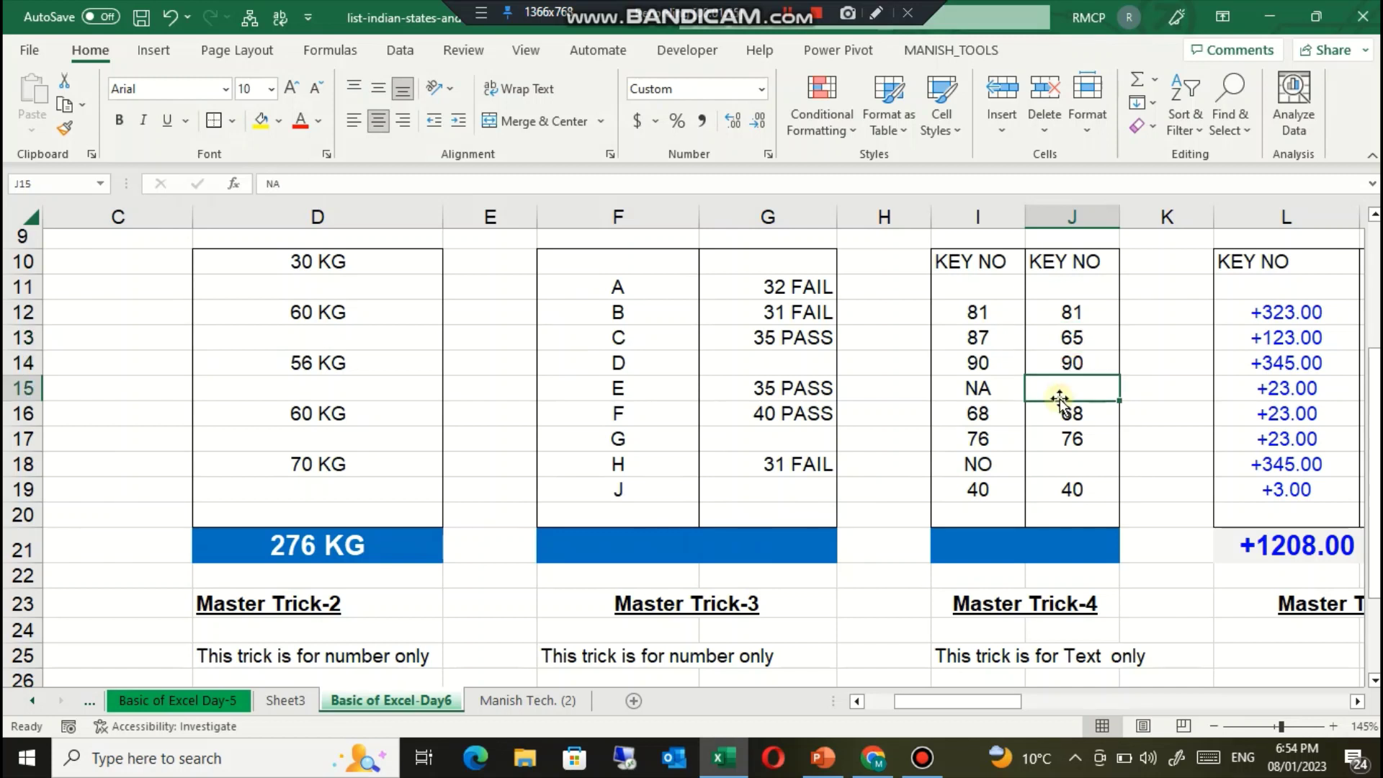
key("Up")
key("Up")
key("Up")
key("Down")
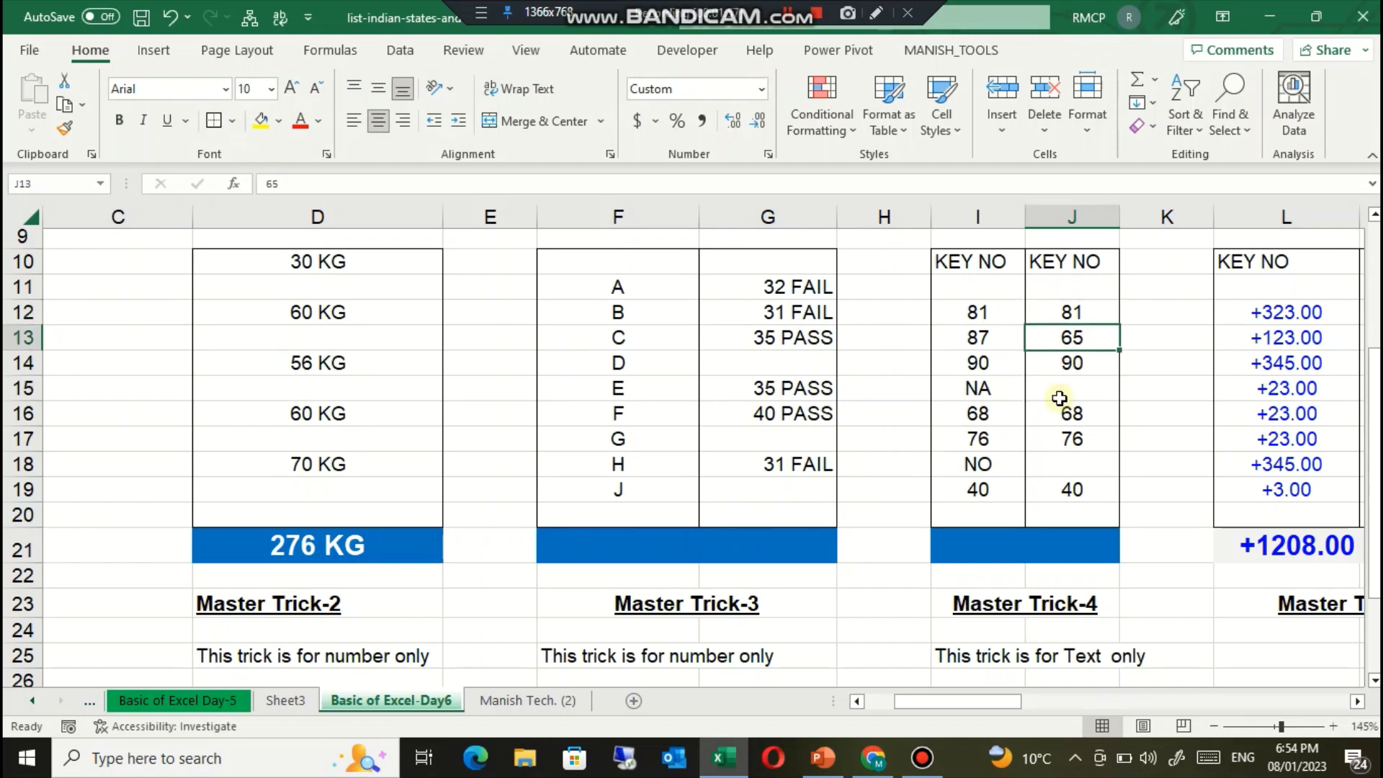
key("Down")
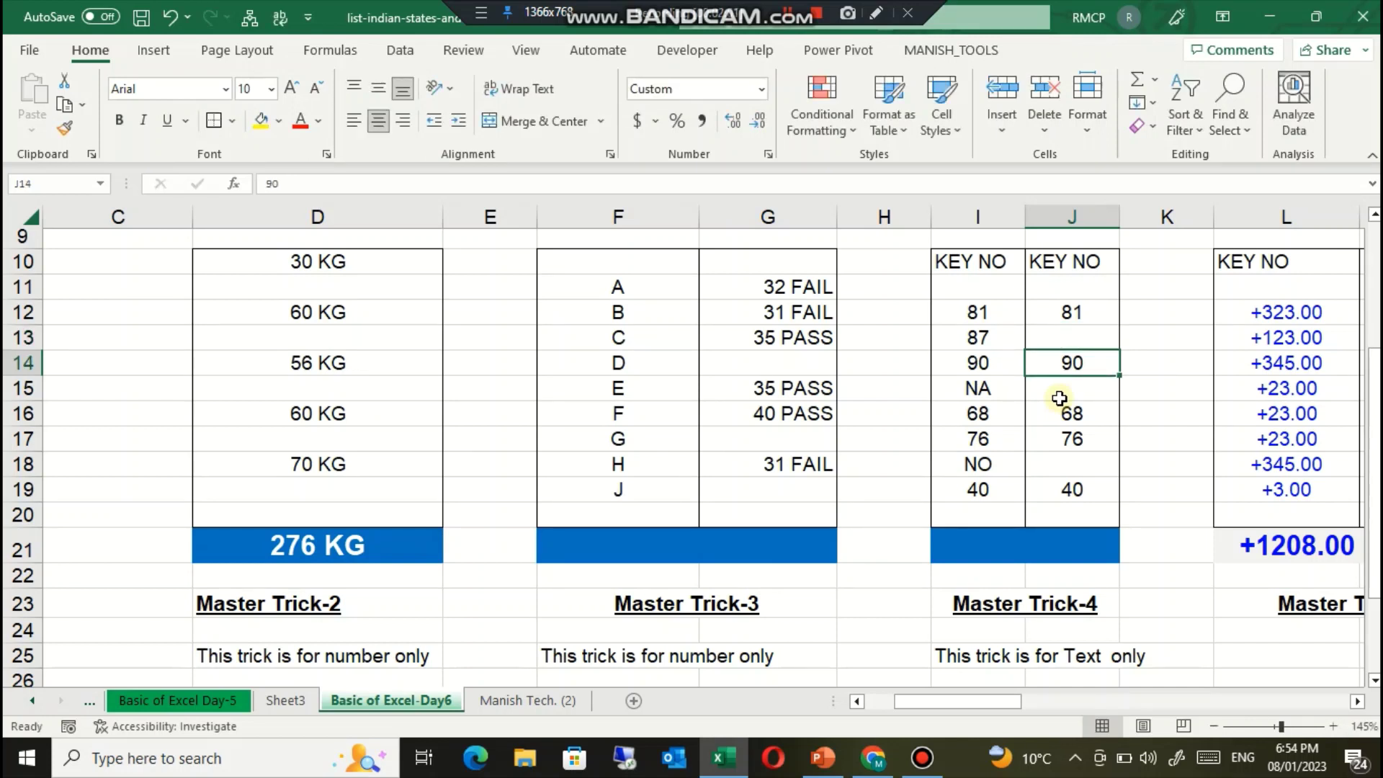
key("Down")
key("Down")
key("Down")
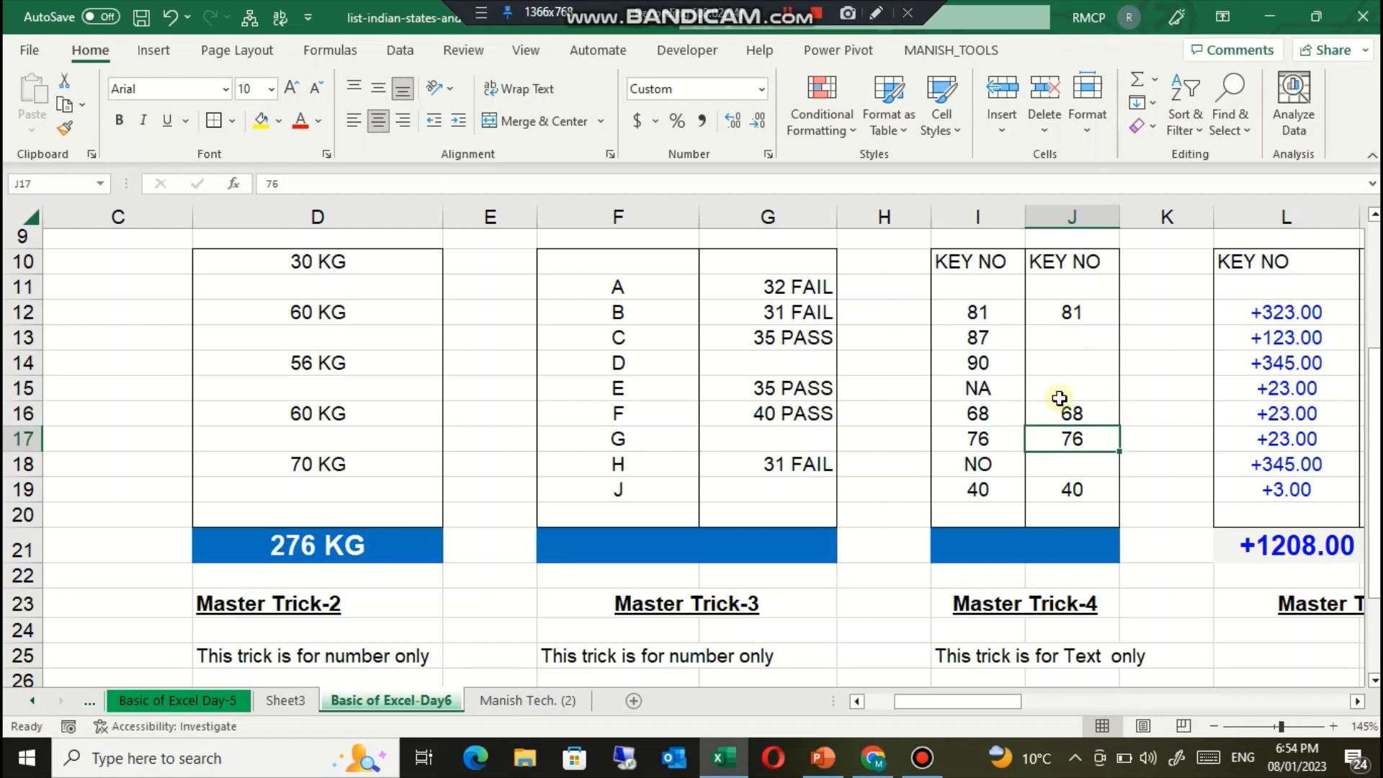
Step: Go to the Excel Custom Number Format explanation with its header row in AM8:AQ8
key("Right")
key("Right")
key("Right")
key("Right")
key("Right")
key("Right")
key("Right")
key("Right")
key("Right")
key("Right")
key("Right")
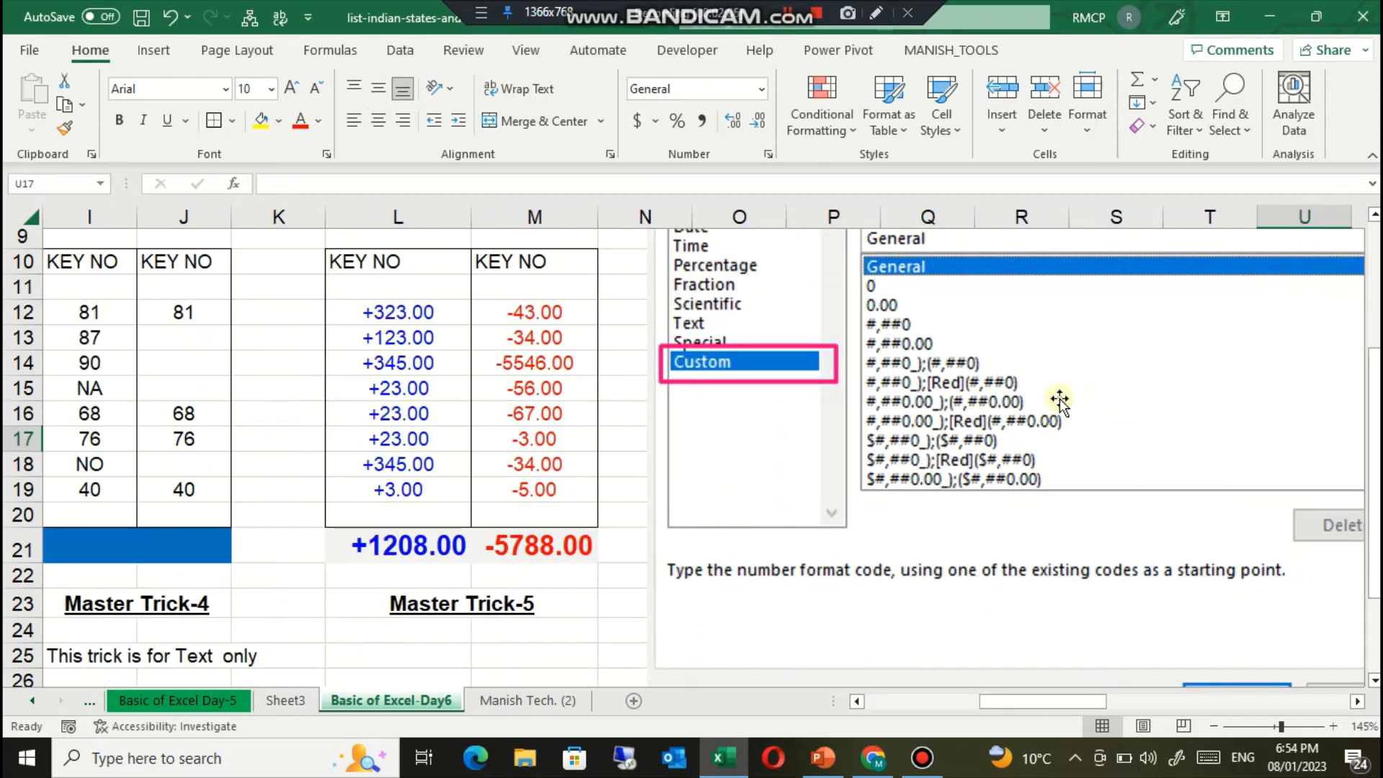
key("Right")
key("Right")
key("Right")
key("Right")
key("Right")
key("Right")
key("Right")
key("Right")
key("Right")
key("Right")
key("Right")
key("Right")
key("Right")
key("Right")
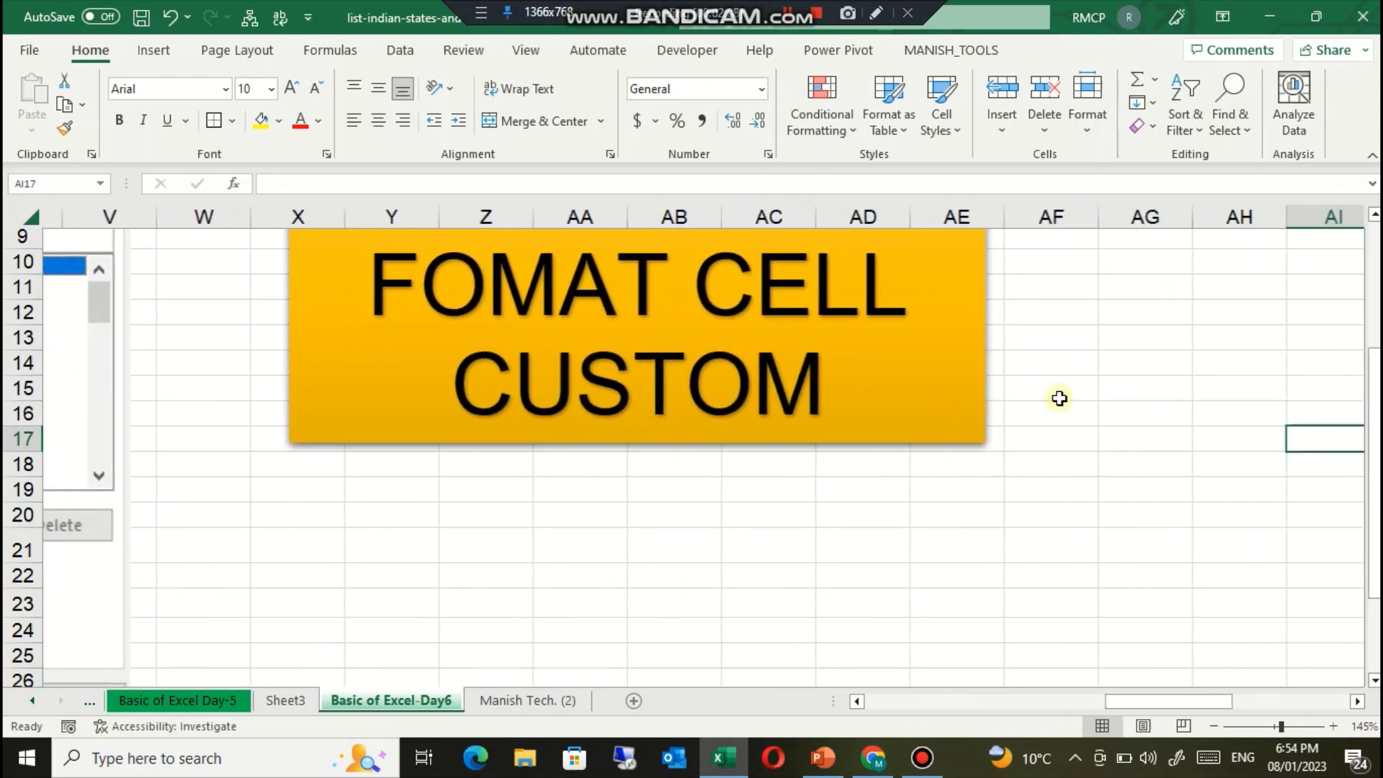
key("Right")
key("Right")
key("Right")
key("Right")
key("Right")
key("Right")
key("Up")
key("Up")
key("Up")
key("Up")
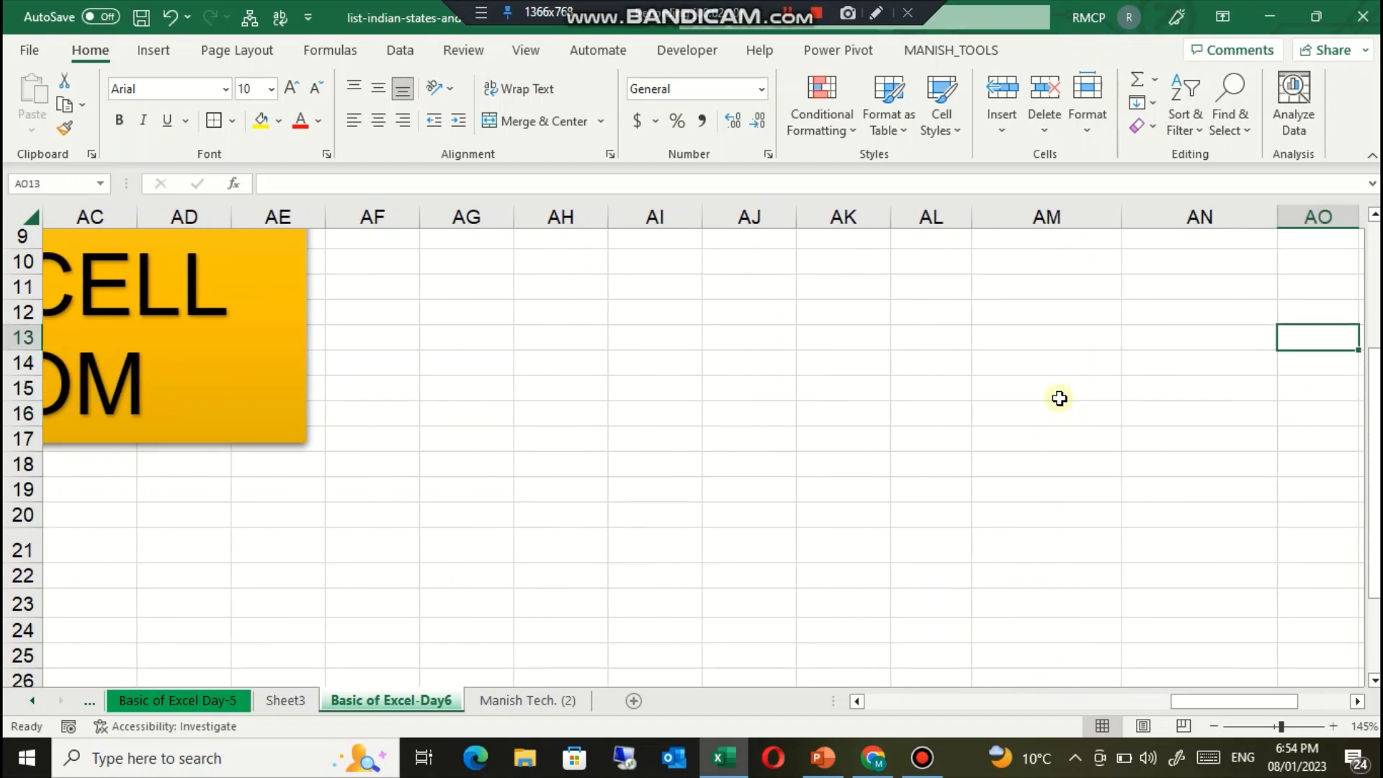
key("Up")
key("Up")
key("Up")
key("Up")
key("Up")
key("Up")
key("Up")
key("Up")
key("Up")
key("Up")
key("Up")
key("Up")
key("Down")
key("Down")
key("Down")
key("Down")
key("Down")
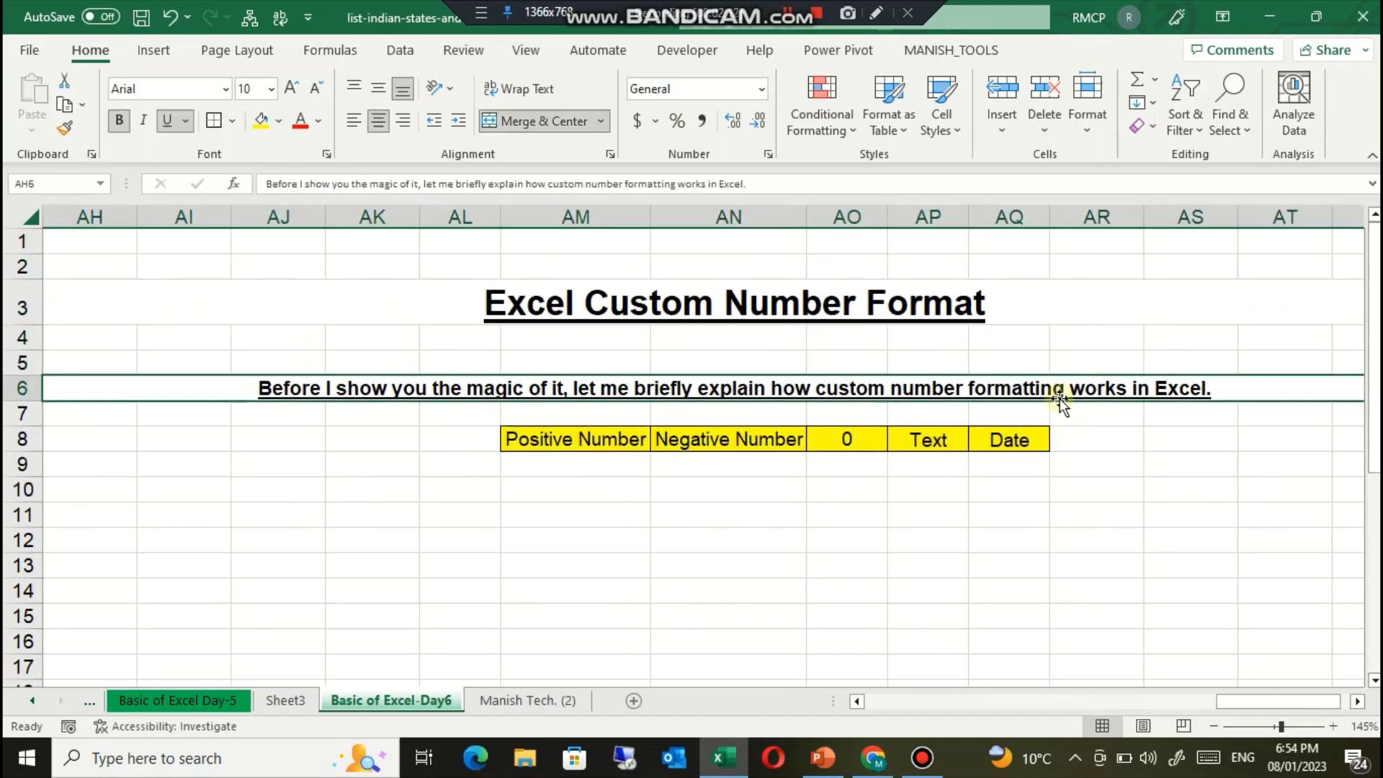
key("Down")
key("Down")
key("Down")
Step: Review the Positive Number, Negative Number, 0, Text and Date headers in AM8:AQ8 and the empty rows beneath
key("Up")
key("Right")
key("Left")
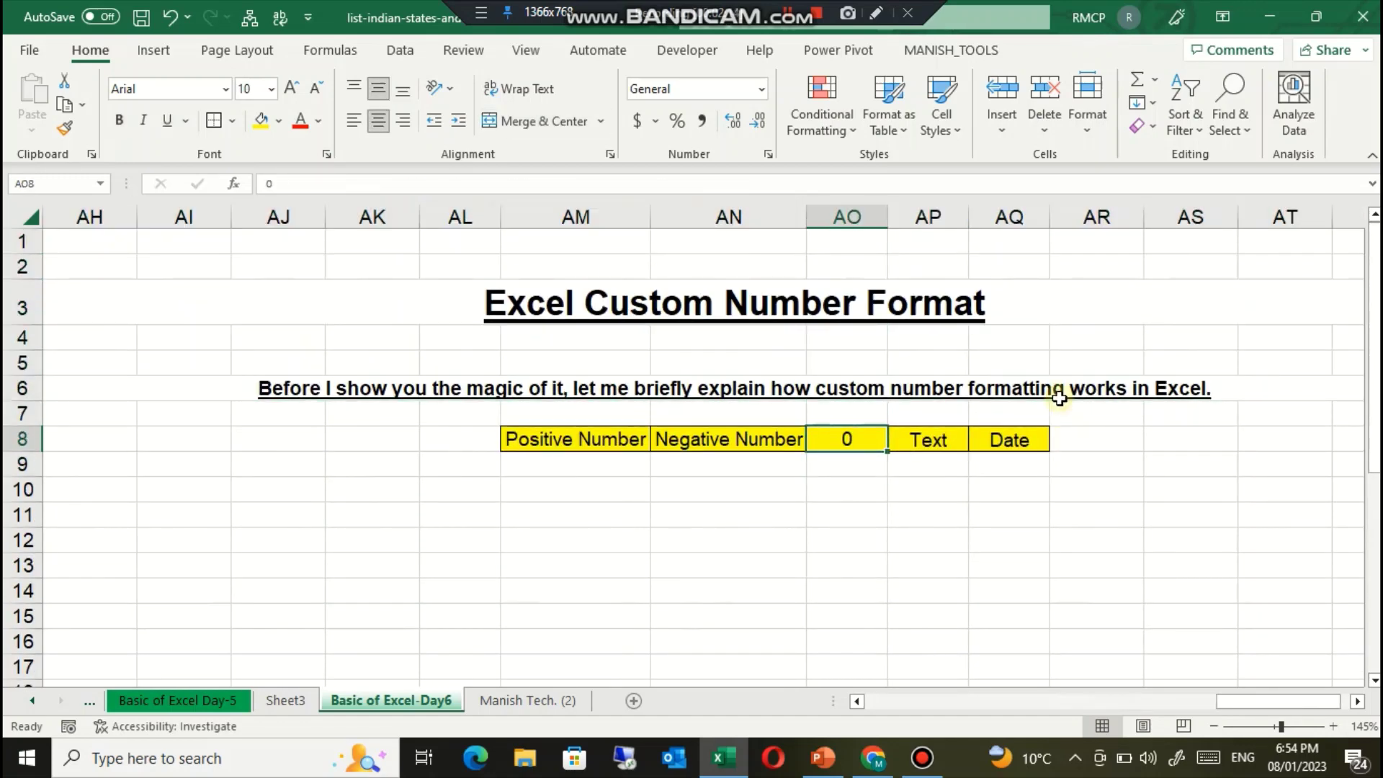
key("Left")
key("Left")
key("Left")
key("Right")
key("Down")
key("Right")
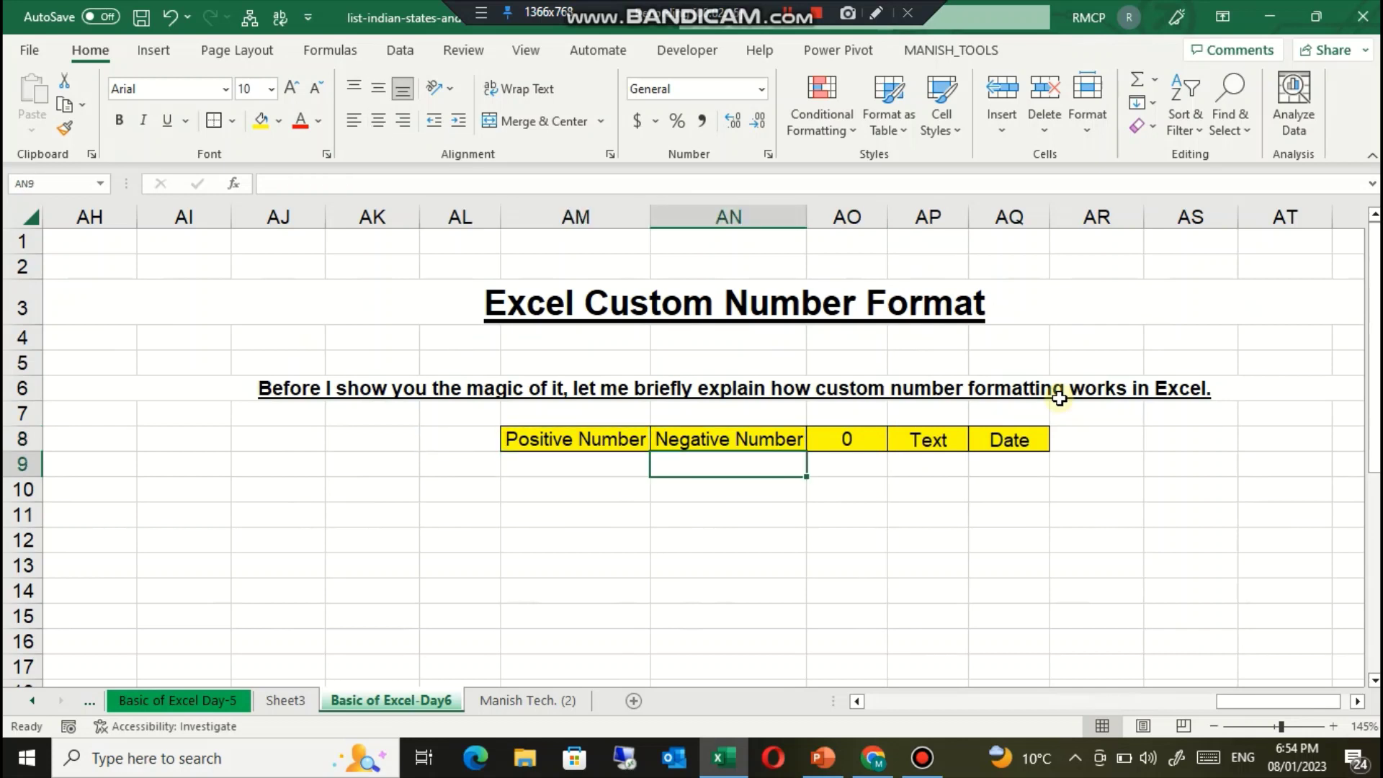
key("Up")
key("Down")
key("Up")
key("Down")
key("Right")
key("Up")
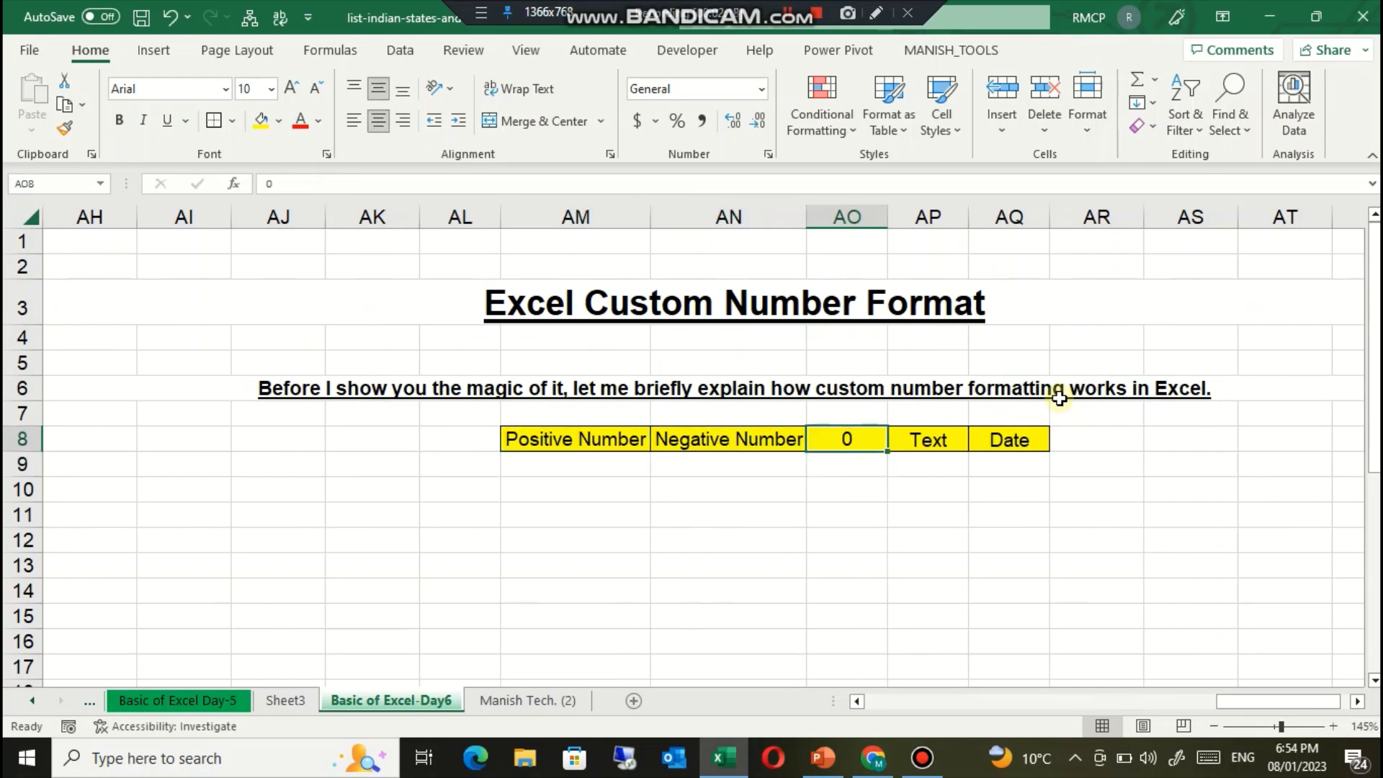
key("Down")
key("Down")
key("Up")
key("Up")
key("Down")
key("Down")
key("Left")
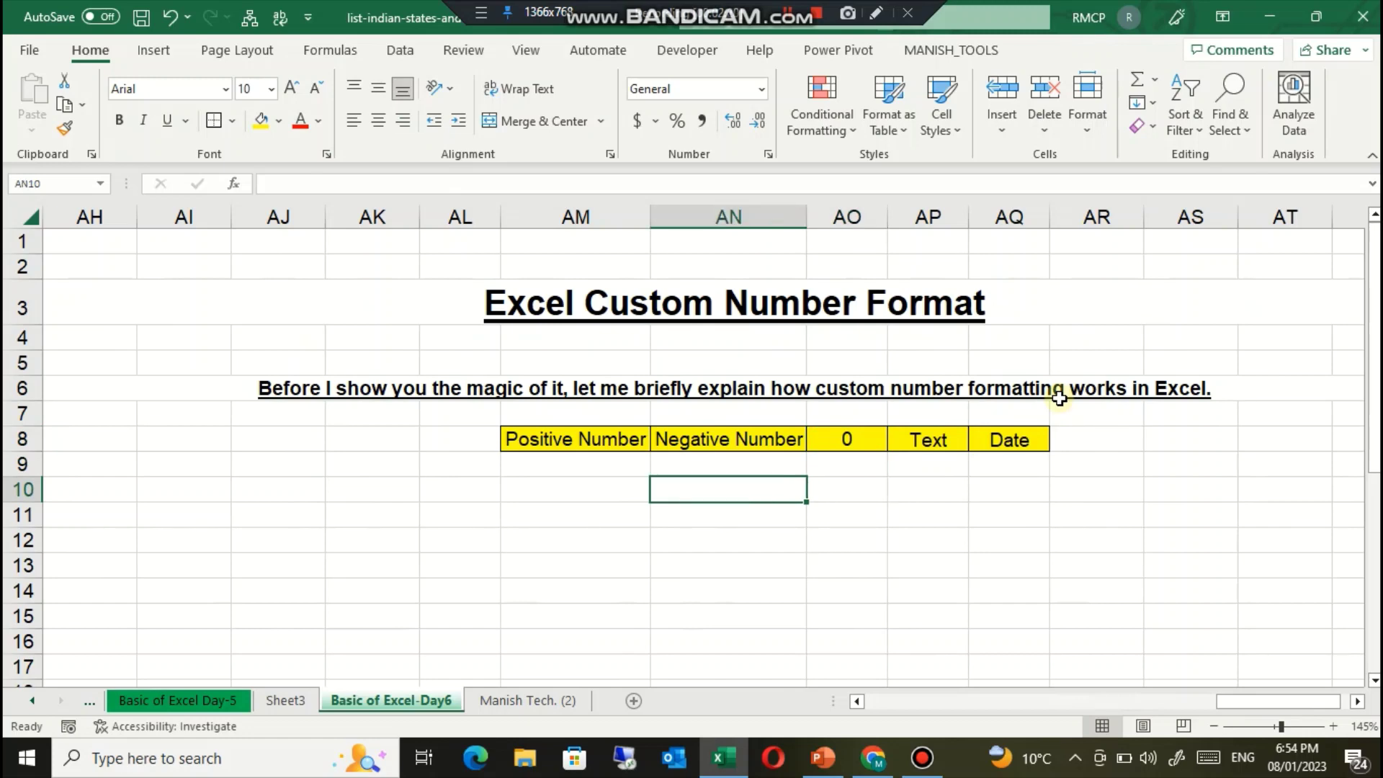
key("Left")
key("Left")
key("Right")
key("Right")
key("Right")
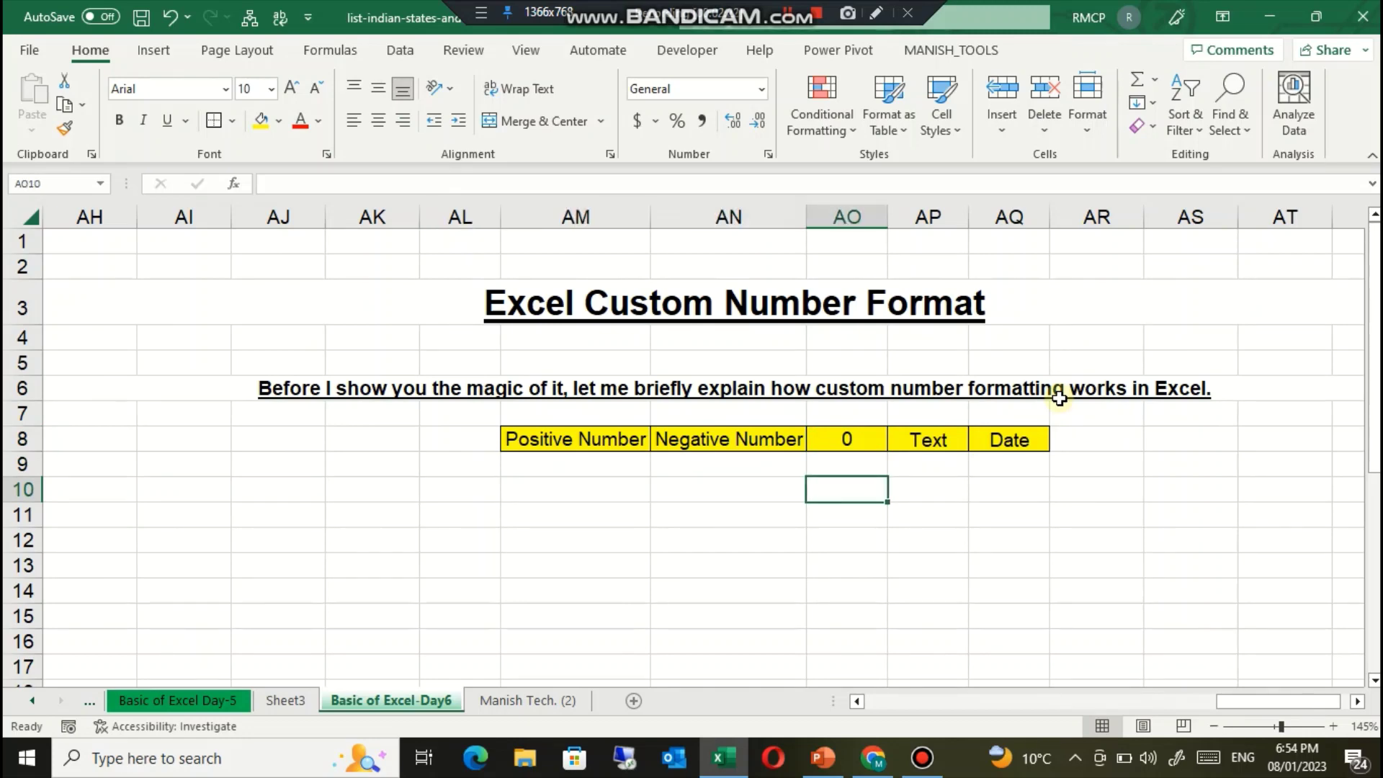
key("Right")
key("Up")
key("Up")
key("Down")
key("Down")
key("Down")
key("Left")
key("Left")
key("Left")
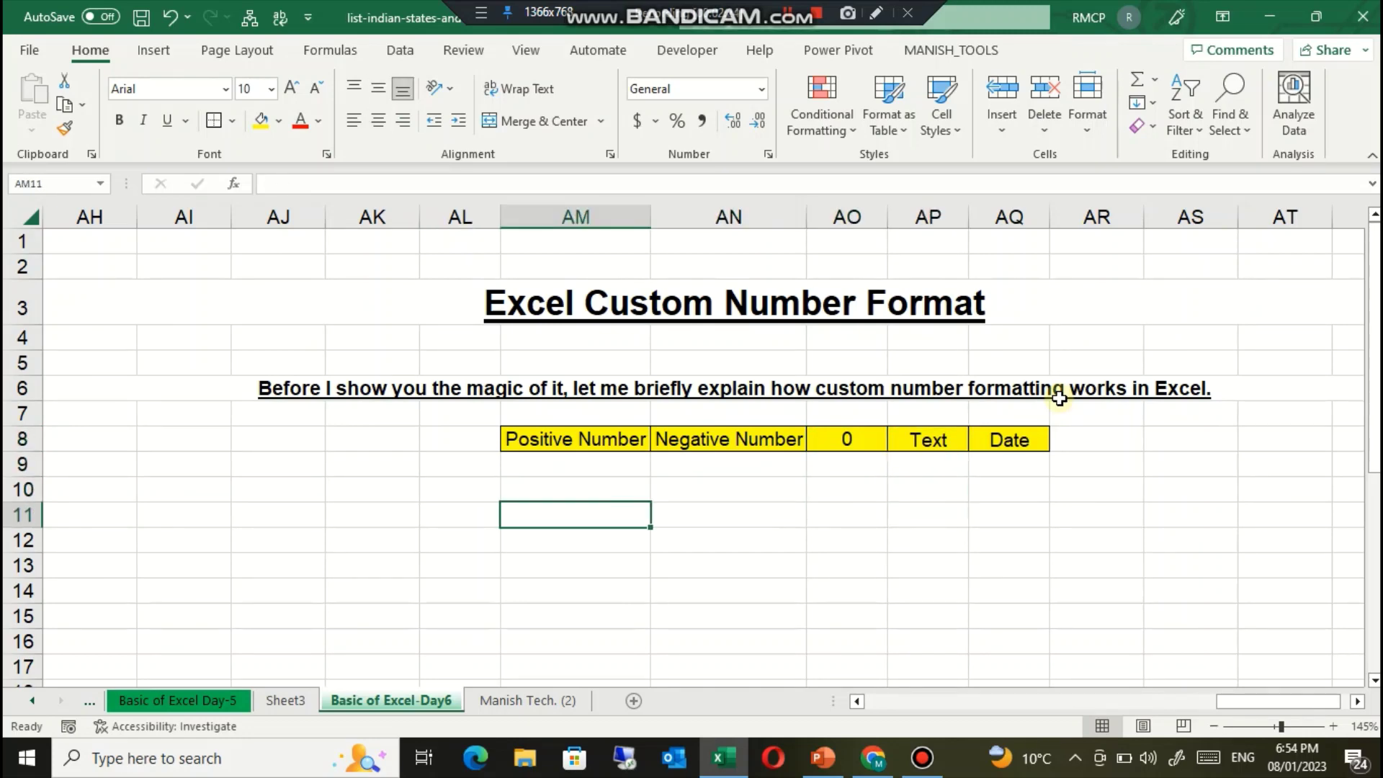
Step: Go back from the format explanation at AM11 to the Master Trick example tables in columns B to M
key("Left")
key("Left")
key("Left")
key("Left")
key("Left")
key("Left")
key("Left")
key("Left")
key("Left")
key("Left")
key("Left")
key("Left")
key("Left")
key("Left")
key("Left")
key("Left")
key("Left")
key("Left")
key("Left")
key("Left")
key("Left")
key("Left")
key("Left")
key("Left")
key("Left")
key("Left")
key("Left")
key("Left")
key("Left")
key("Left")
key("Left")
key("Left")
key("Left")
key("Left")
key("Left")
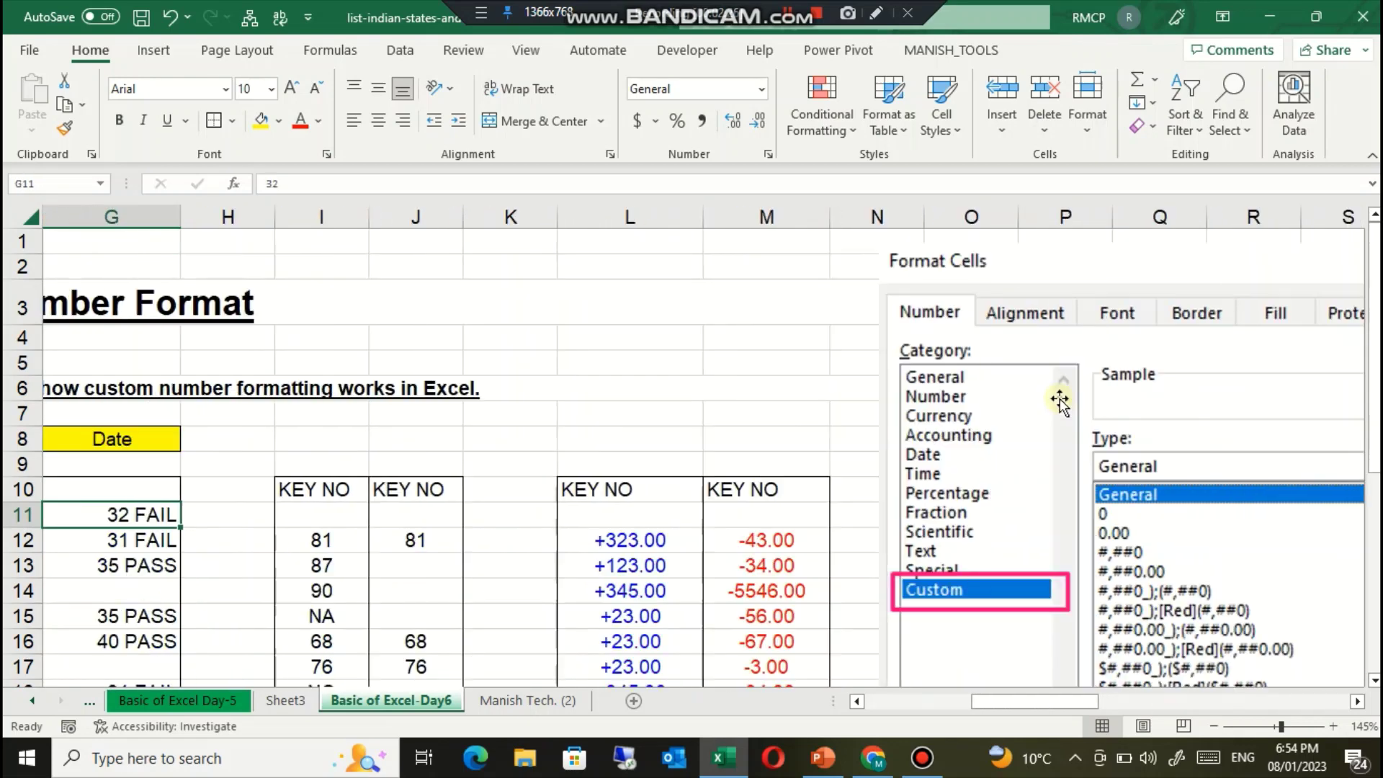
key("Left")
key("Left")
key("Left")
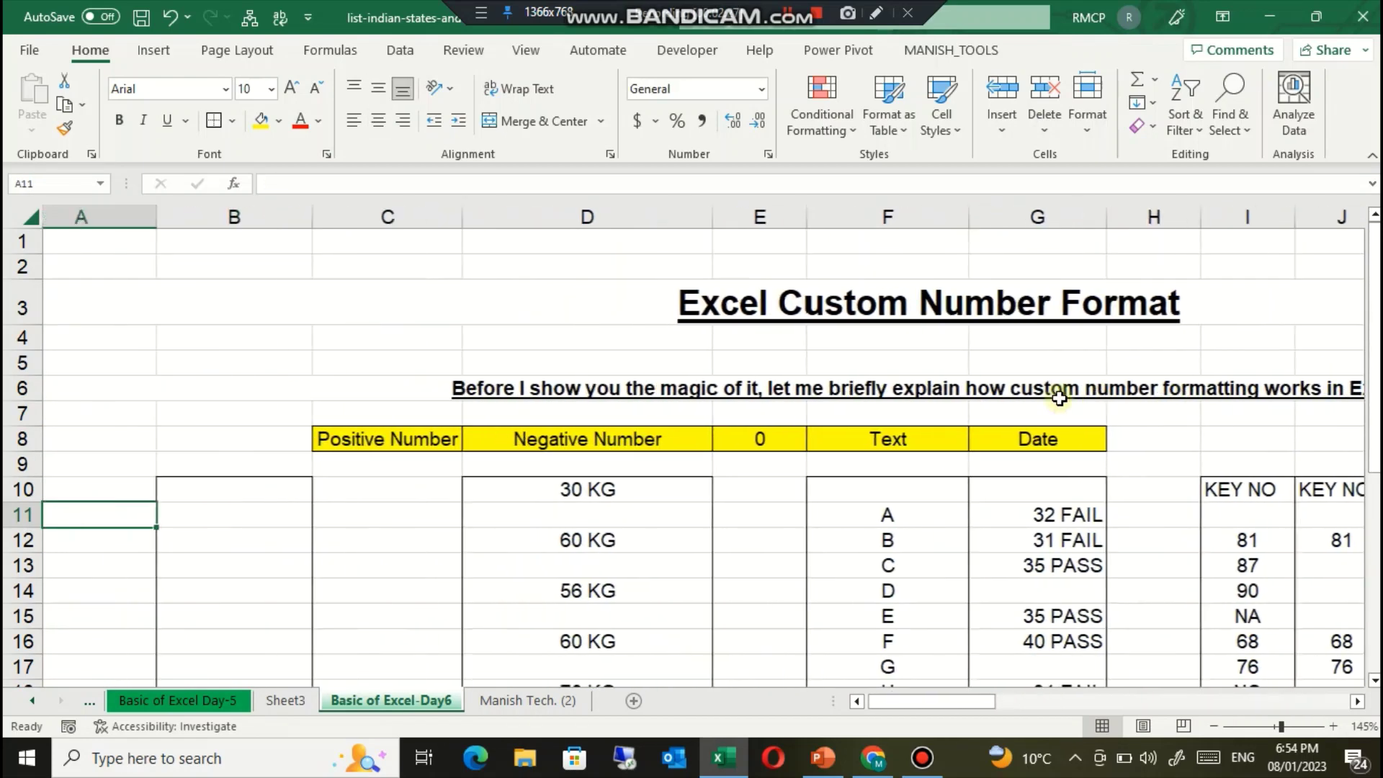
key("Right")
key("Right")
key("Right")
key("Right")
key("Right")
key("Right")
key("Right")
key("Right")
key("Right")
key("Right")
key("Right")
key("Right")
key("Left")
key("Left")
key("Left")
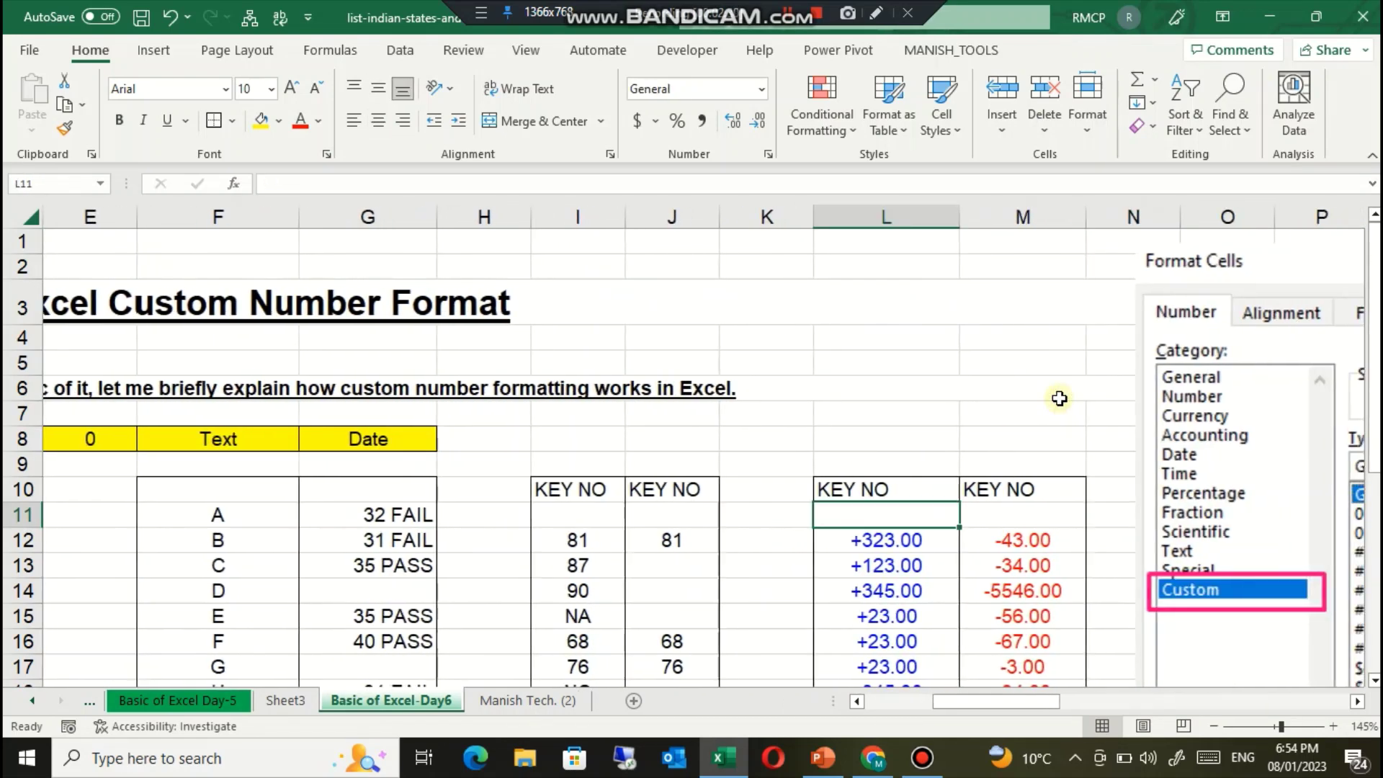
Step: Review the entries in J12:J18 of Master Trick-4's second KEY NO column, including the cells that display blank
key("Down")
key("Down")
key("Down")
key("Down")
key("Down")
key("Down")
key("Down")
key("Down")
key("Down")
key("Down")
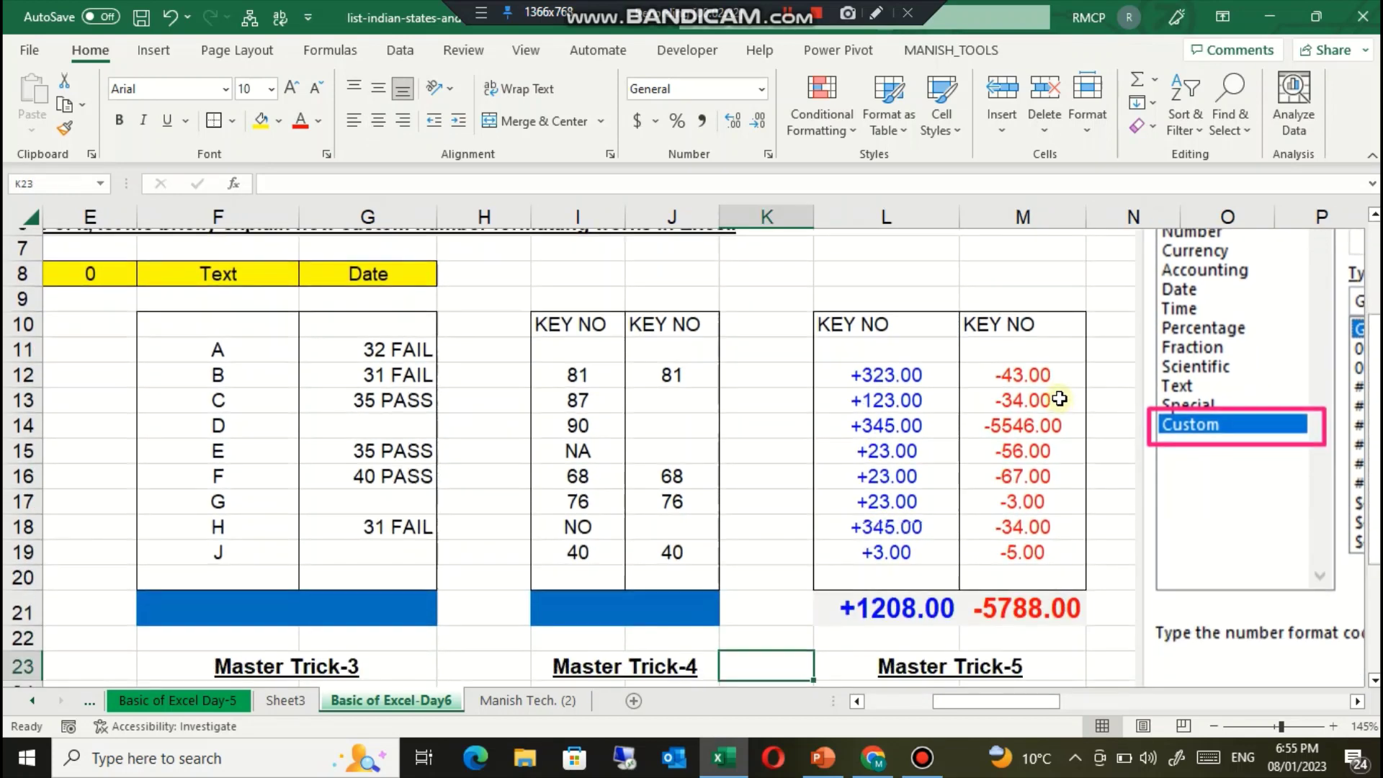
key("Left")
key("Up")
key("Up")
key("Up")
key("Up")
key("Up")
key("Up")
key("Up")
key("Up")
key("Up")
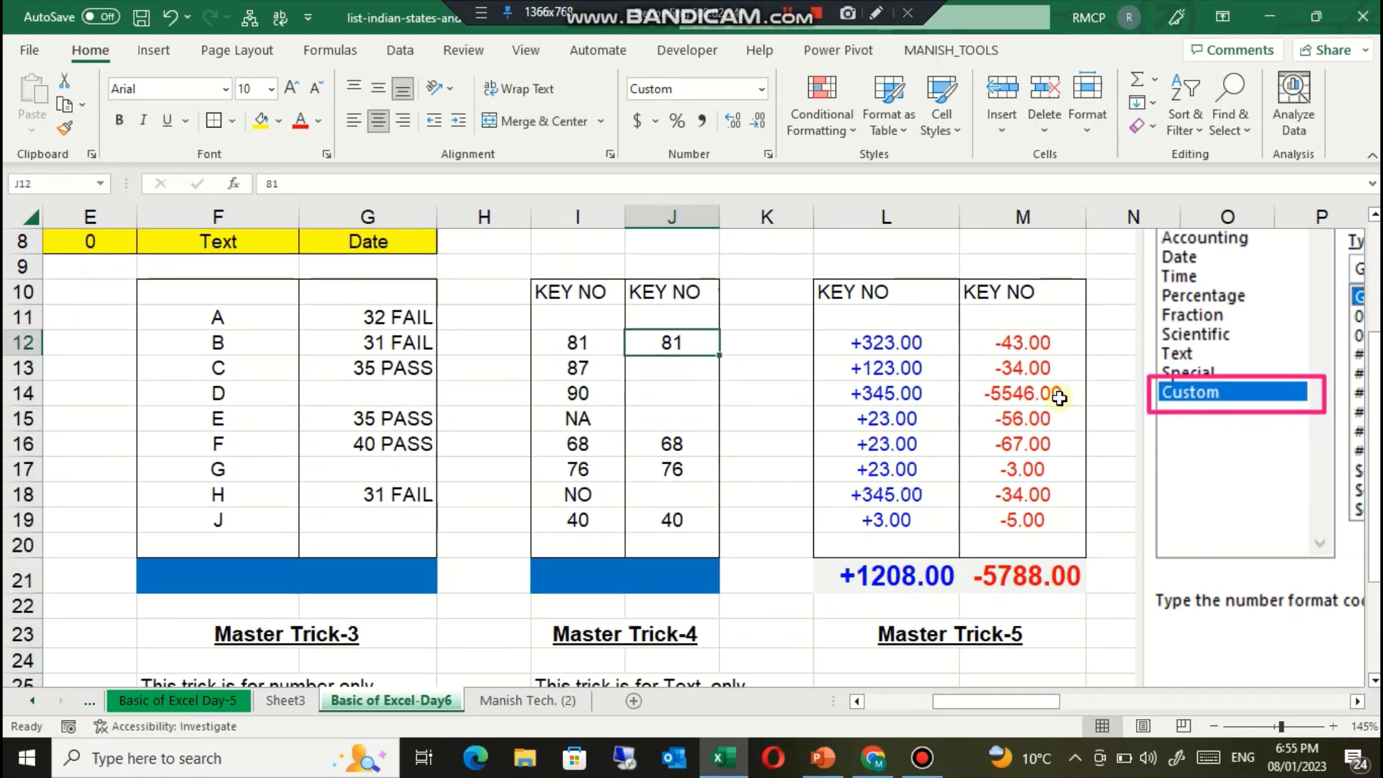
key("Down")
key("Down")
key("Down")
key("Down")
key("Down")
key("Down")
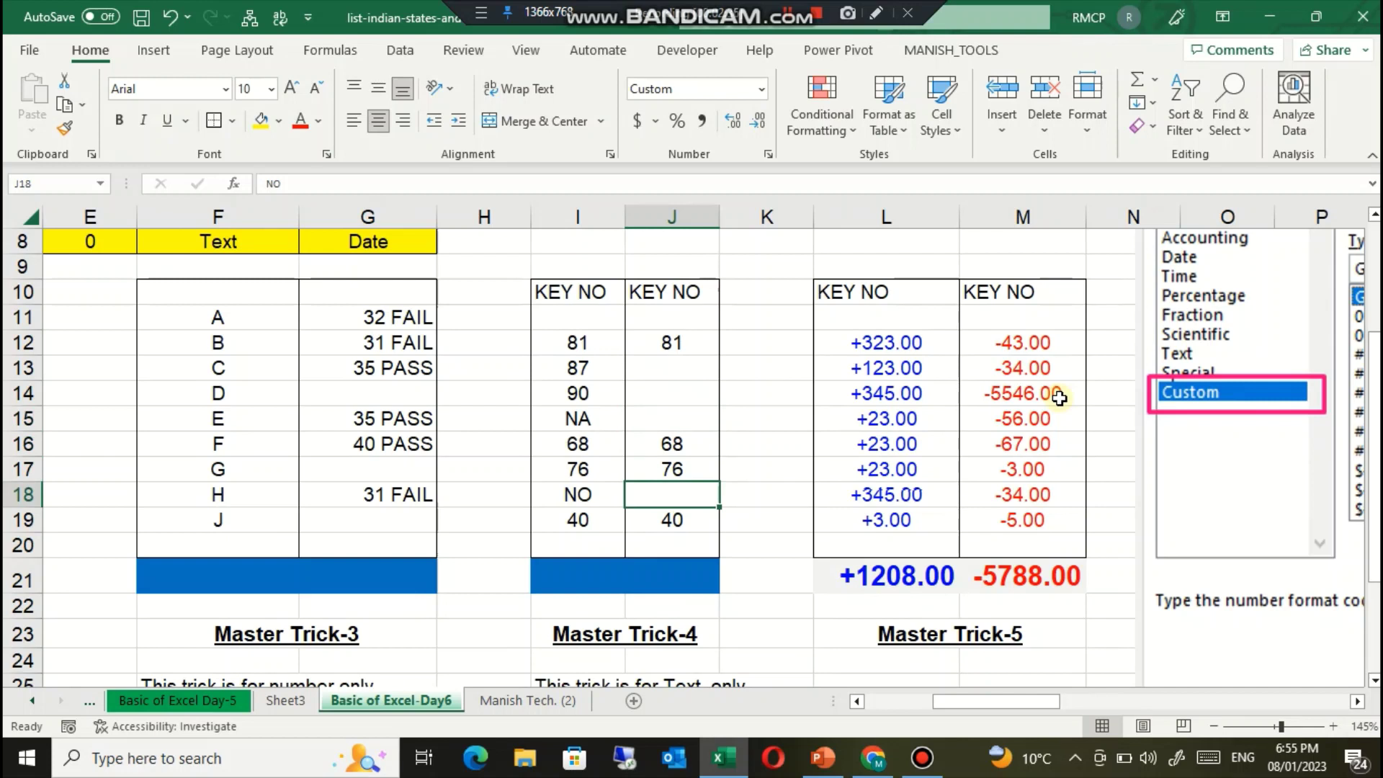
Step: Examine the positive numbers in the first KEY NO column of the Master Trick-5 table, column L
key("Right")
key("Right")
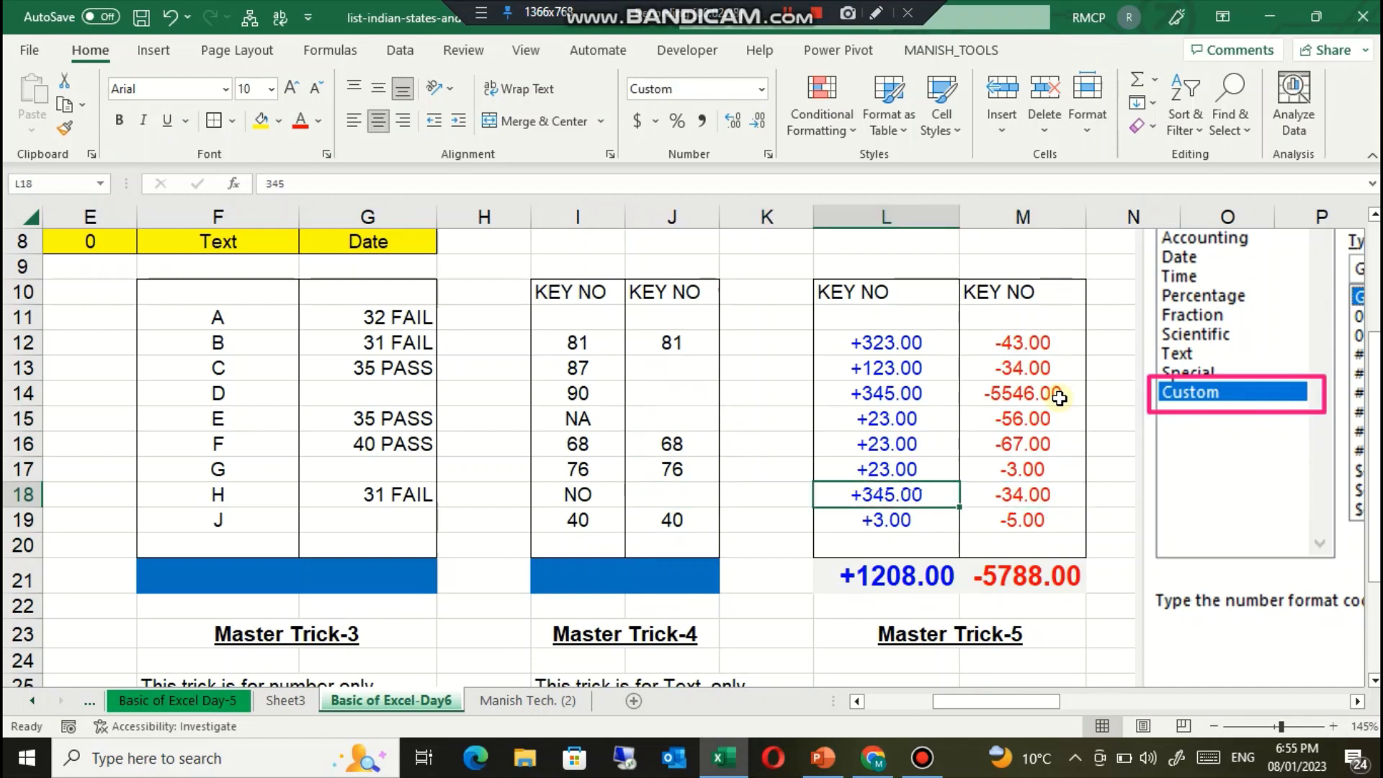
key("Up")
key("Up")
key("Up")
key("Up")
key("Up")
key("Up")
key("Up")
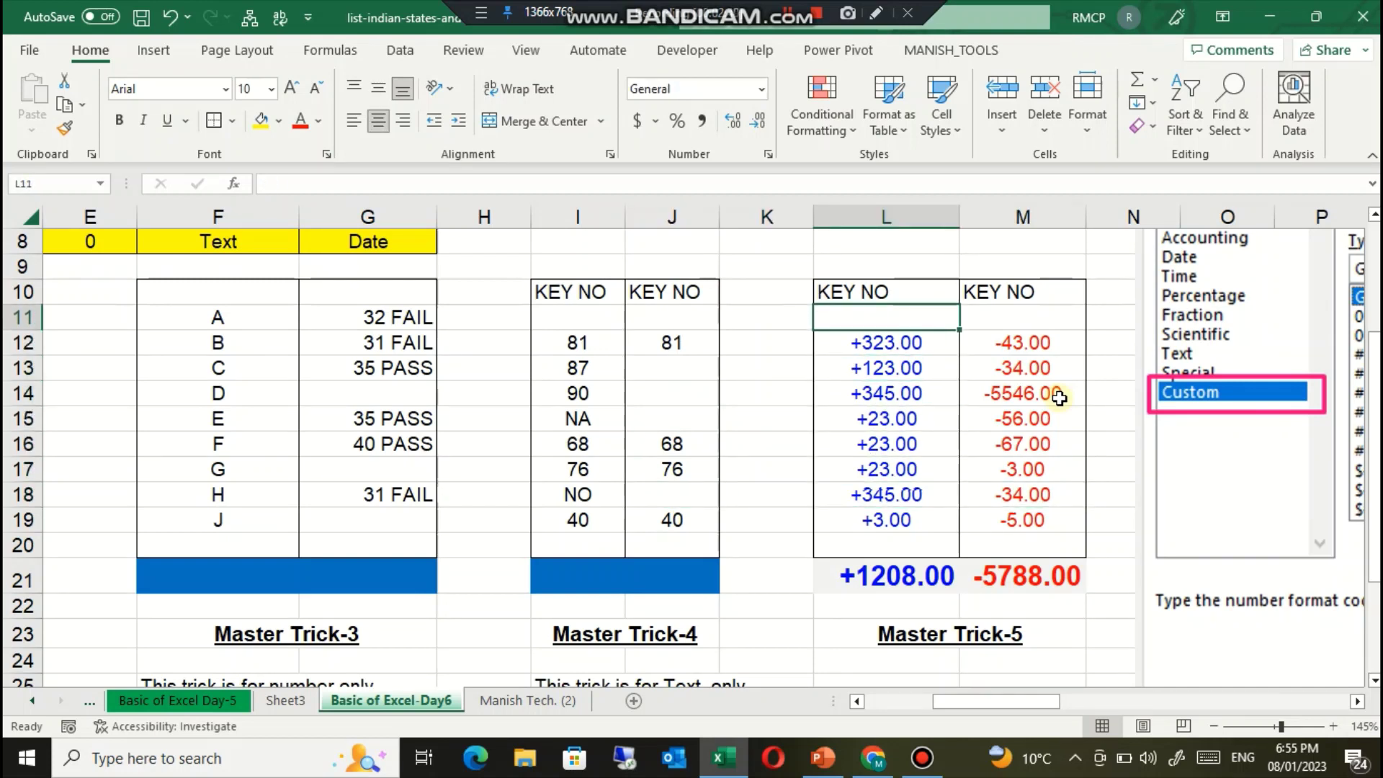
key("Down")
key("Down")
key("Down")
key("Down")
key("Down")
key("Down")
key("Down")
key("Down")
key("Down")
key("Down")
key("Down")
key("Down")
key("Down")
key("Down")
key("Down")
key("Down")
key("Down")
key("Down")
key("Down")
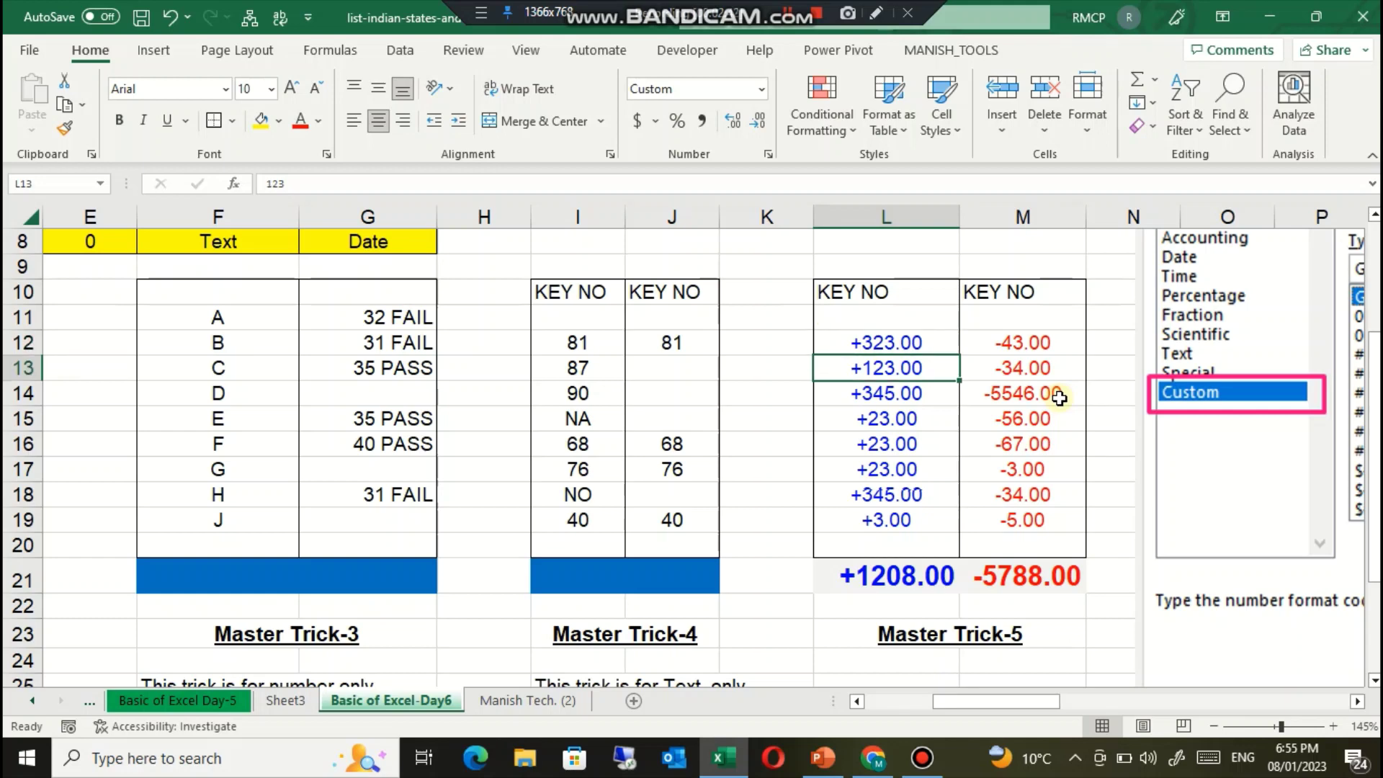
key("Up")
key("Up")
key("Up")
key("Up")
key("Up")
key("Up")
key("Up")
key("Up")
key("Up")
key("Up")
key("Up")
key("Up")
key("Up")
key("Up")
key("Up")
key("Up")
key("Up")
key("Up")
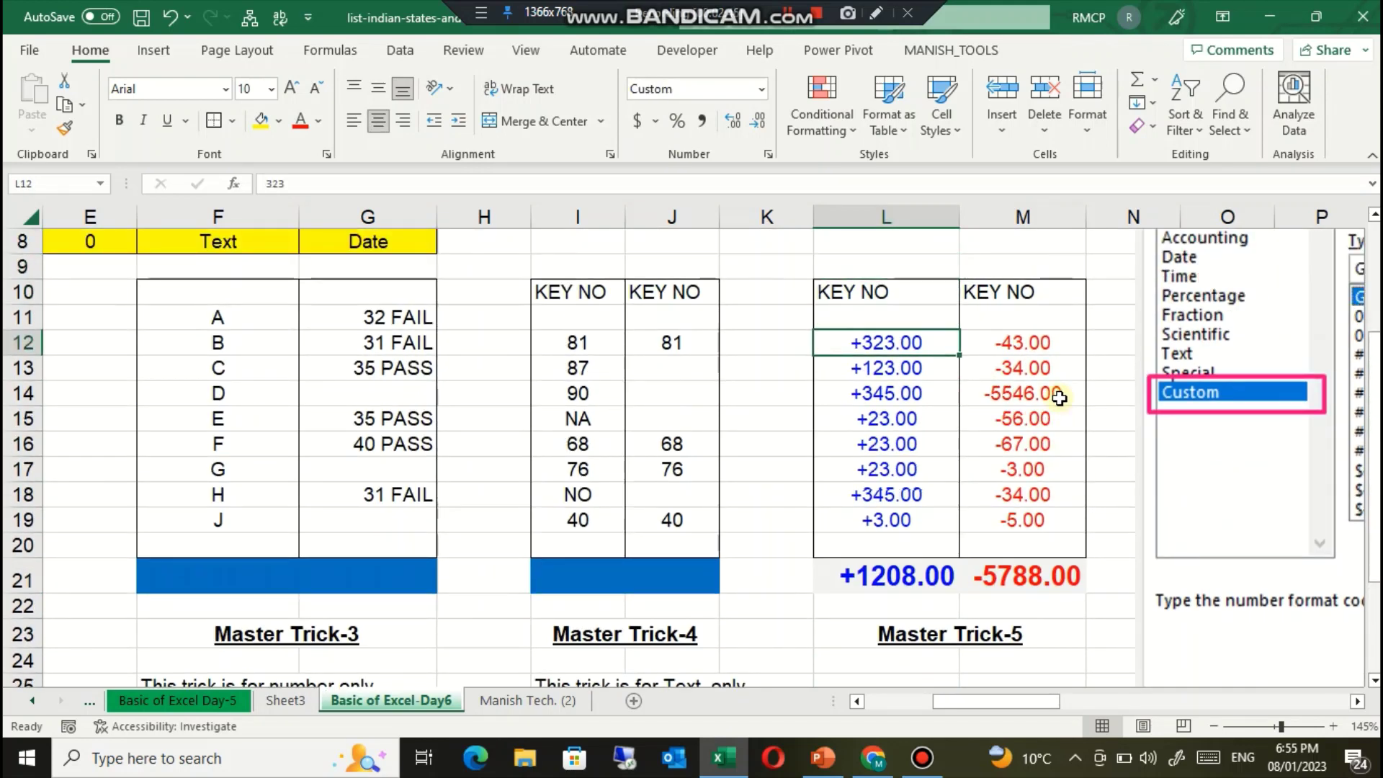
Step: Compare the positive numbers in L12:L17 with the negative numbers in column M of the Master Trick-5 table
key("shift+Down")
key("shift+Down")
key("shift+Down")
key("shift+Down")
key("shift+Down")
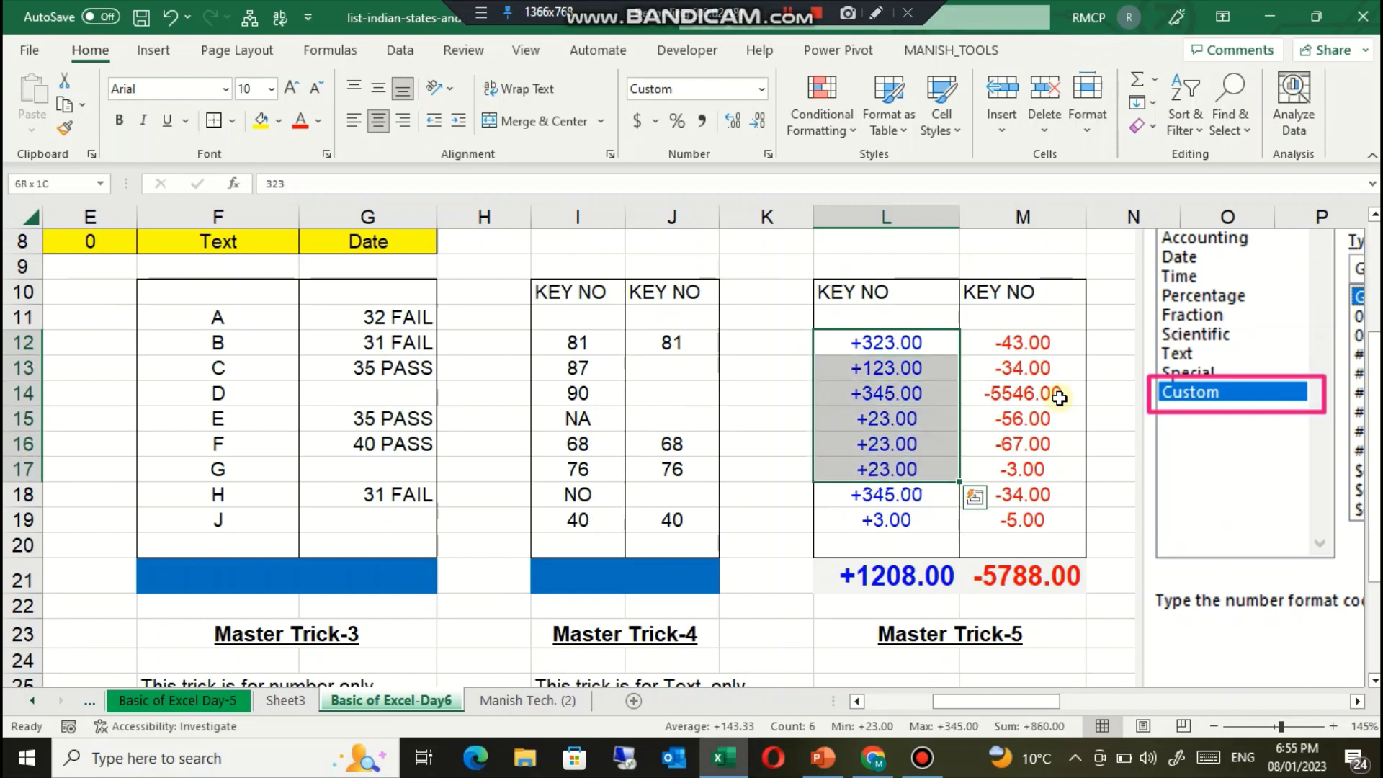
key("Right")
key("Left")
key("Right")
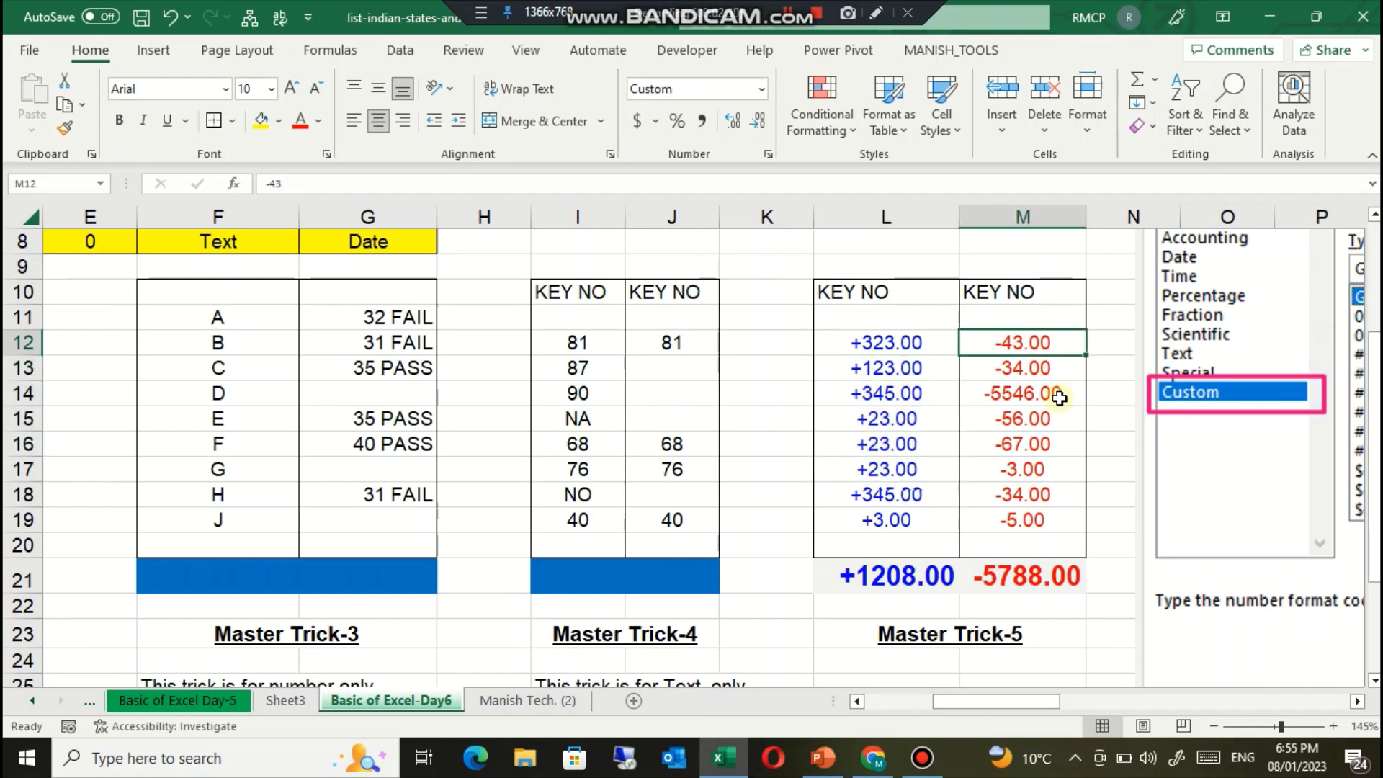
key("Left")
key("Right")
key("Left")
key("Right")
key("Left")
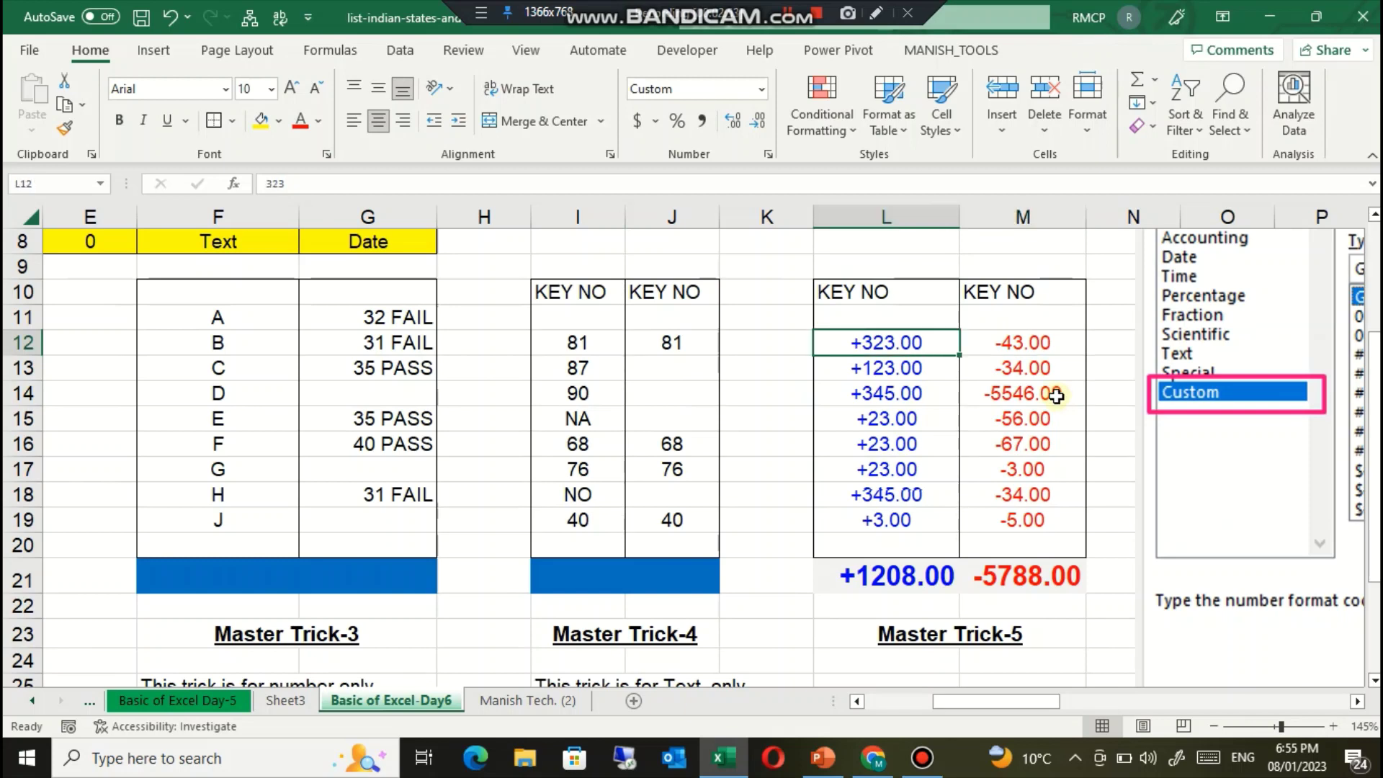
Step: Change the custom number format of L12 to [green]+0.00;[Red]-0.00 so that positive numbers use green instead of blue
key("ctrl+1")
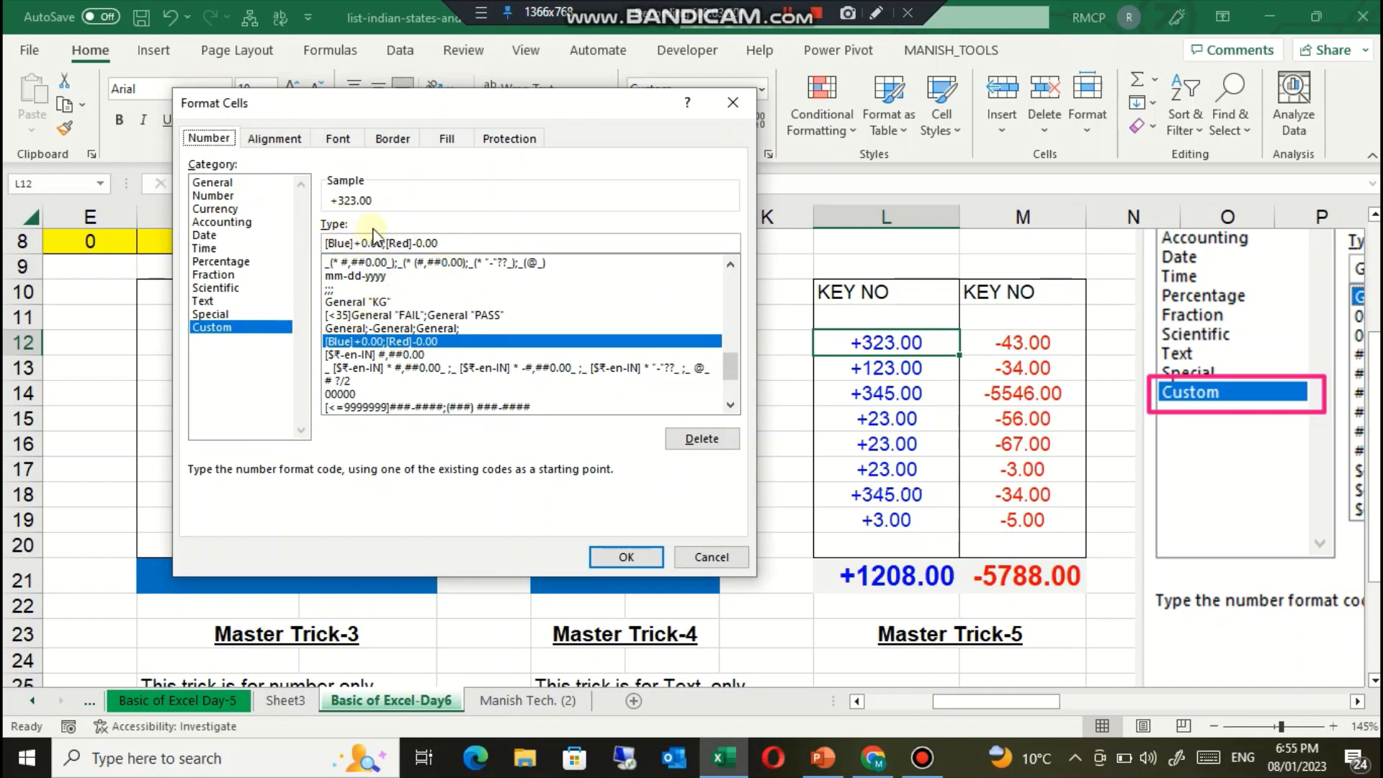
left_click(336, 243)
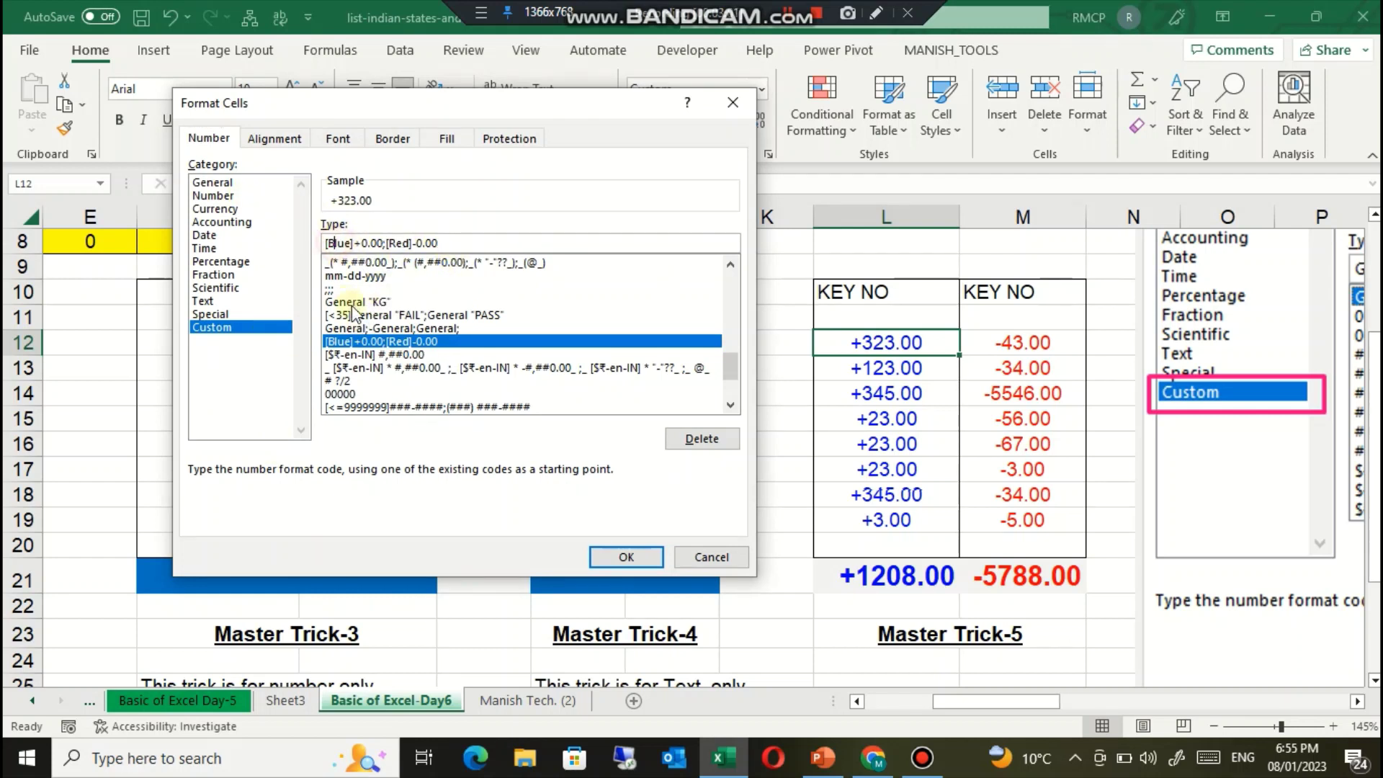
left_click(345, 245)
left_click(339, 243)
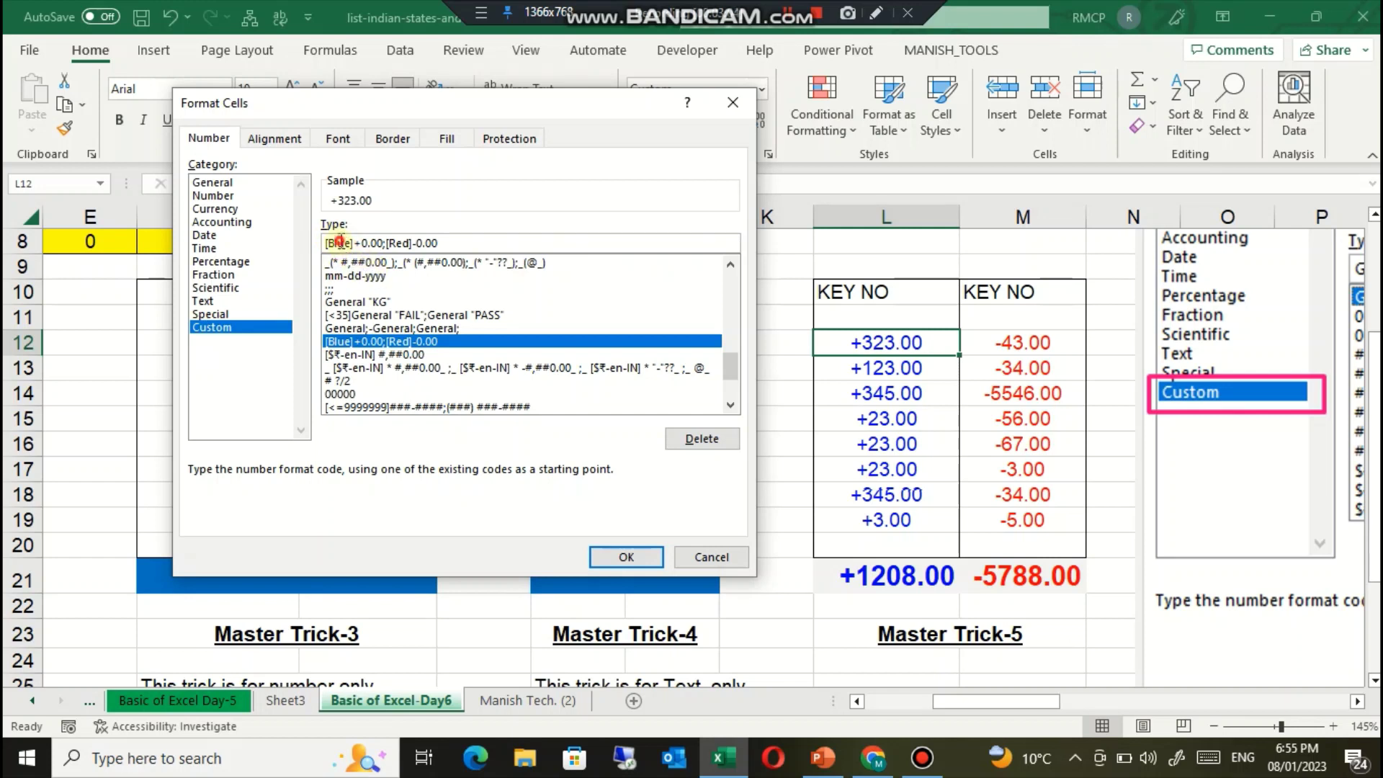
left_click_drag(325, 244, 352, 243)
type("[green")
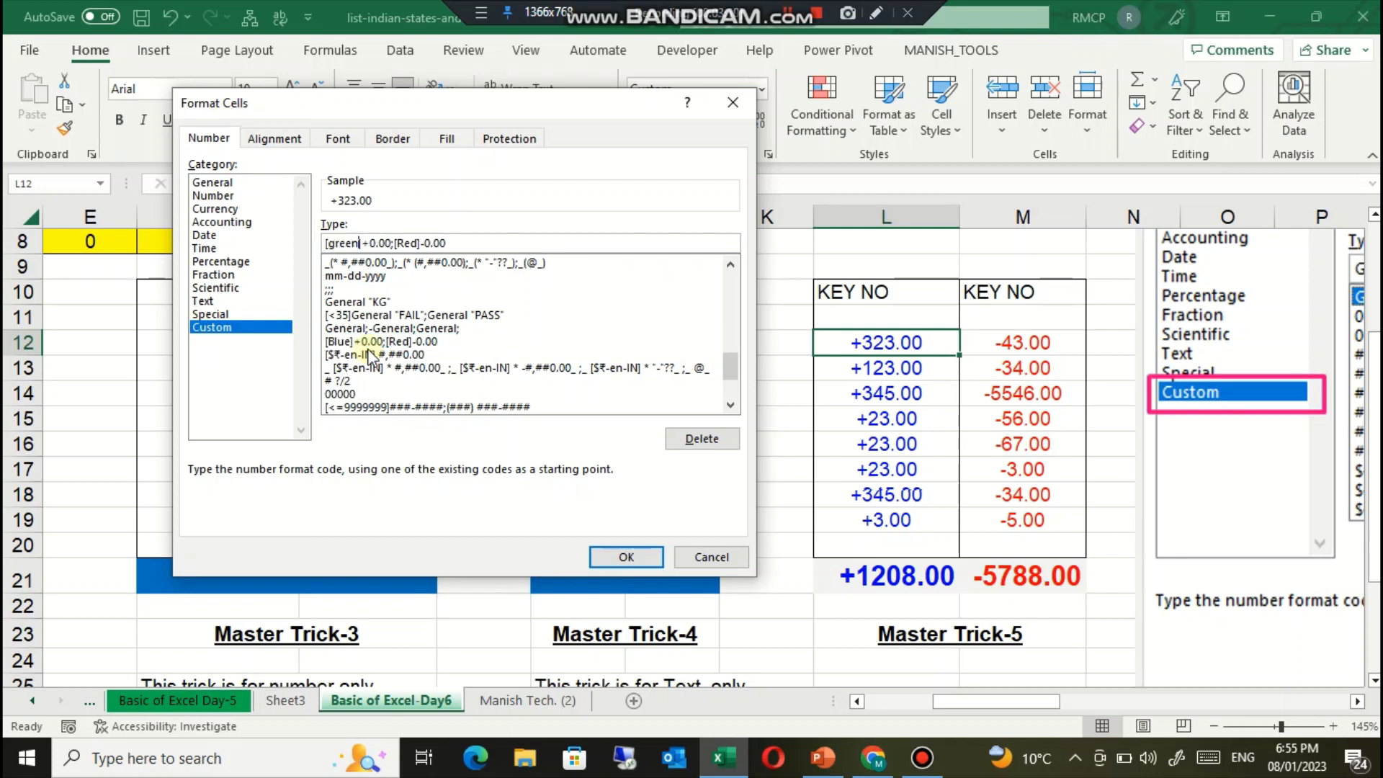
type("]")
left_click(374, 244)
left_click(387, 244)
left_click(369, 244)
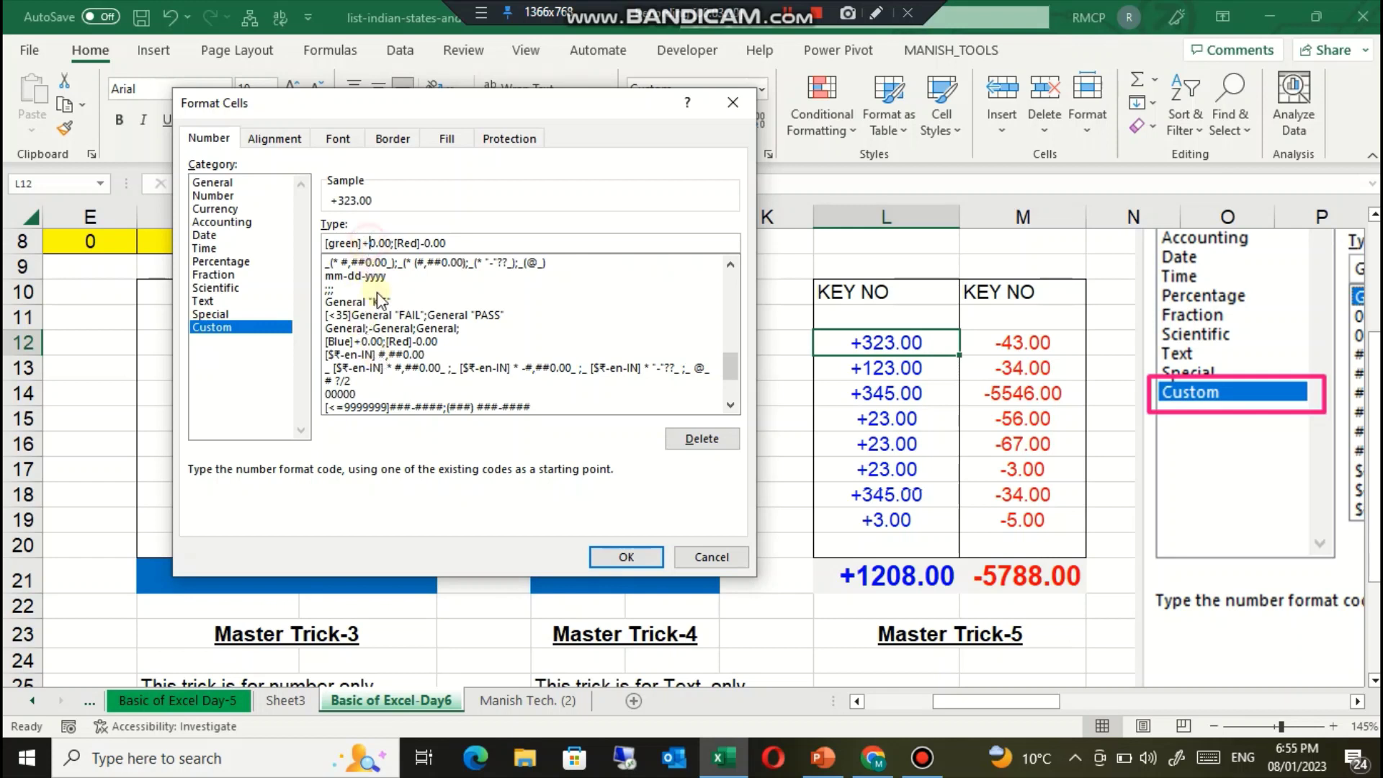
left_click(394, 242)
left_click(410, 241)
left_click(427, 243)
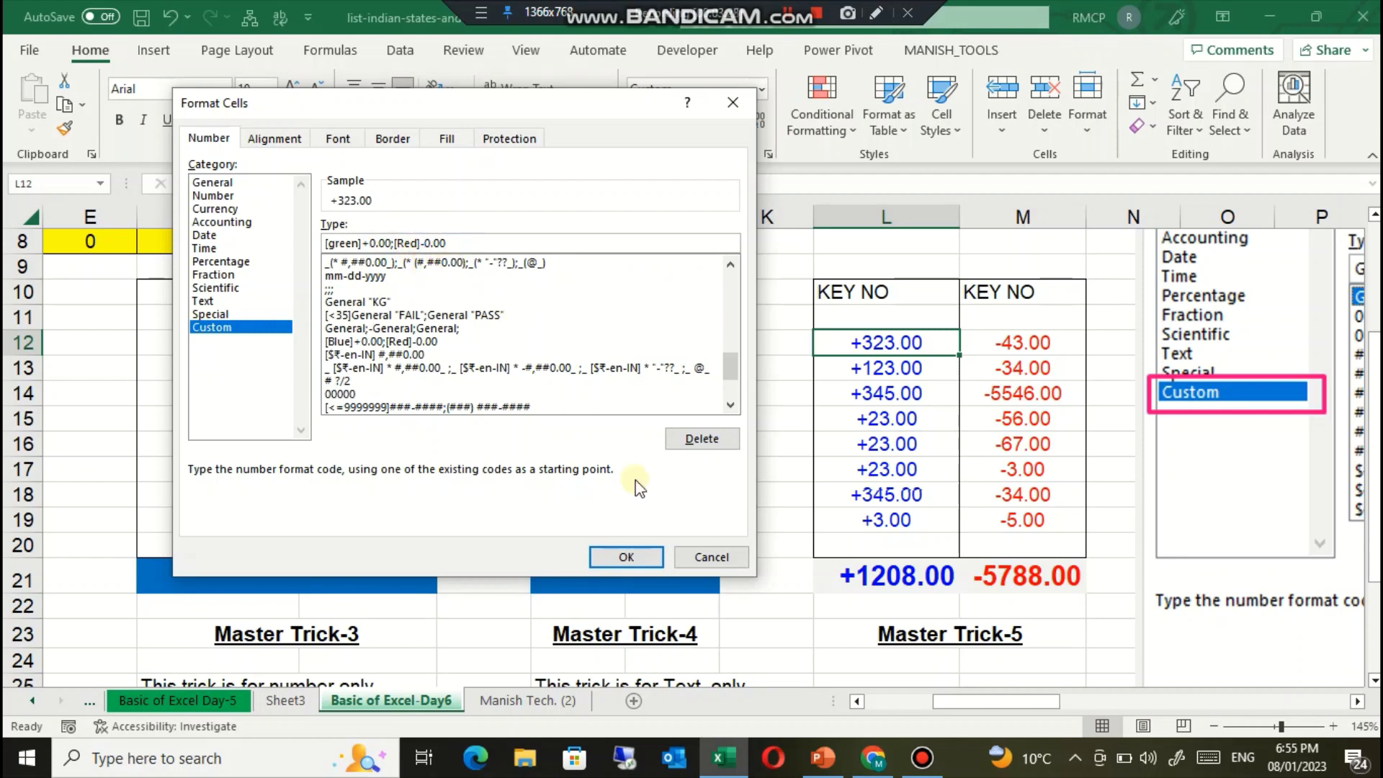
left_click(646, 559)
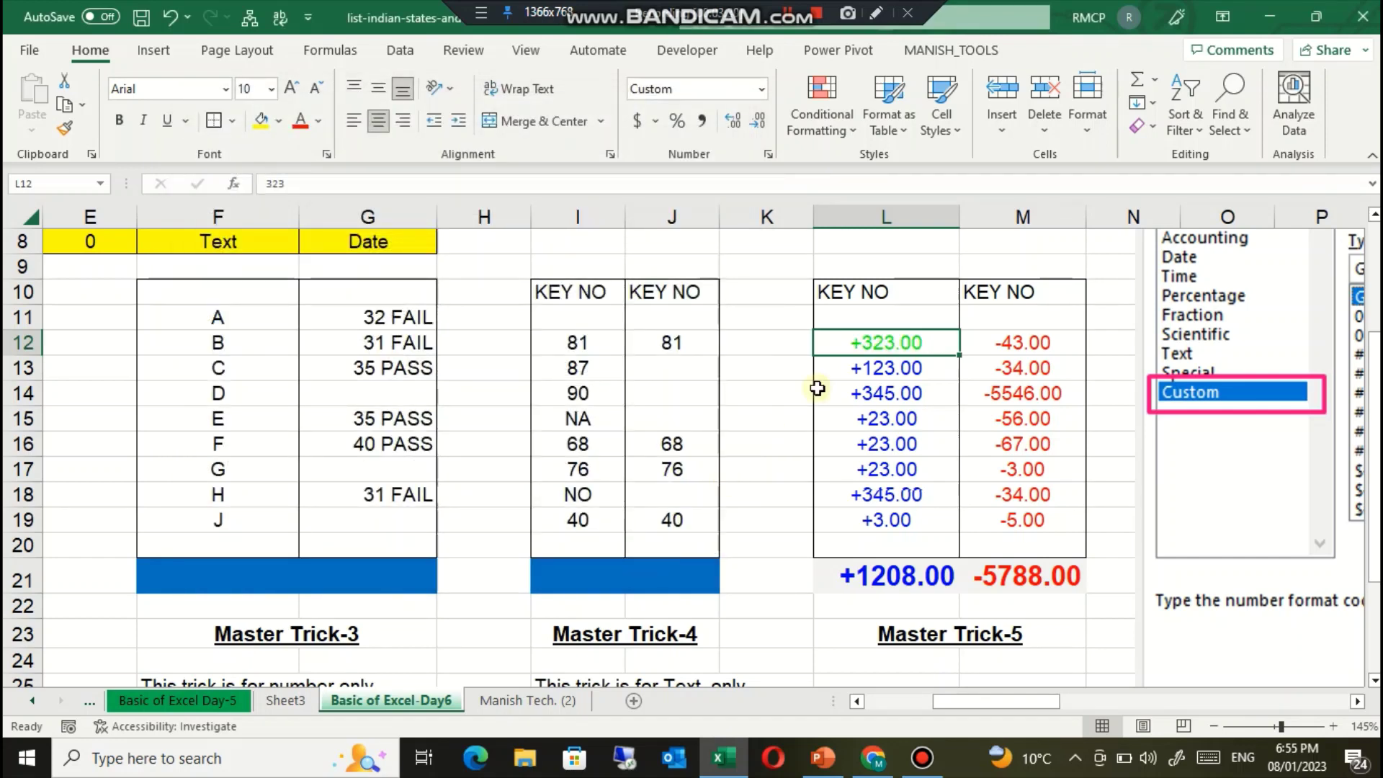
Step: Copy L12's number format to L12:L19 with Format Painter and check the restyled cells
left_click(902, 395)
left_click(880, 347)
left_click(64, 128)
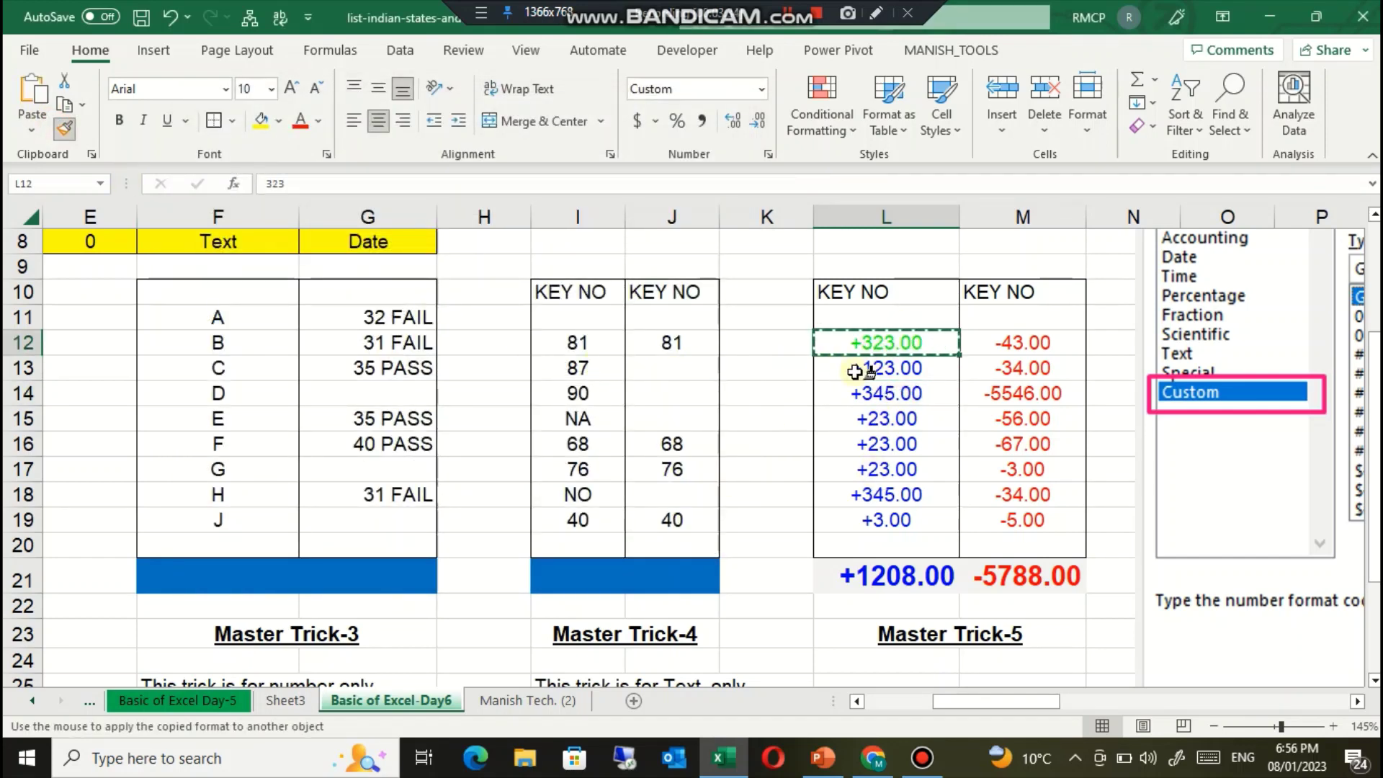
left_click_drag(862, 341, 880, 520)
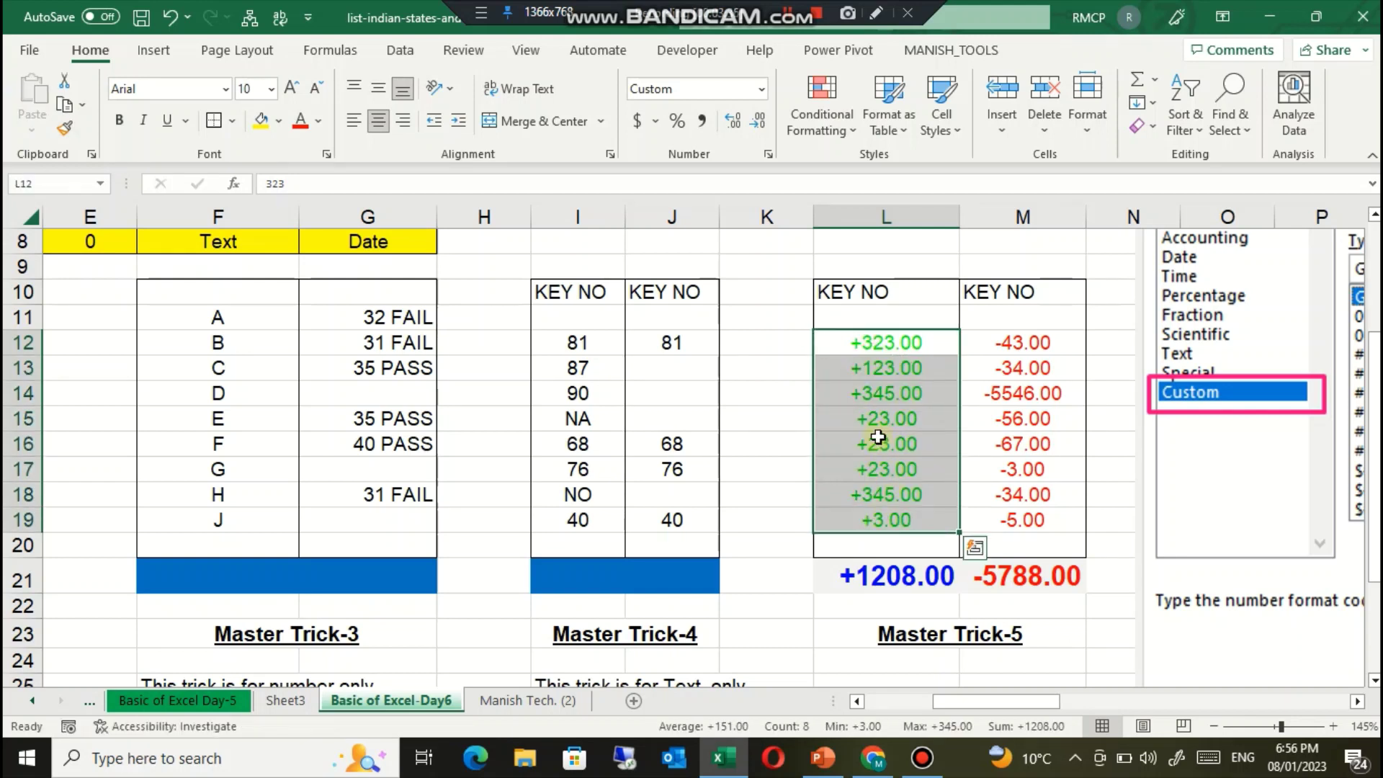
left_click(875, 395)
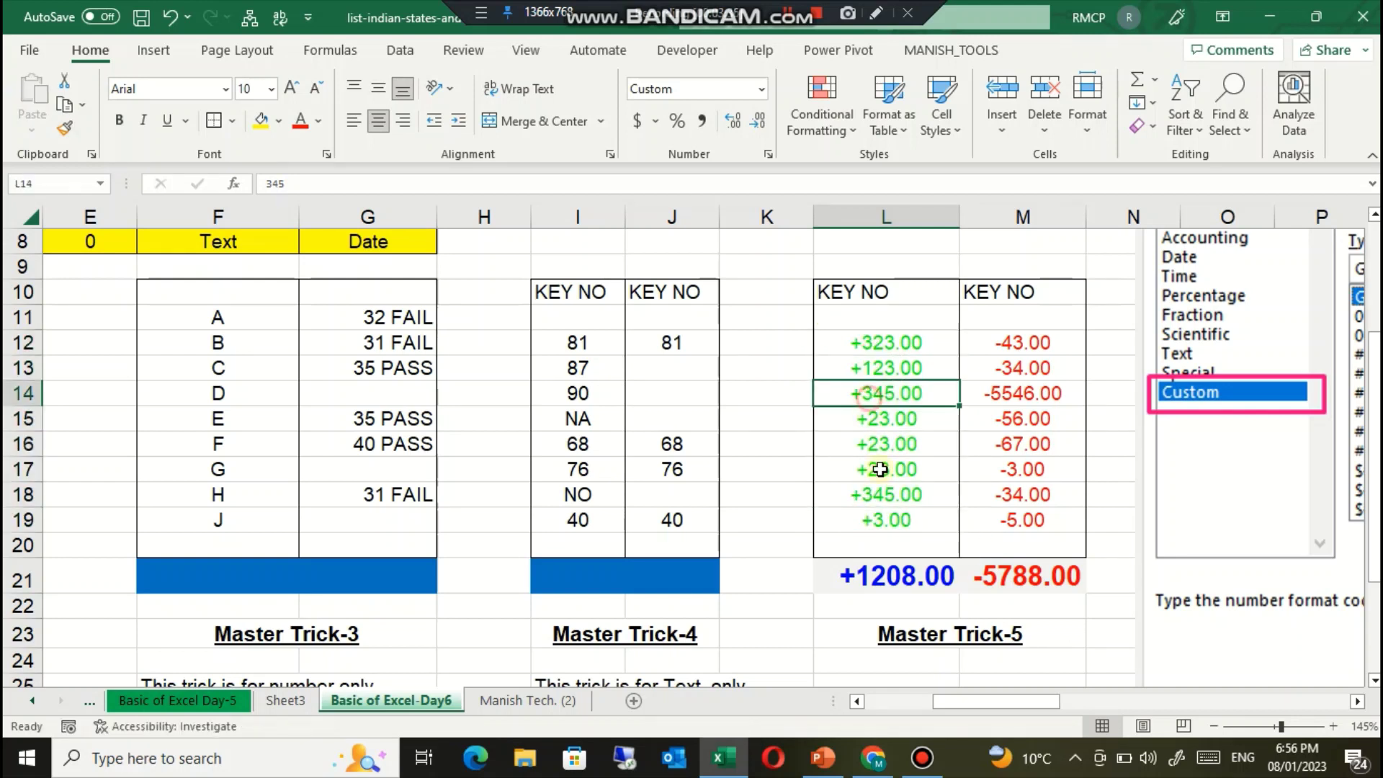
left_click(875, 344)
left_click(876, 421)
left_click(875, 349)
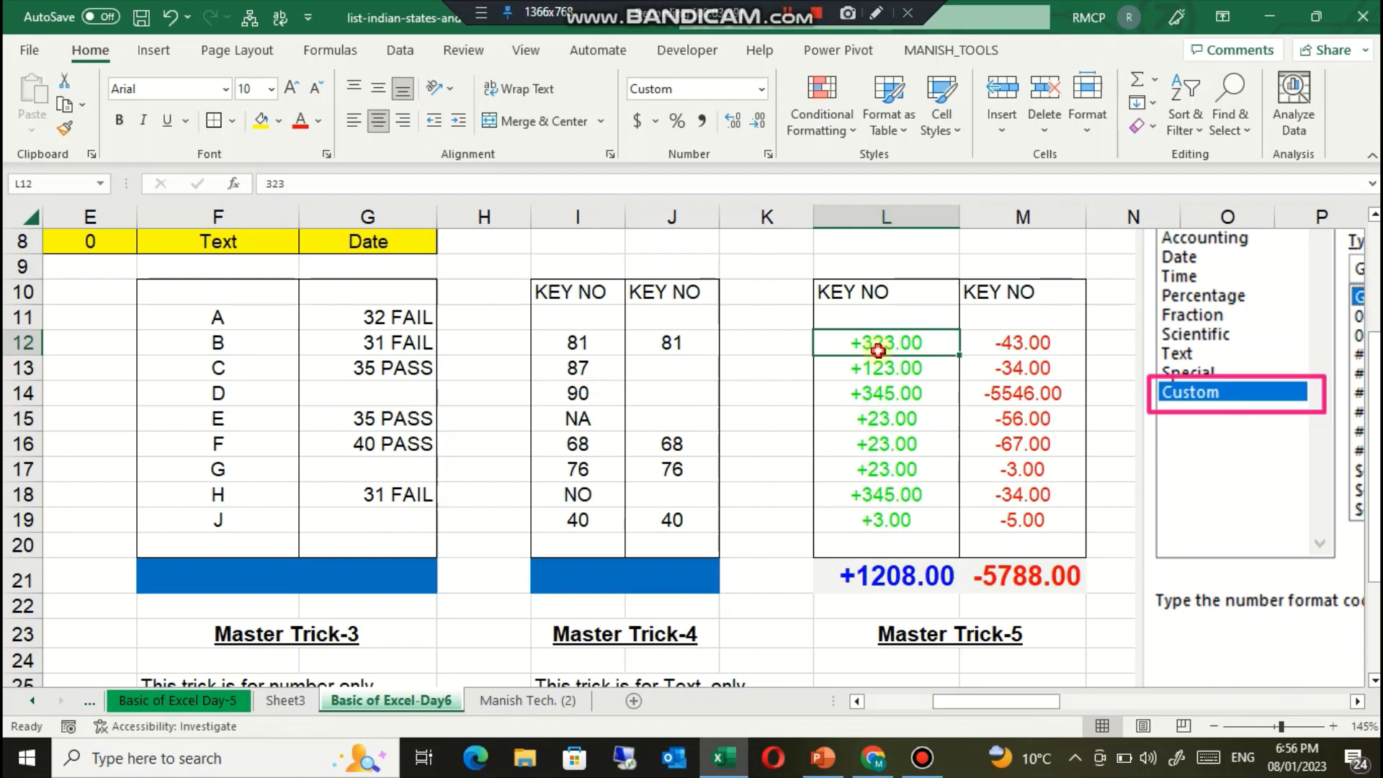
Step: Review the green positive numbers in column L of the Master Trick-5 table, cell by cell
left_click(872, 441)
left_click(871, 361)
left_click(877, 435)
left_click(883, 359)
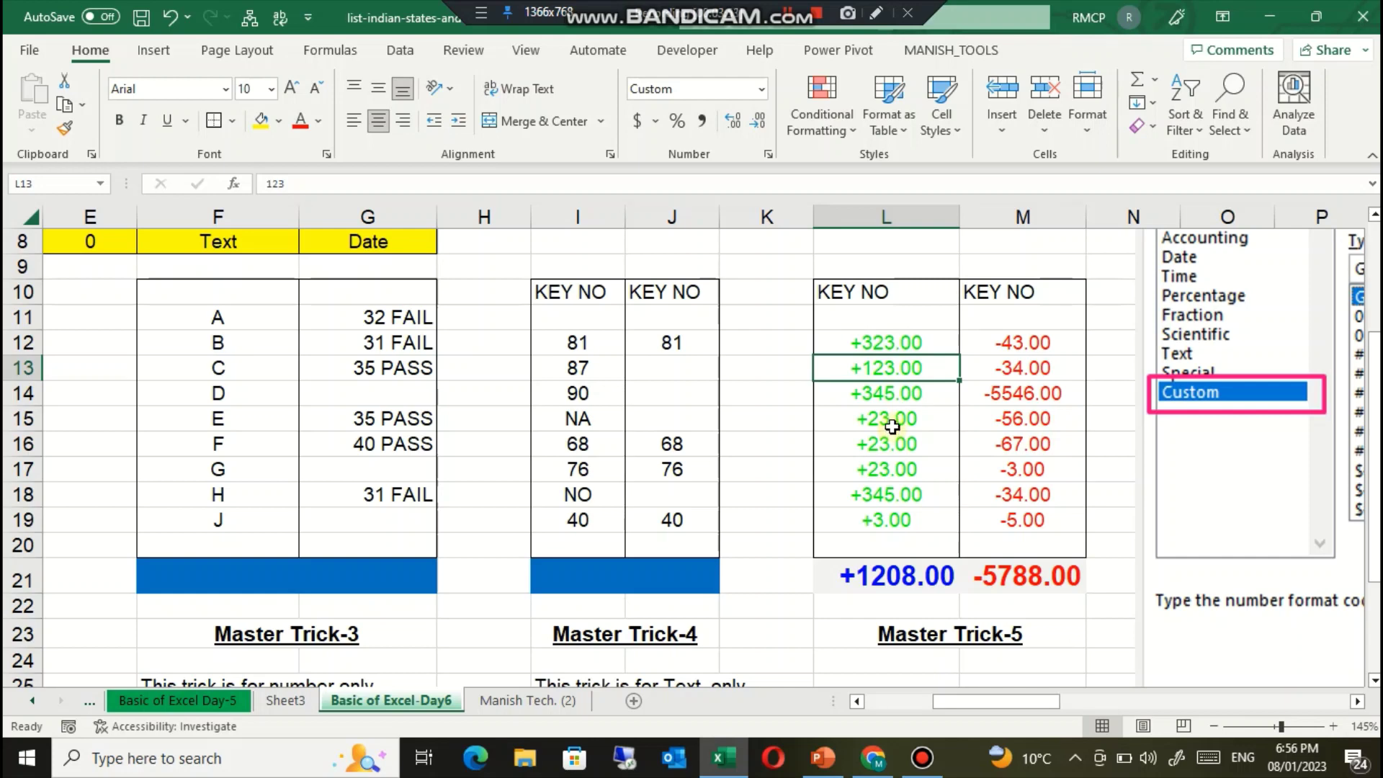
scroll(892, 427, "down", 1)
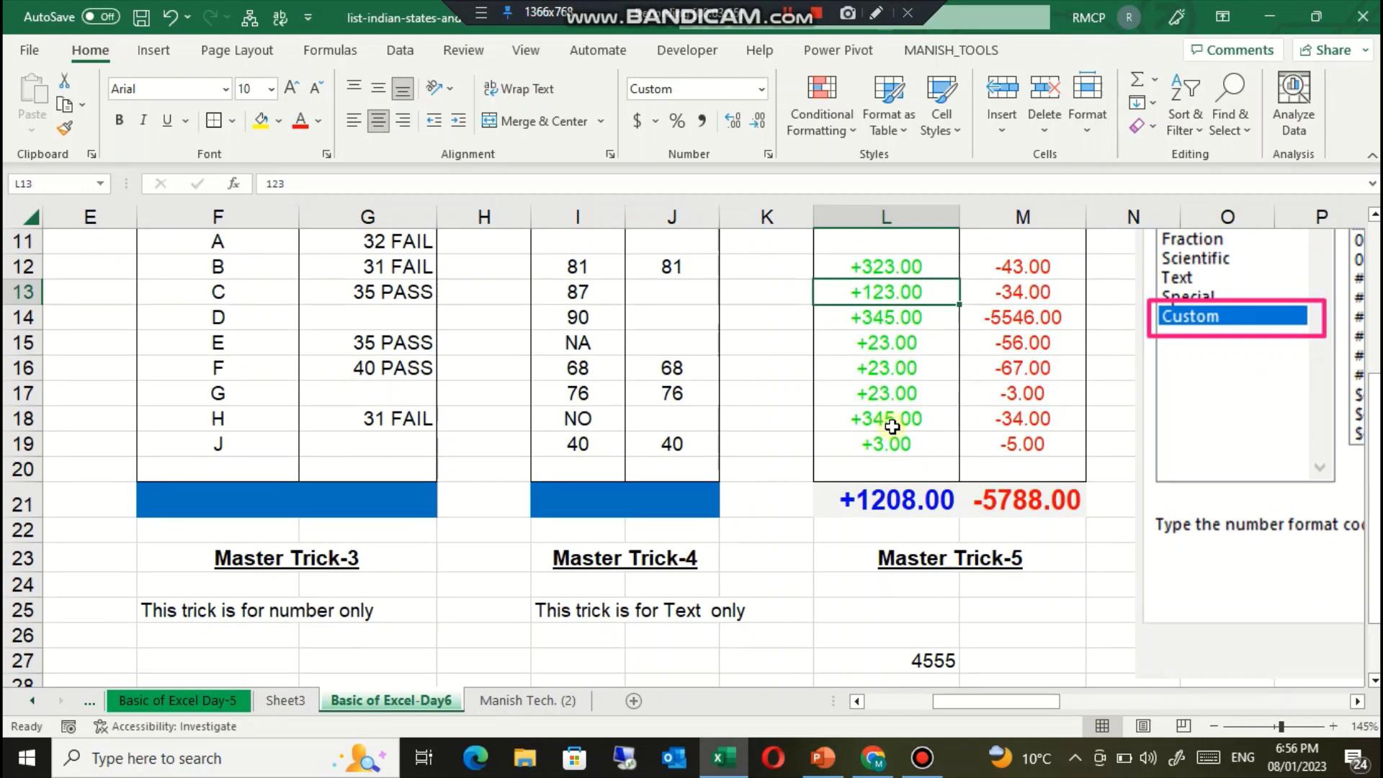
scroll(892, 427, "up", 2)
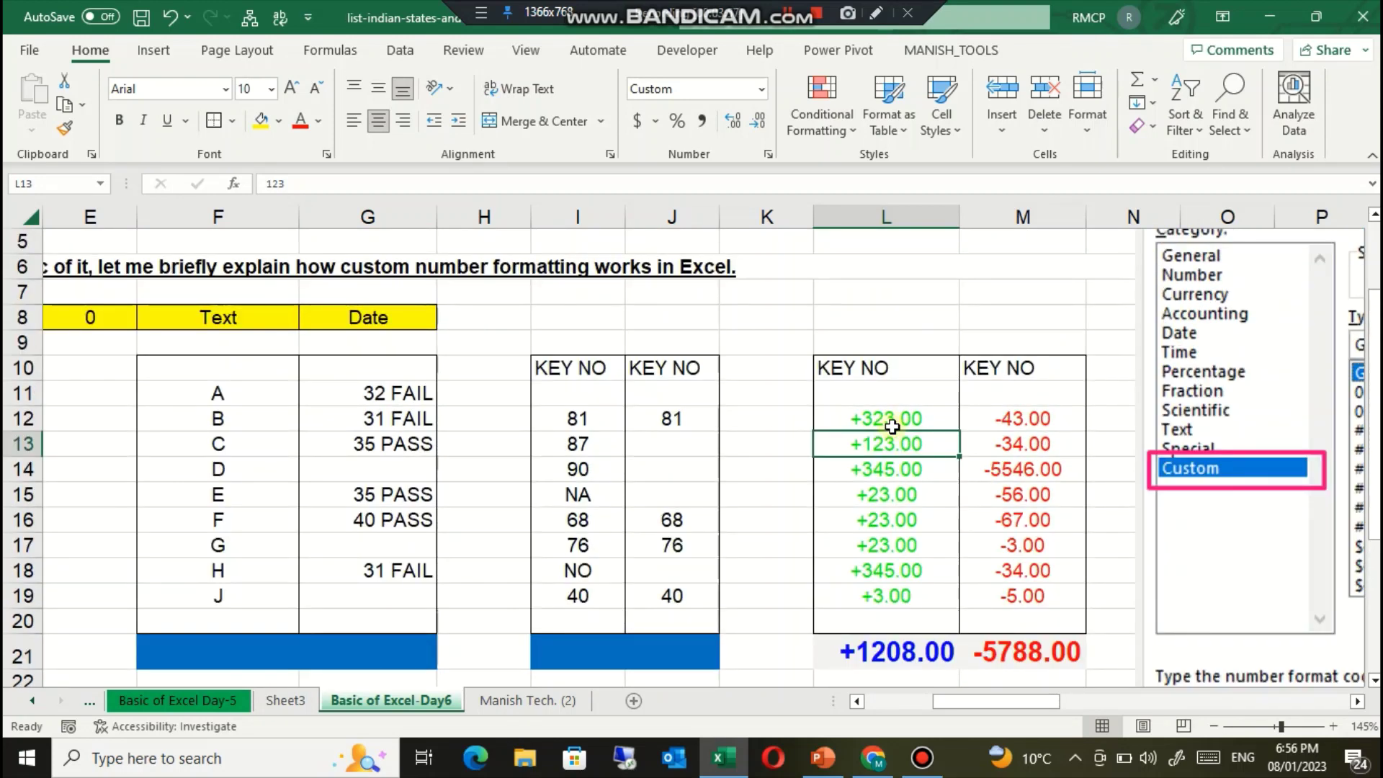
left_click(900, 291)
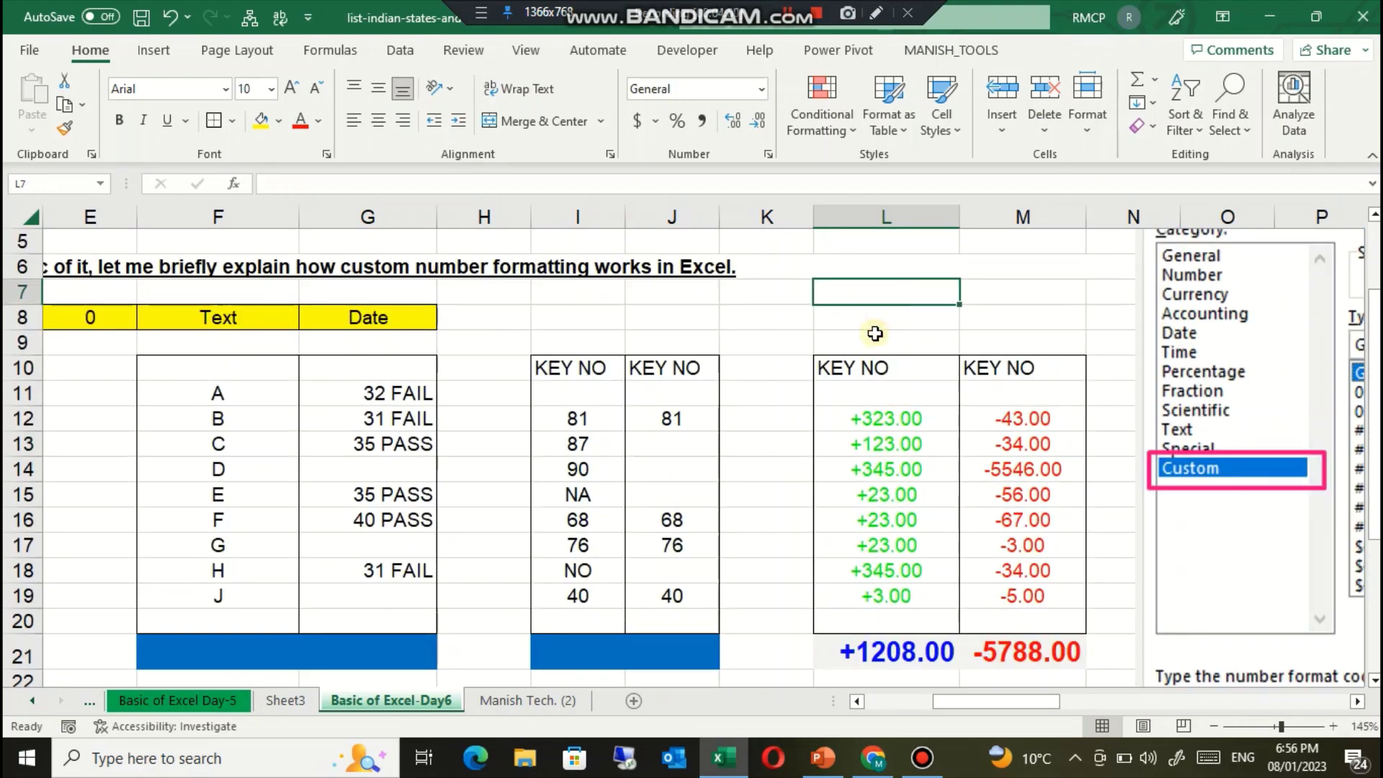
left_click(880, 445)
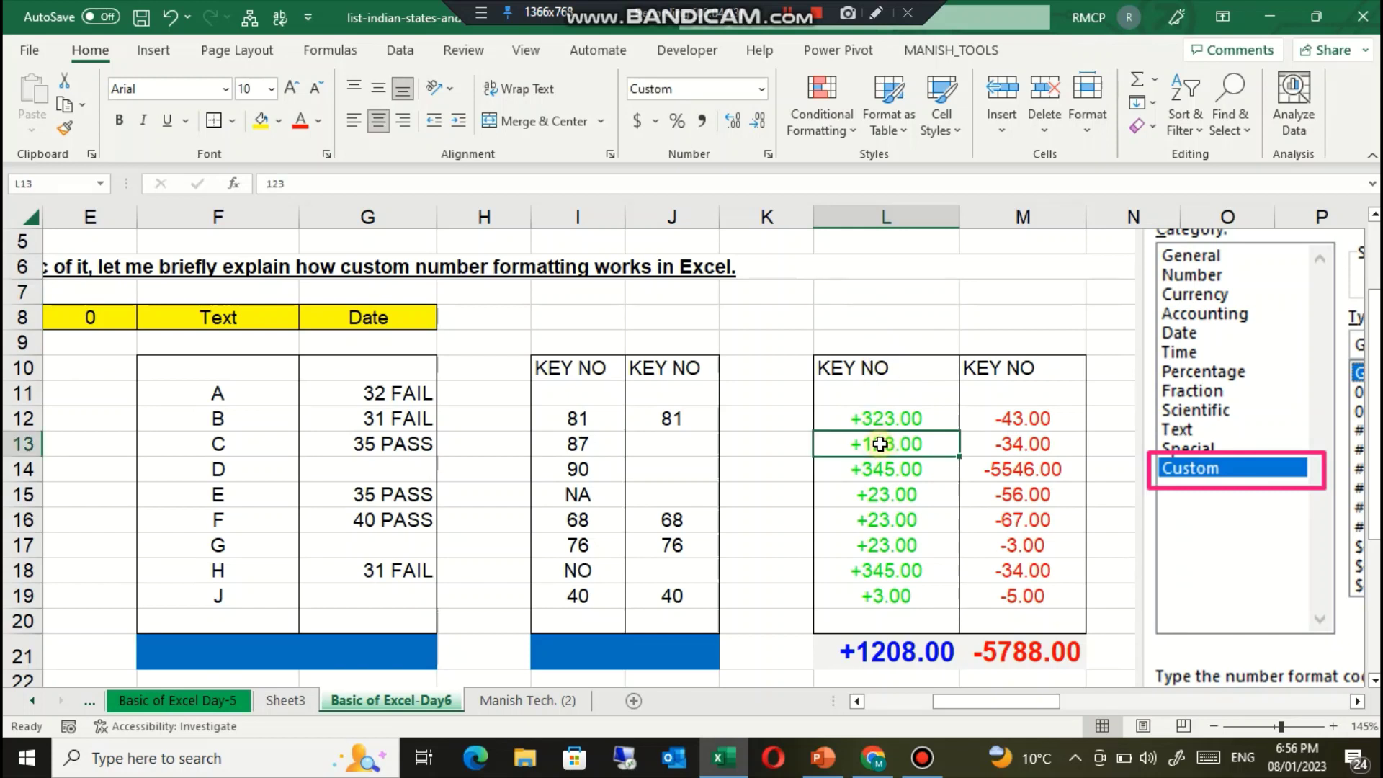
left_click(873, 496)
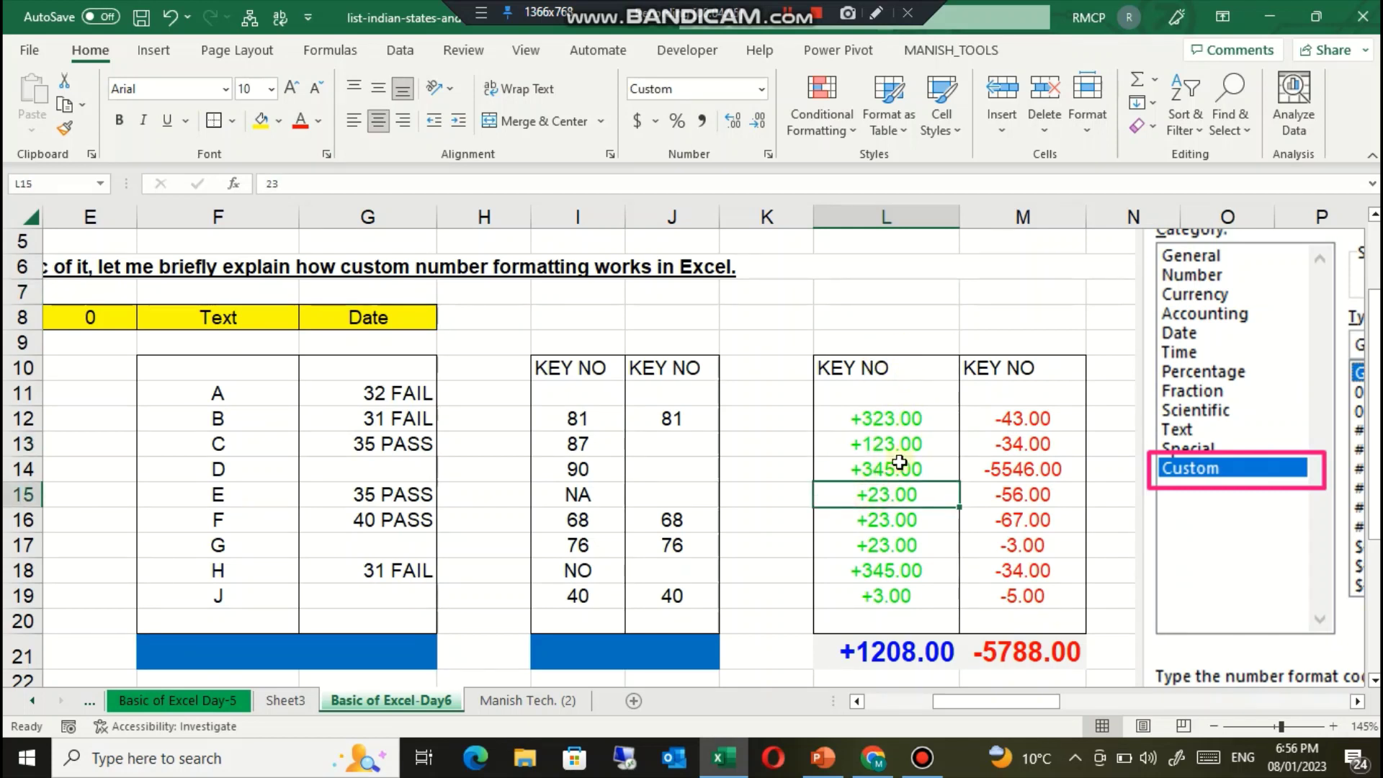
left_click(908, 446)
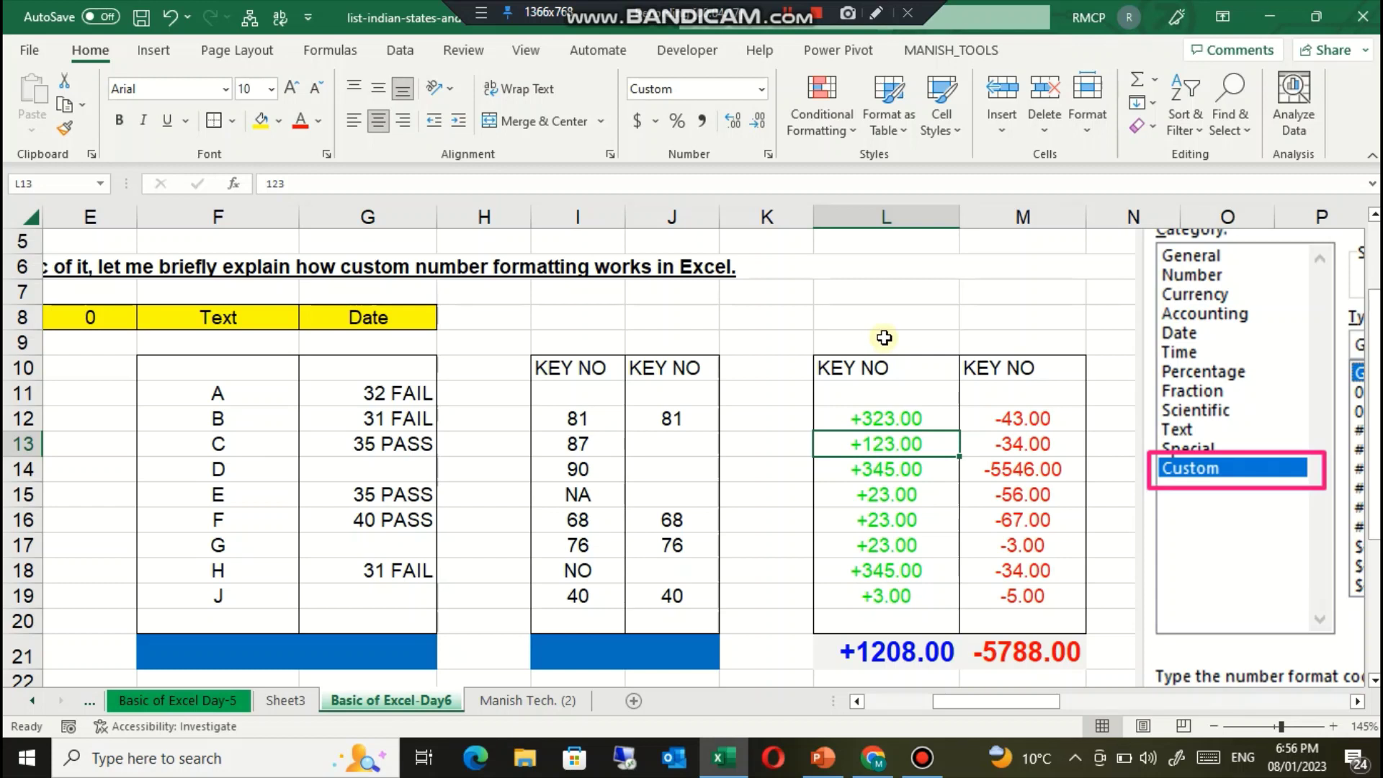
left_click(887, 495)
left_click(920, 524)
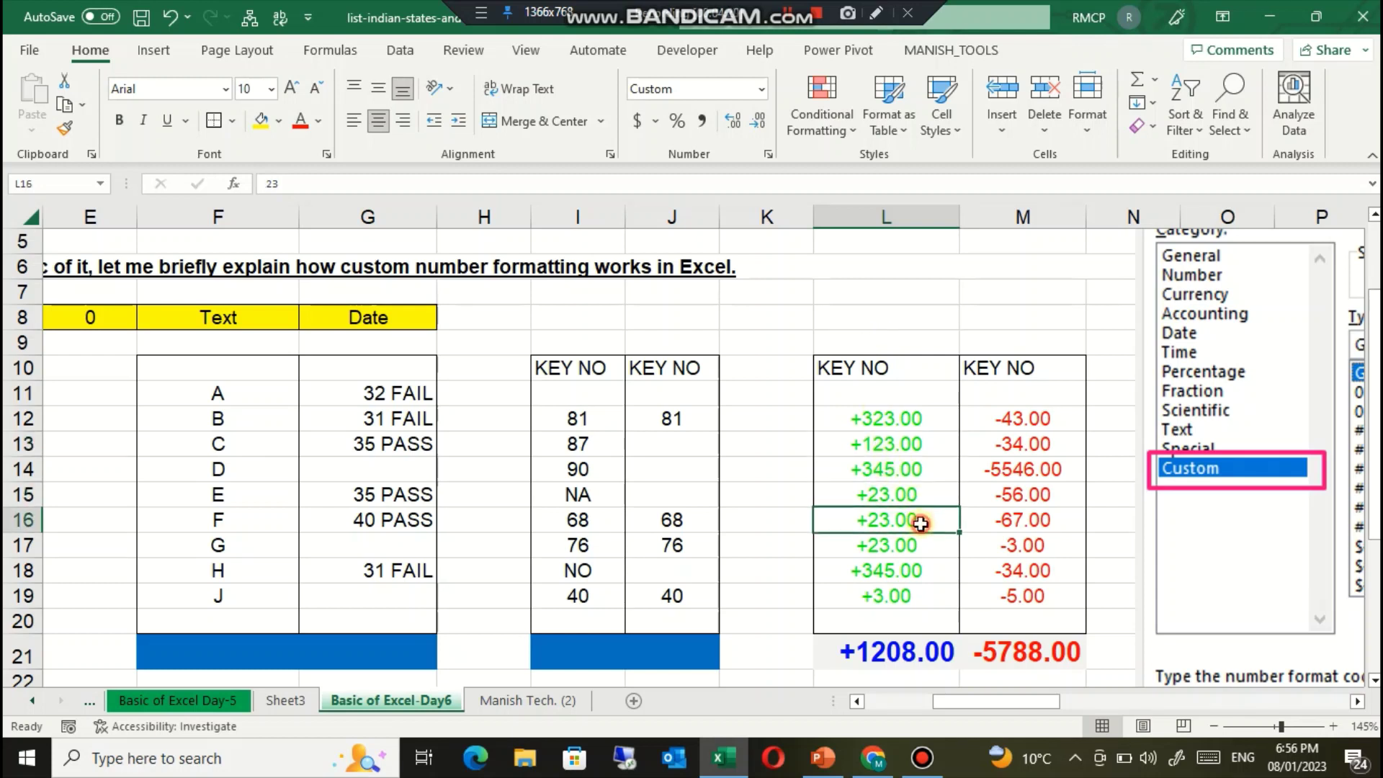
left_click(883, 445)
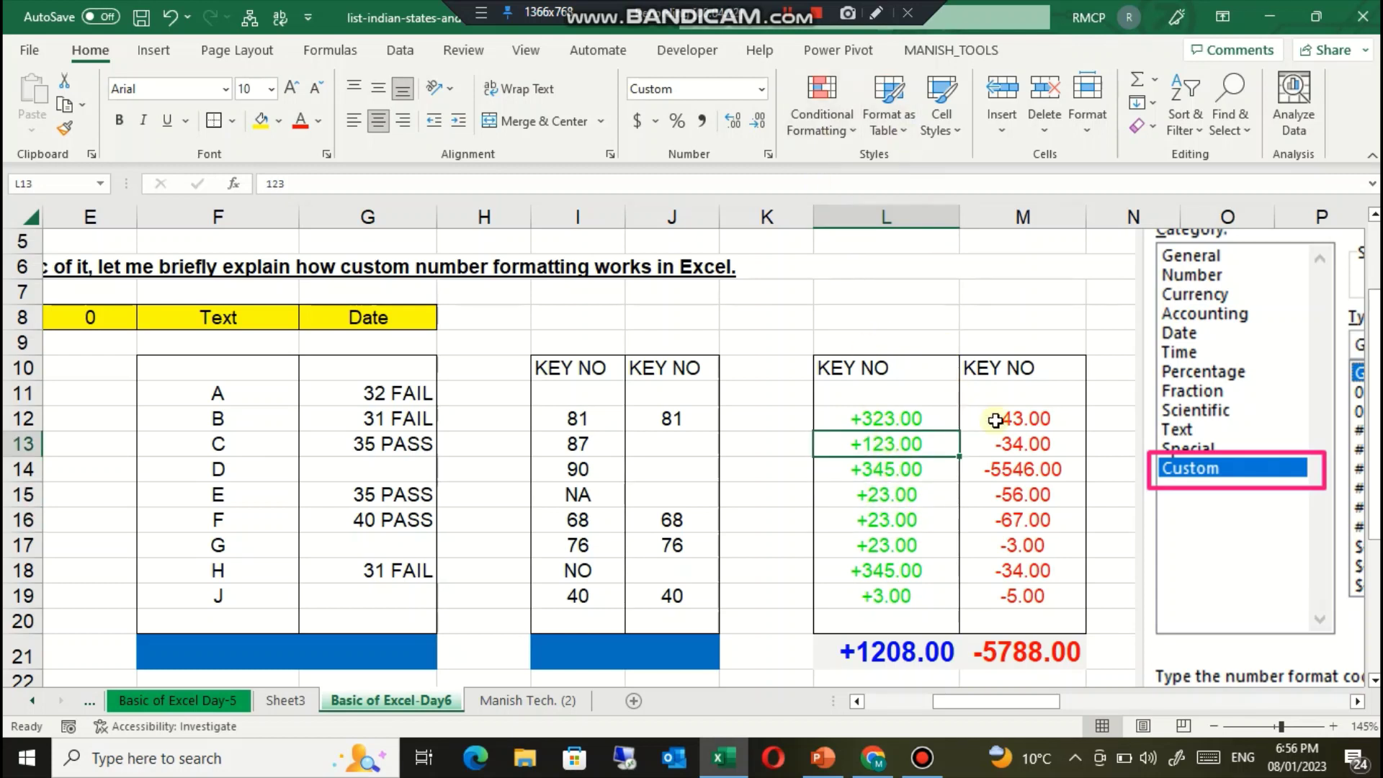
Step: Inspect the custom number format code applied to the negative value in M12, then check other negative cells in column M
left_click_drag(996, 421, 1023, 573)
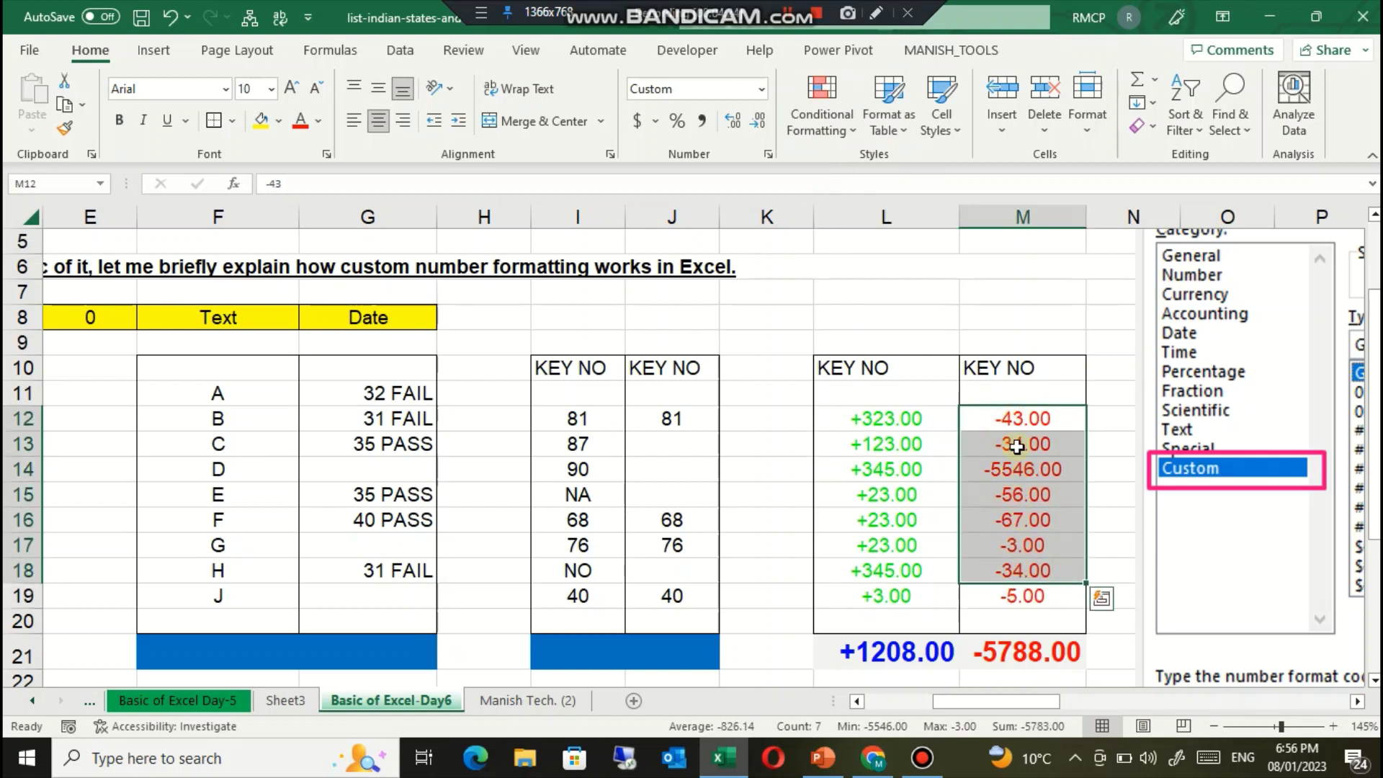
left_click(1018, 425)
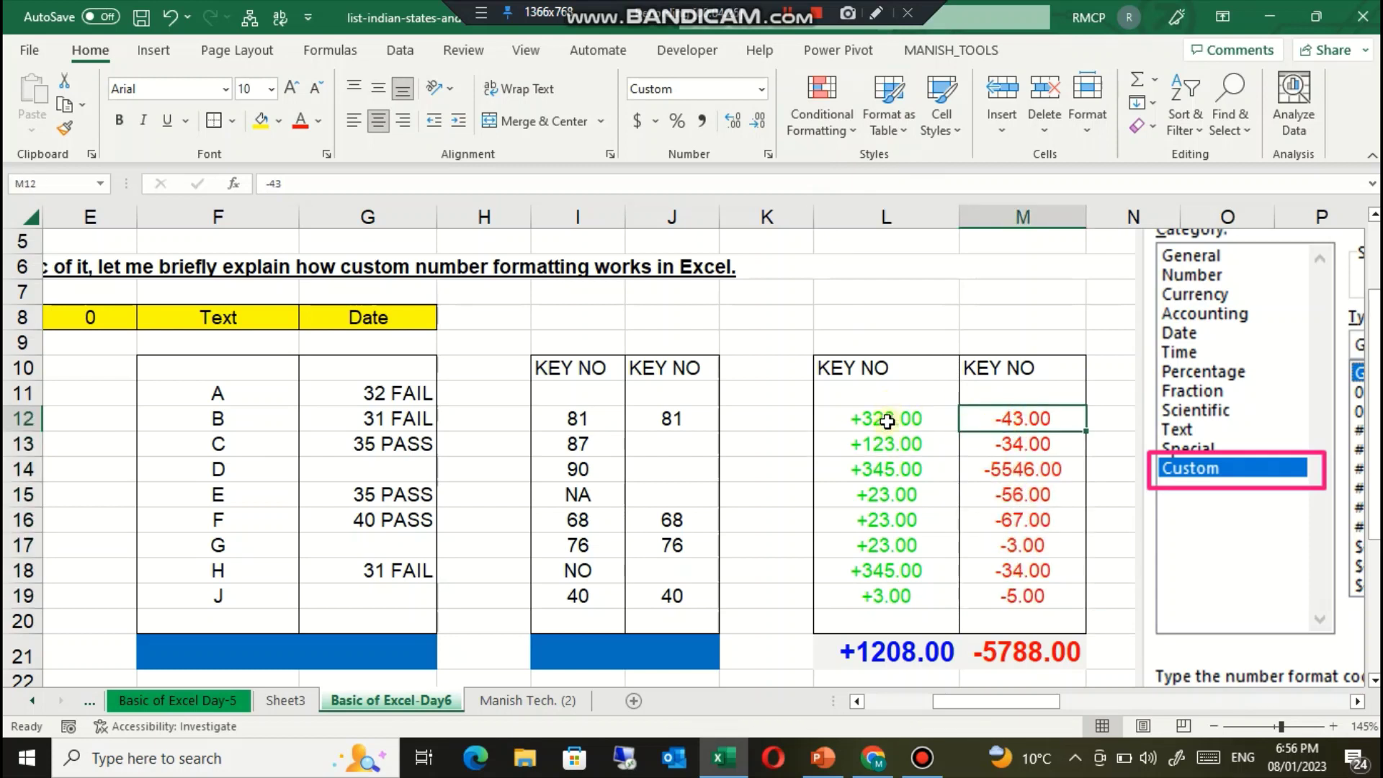
key("ctrl+1")
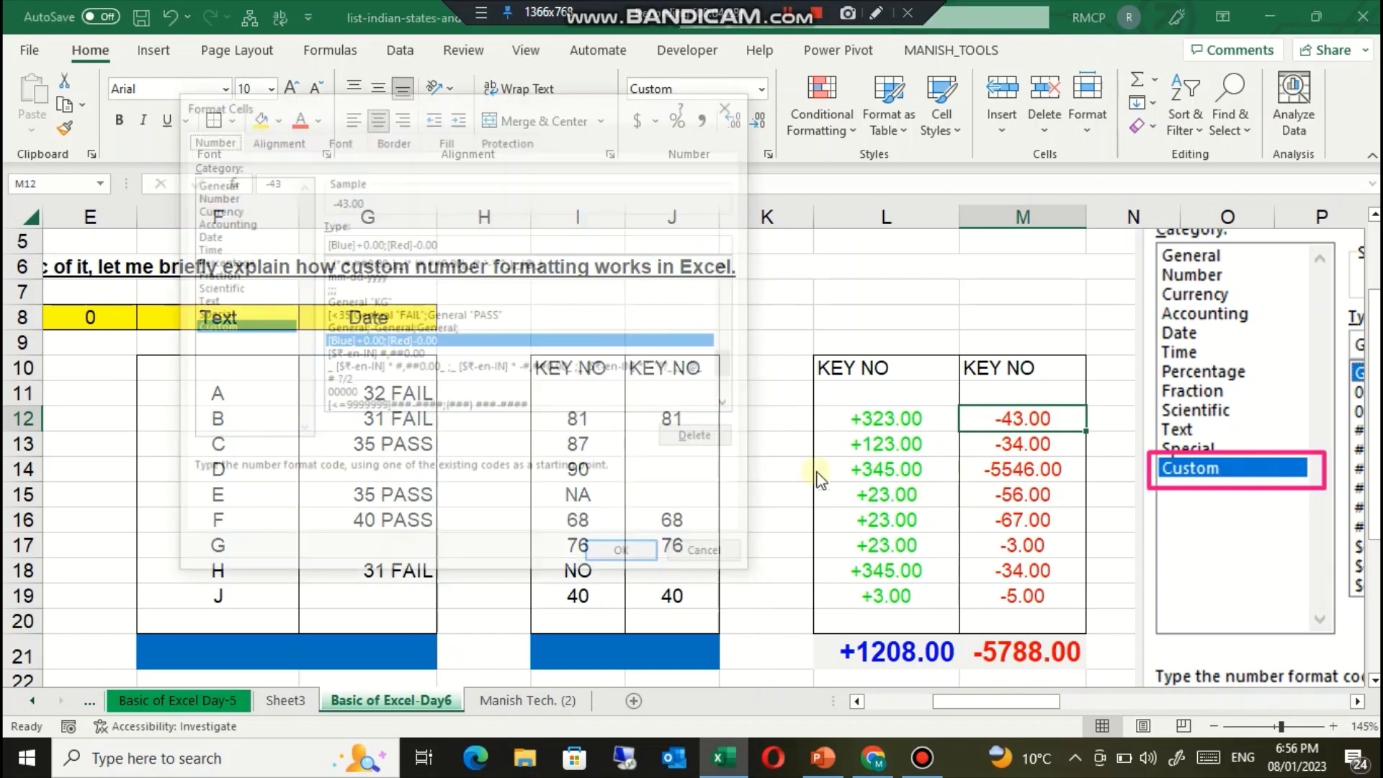
left_click(350, 243)
left_click(340, 240)
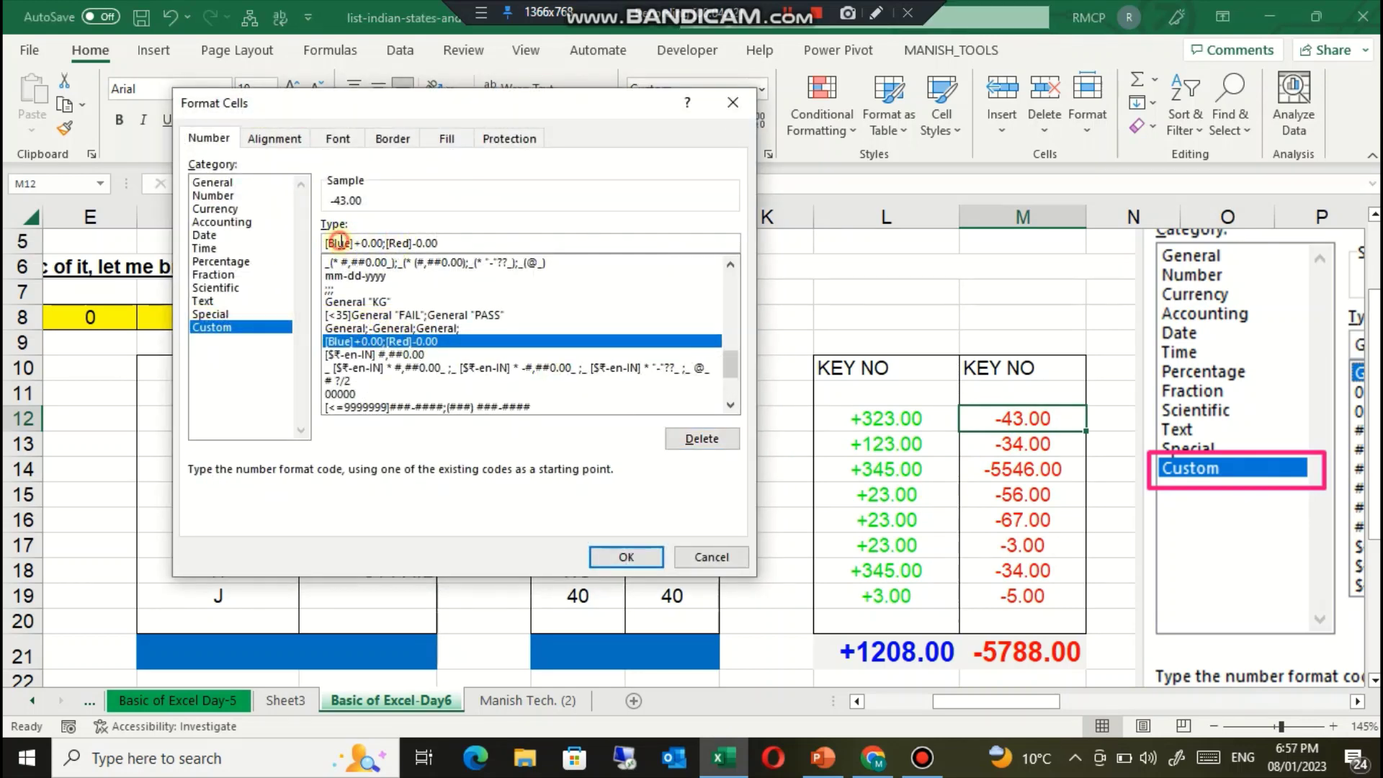
left_click_drag(342, 245, 334, 245)
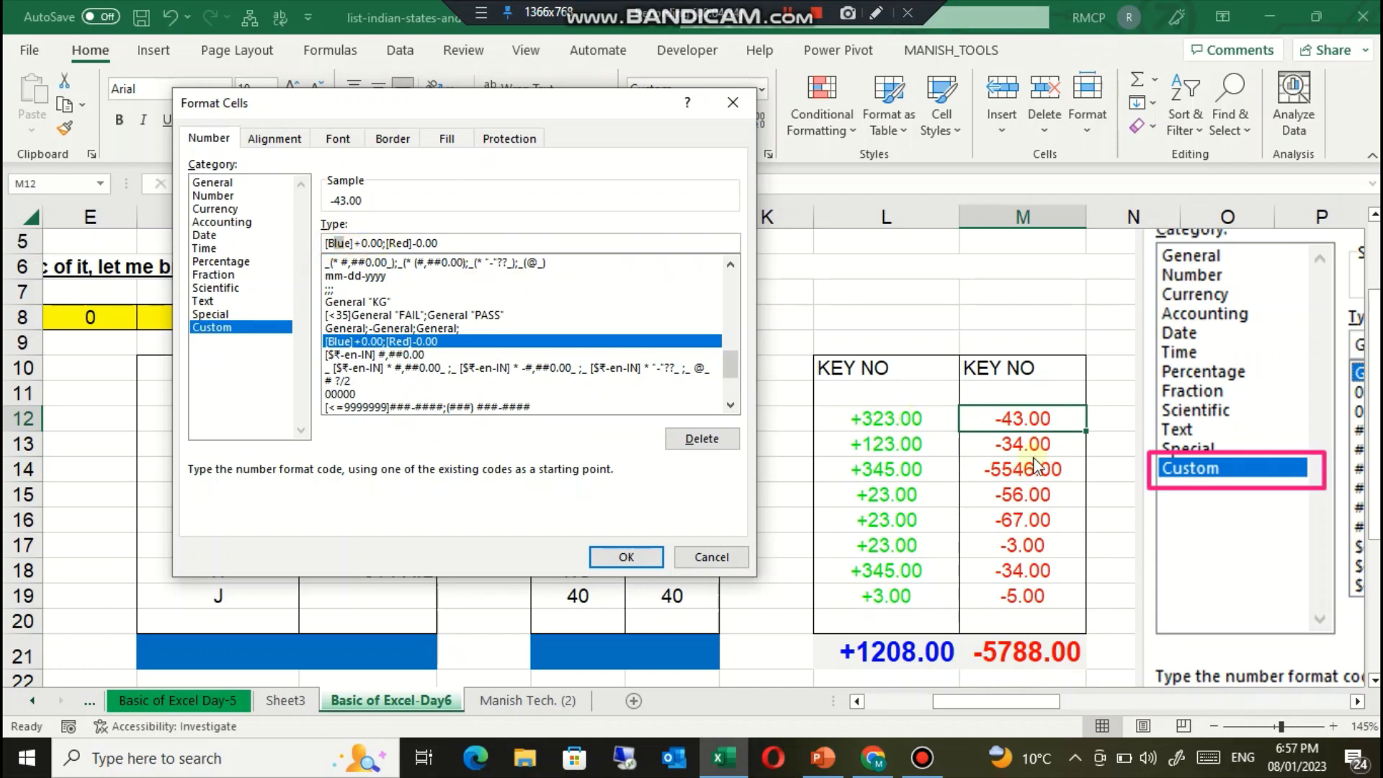
left_click(362, 243)
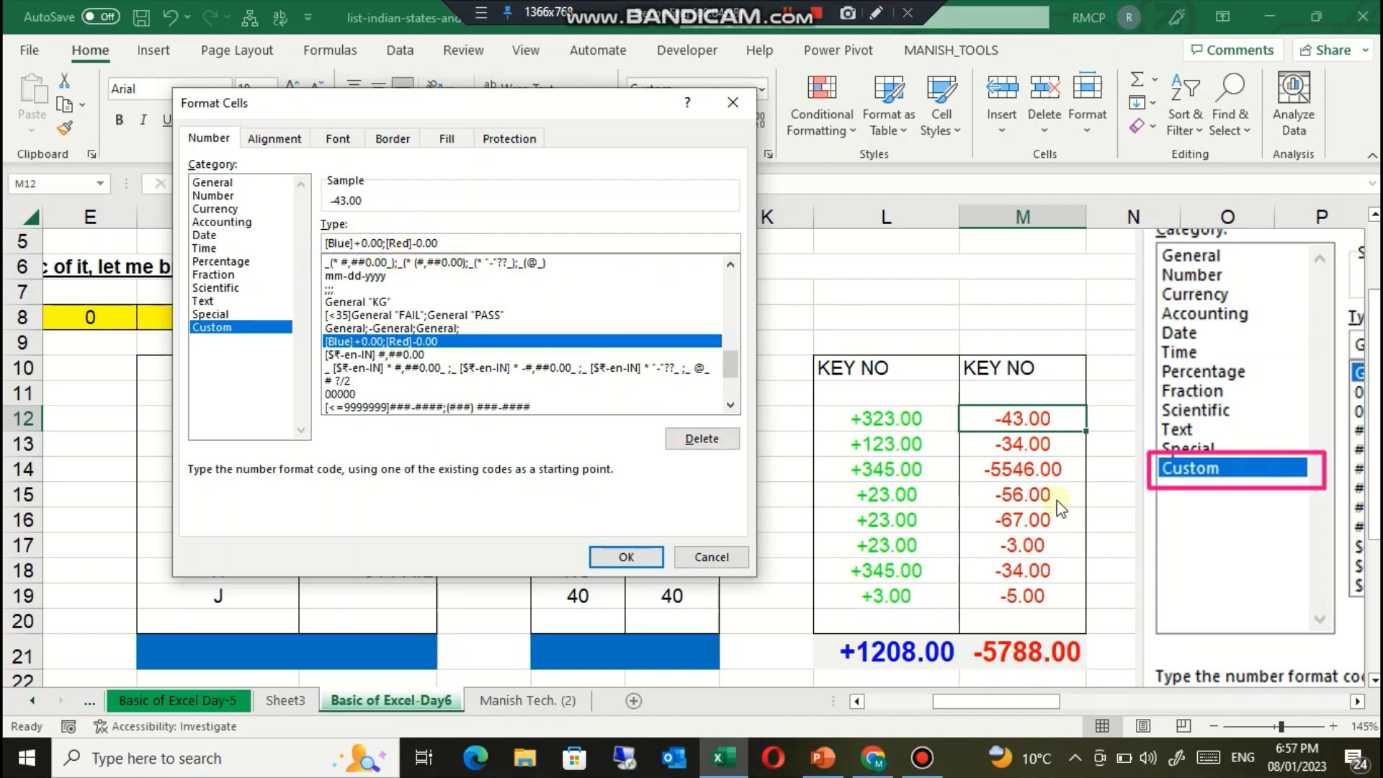
left_click(712, 557)
left_click(1023, 469)
left_click(1023, 519)
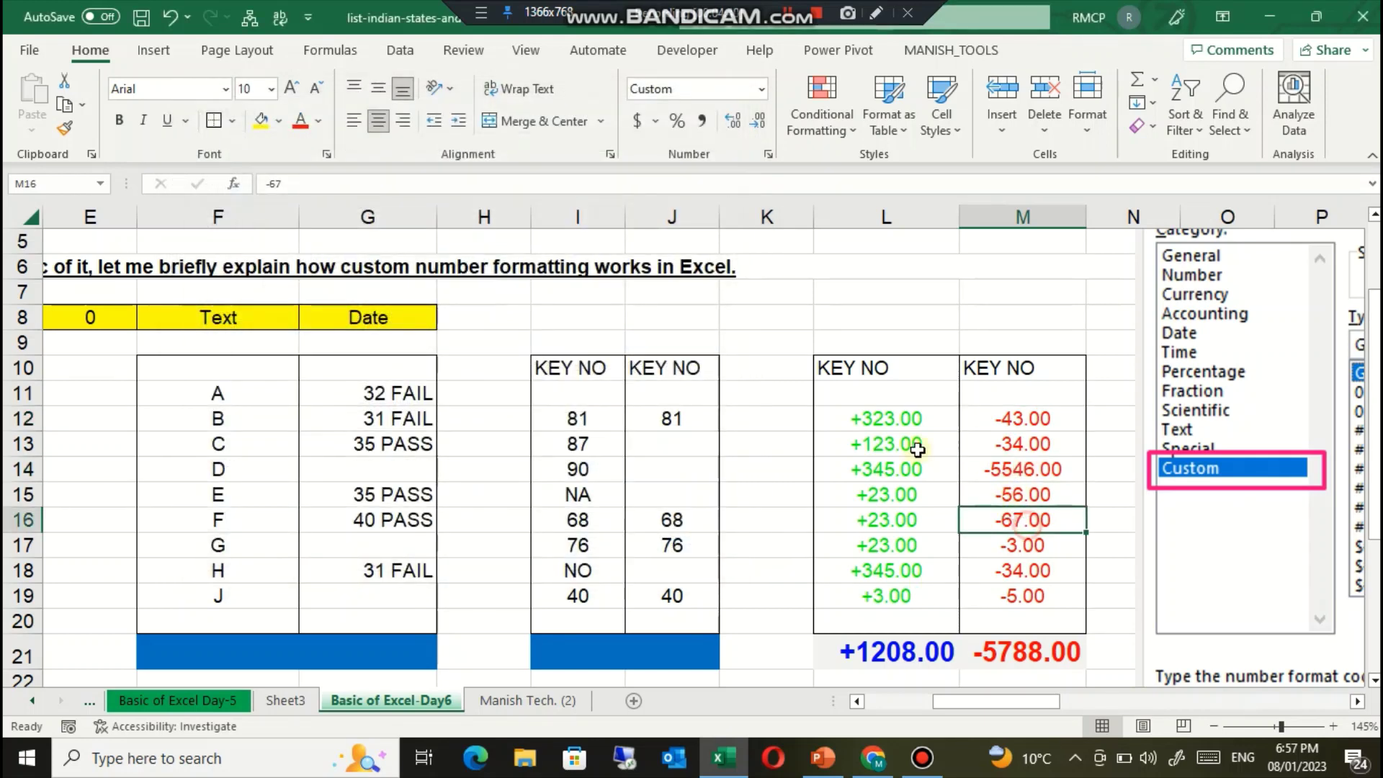
Step: Enter 5678 in L12 to test the positive number format
left_click(891, 418)
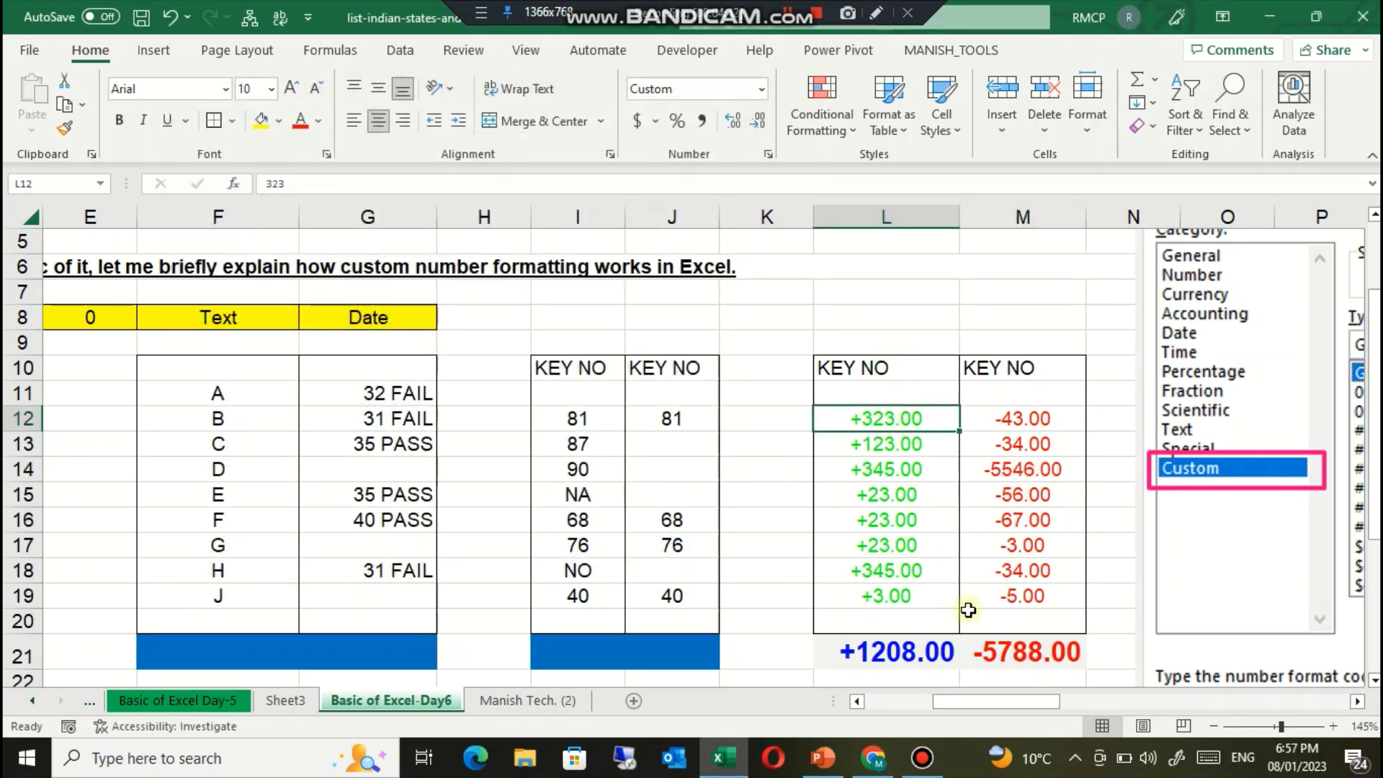
type("5678")
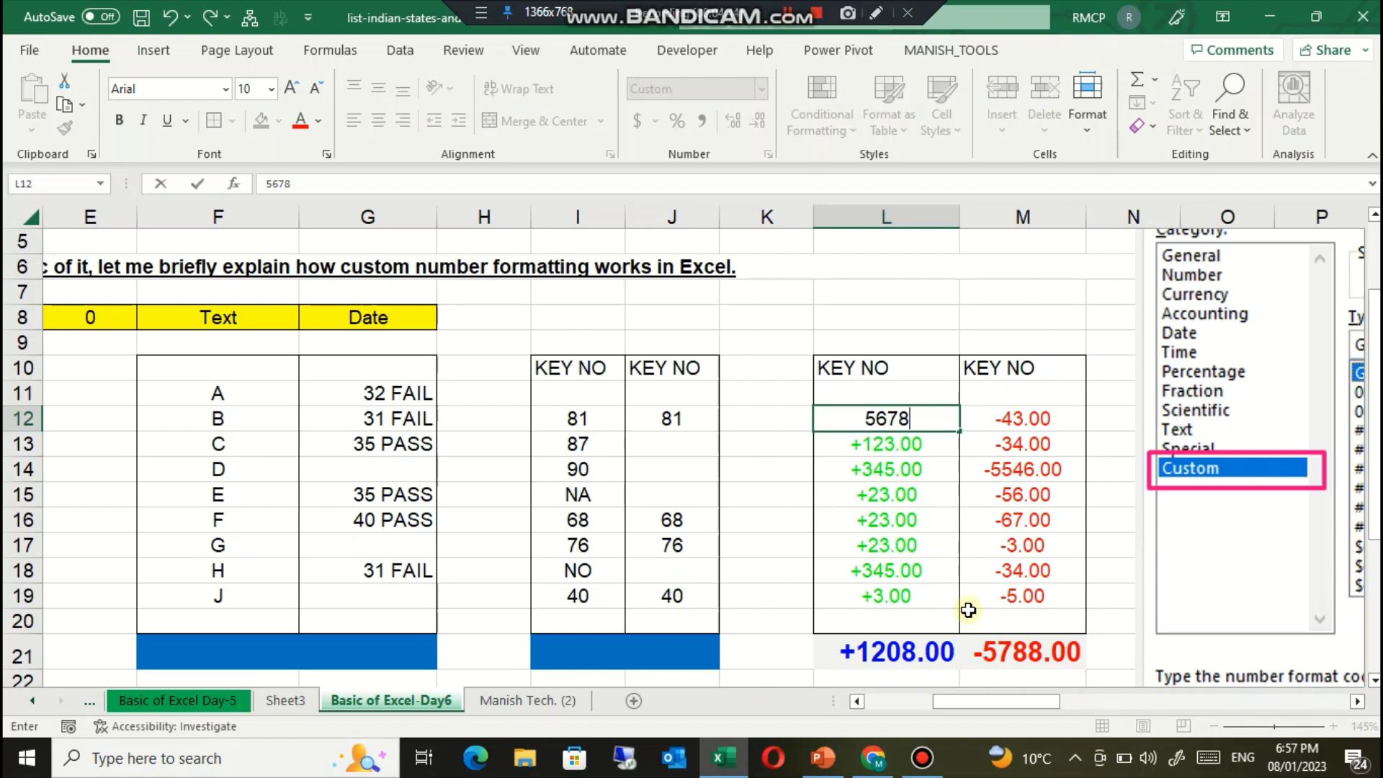
key("Return")
key("Up")
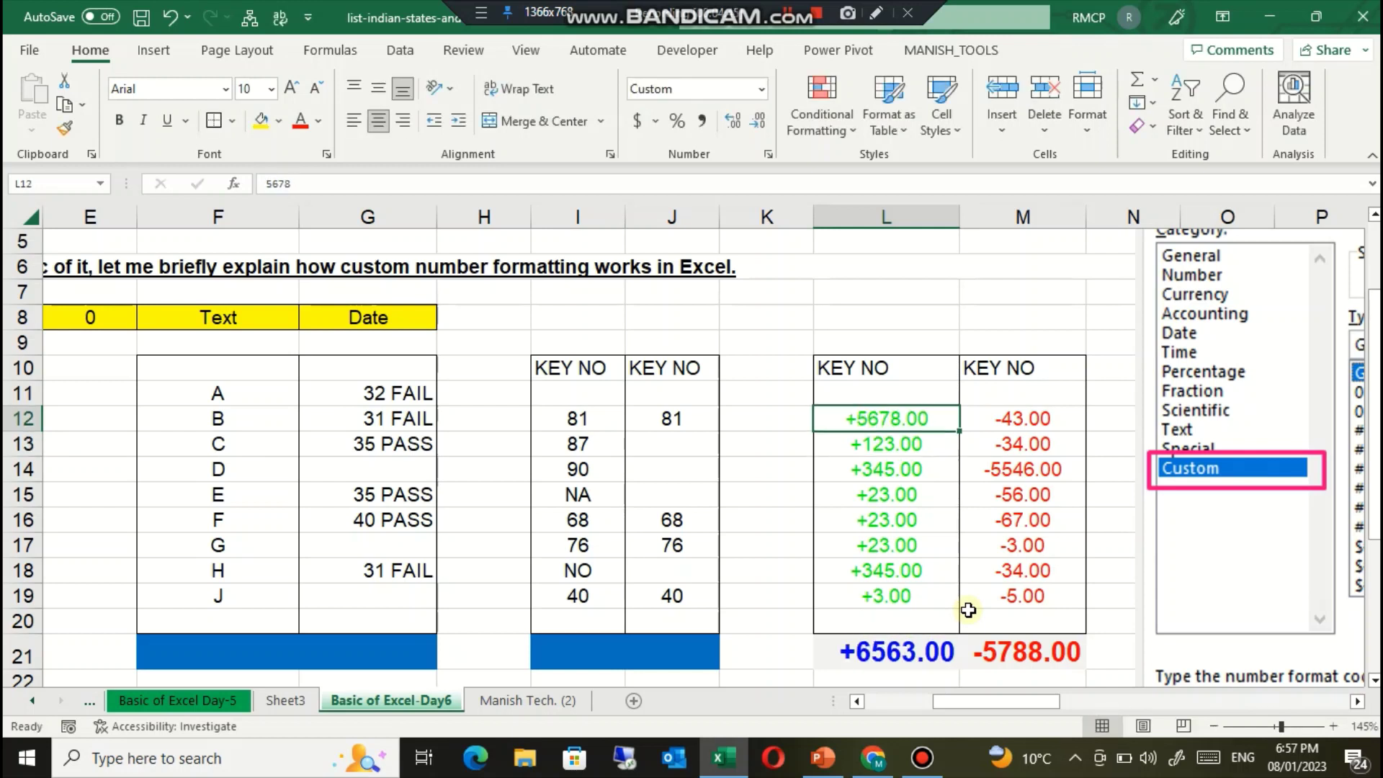
Step: Clear the negative numbers from M13:M19 in the second KEY NO column of the Master Trick-5 table
key("Right")
key("Down")
key("shift+Down")
key("shift+Down")
key("shift+Down")
key("shift+Down")
key("shift+Down")
key("shift+Down")
key("shift+Down")
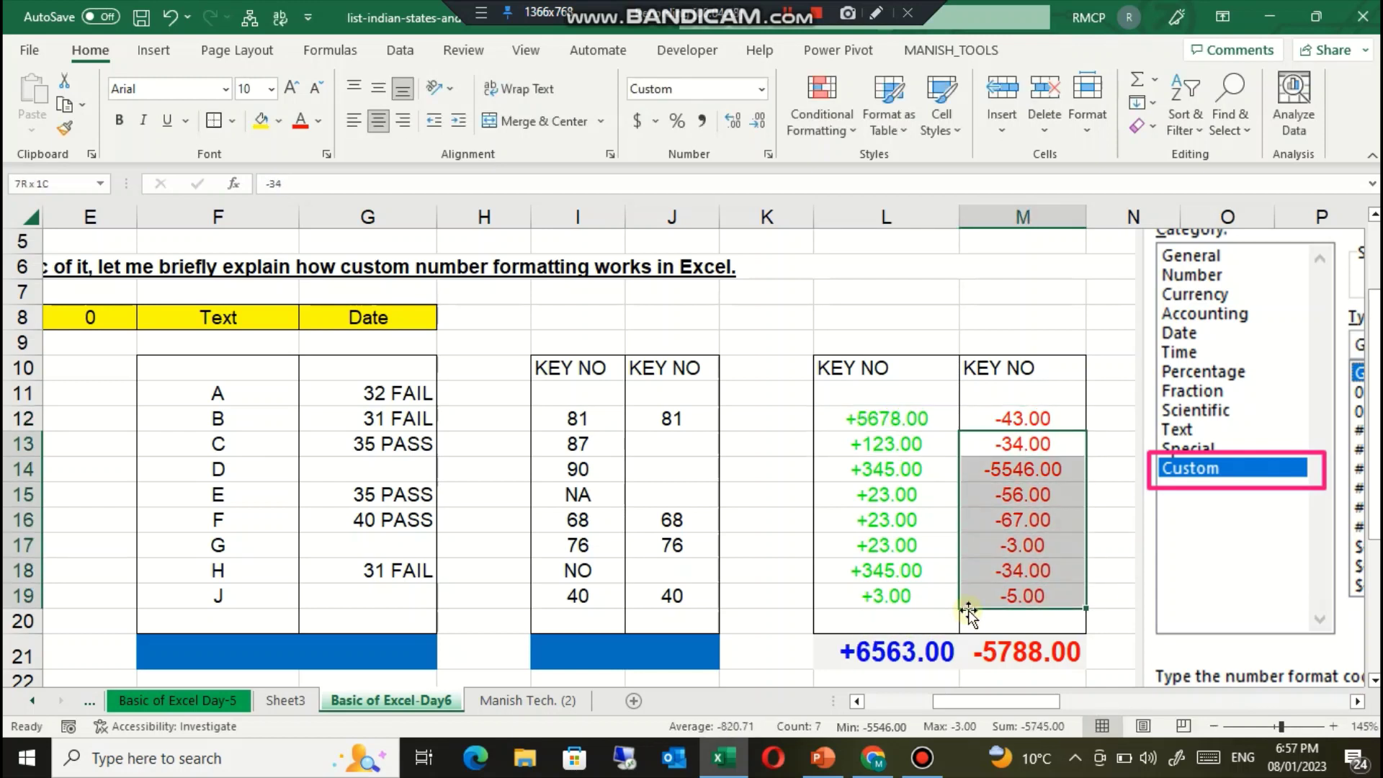
key("Delete")
Step: Enter -567 in M14 to test the negative number format
key("Down")
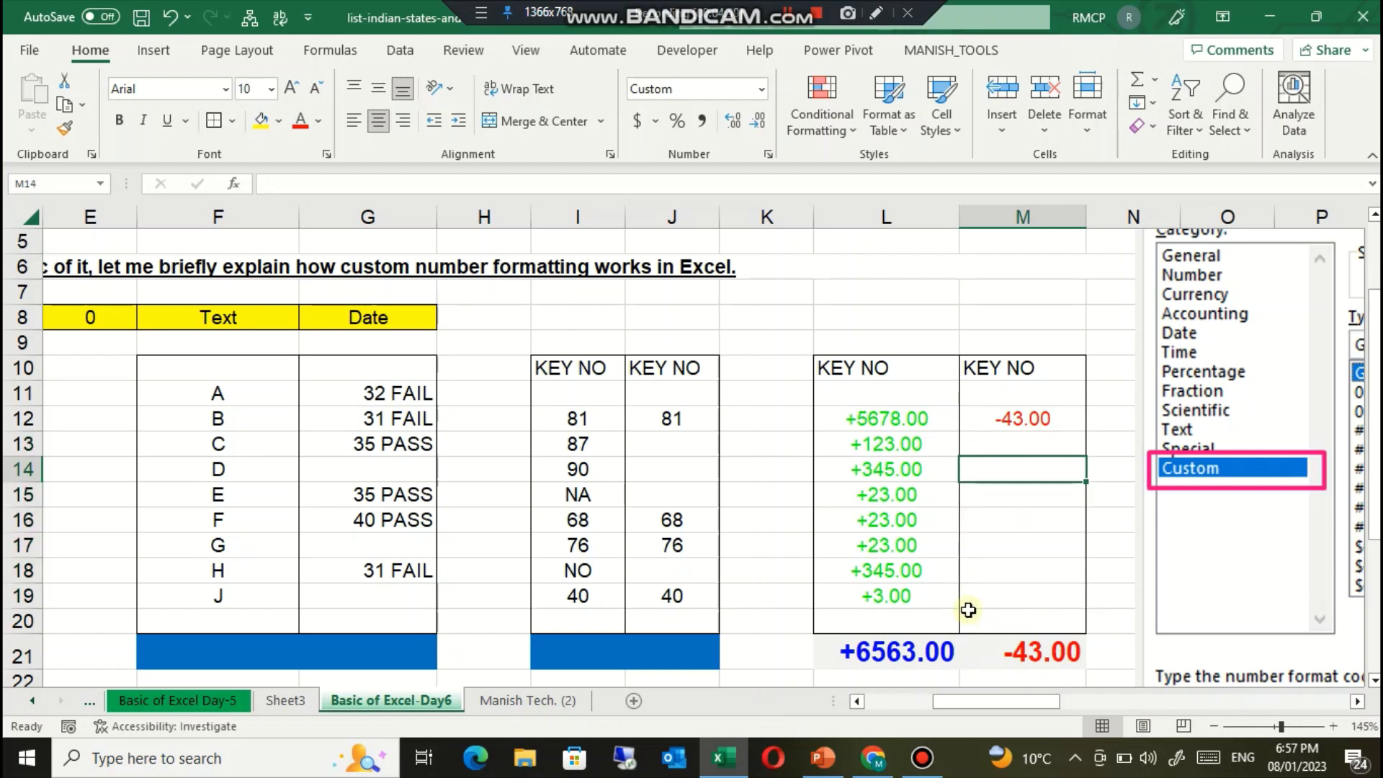
type("-567")
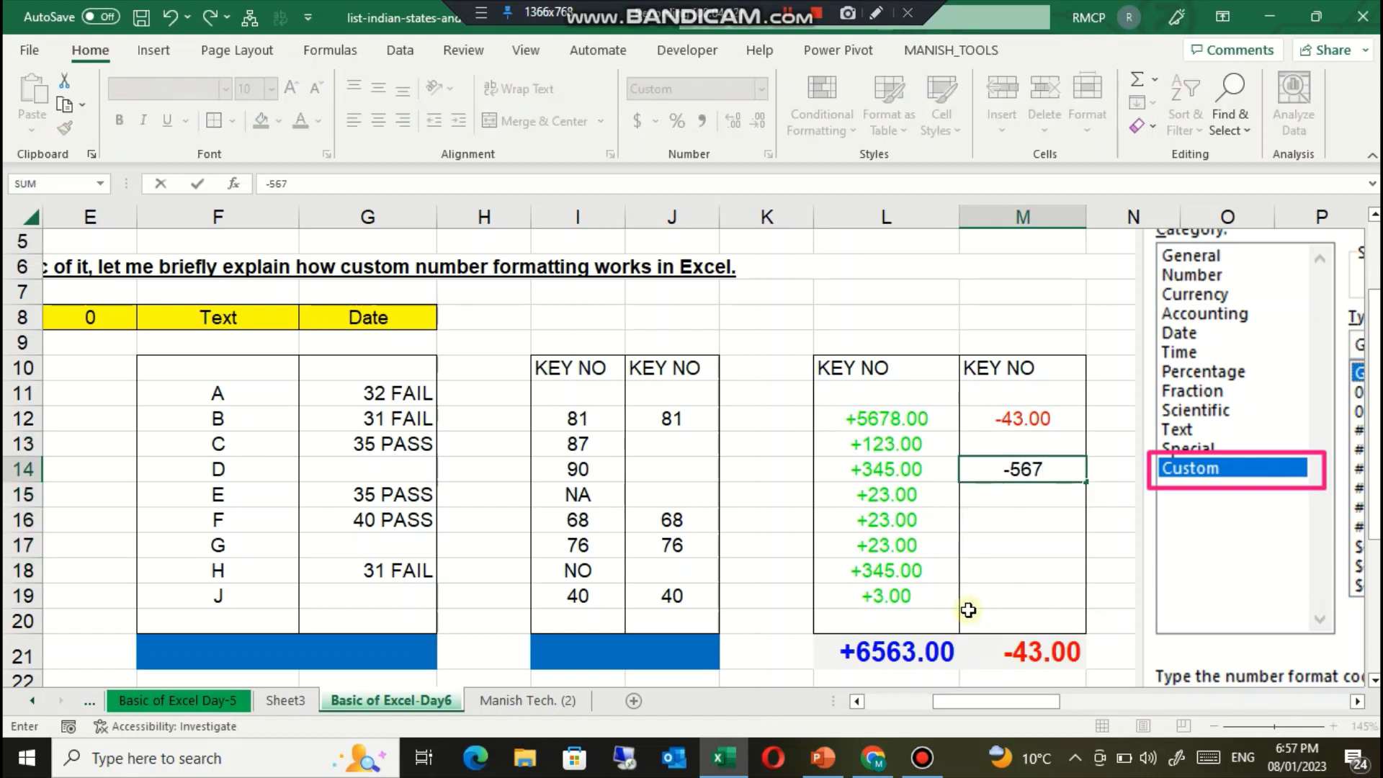
key("Return")
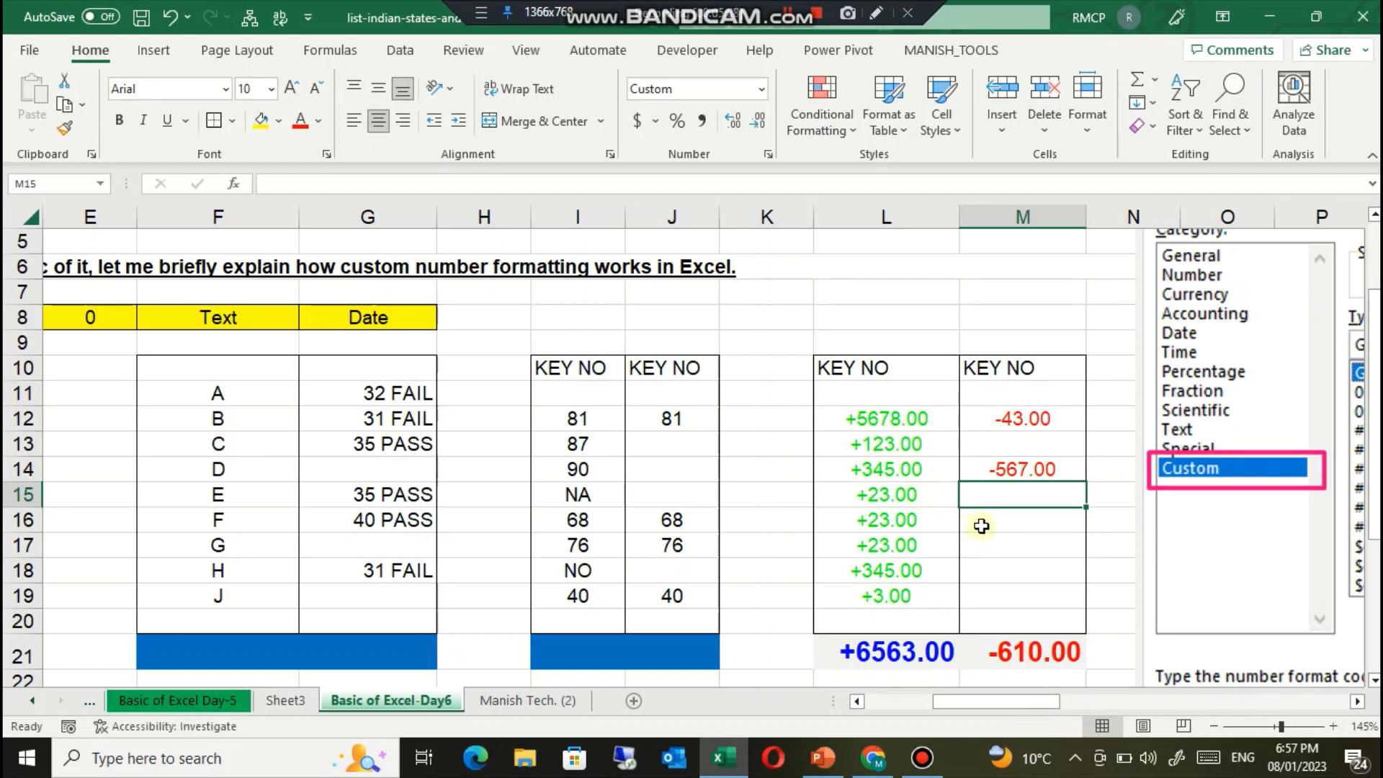
Step: Review the Master Trick-5 table's positive and negative entries together with the totals in row 21
scroll(981, 526, "down", 3)
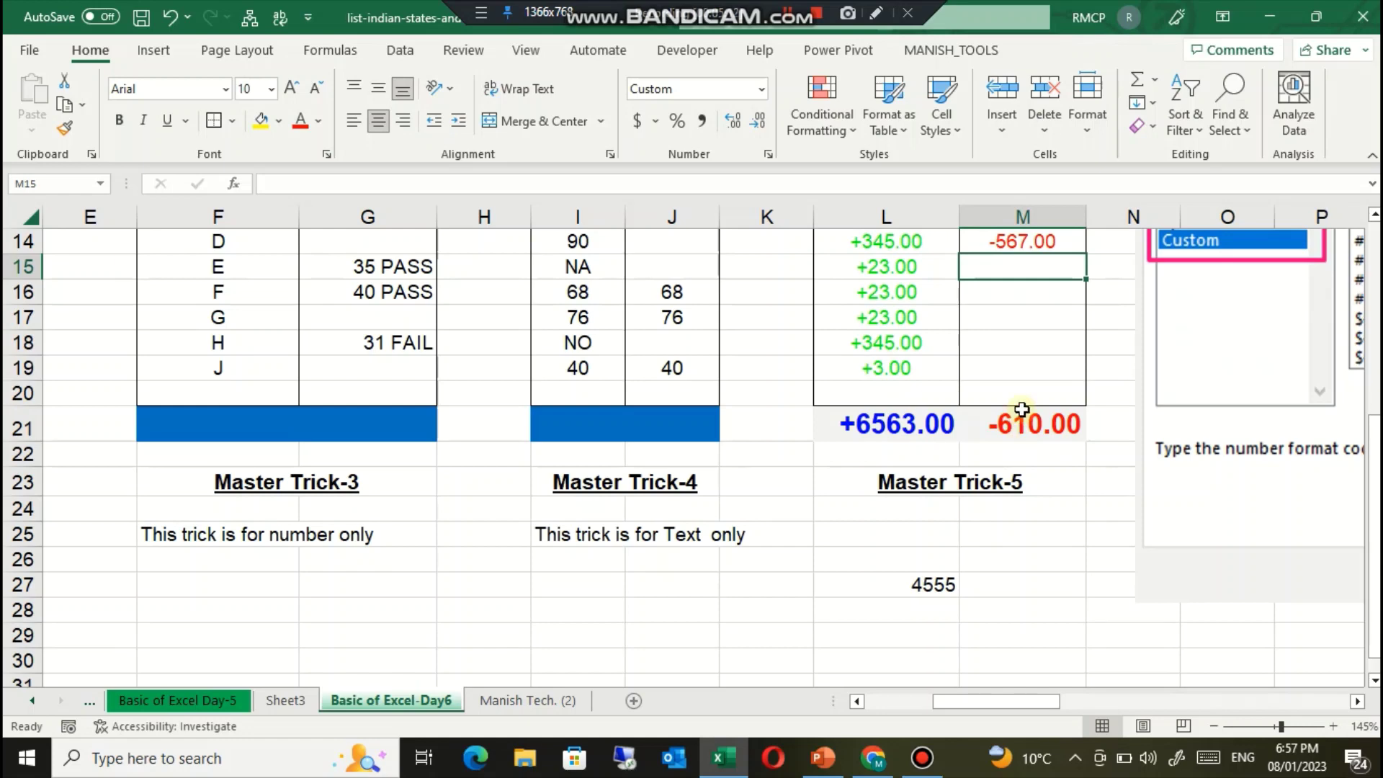
scroll(997, 348, "up", 2)
scroll(1042, 480, "down", 1)
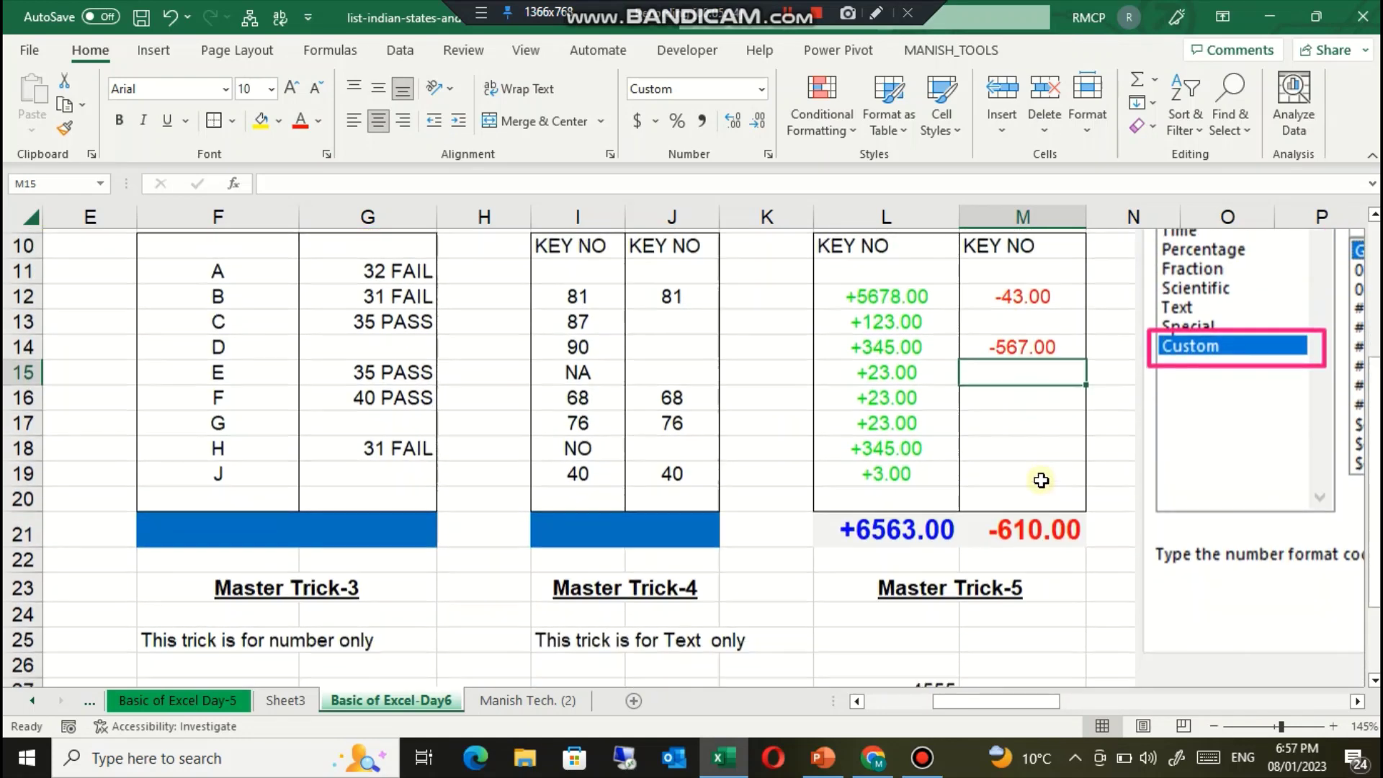
scroll(1042, 481, "down", 1)
left_click(1041, 436)
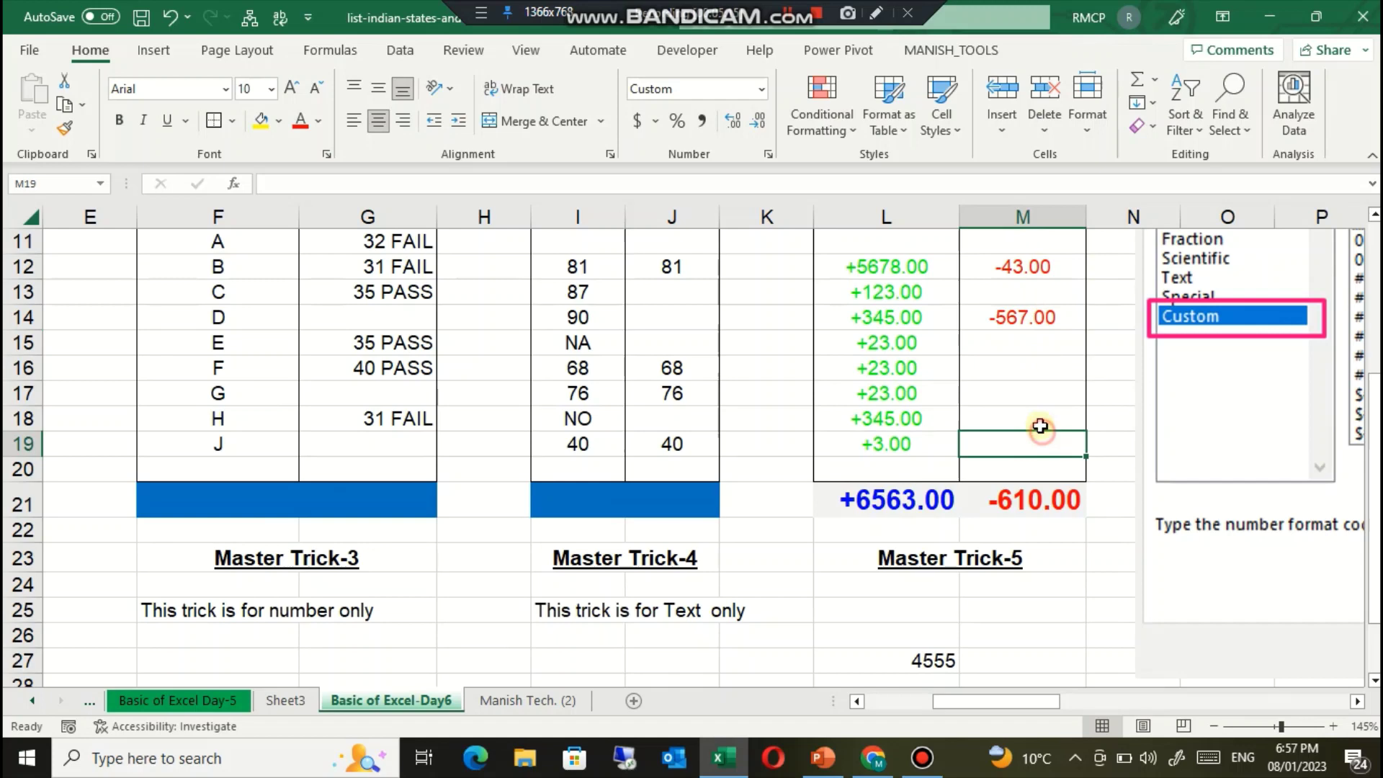
left_click(1019, 311)
left_click(936, 423)
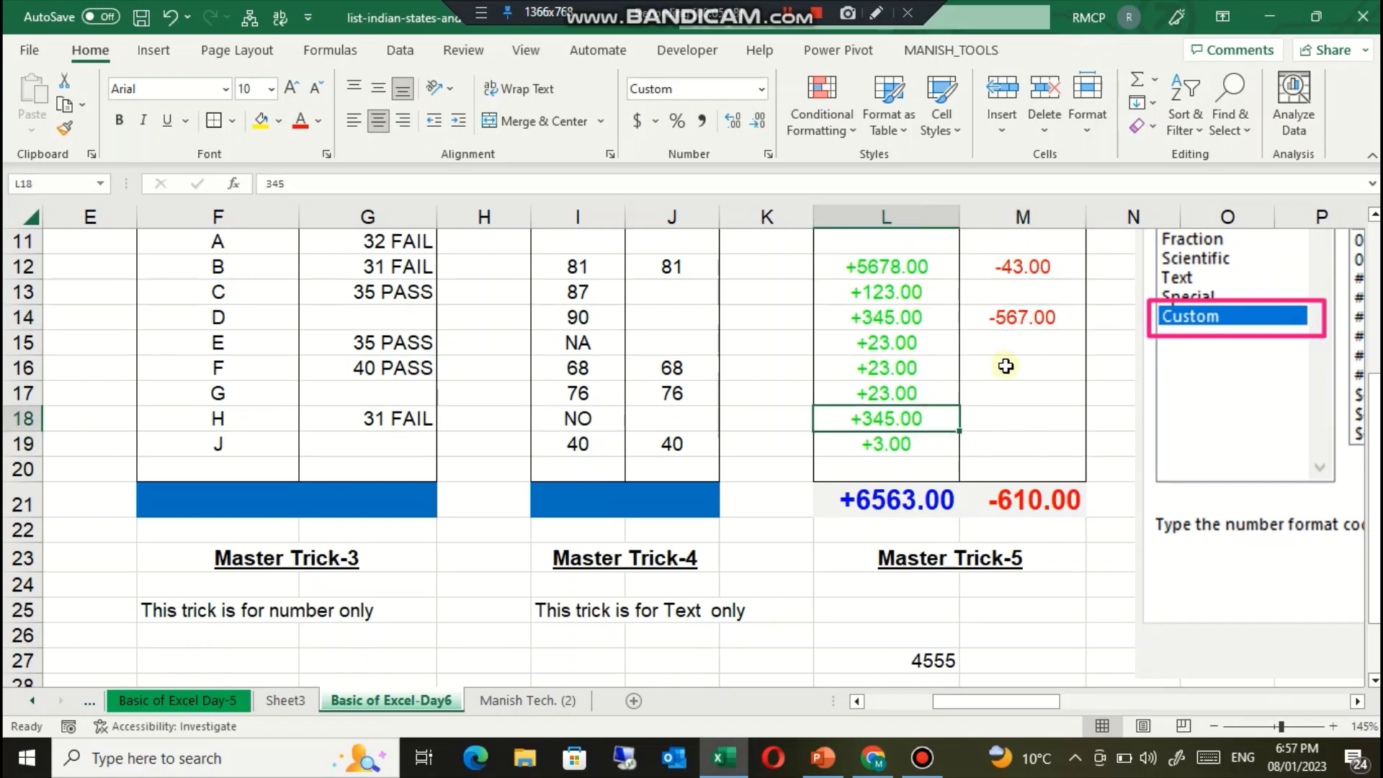
scroll(1023, 382, "up", 2)
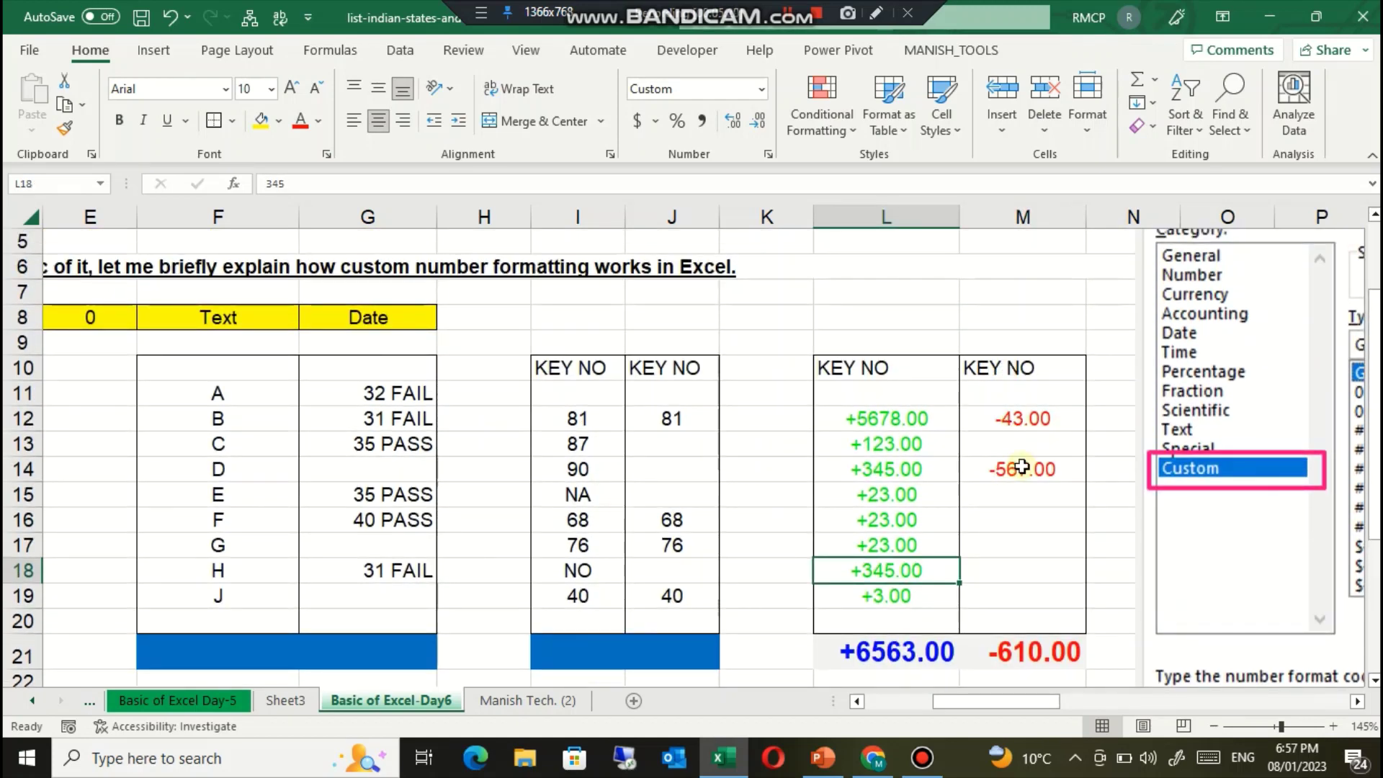
scroll(1016, 490, "down", 3)
scroll(977, 521, "up", 5)
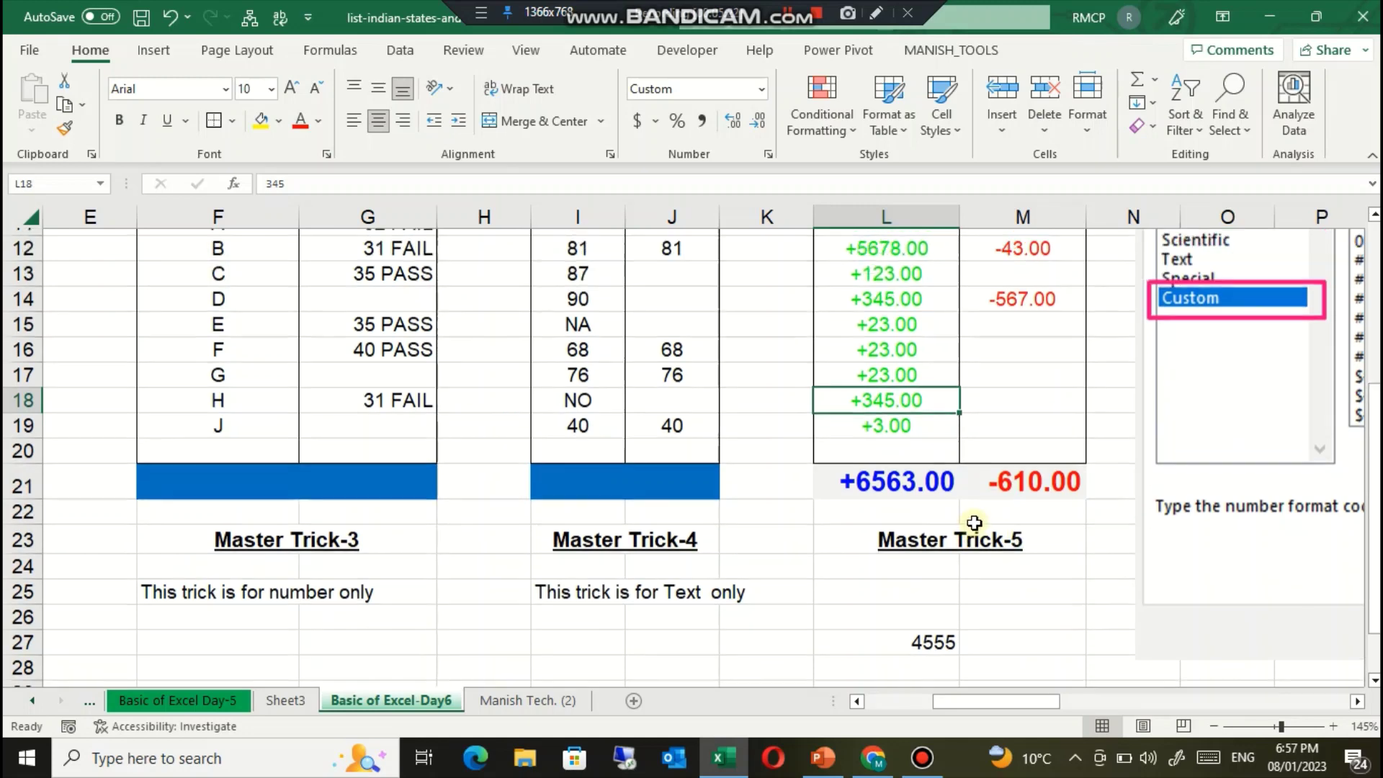
Step: Look over the Master Trick tables from the beginning of the sheet and open the Manish Tech. (2) sheet
left_click_drag(977, 710, 913, 703)
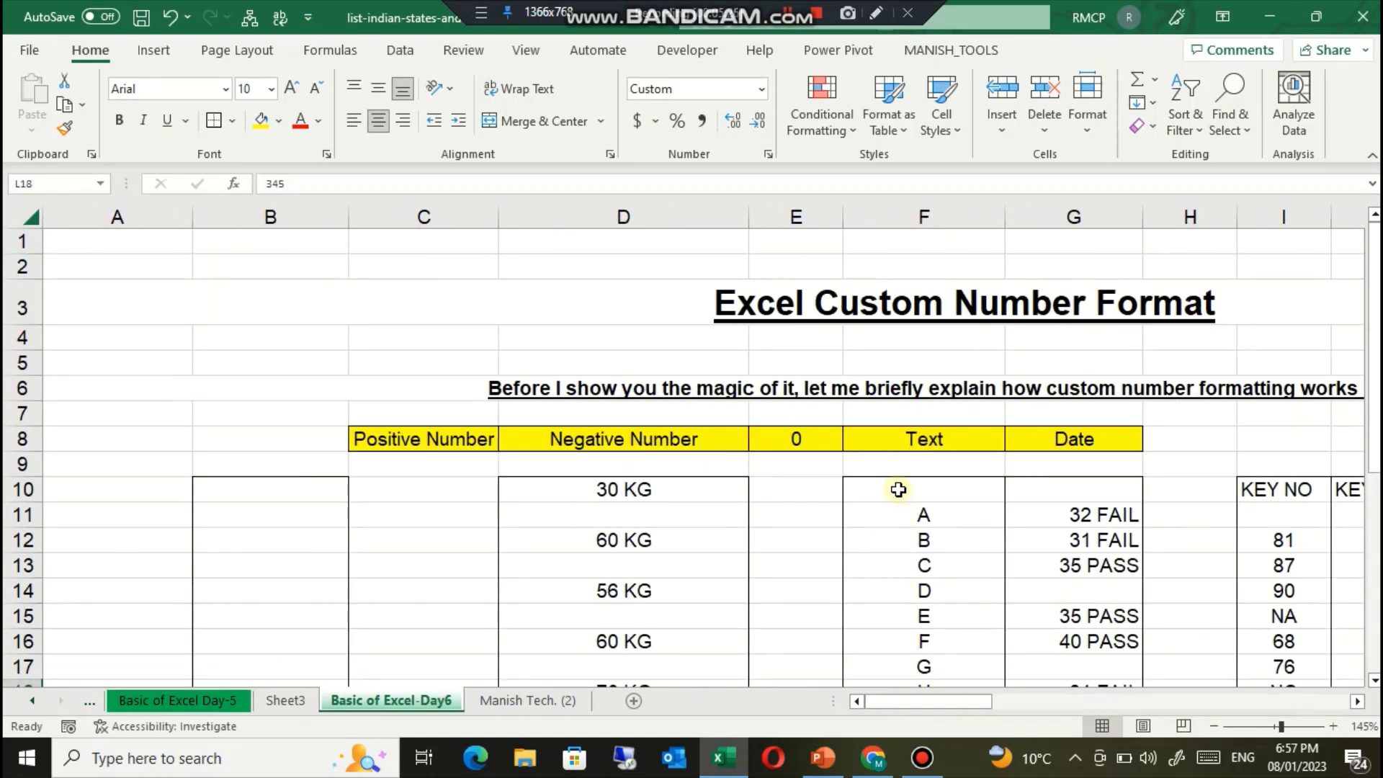
scroll(899, 490, "down", 3, "ctrl")
left_click(863, 510)
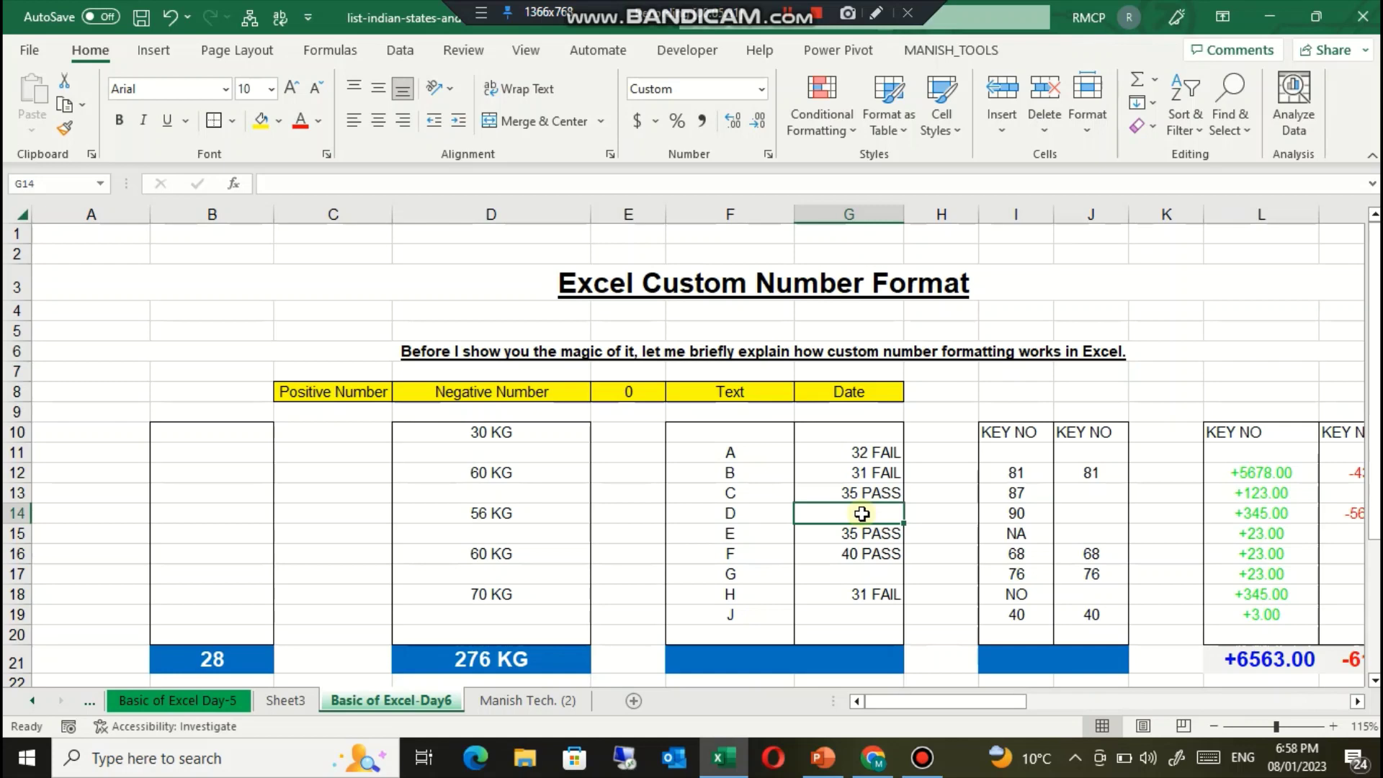
left_click(514, 702)
scroll(625, 513, "down", 1)
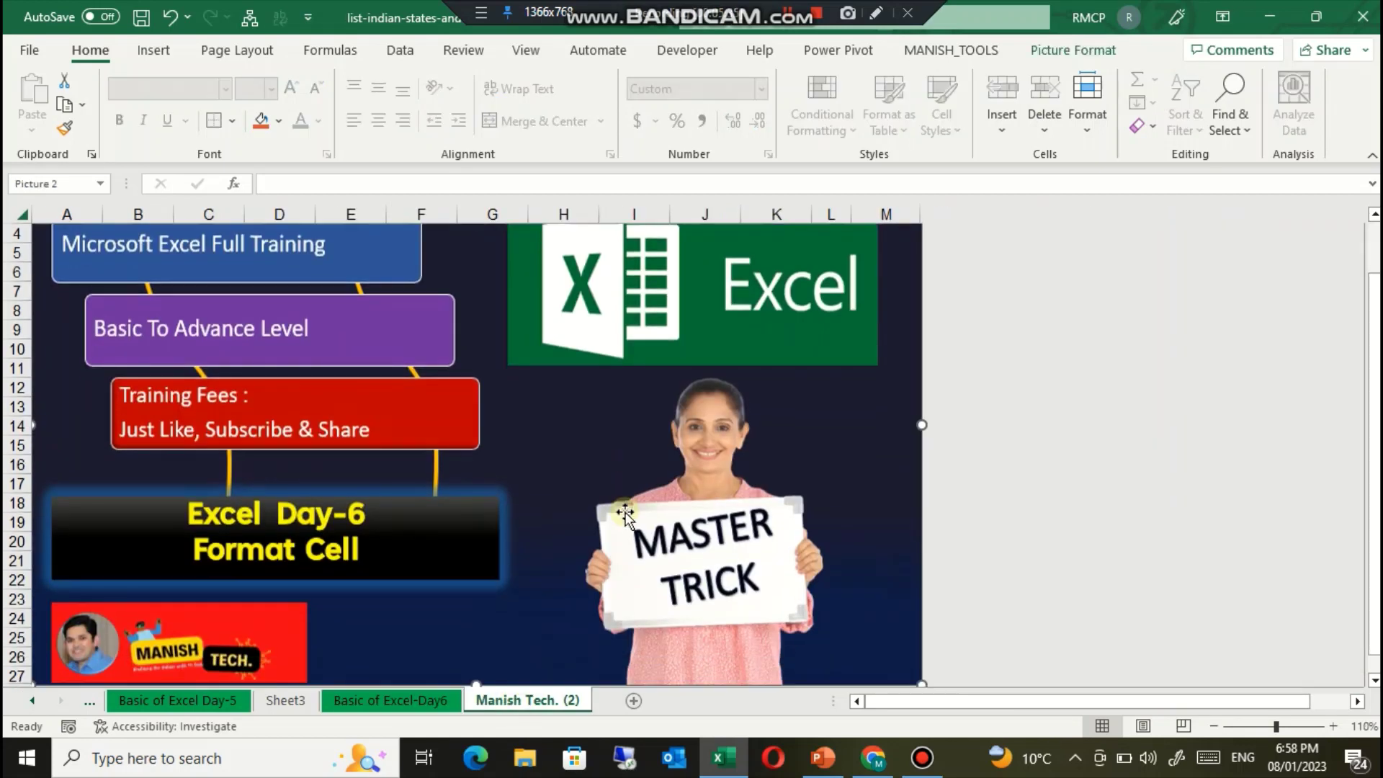